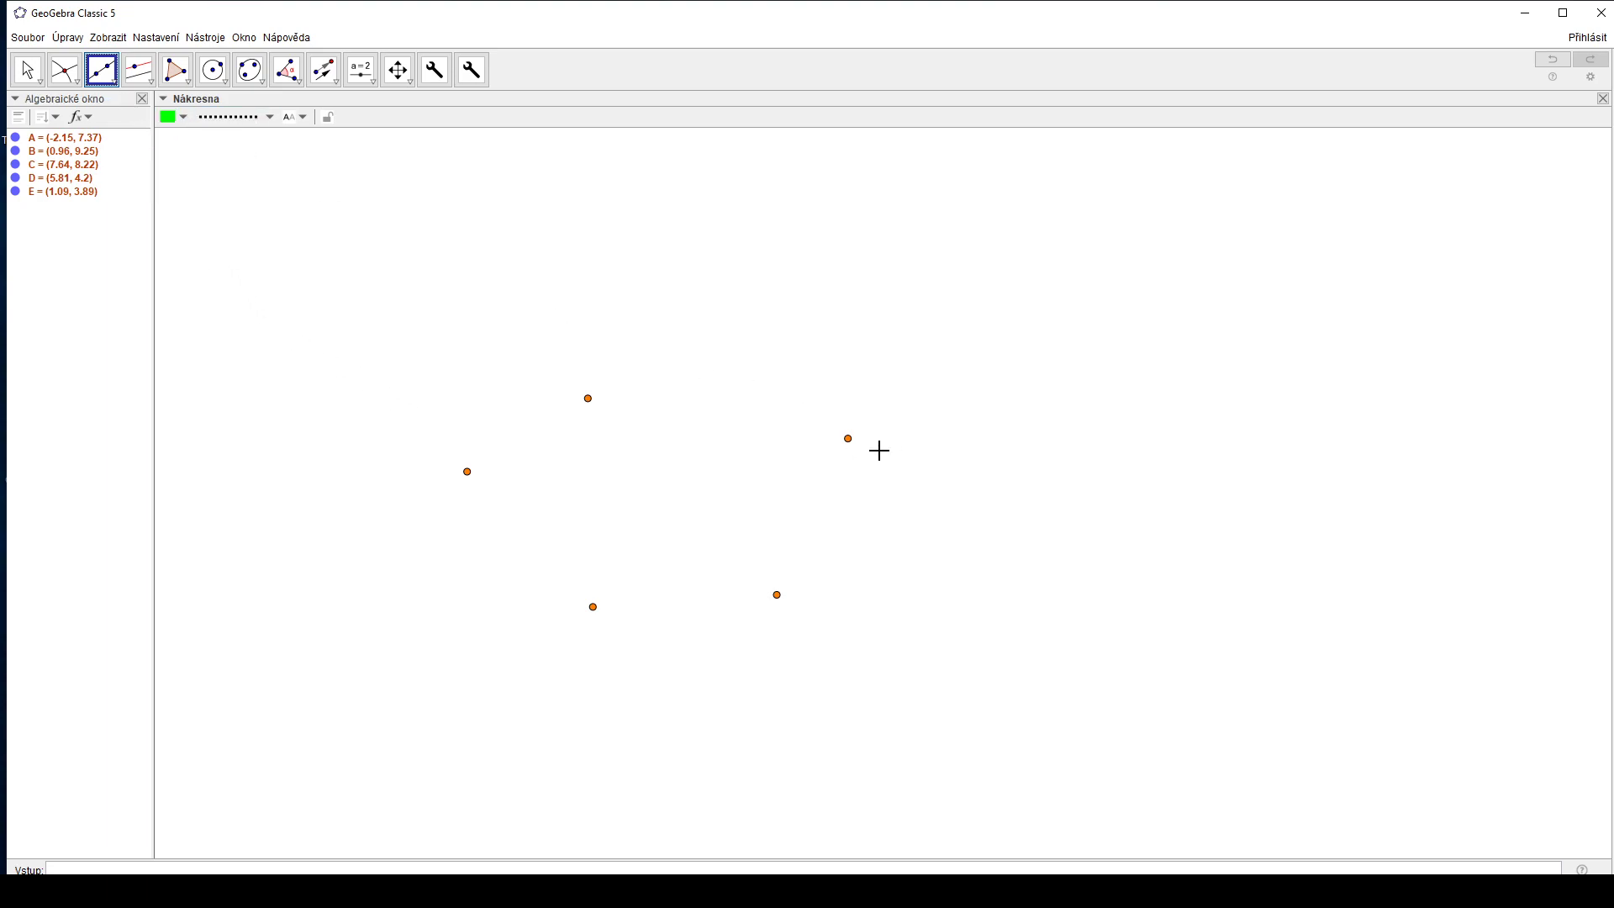
Draw green lines through C and B and through D and B
click(849, 439)
click(588, 399)
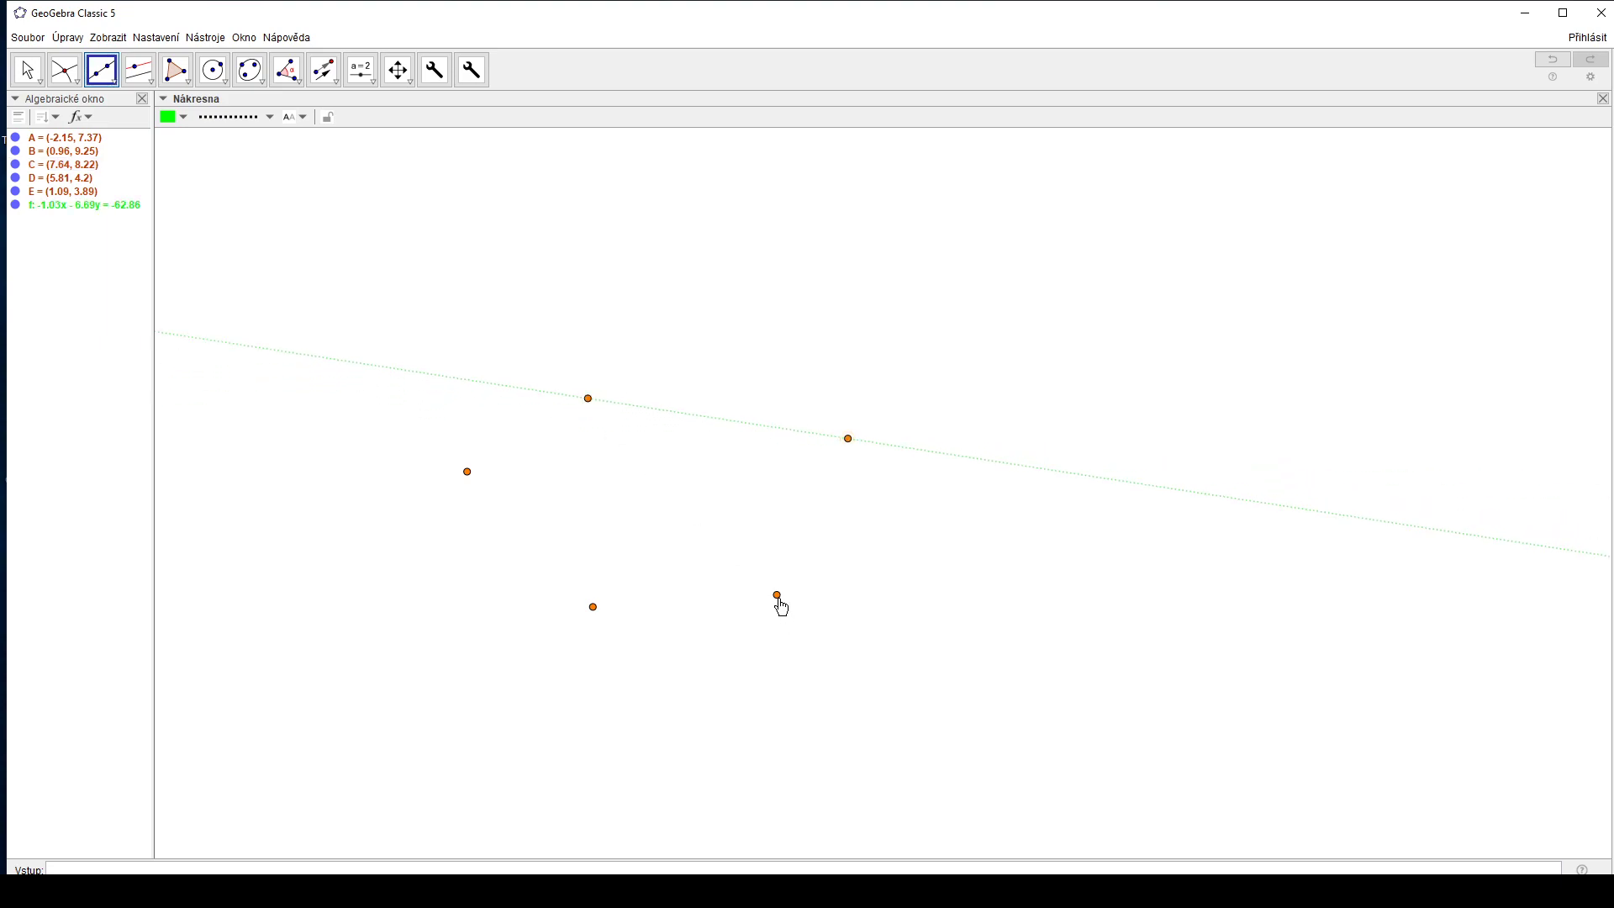
click(778, 596)
click(588, 398)
Set new lines to blue and draw lines CA and DA
click(27, 70)
click(101, 70)
click(178, 117)
click(275, 136)
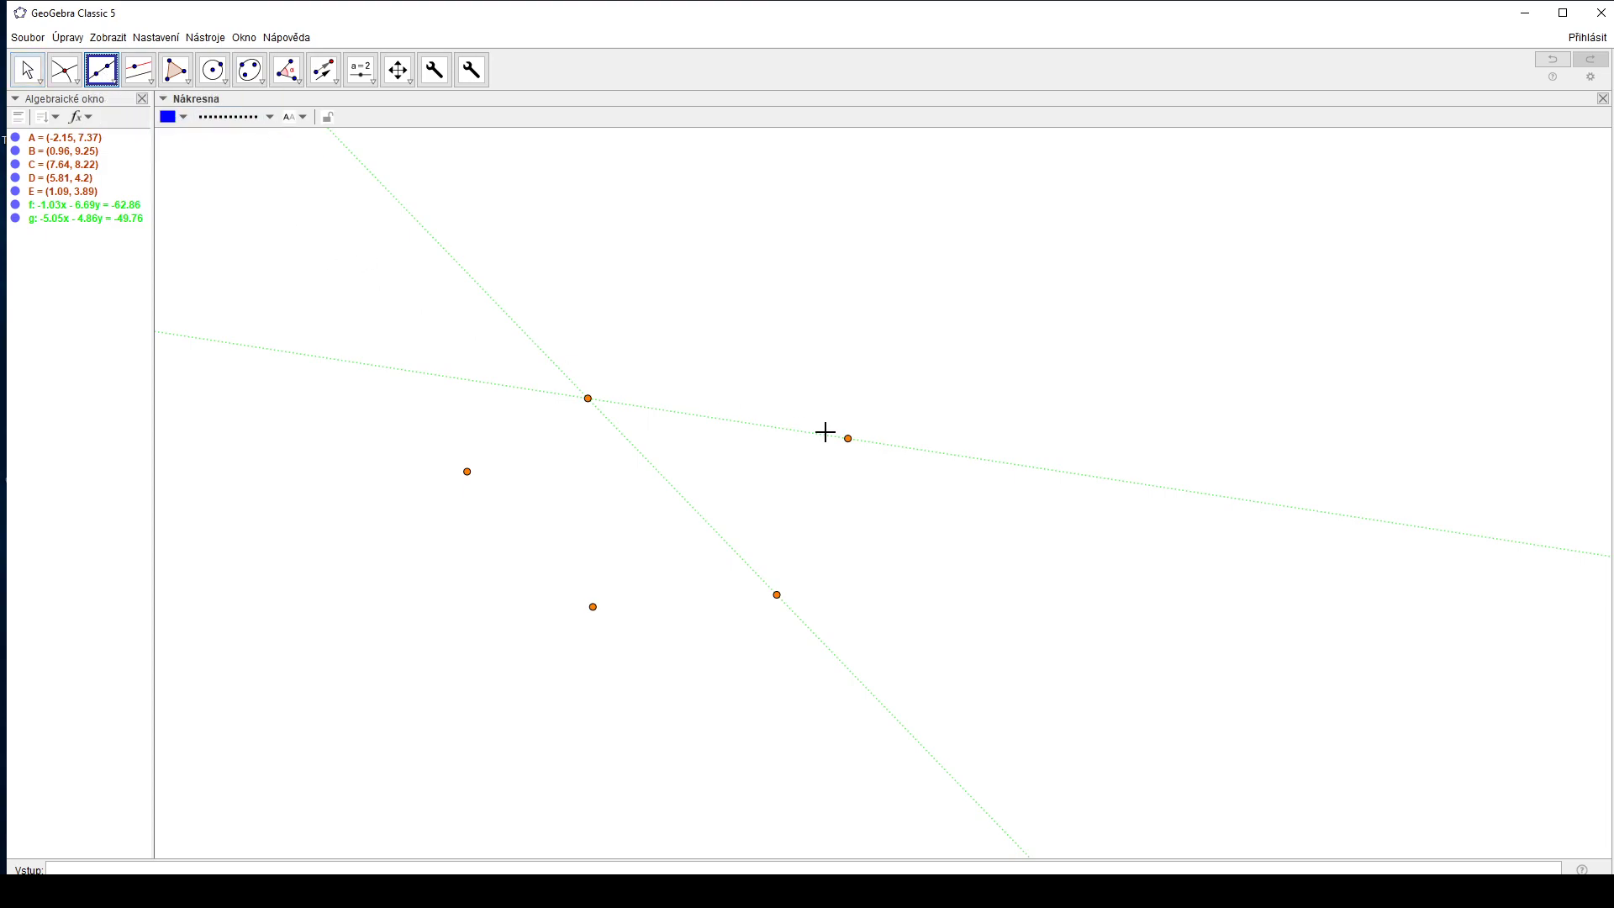
click(849, 439)
click(467, 472)
click(777, 595)
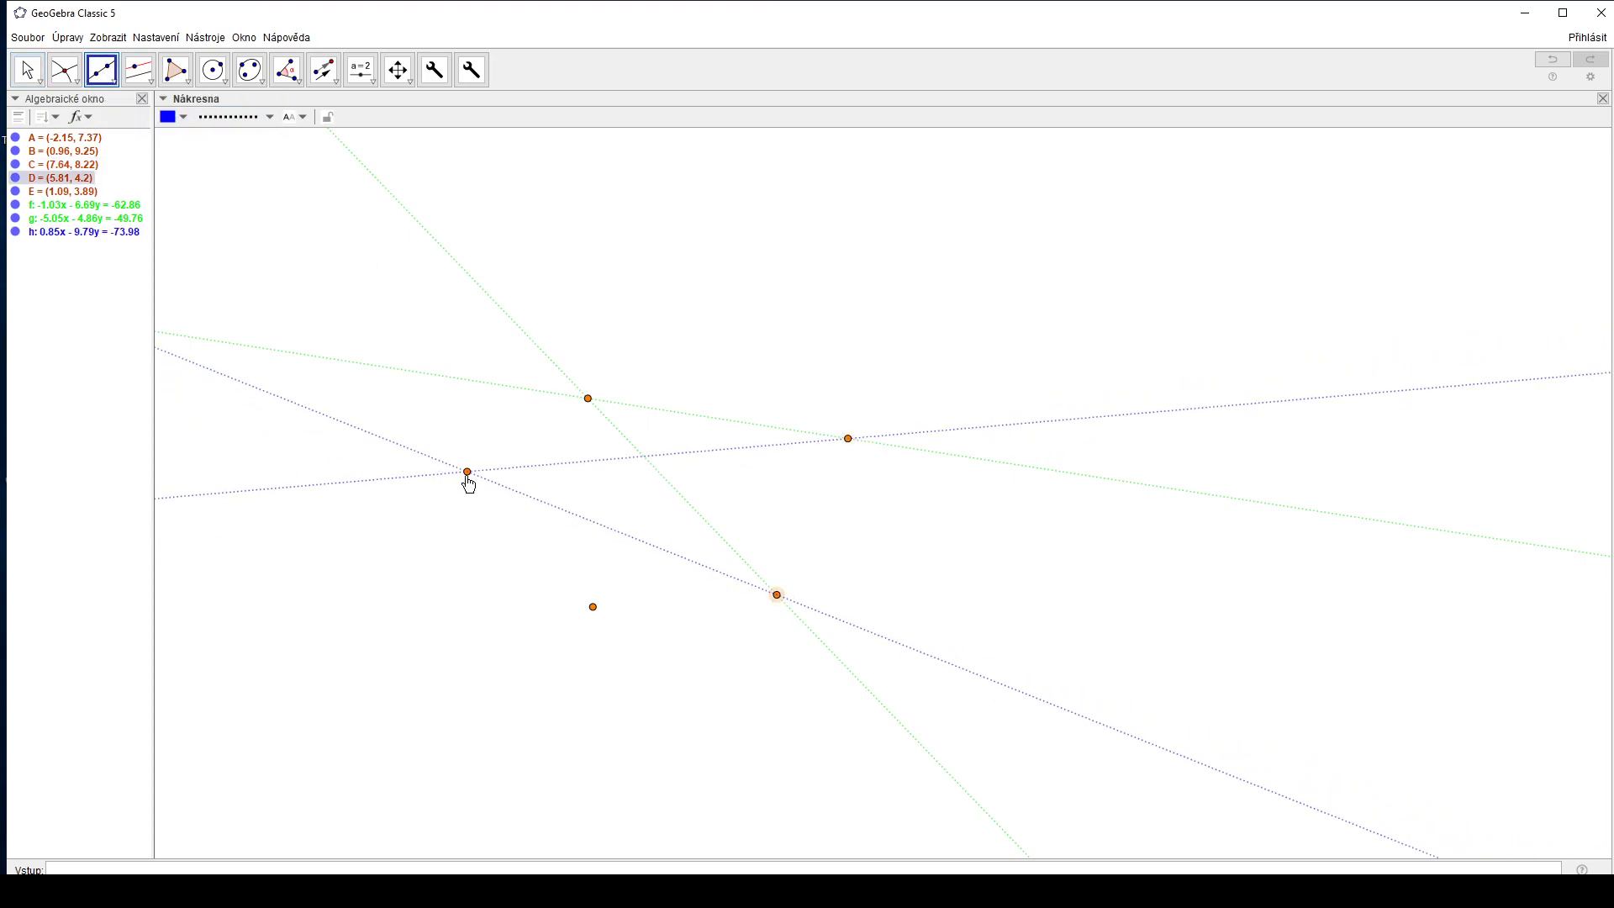
click(468, 472)
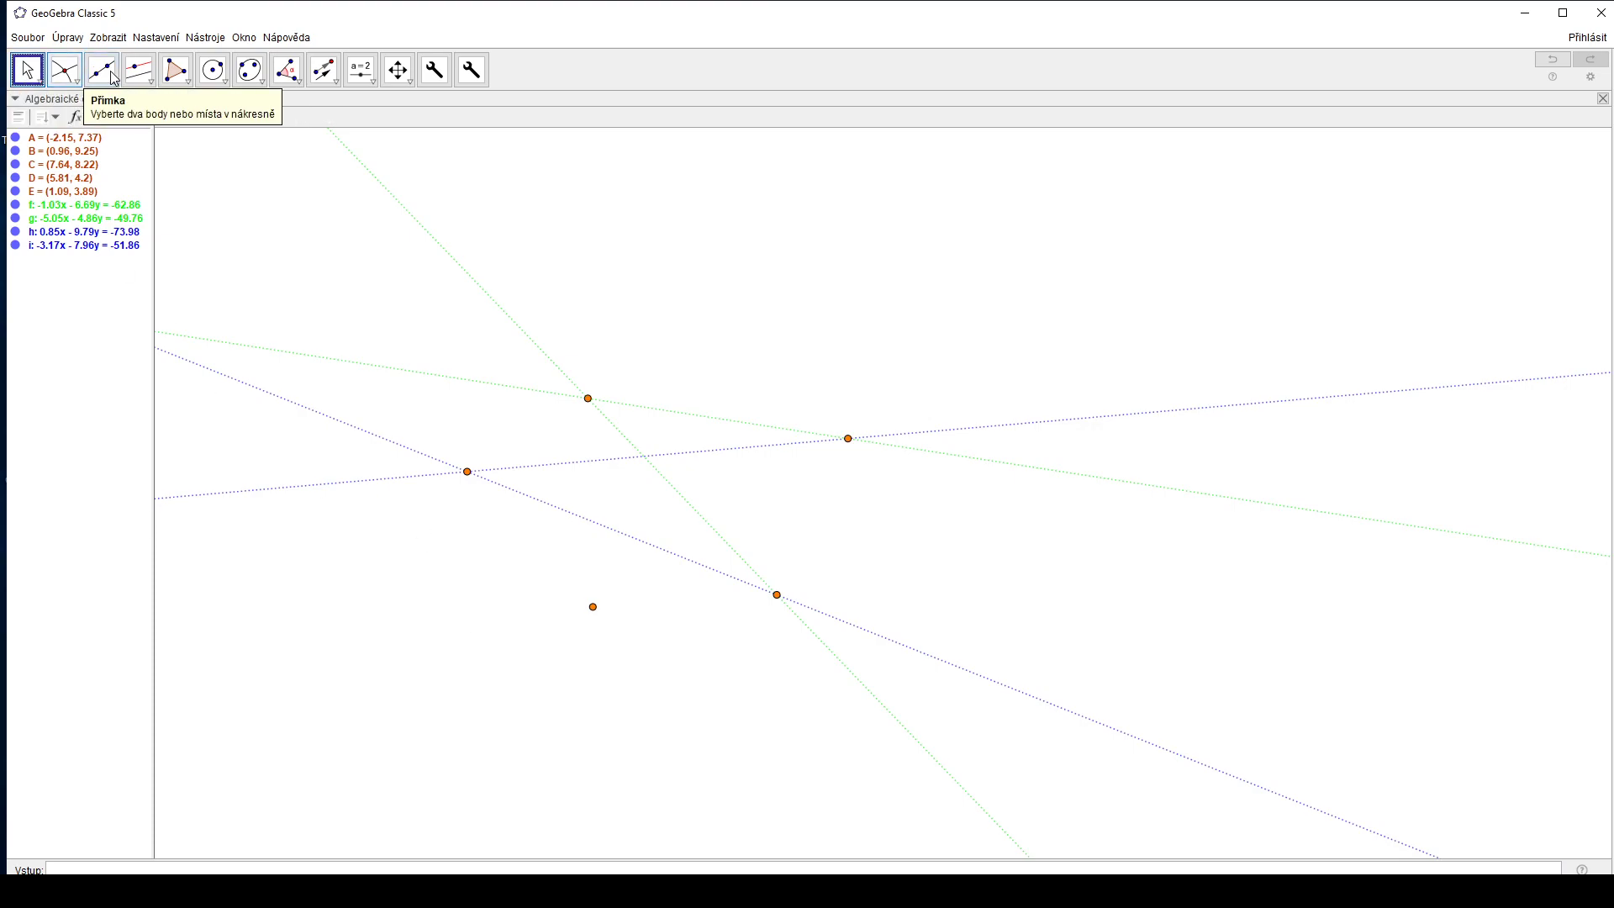
Set new lines to red and draw lines CE and DE
click(184, 119)
click(168, 135)
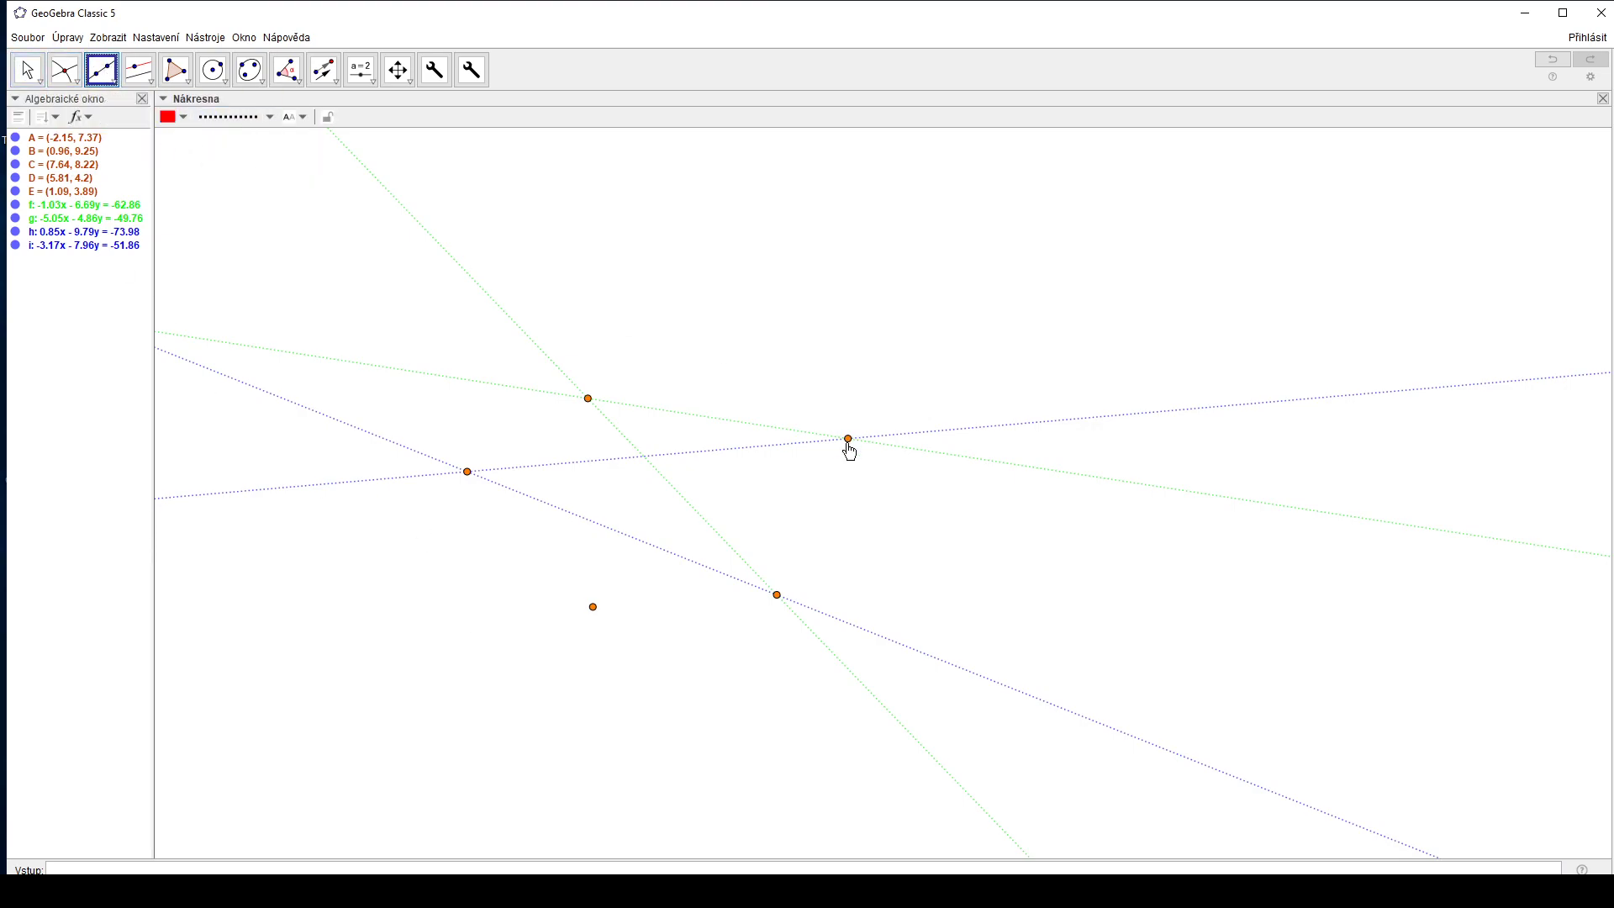
click(848, 438)
click(593, 607)
click(778, 595)
click(593, 607)
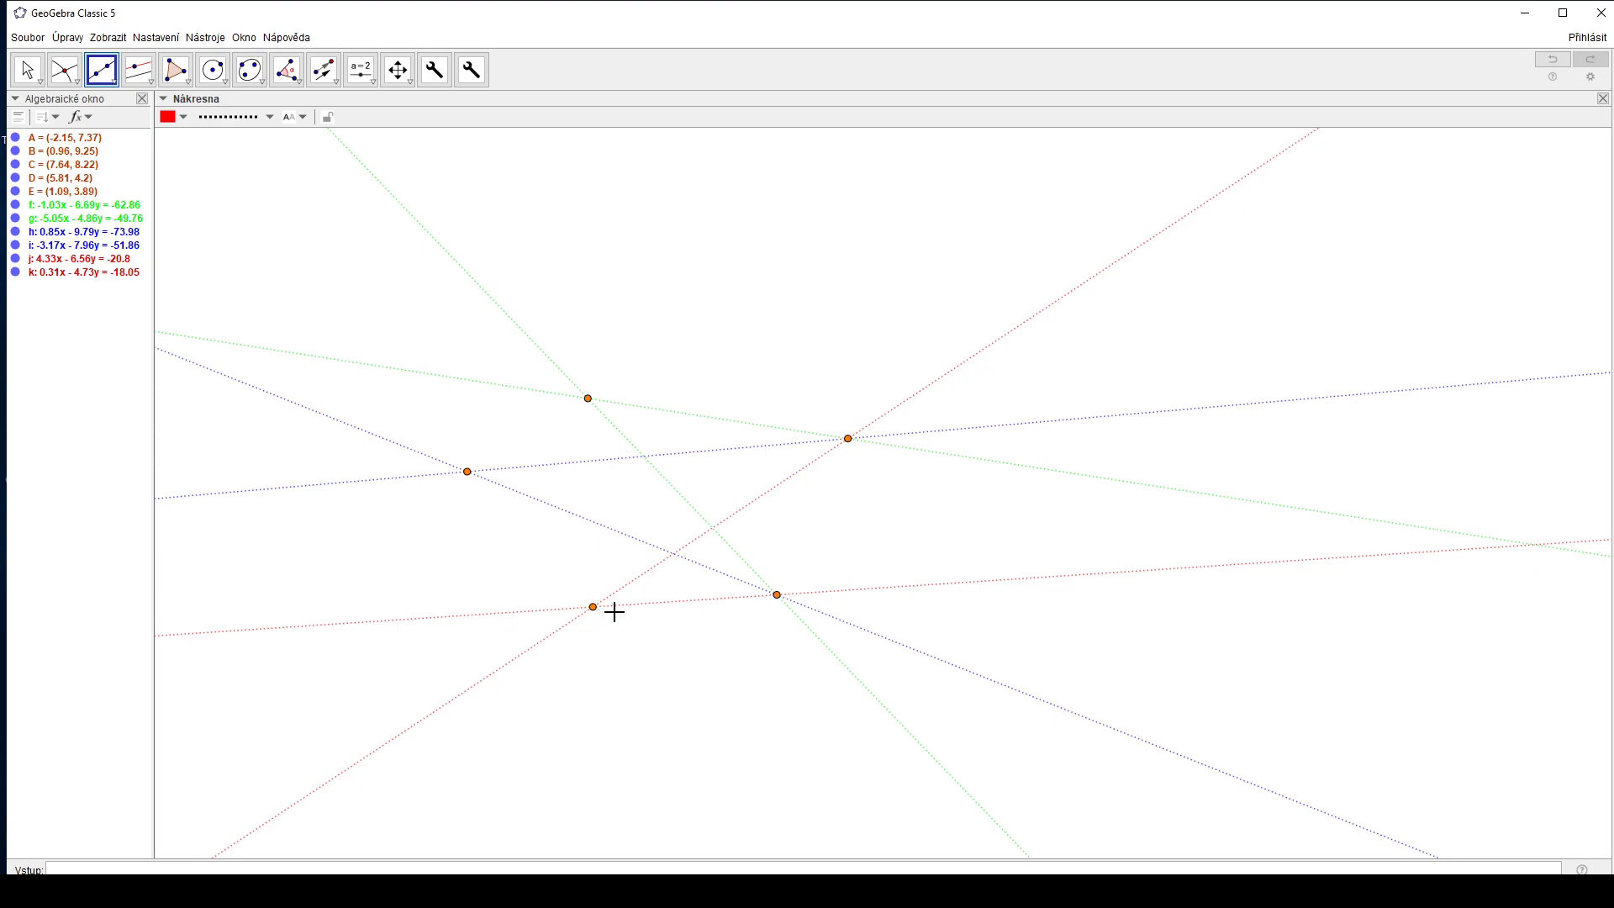
click(38, 77)
Mark intersection points F and G where the green and blue lines cross
click(65, 70)
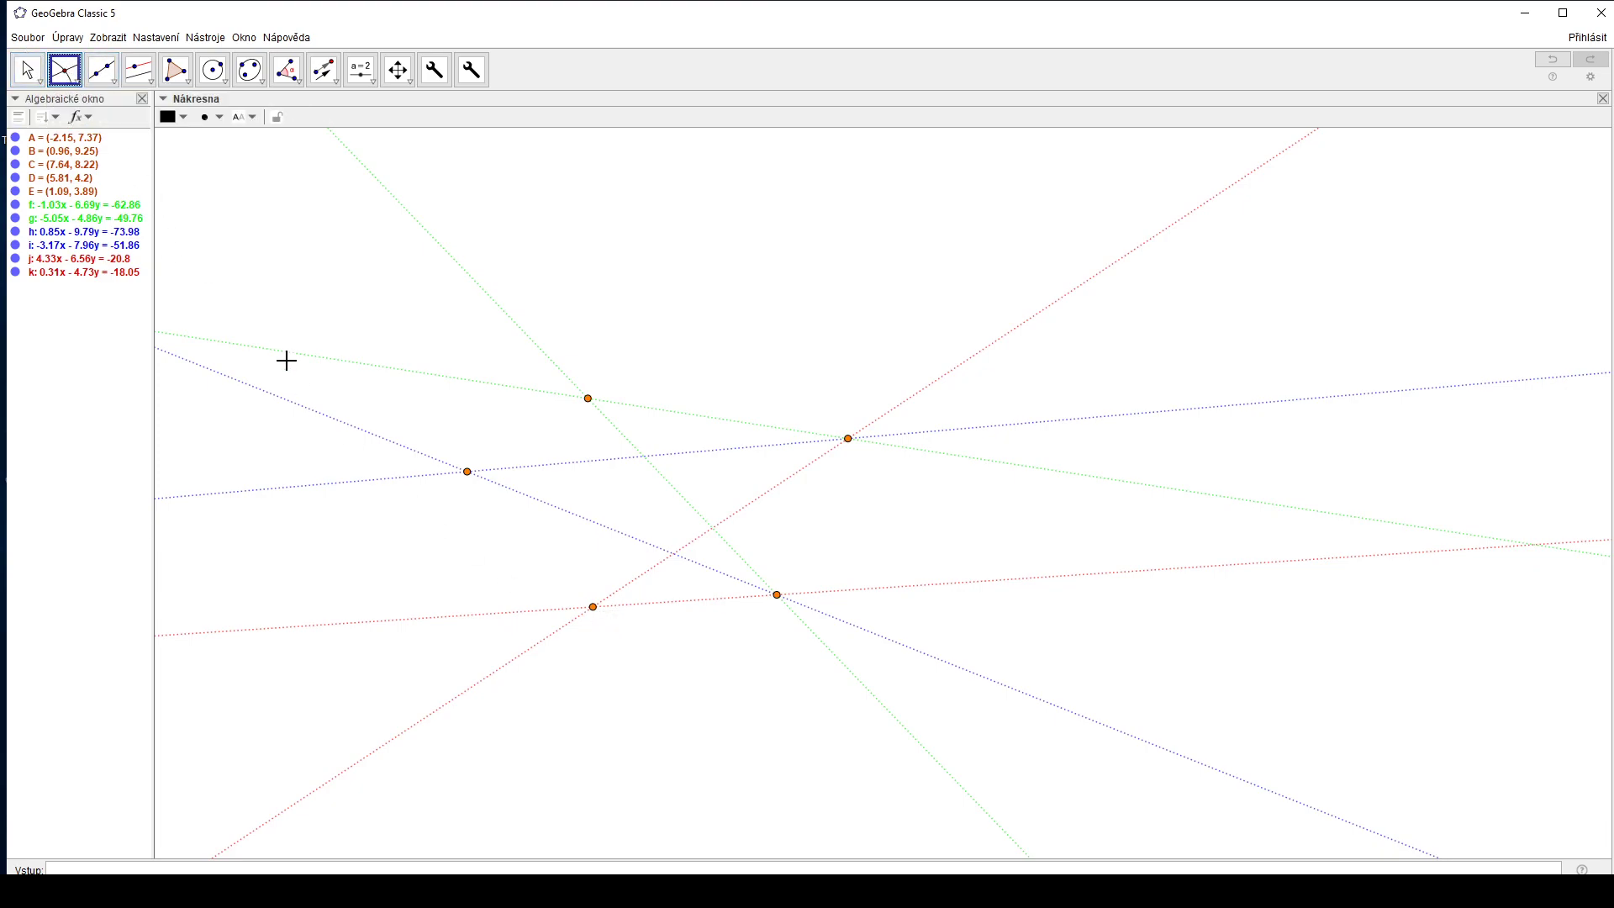
click(645, 460)
click(27, 70)
drag(401, 299, 724, 404)
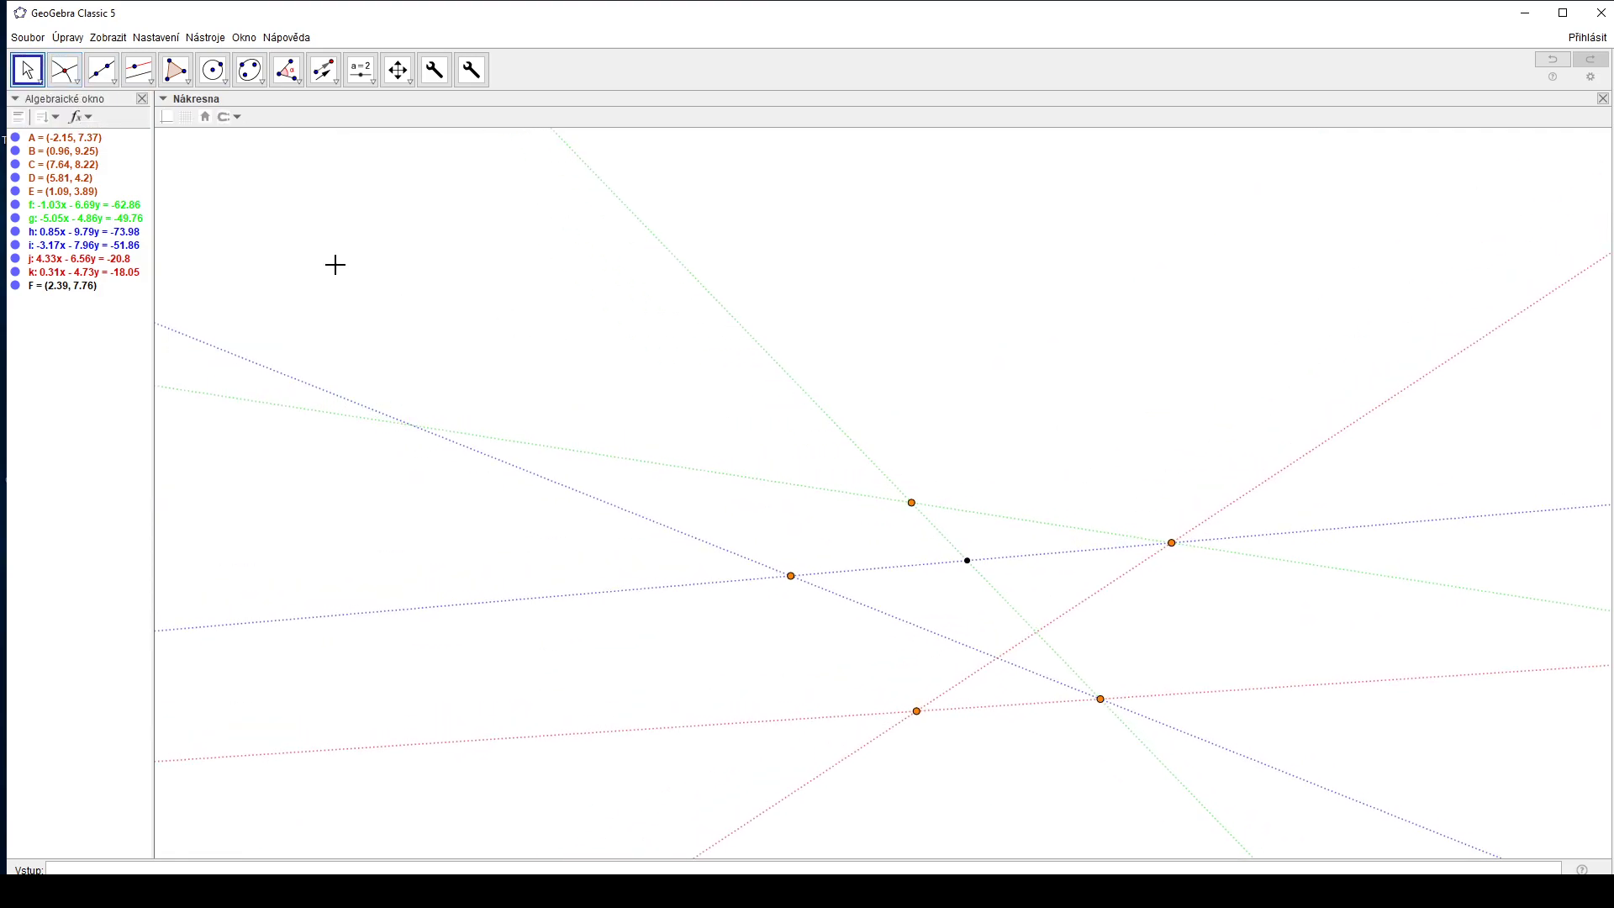
click(65, 70)
click(412, 426)
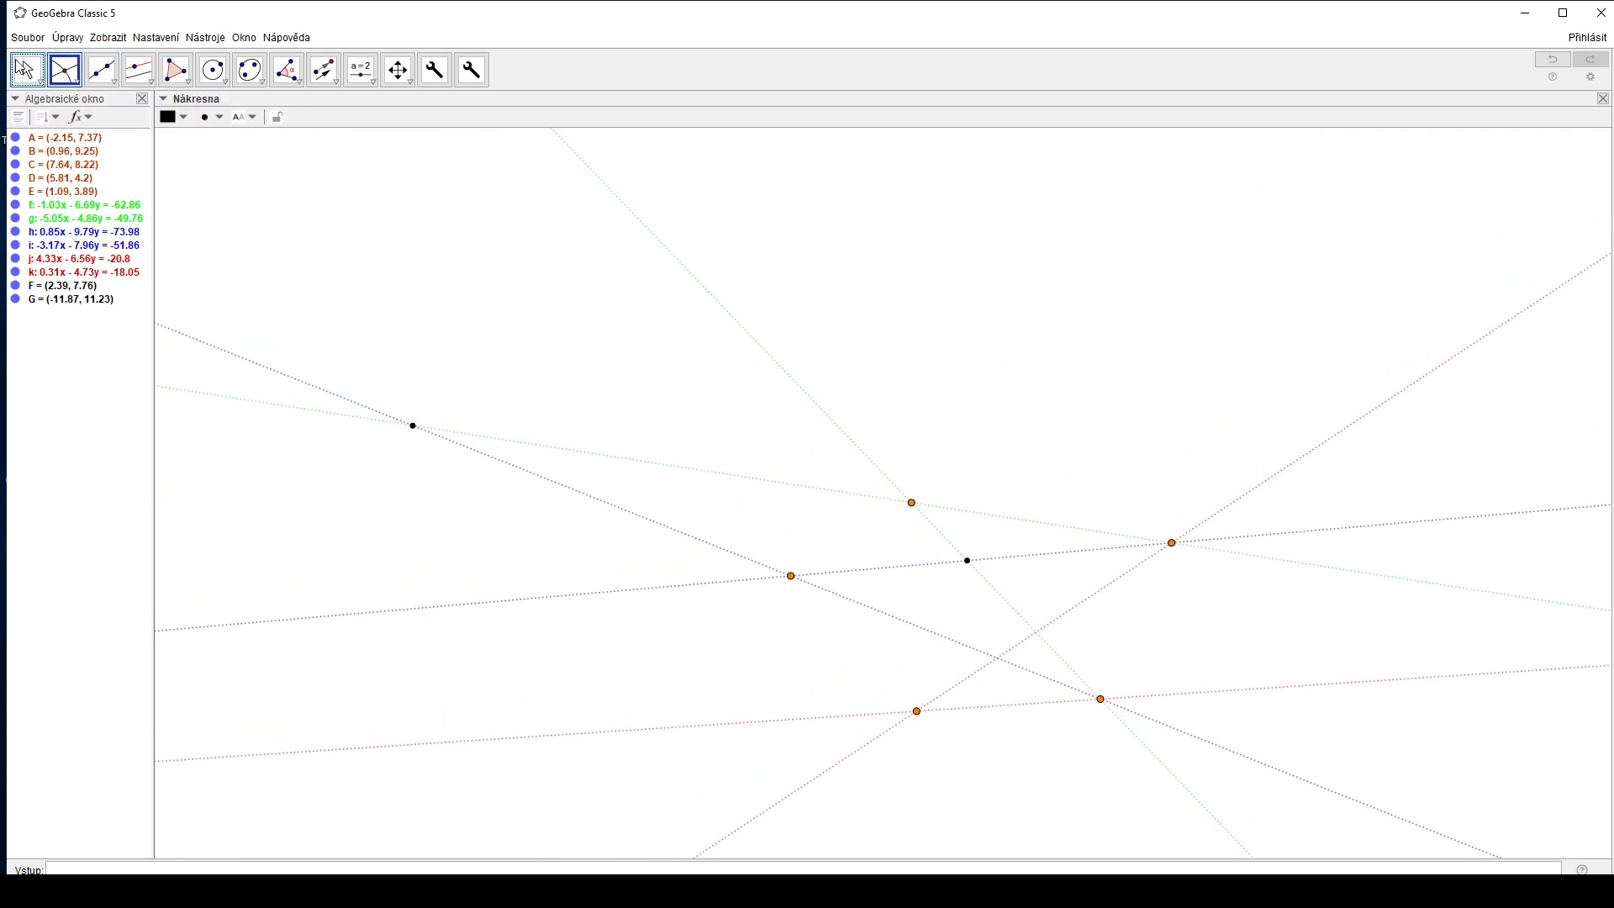
key(Escape)
mouse_move(629, 420)
mouse_down()
mouse_move(559, 359)
mouse_move(364, 295)
mouse_move(381, 345)
mouse_up()
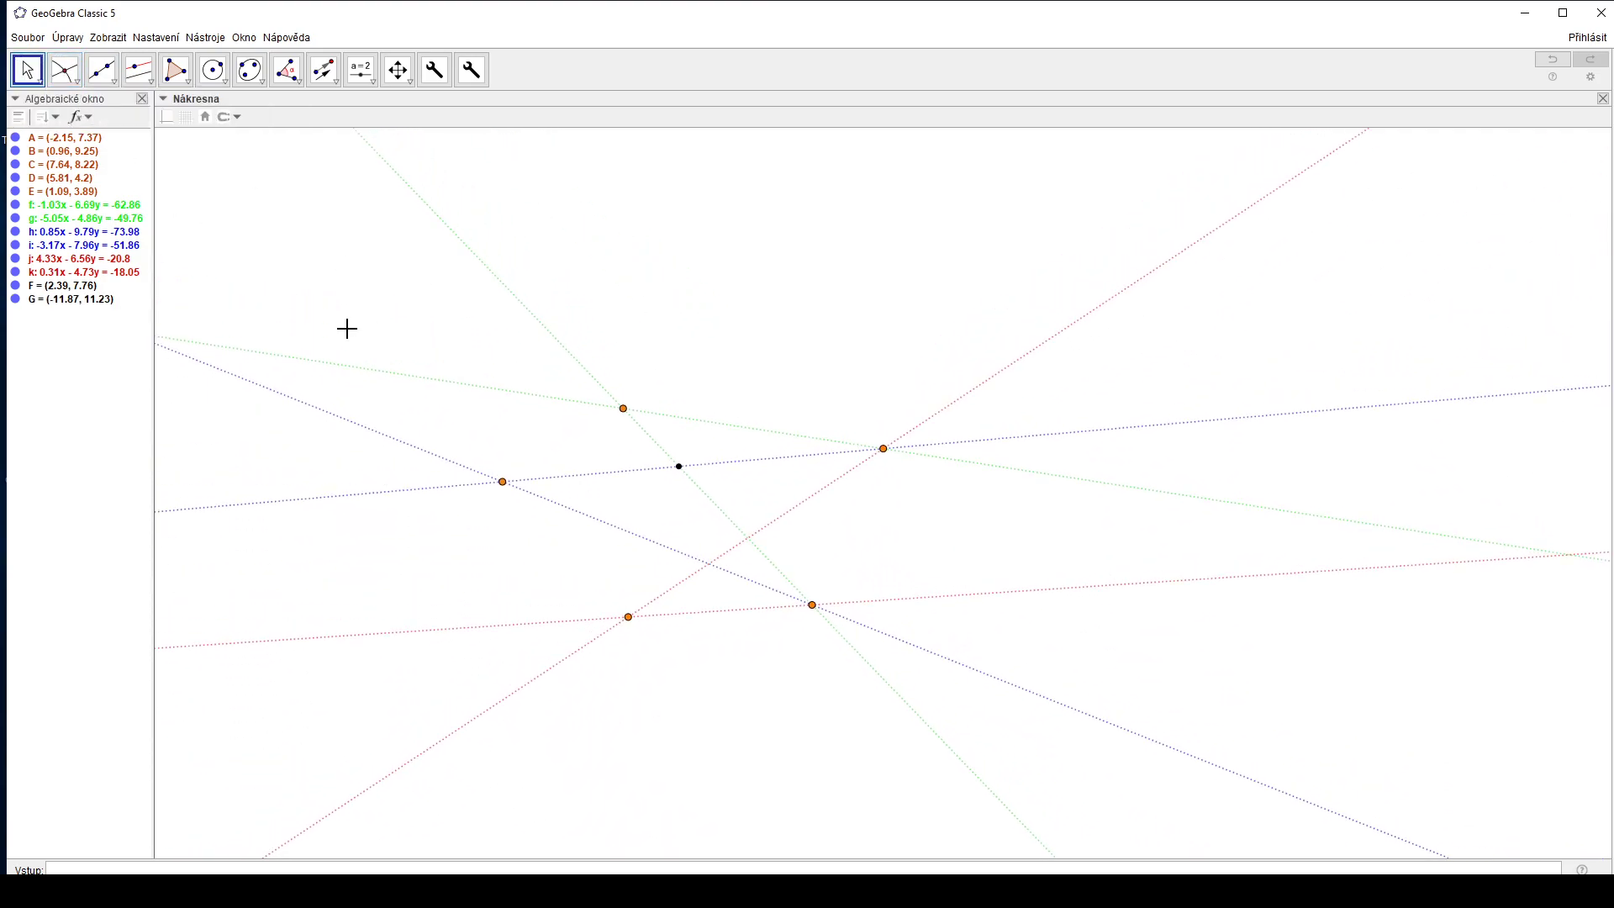
Mark intersection points H and I where the green and red lines cross
click(65, 70)
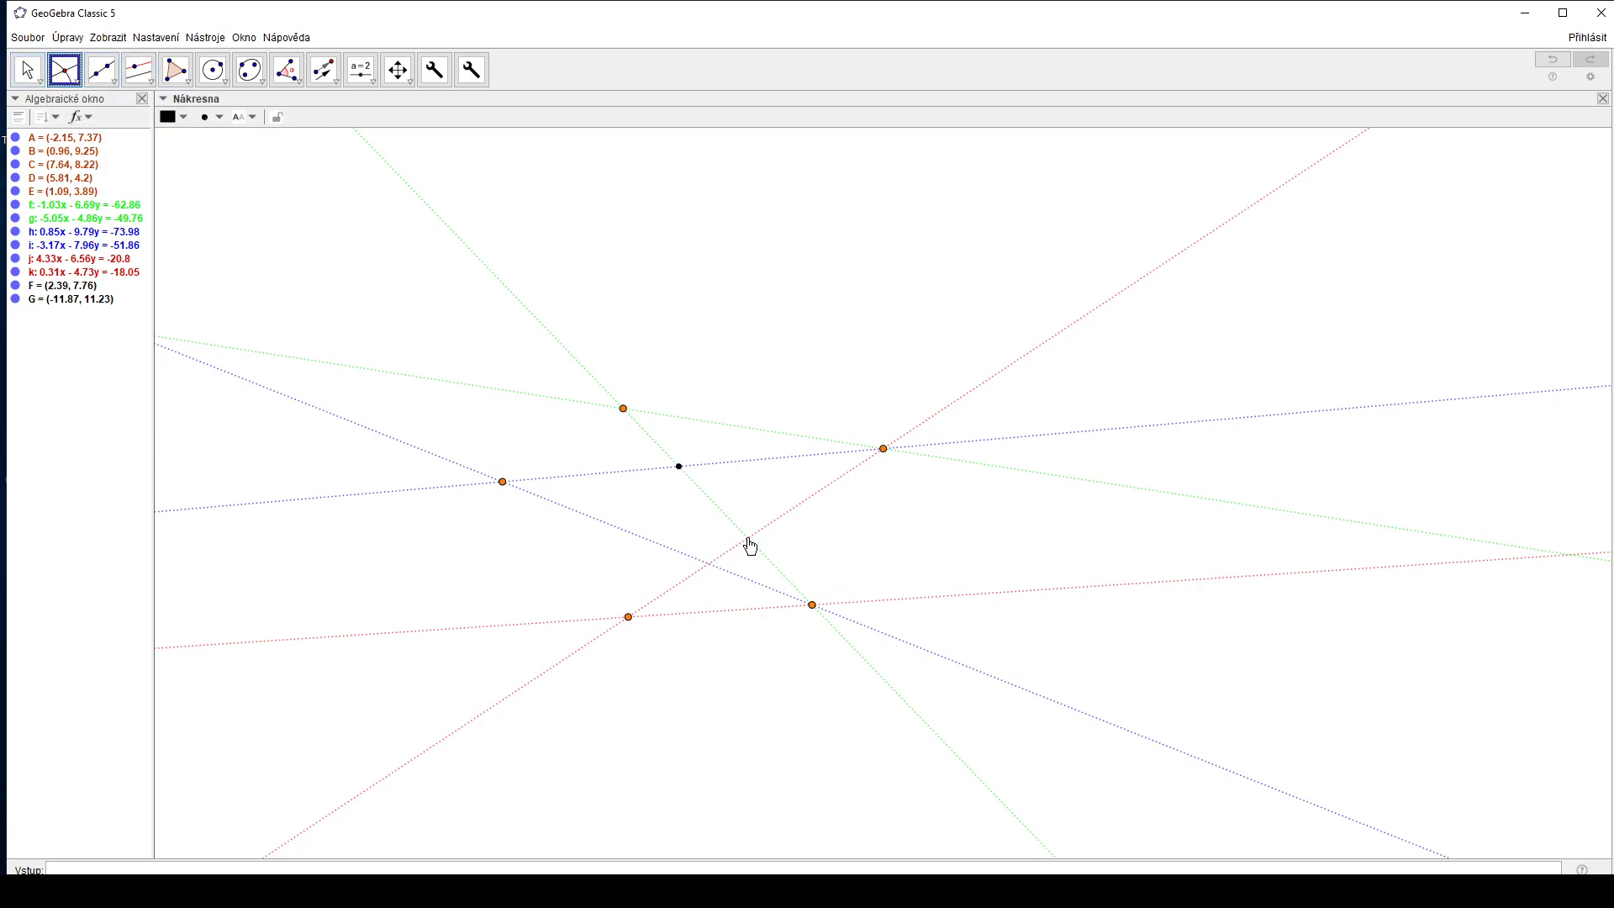
click(749, 540)
key(Escape)
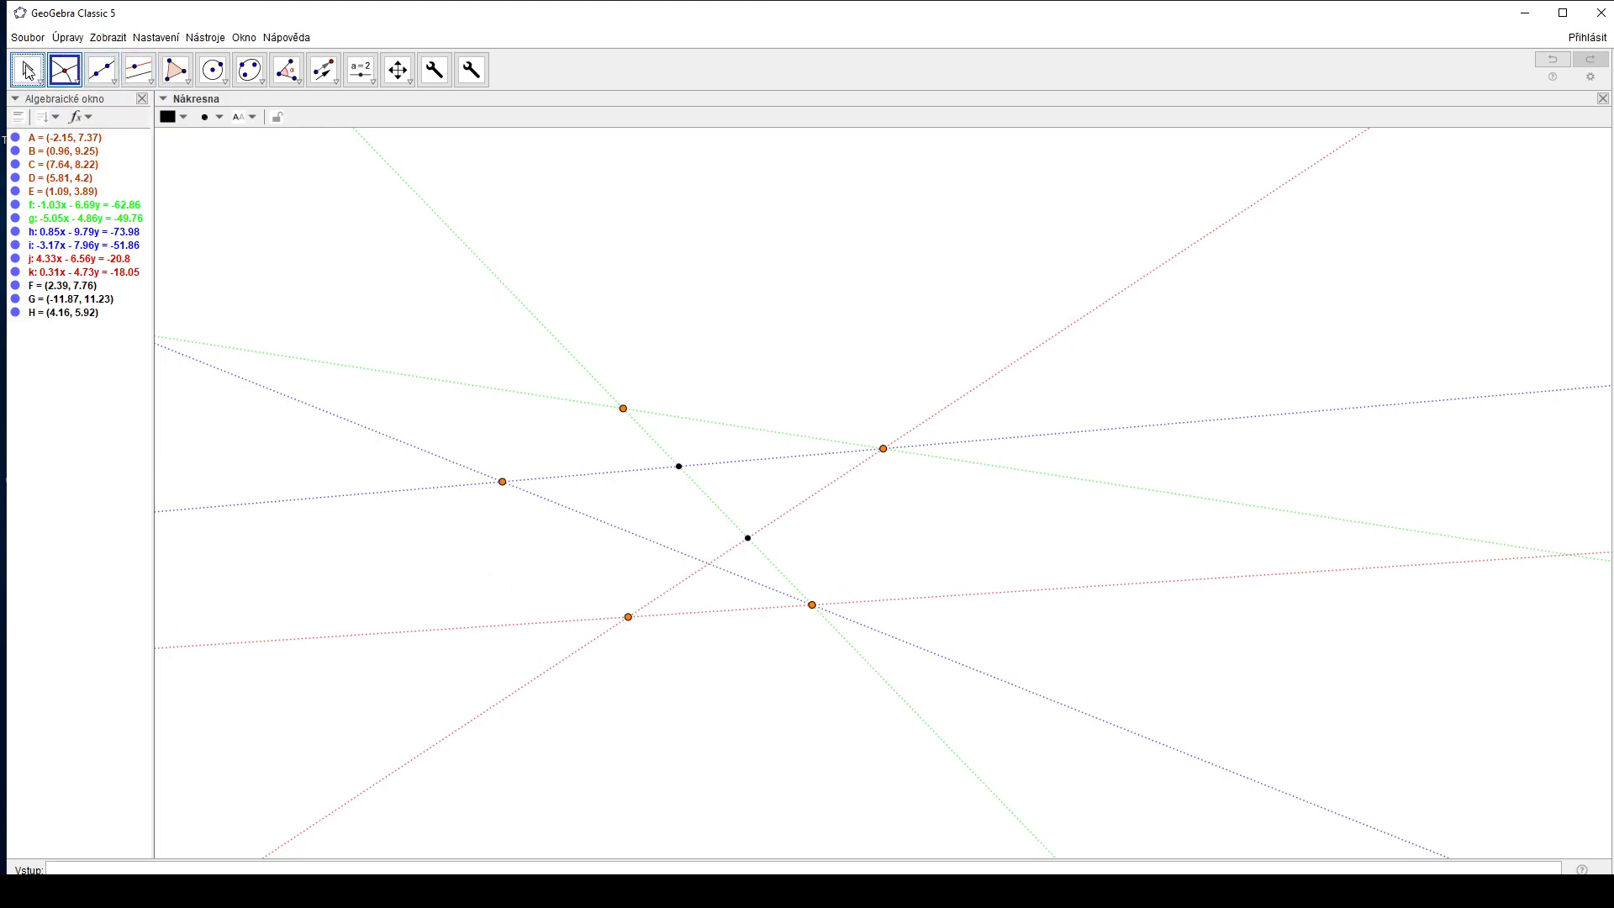
drag(1004, 541, 800, 519)
click(67, 72)
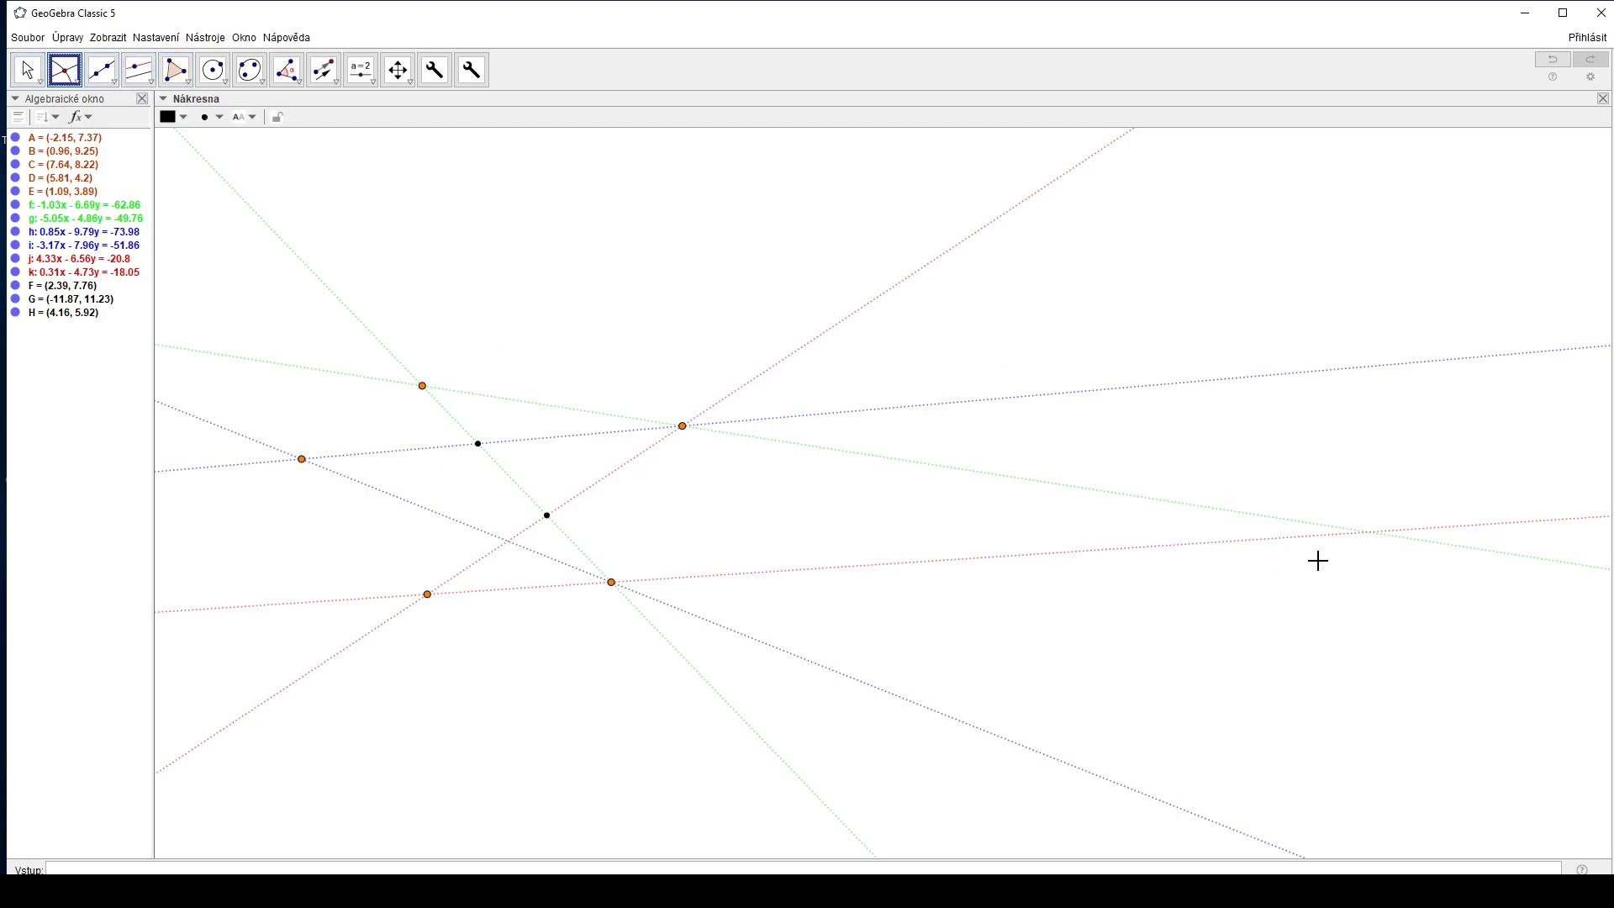
click(1366, 535)
key(Escape)
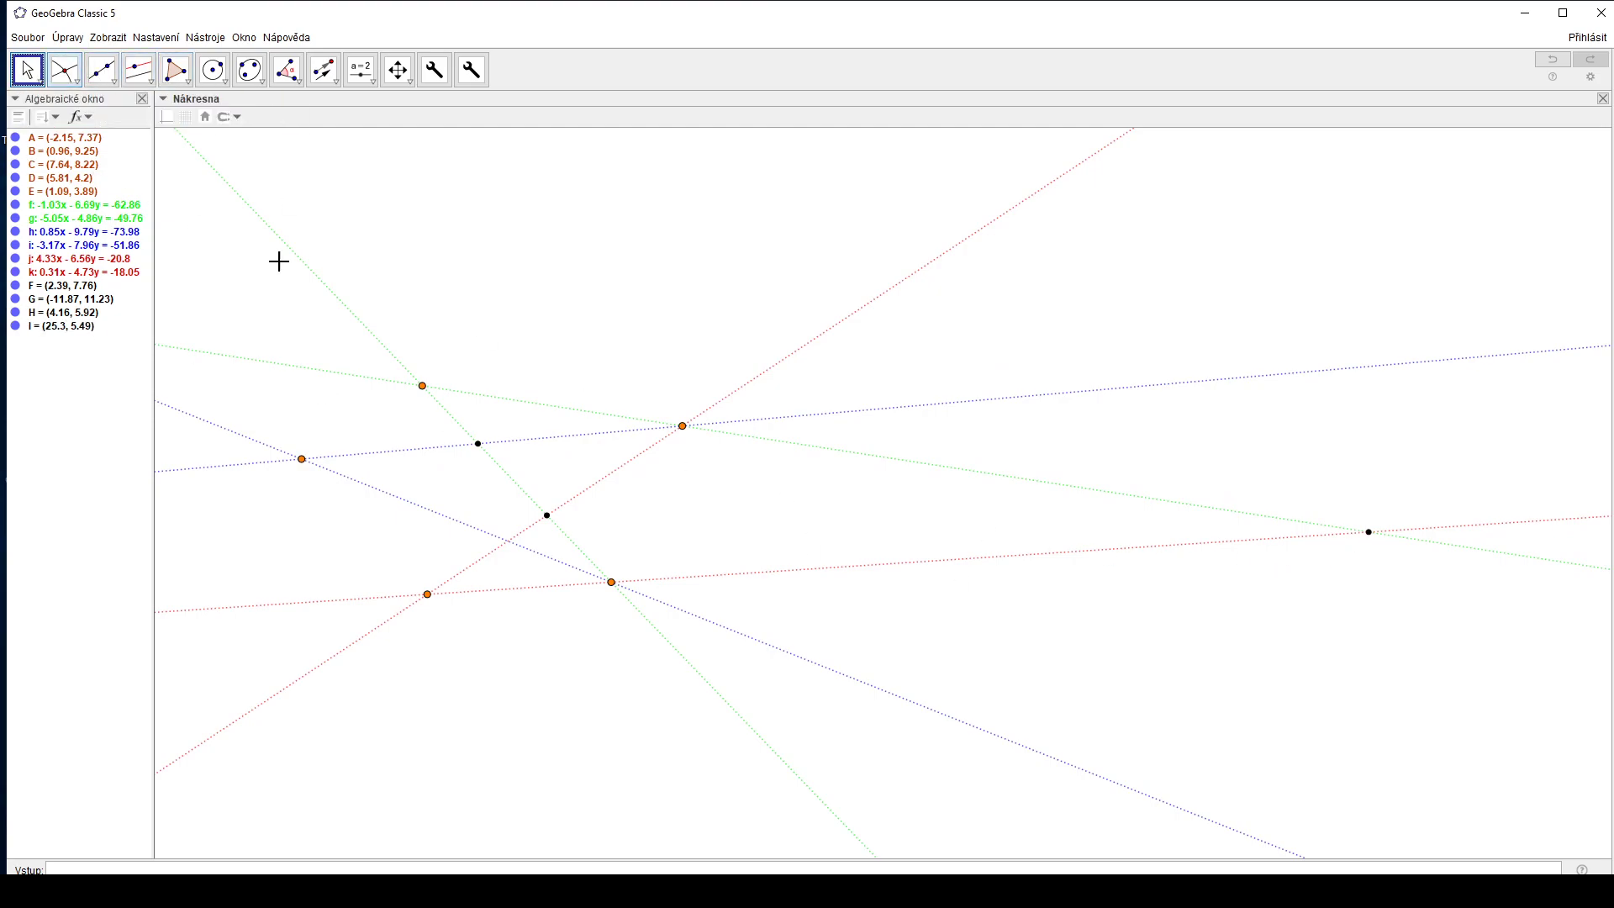
mouse_move(573, 264)
mouse_down()
mouse_move(598, 310)
mouse_move(1019, 328)
mouse_up()
Draw dashed line l through points G and F
click(101, 70)
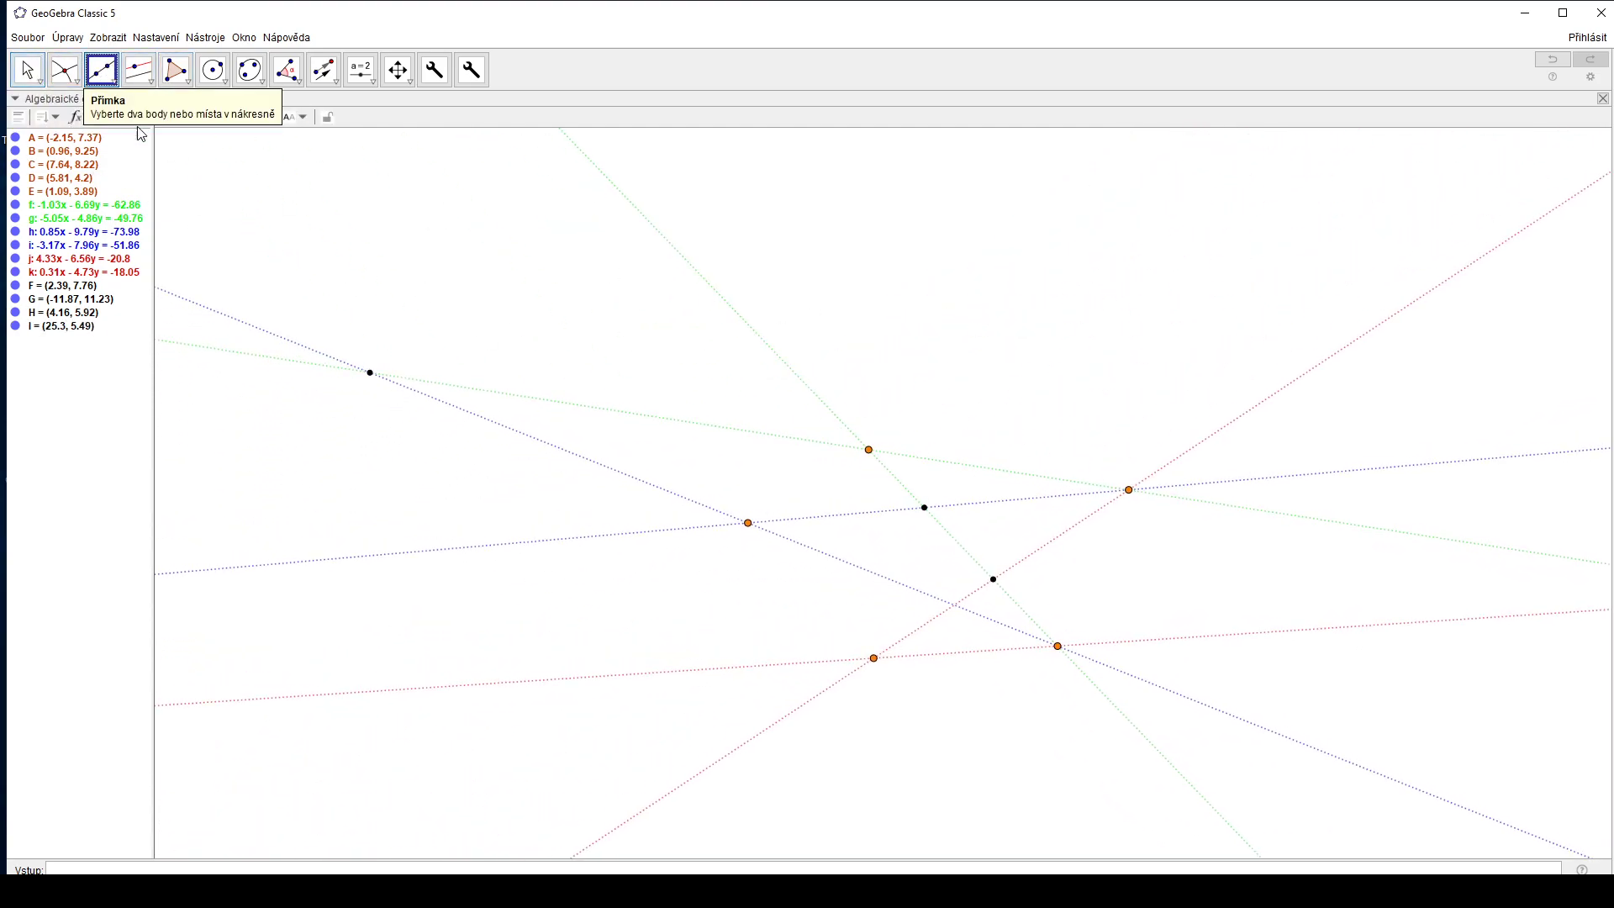
click(117, 87)
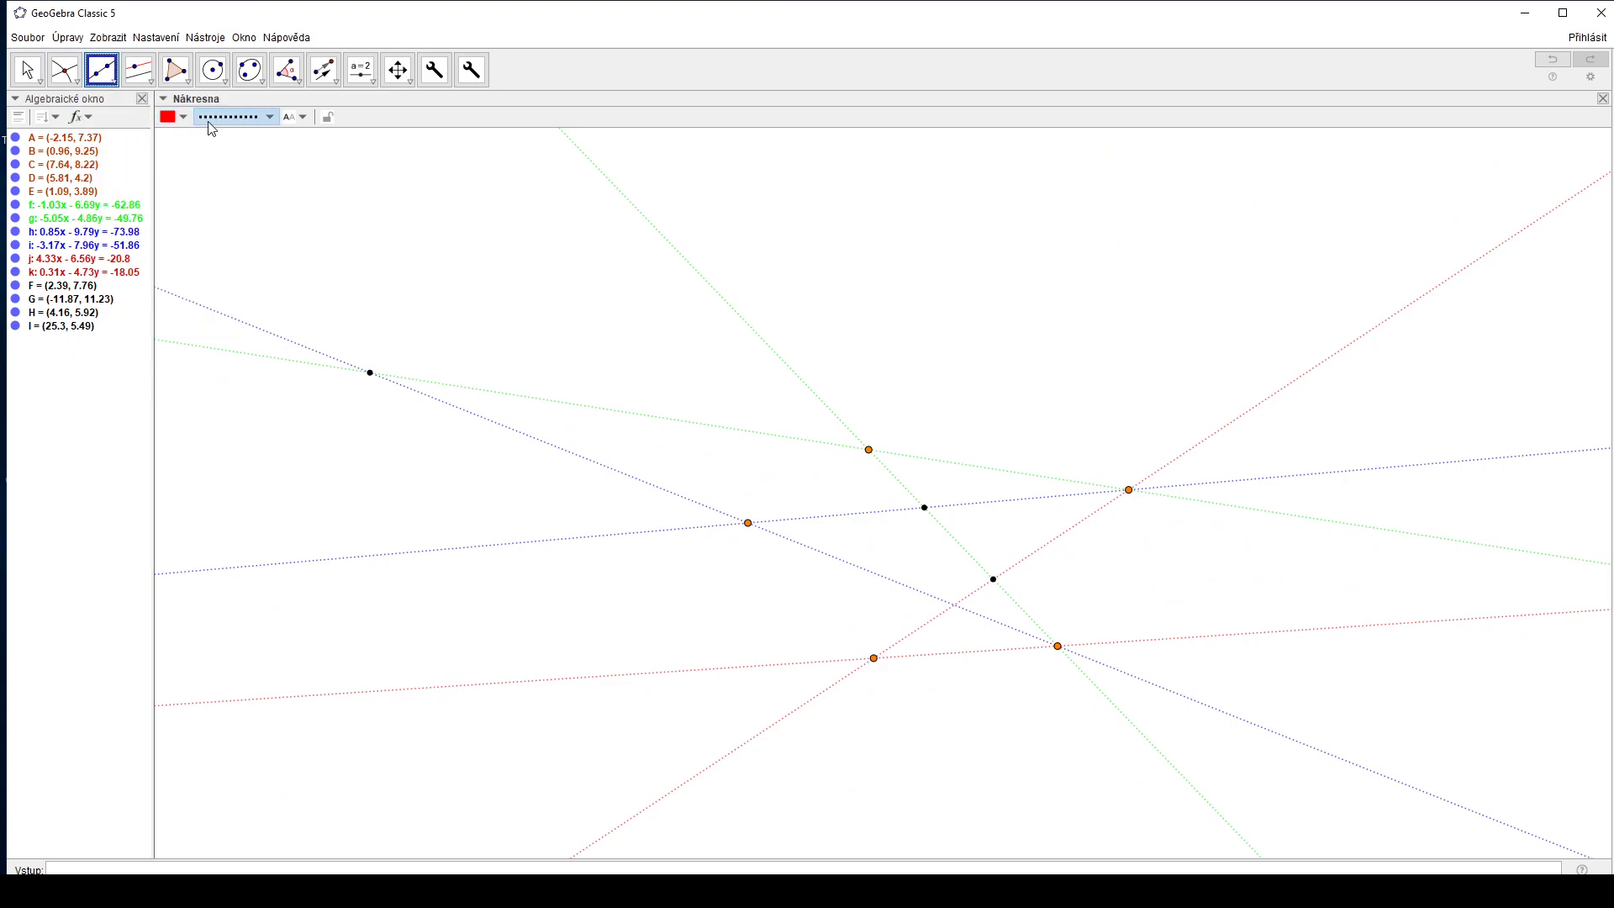
click(210, 122)
click(370, 372)
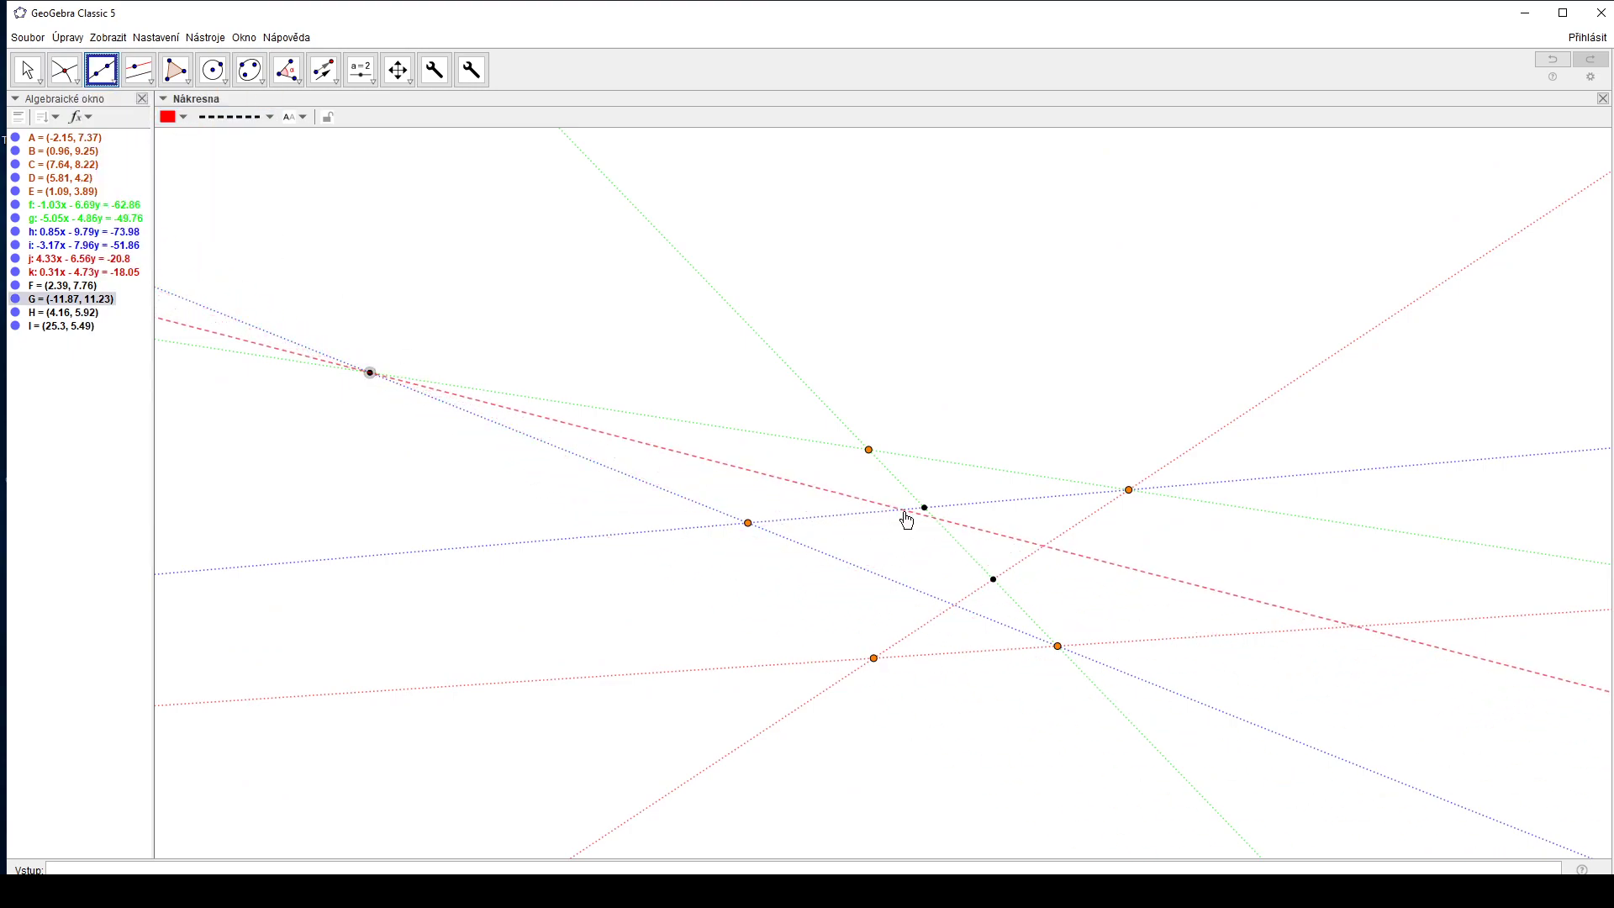
click(925, 508)
click(18, 85)
drag(1379, 352, 861, 317)
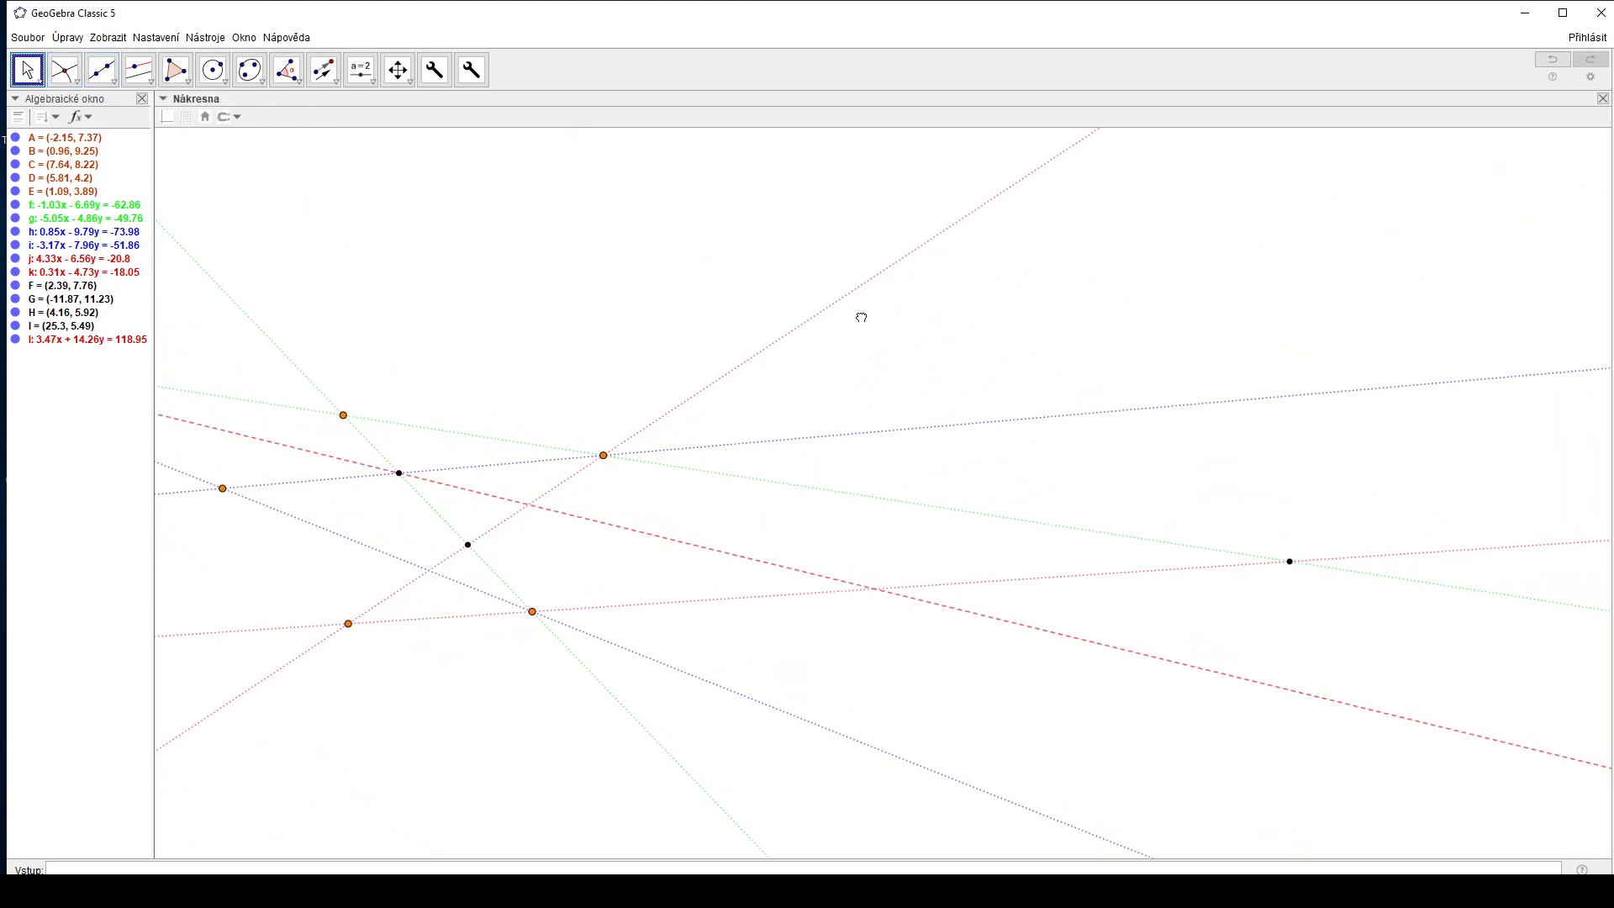
Make line l black and draw black dashed line m through I and H
click(471, 491)
click(183, 118)
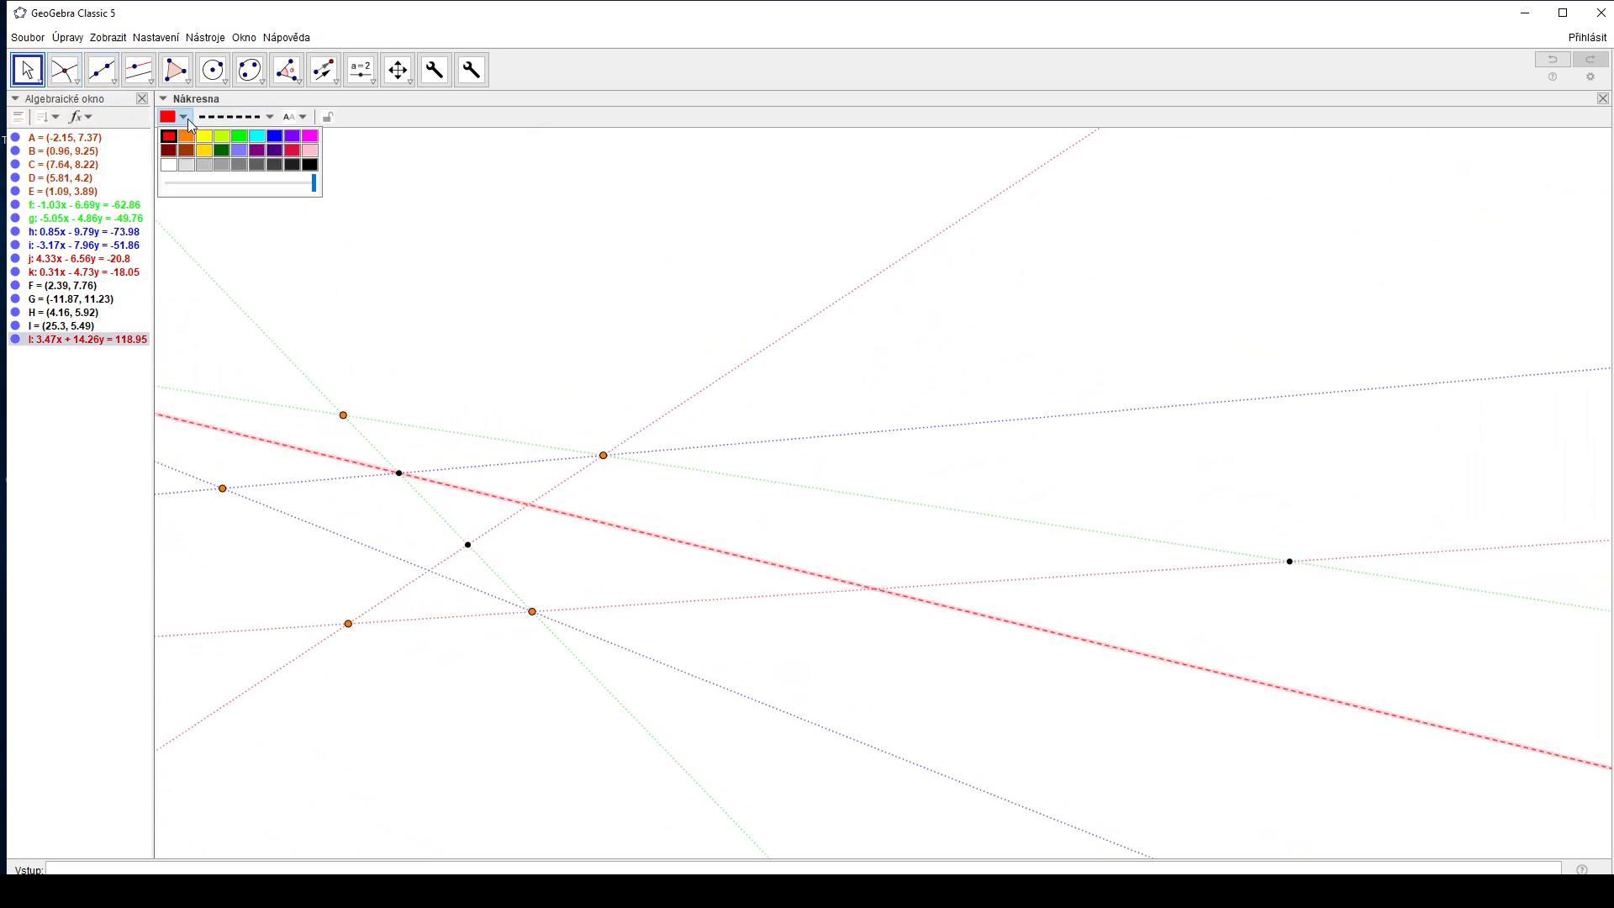
click(310, 165)
click(37, 81)
click(102, 70)
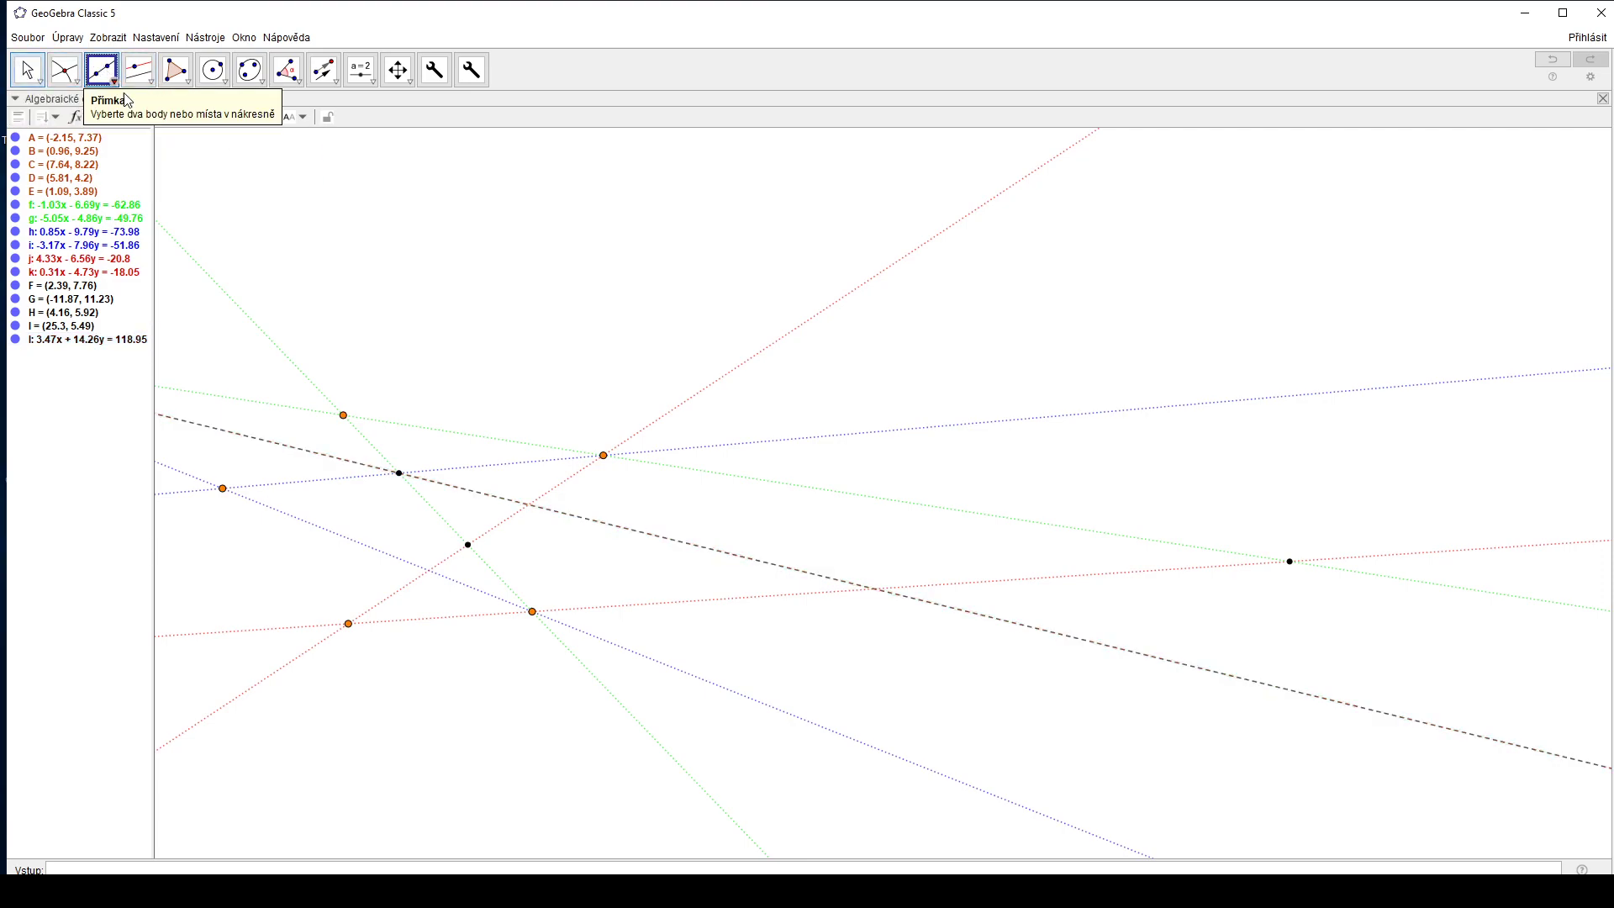
click(1291, 561)
click(468, 545)
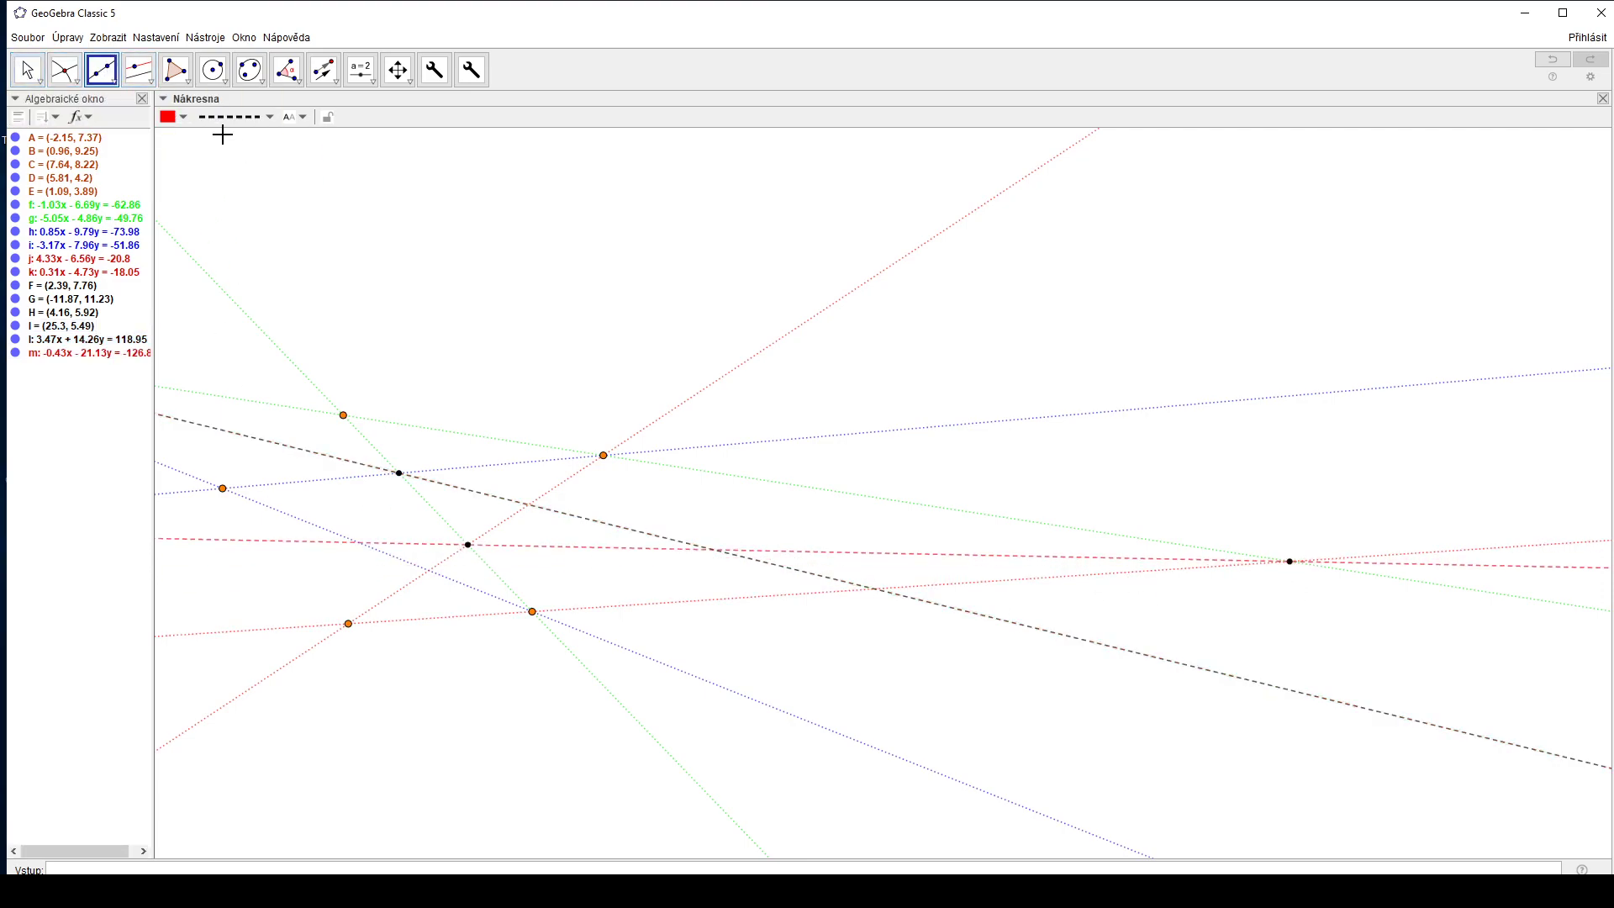
click(183, 119)
click(310, 165)
Mark point J where lines l and m cross, then draw solid lines JC and JD
click(65, 70)
click(715, 553)
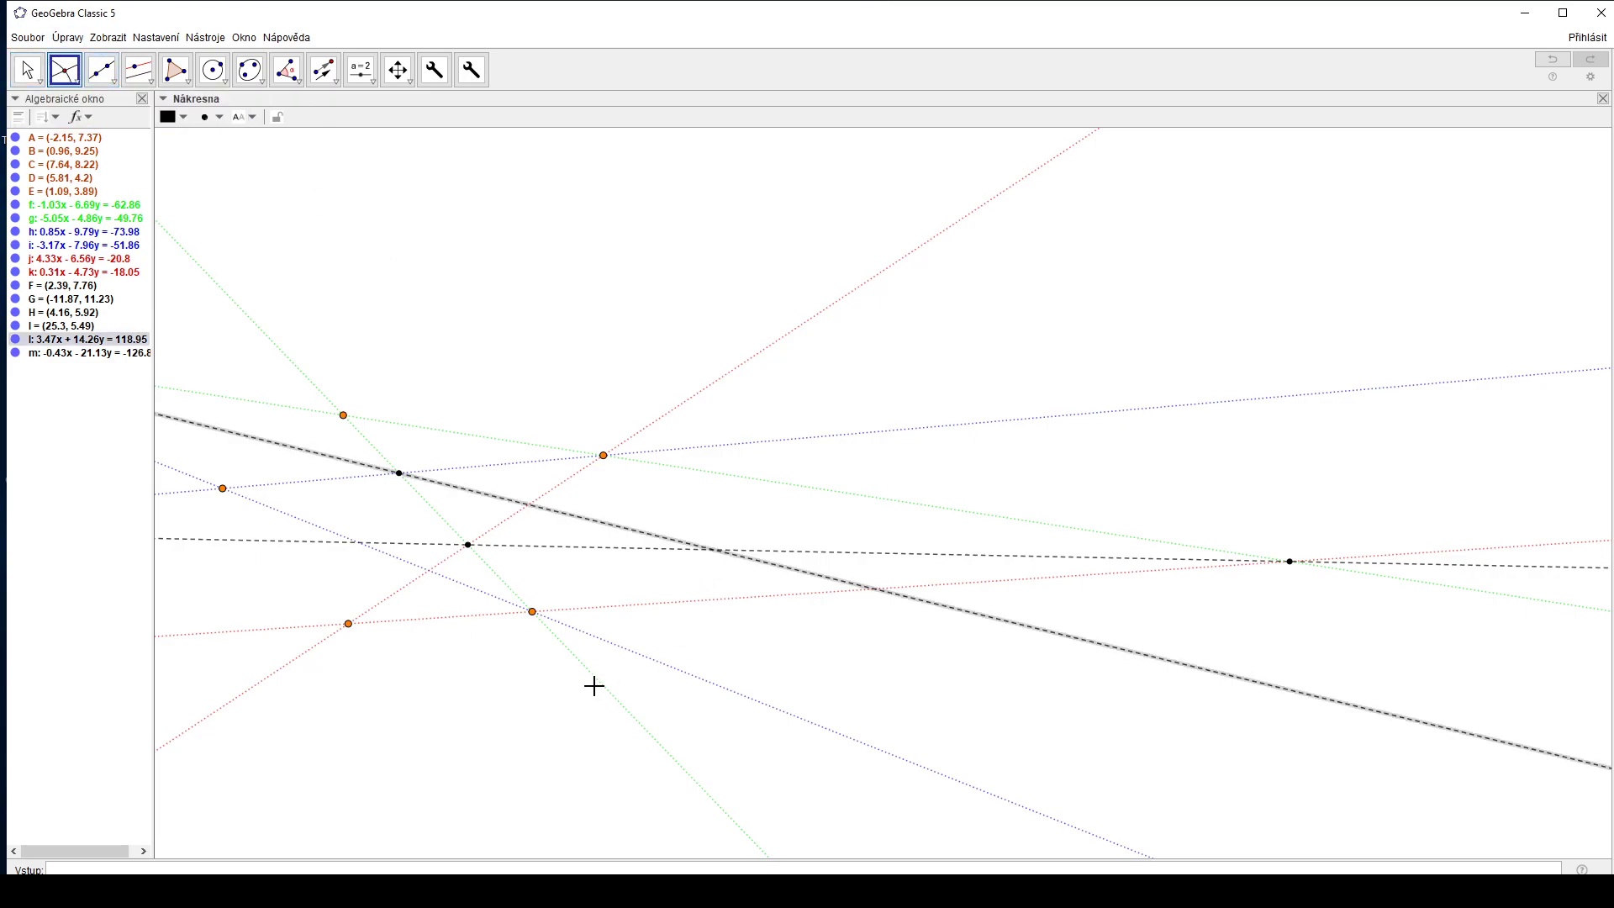
click(556, 550)
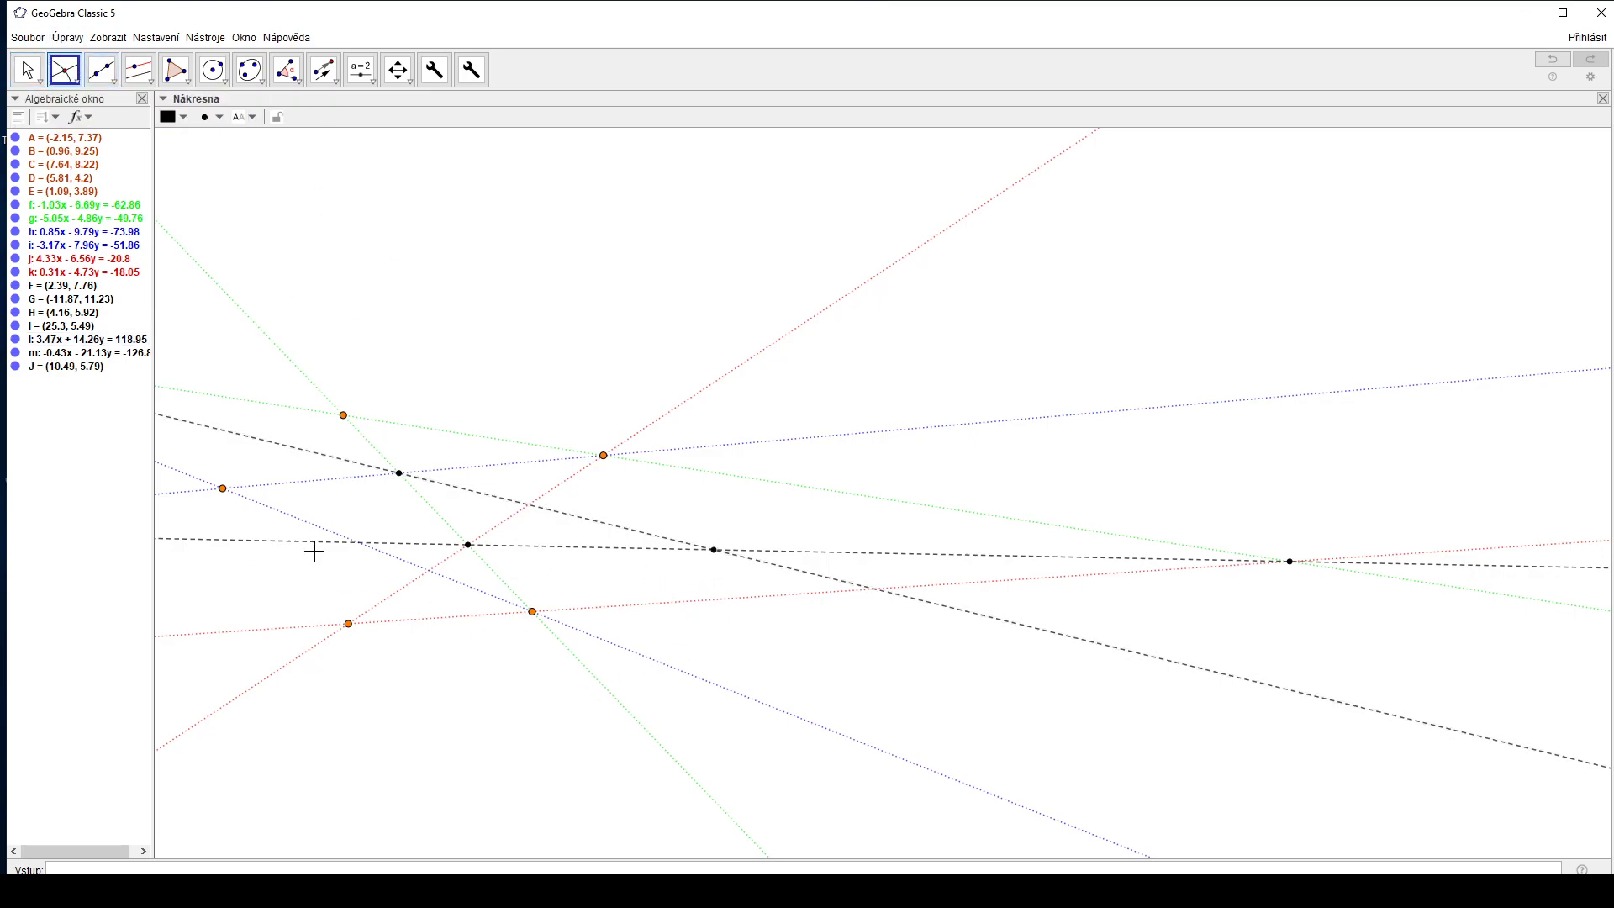
click(100, 70)
click(235, 117)
click(233, 136)
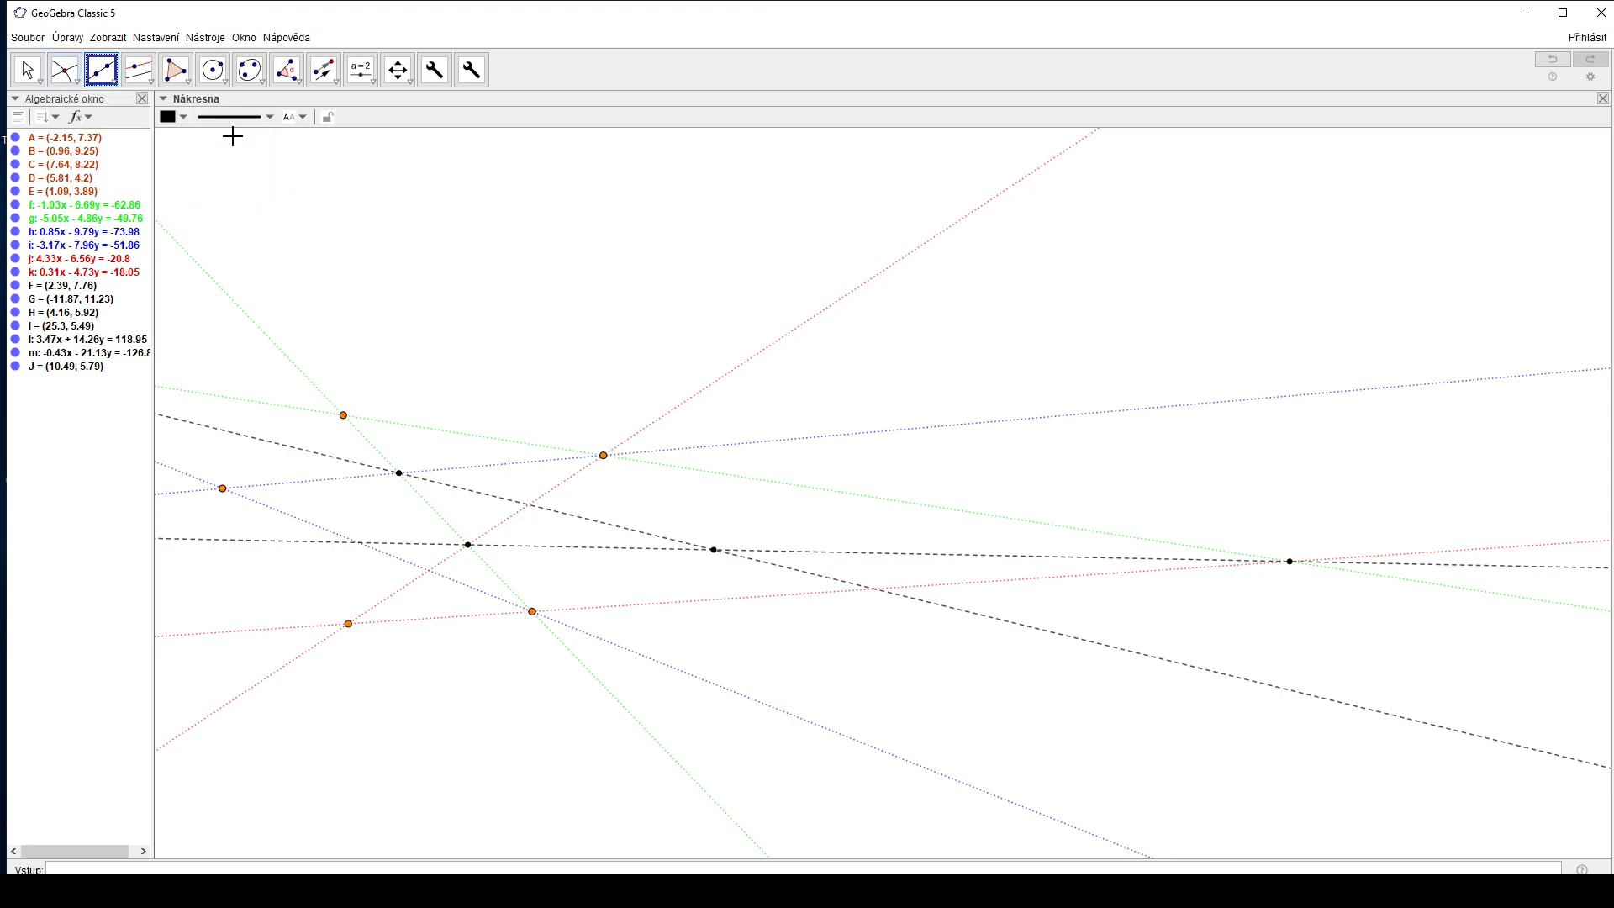
click(715, 551)
click(604, 455)
click(715, 550)
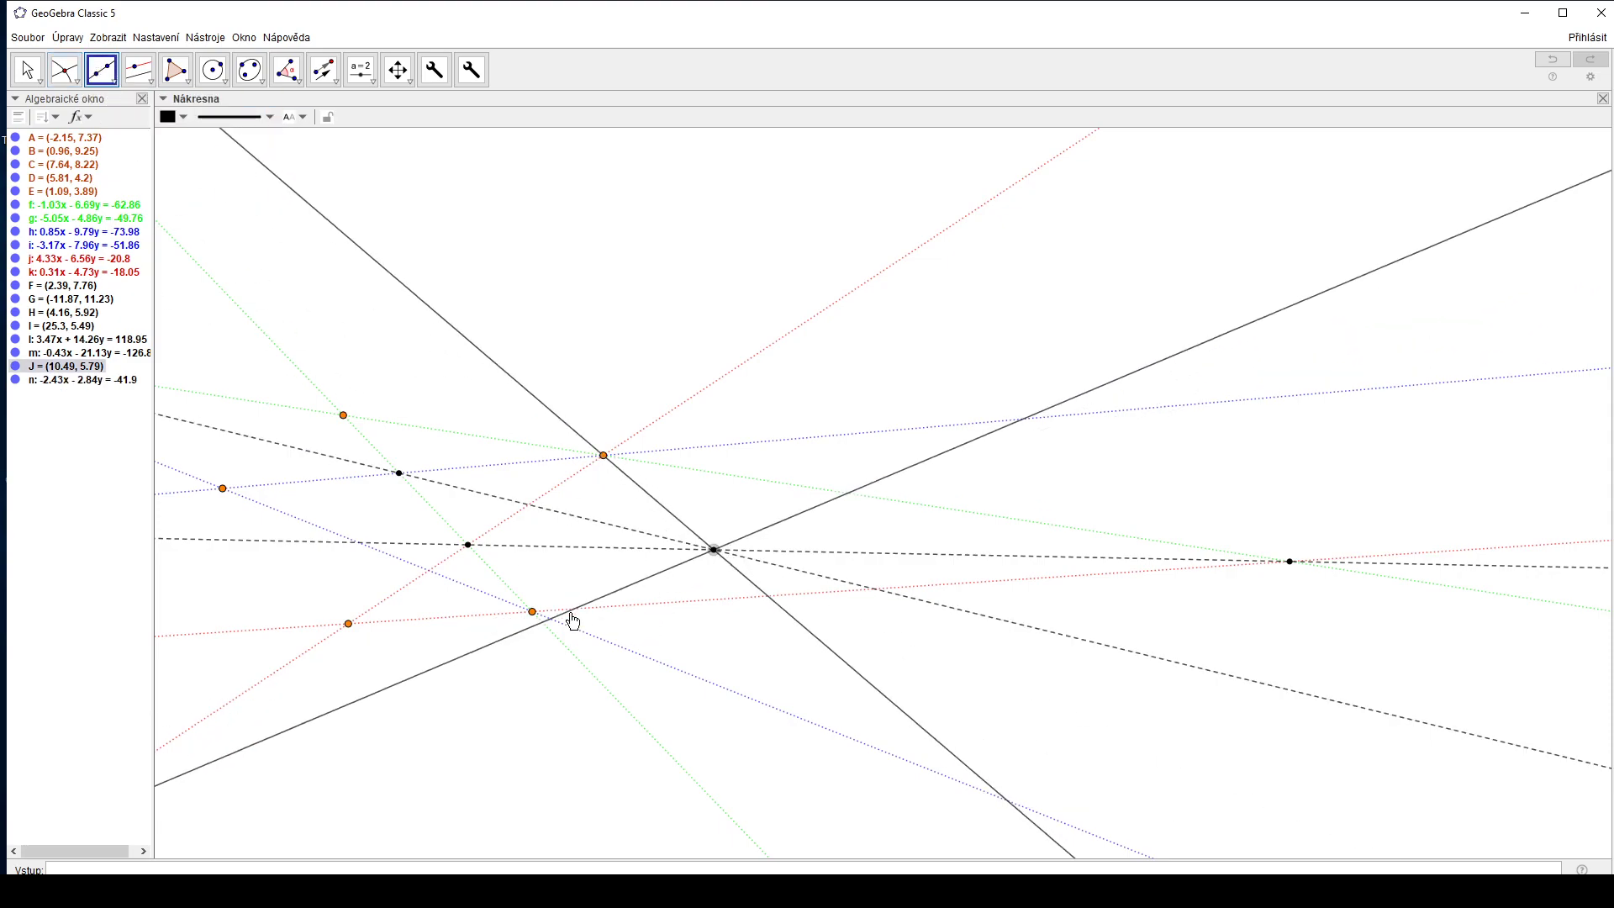
click(533, 612)
Hide dashed lines l and m and points F, H and I
key(Escape)
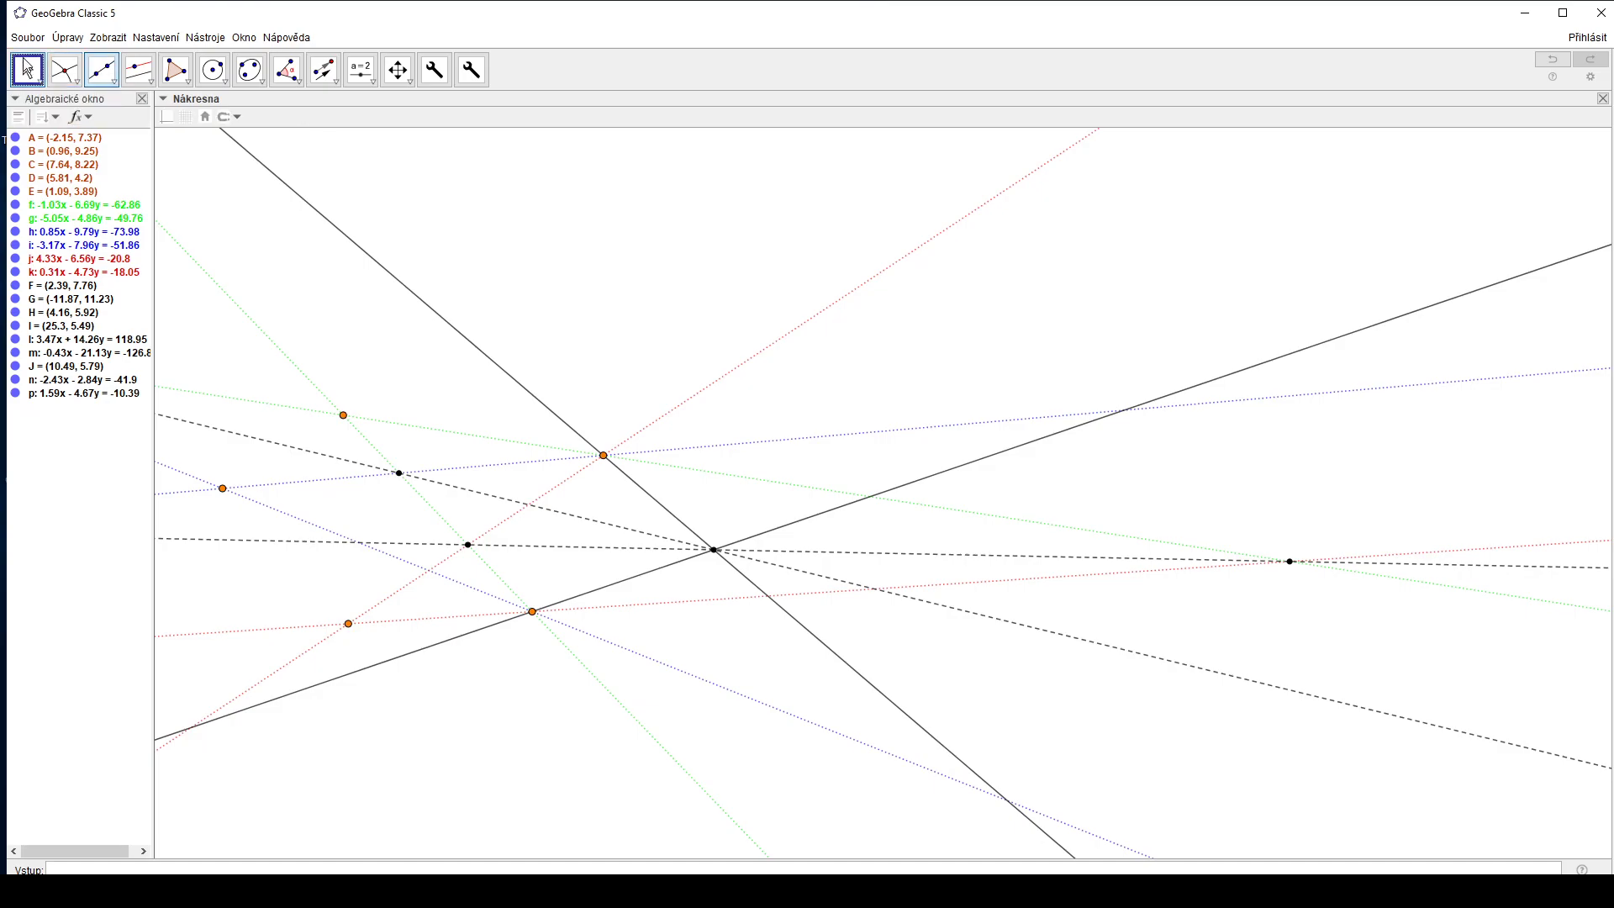
click(593, 547)
ctrl+click(594, 523)
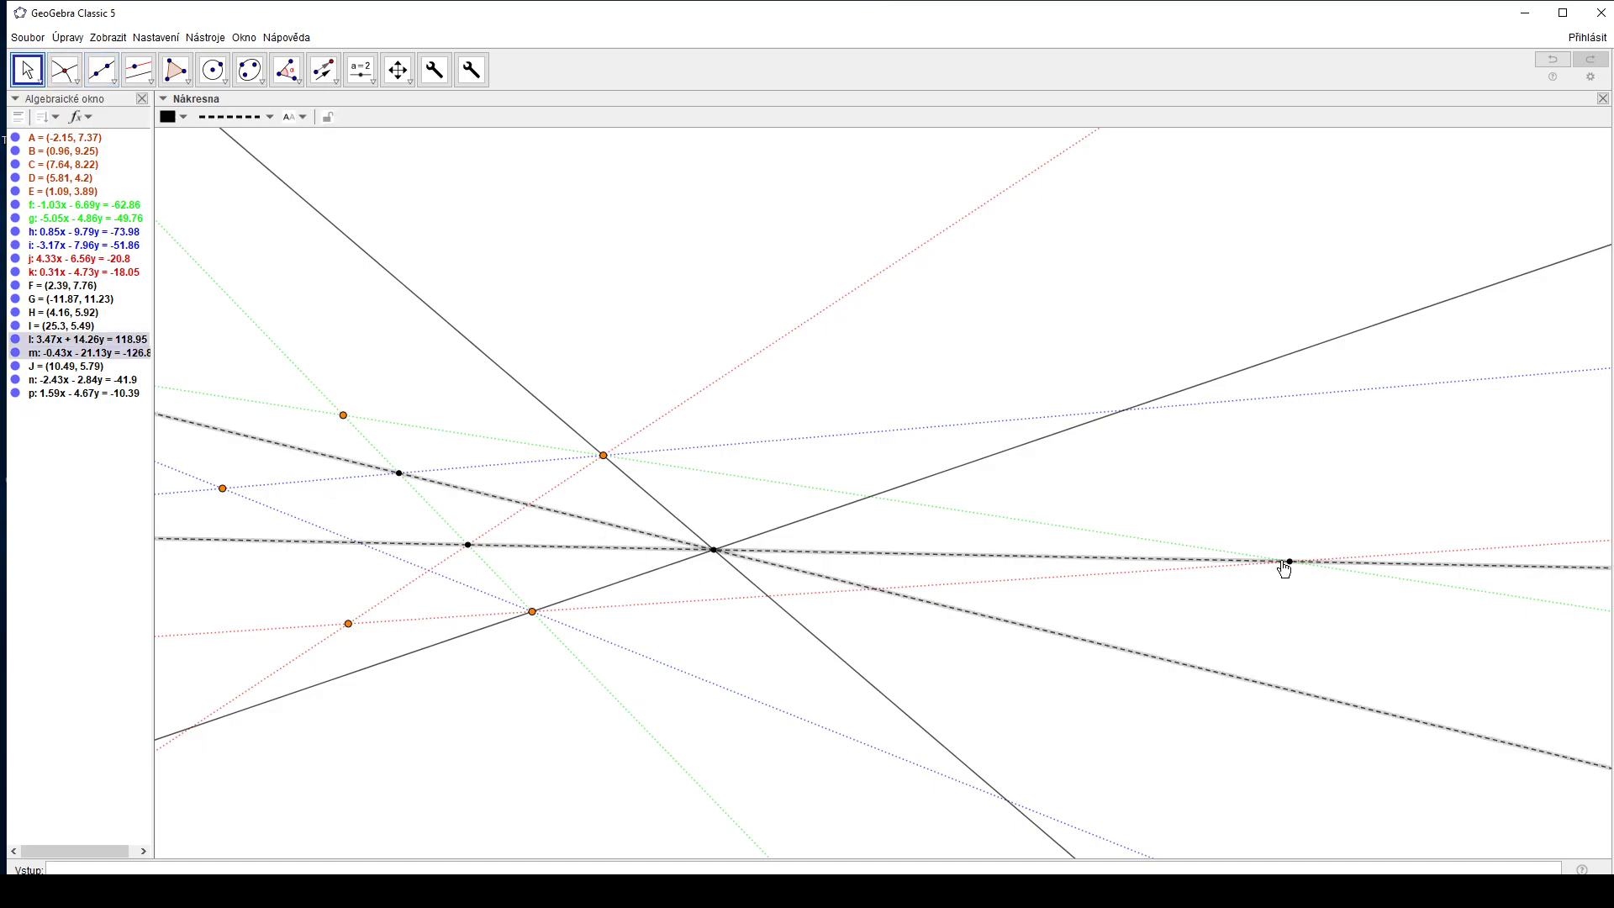
ctrl+click(1287, 563)
ctrl+click(470, 551)
ctrl+click(400, 475)
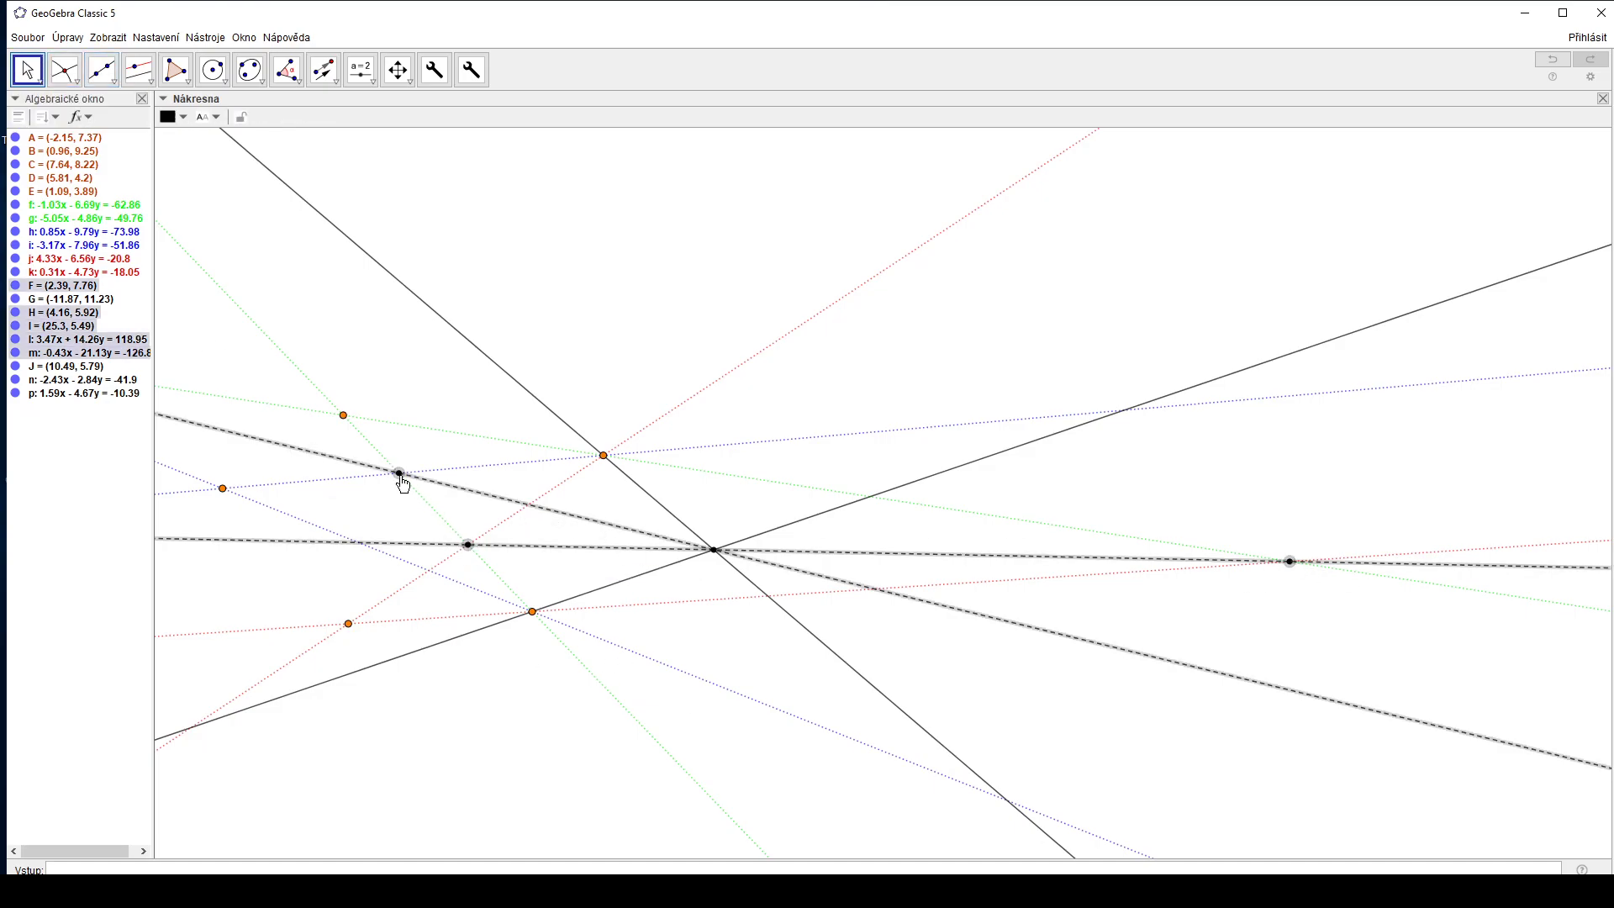
right_click(399, 474)
click(441, 572)
Hide lines g, i, k and f
drag(580, 540, 740, 540)
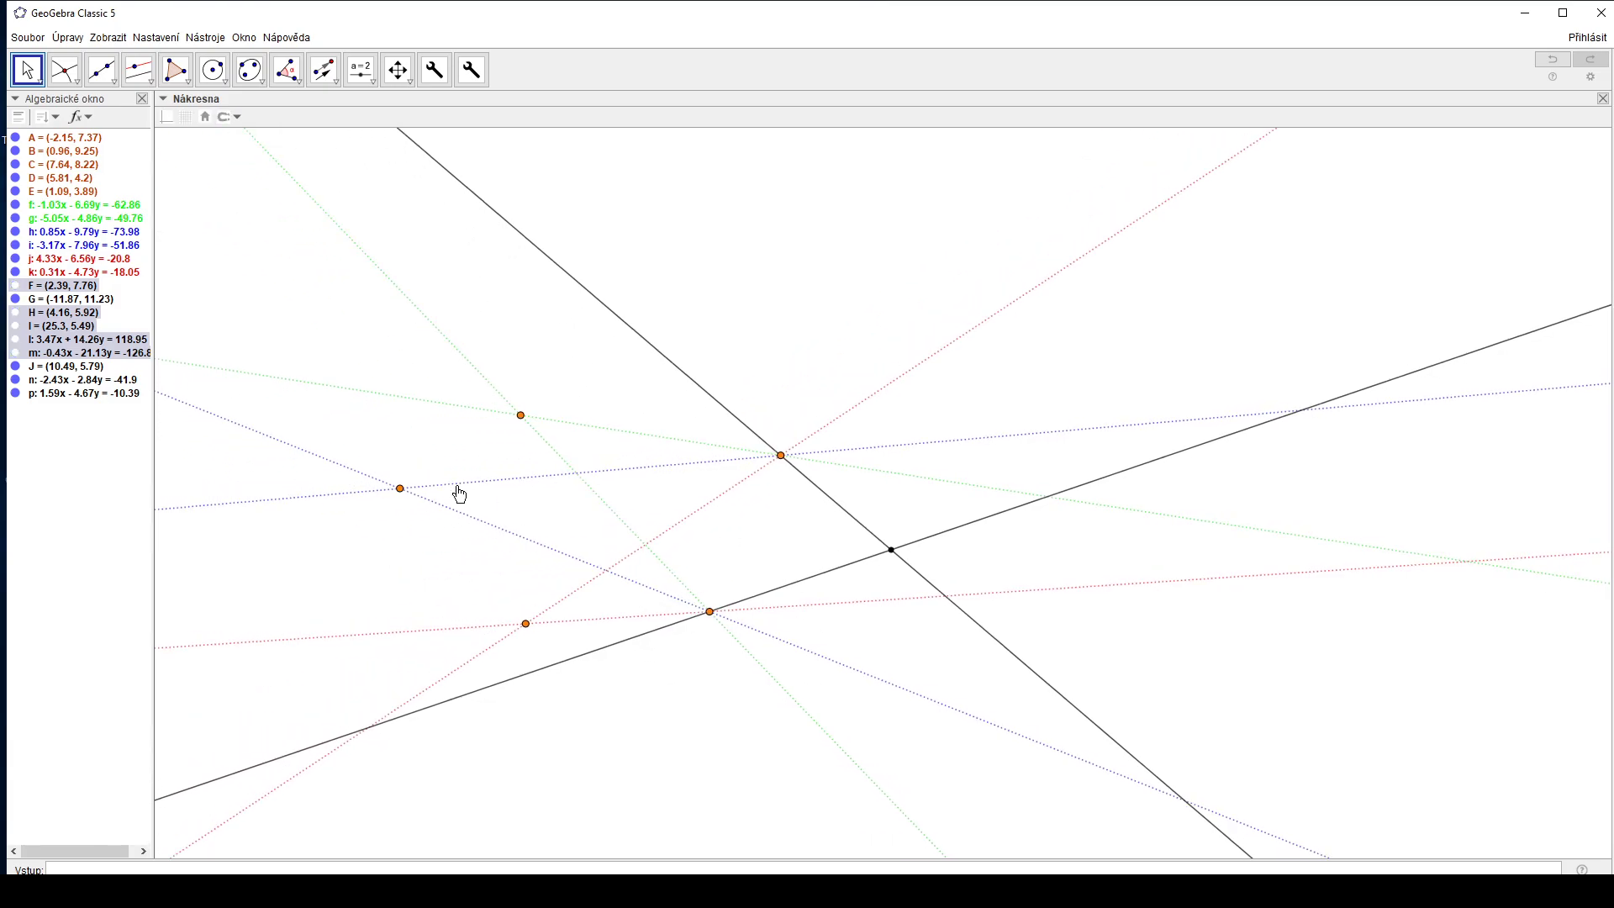
click(646, 616)
ctrl+click(652, 587)
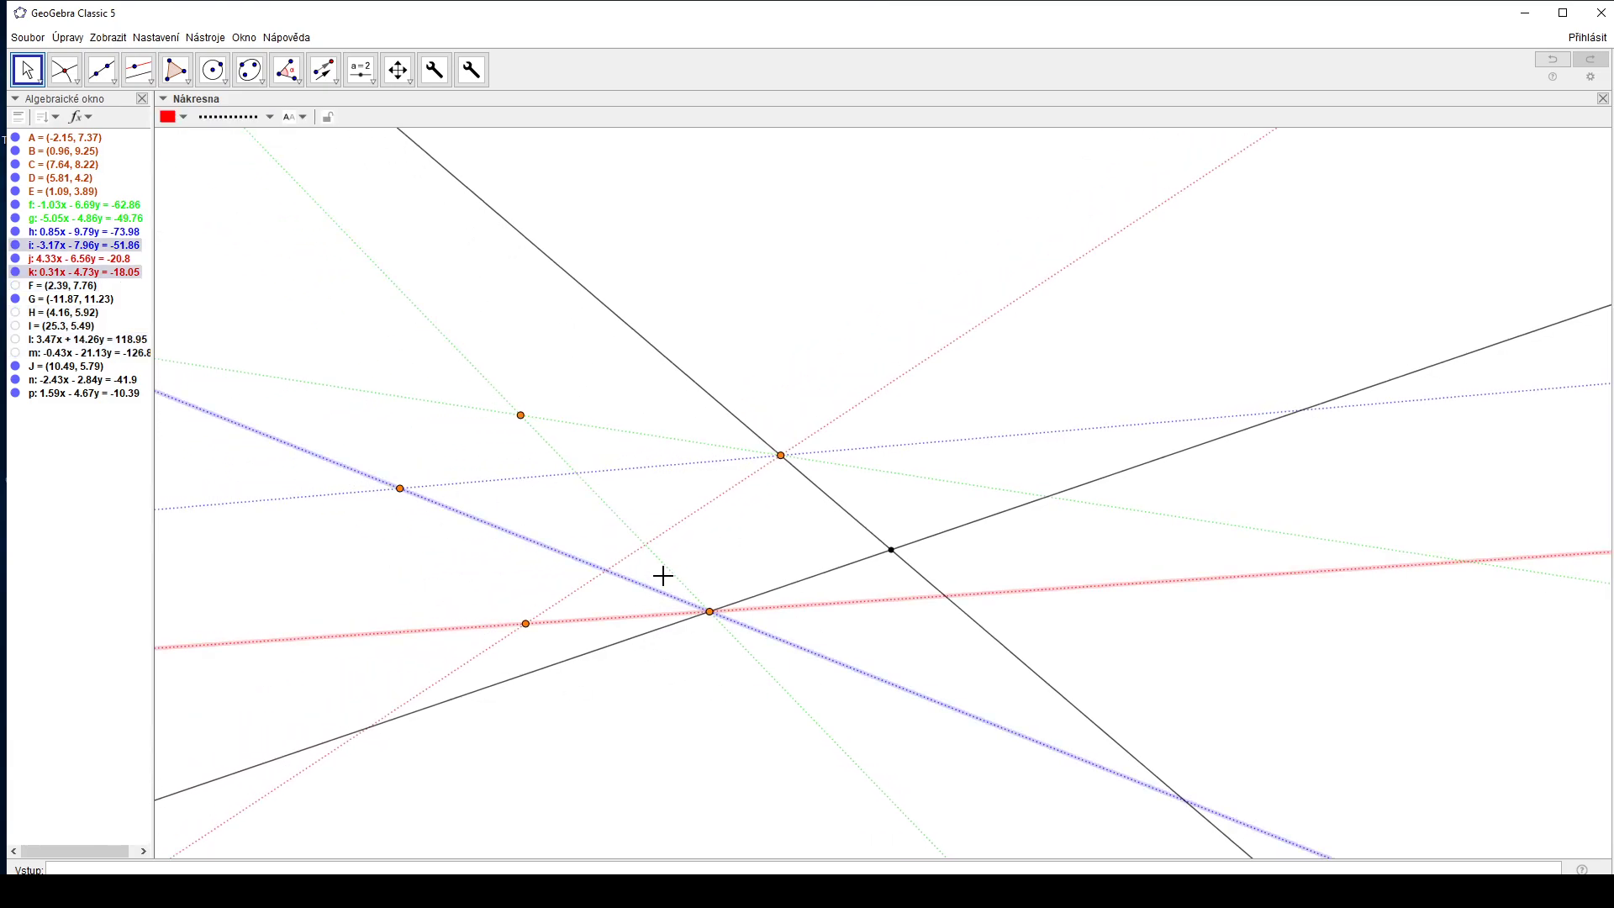
ctrl+click(671, 569)
right_click(670, 571)
click(728, 670)
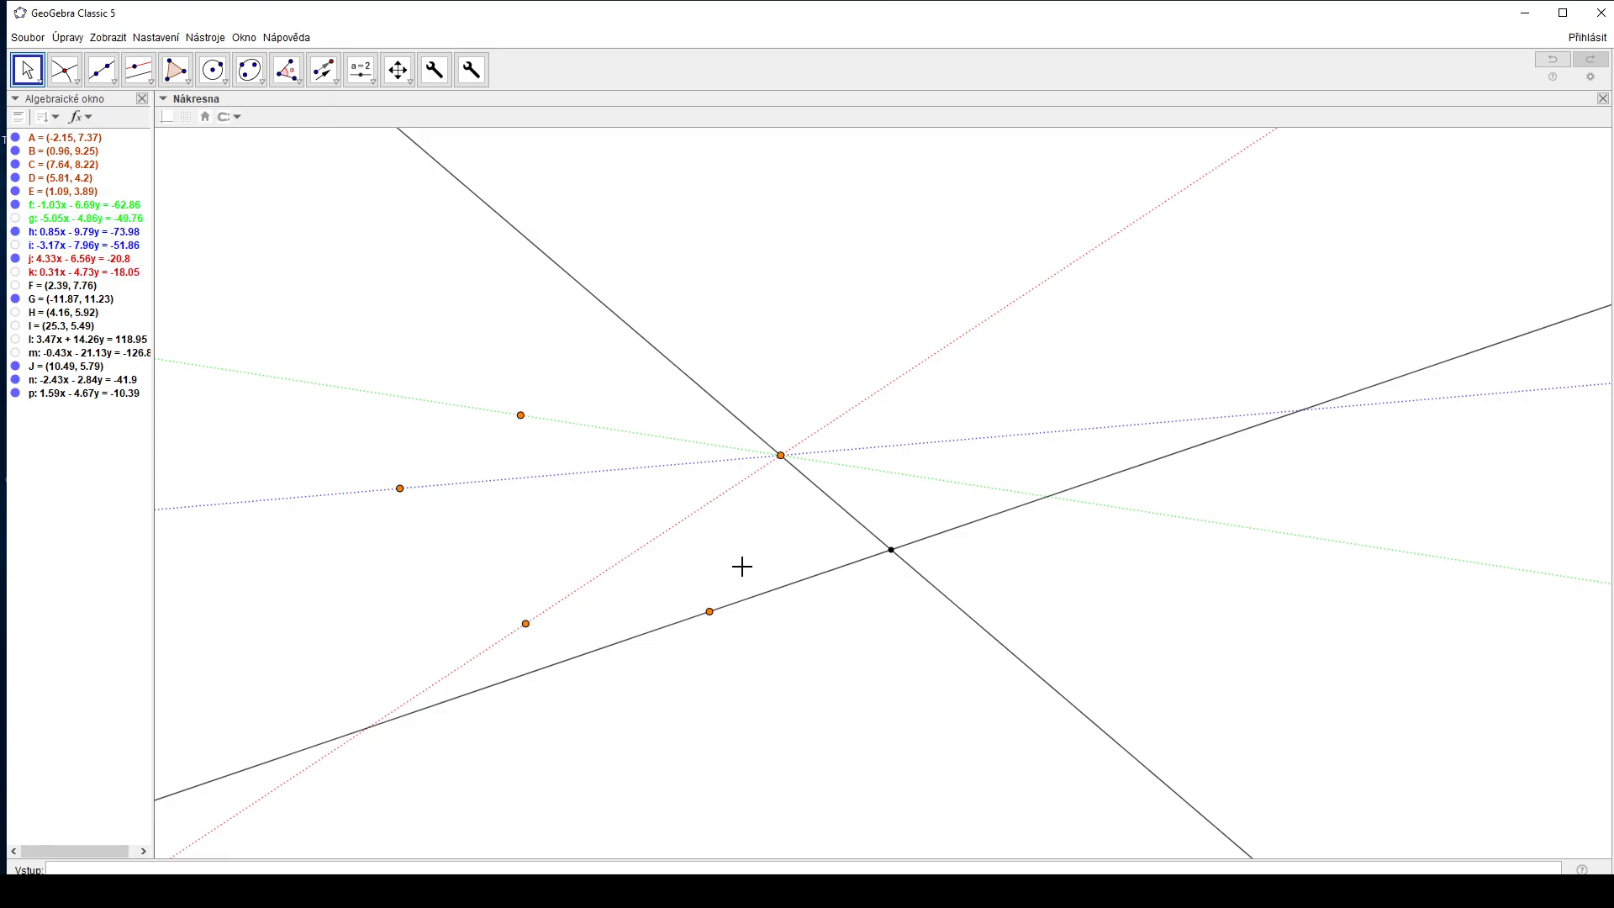
click(582, 431)
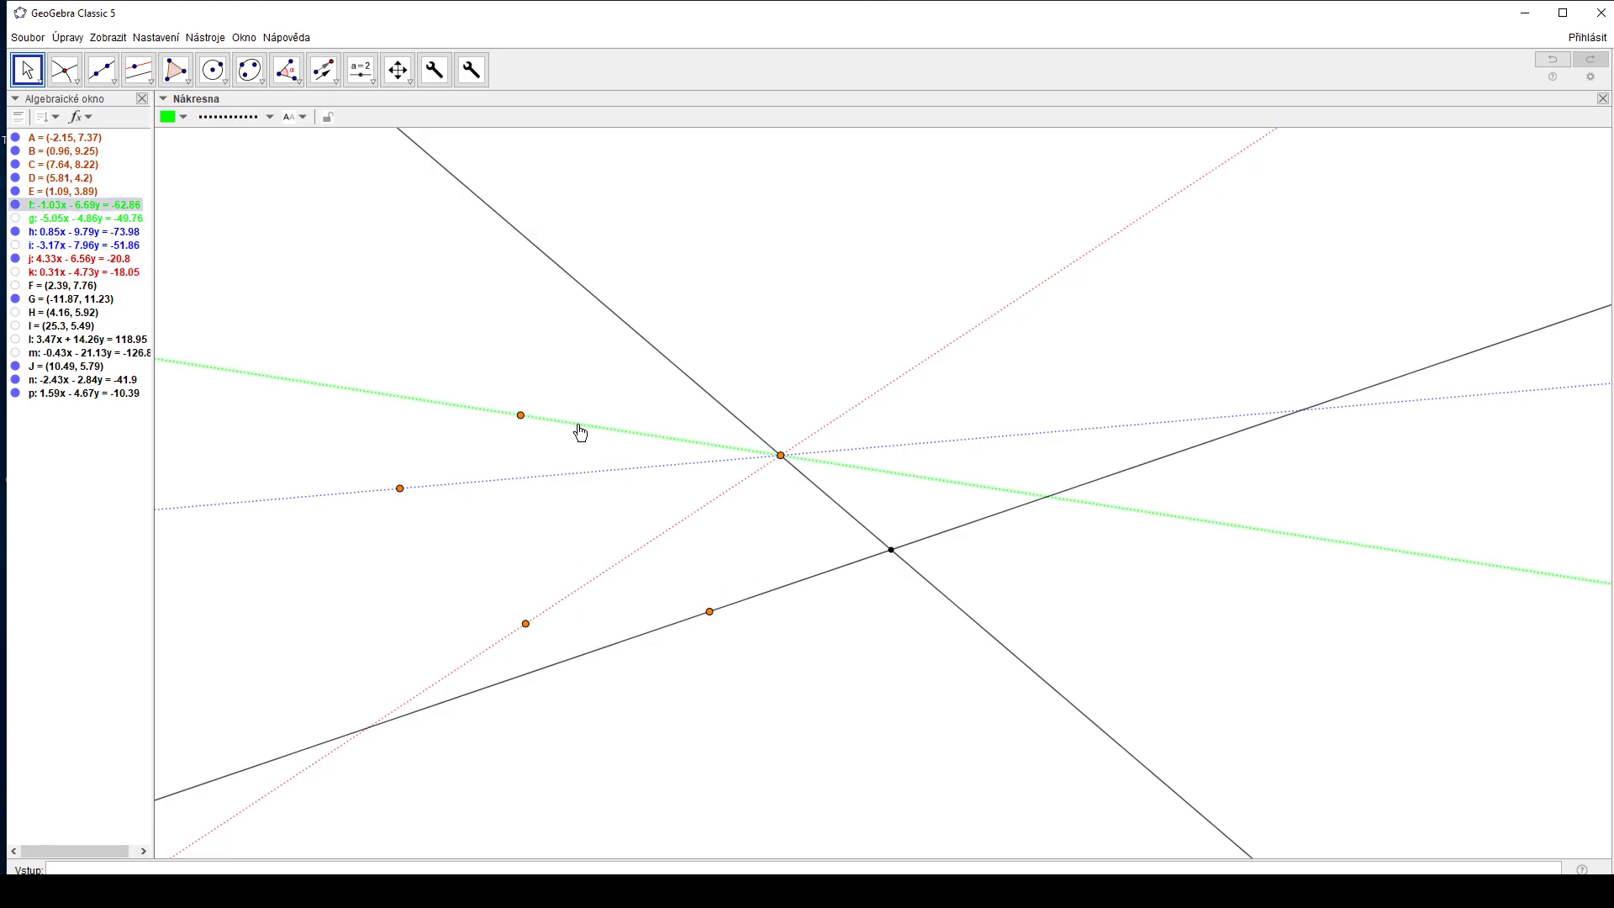
right_click(582, 432)
click(634, 523)
click(552, 551)
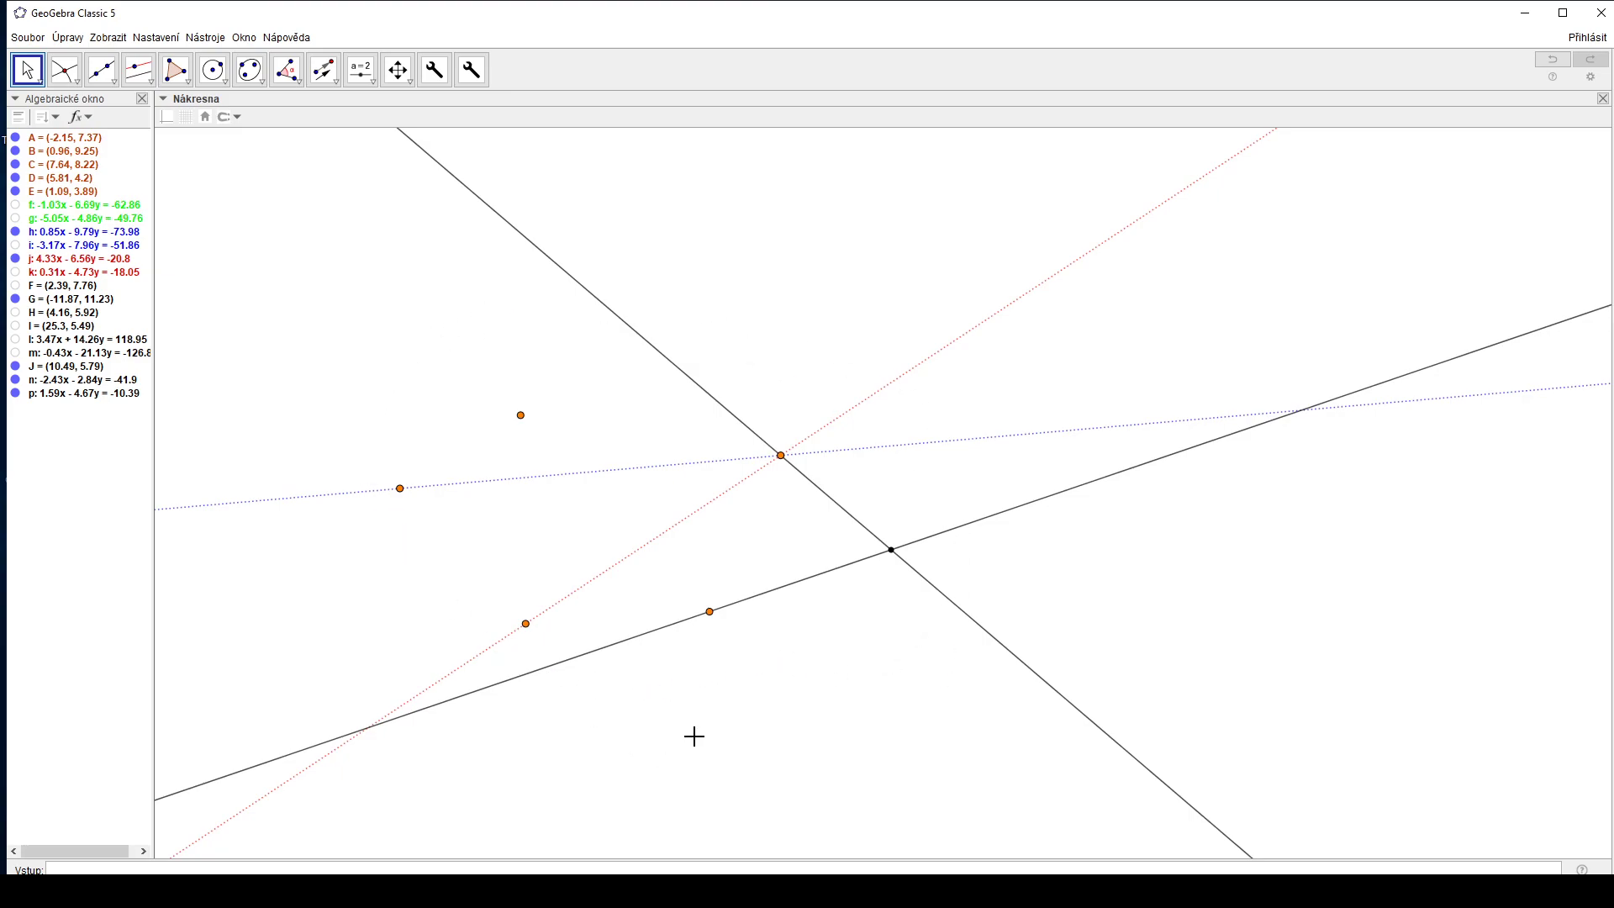
Re-dock the Algebra view on the left and narrow it to widen the drawing
click(891, 551)
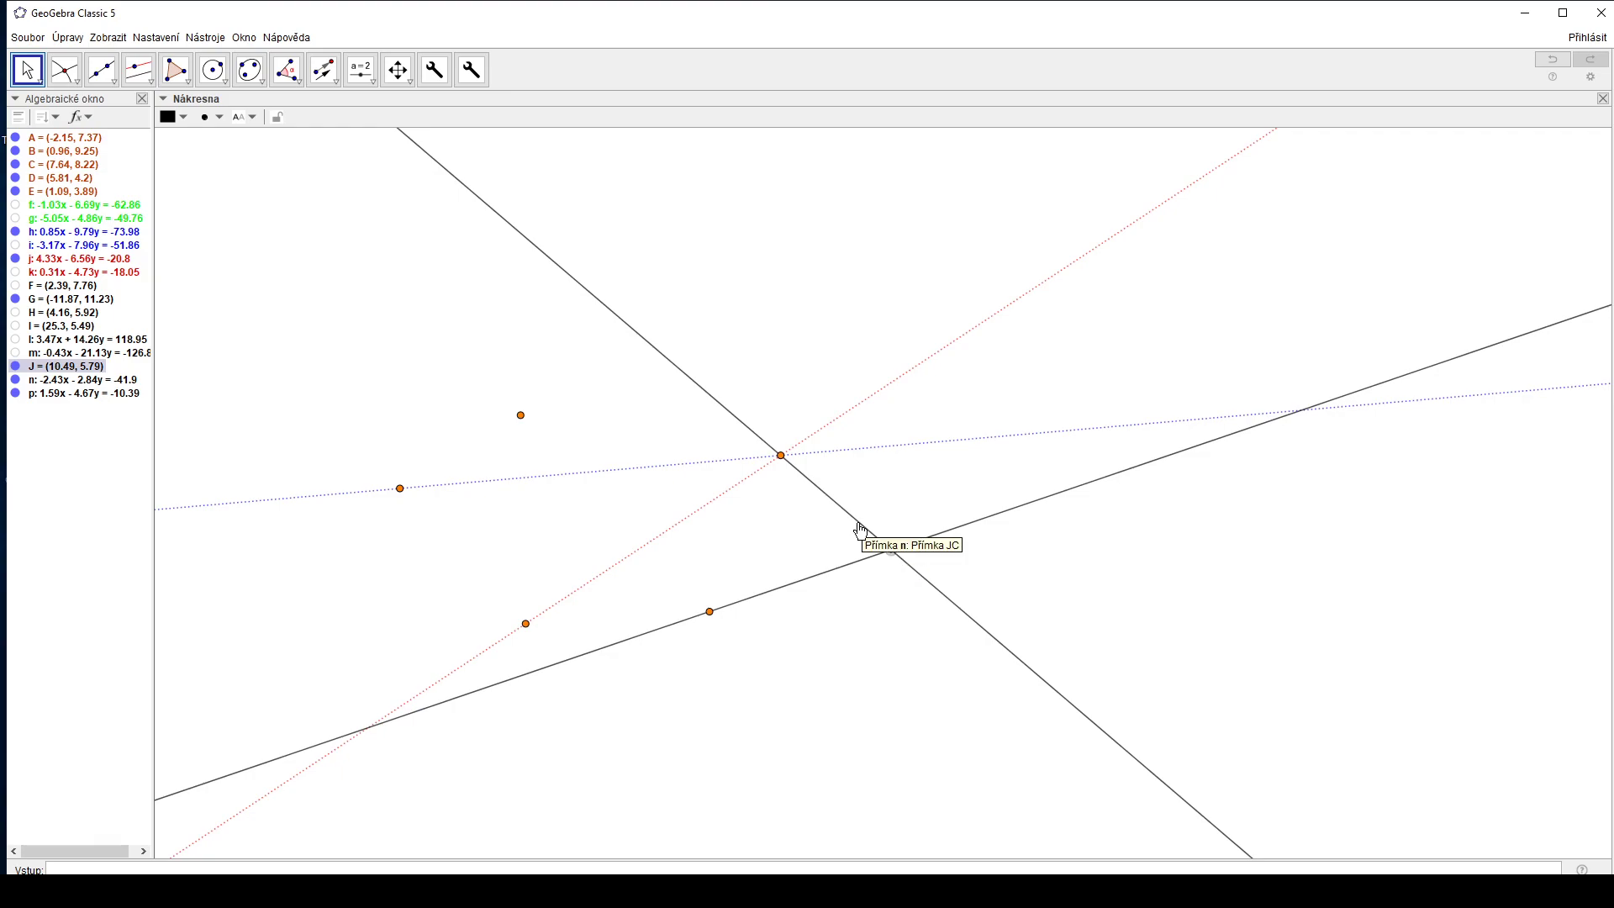
click(856, 653)
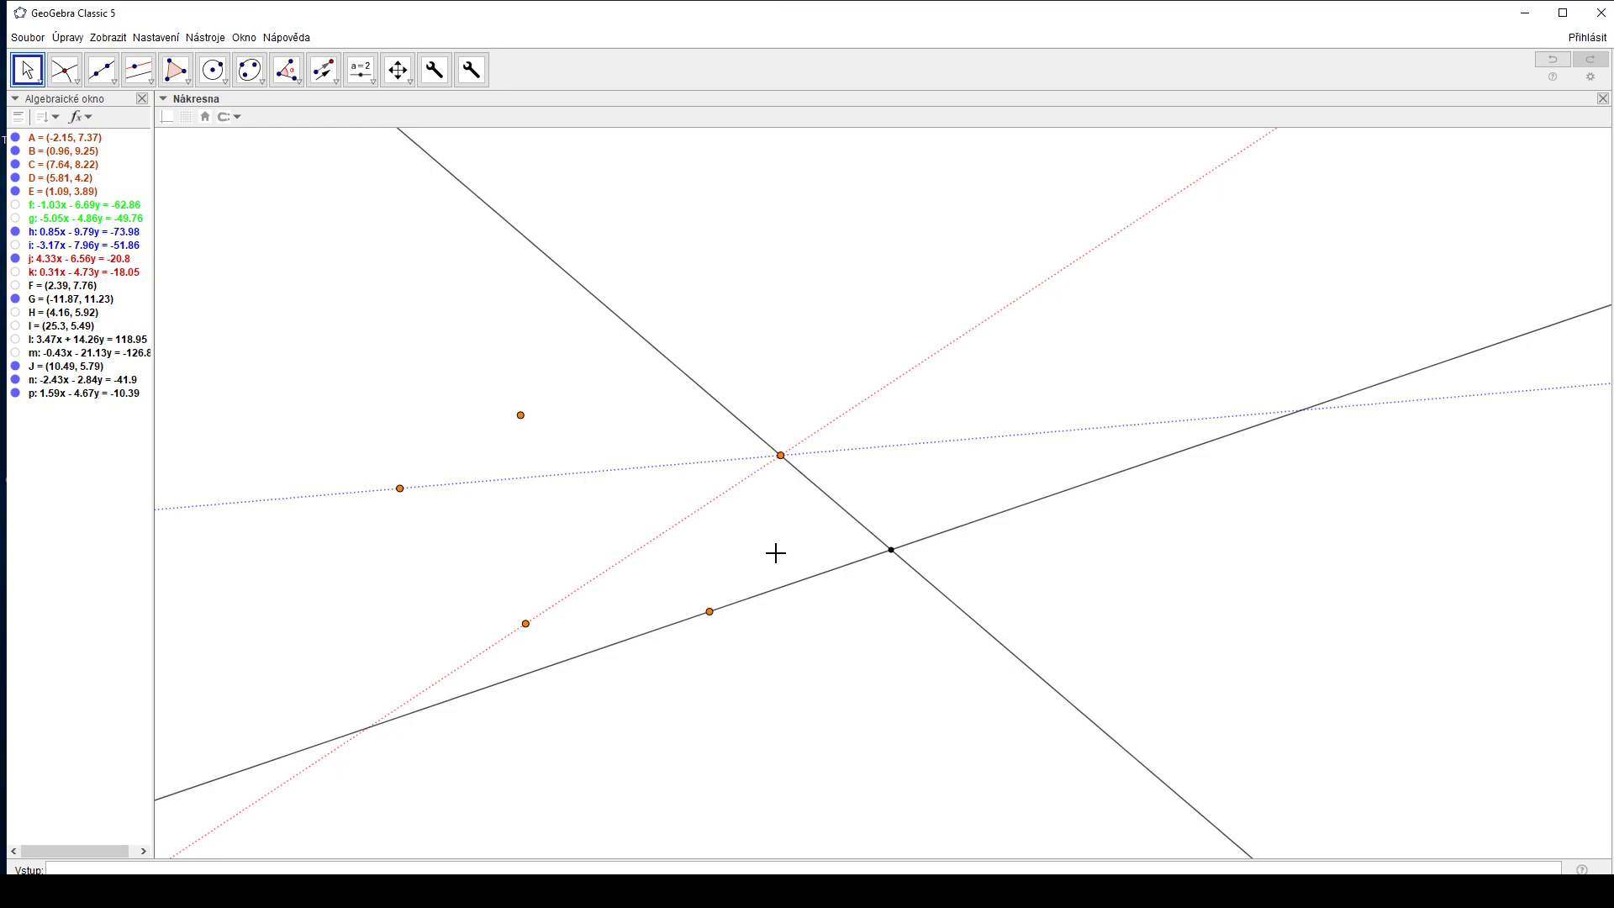
mouse_move(196, 98)
mouse_down()
mouse_move(204, 109)
mouse_move(178, 118)
mouse_up()
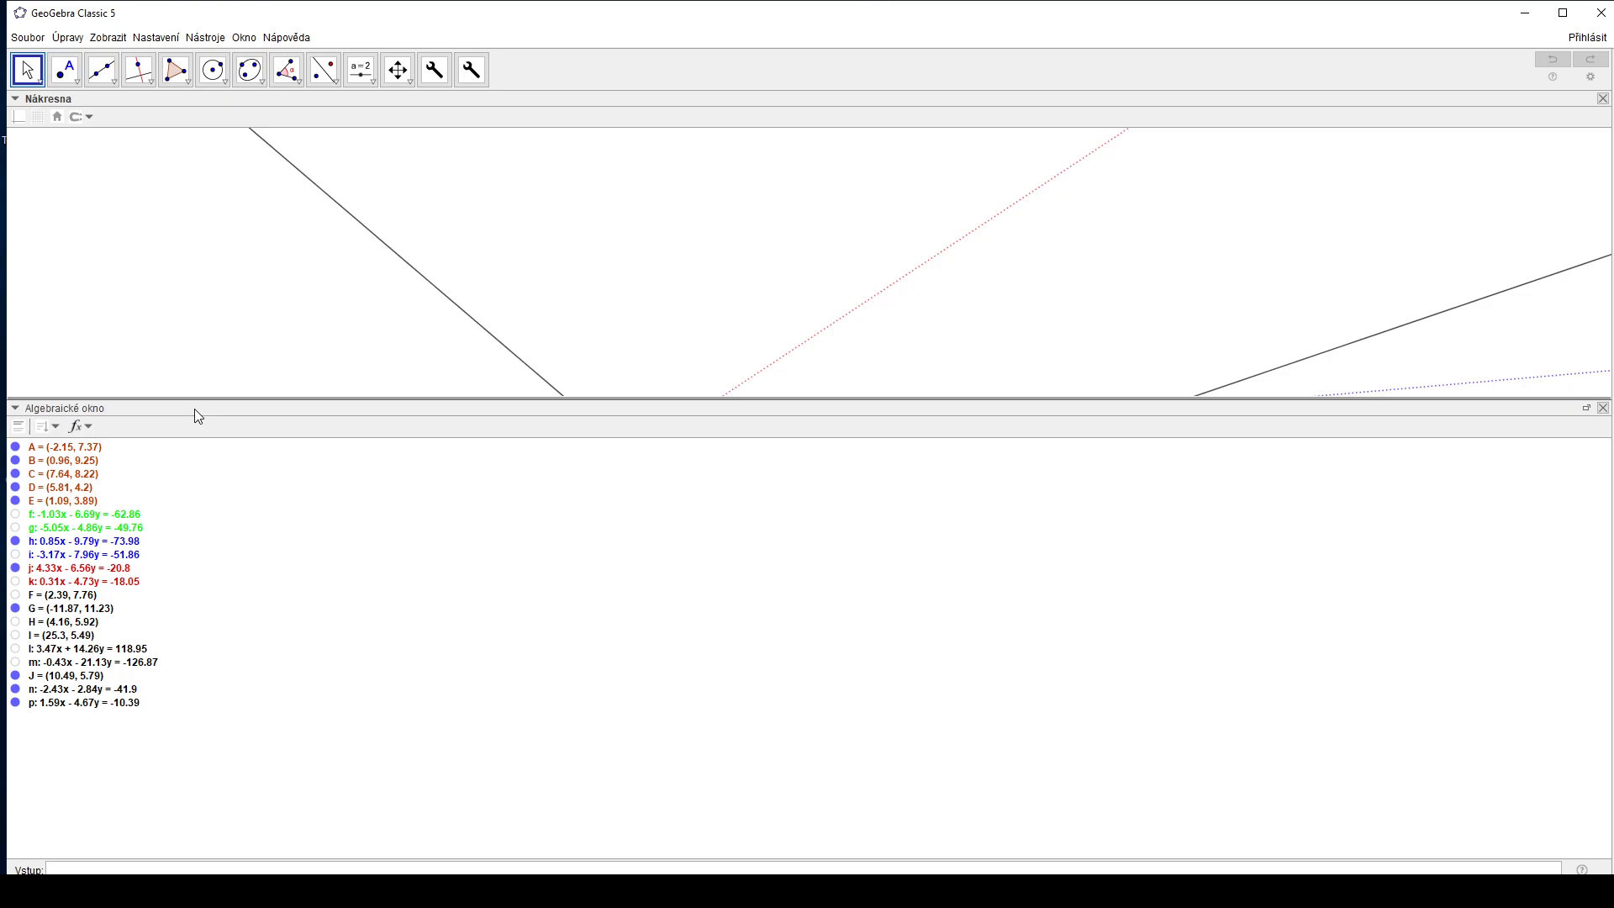
drag(194, 409, 217, 391)
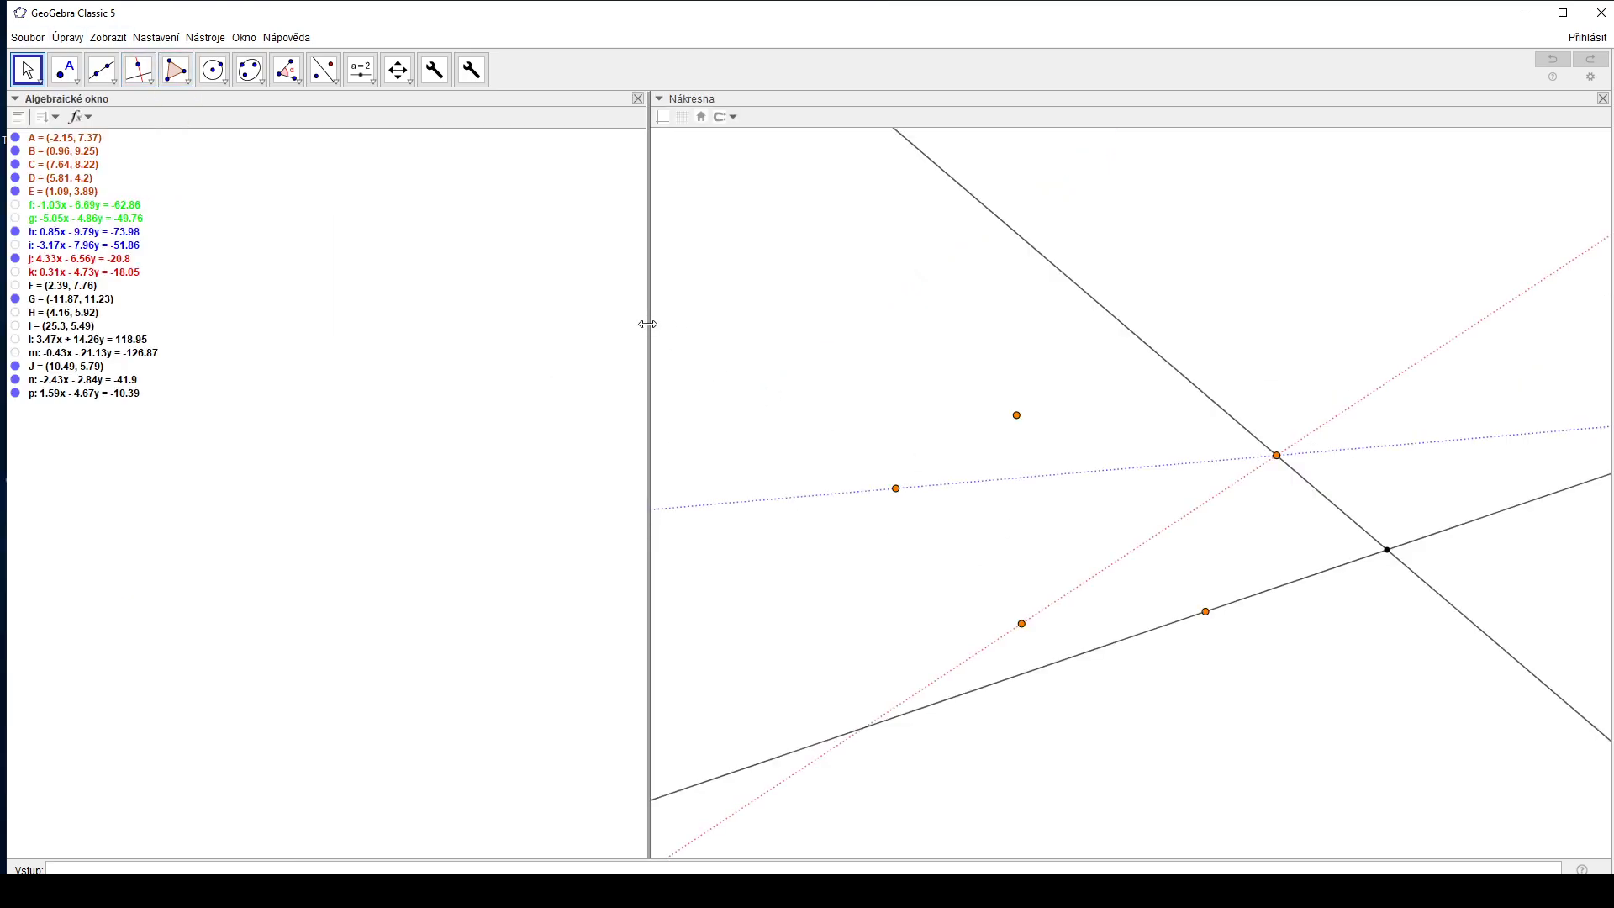
drag(647, 324, 220, 311)
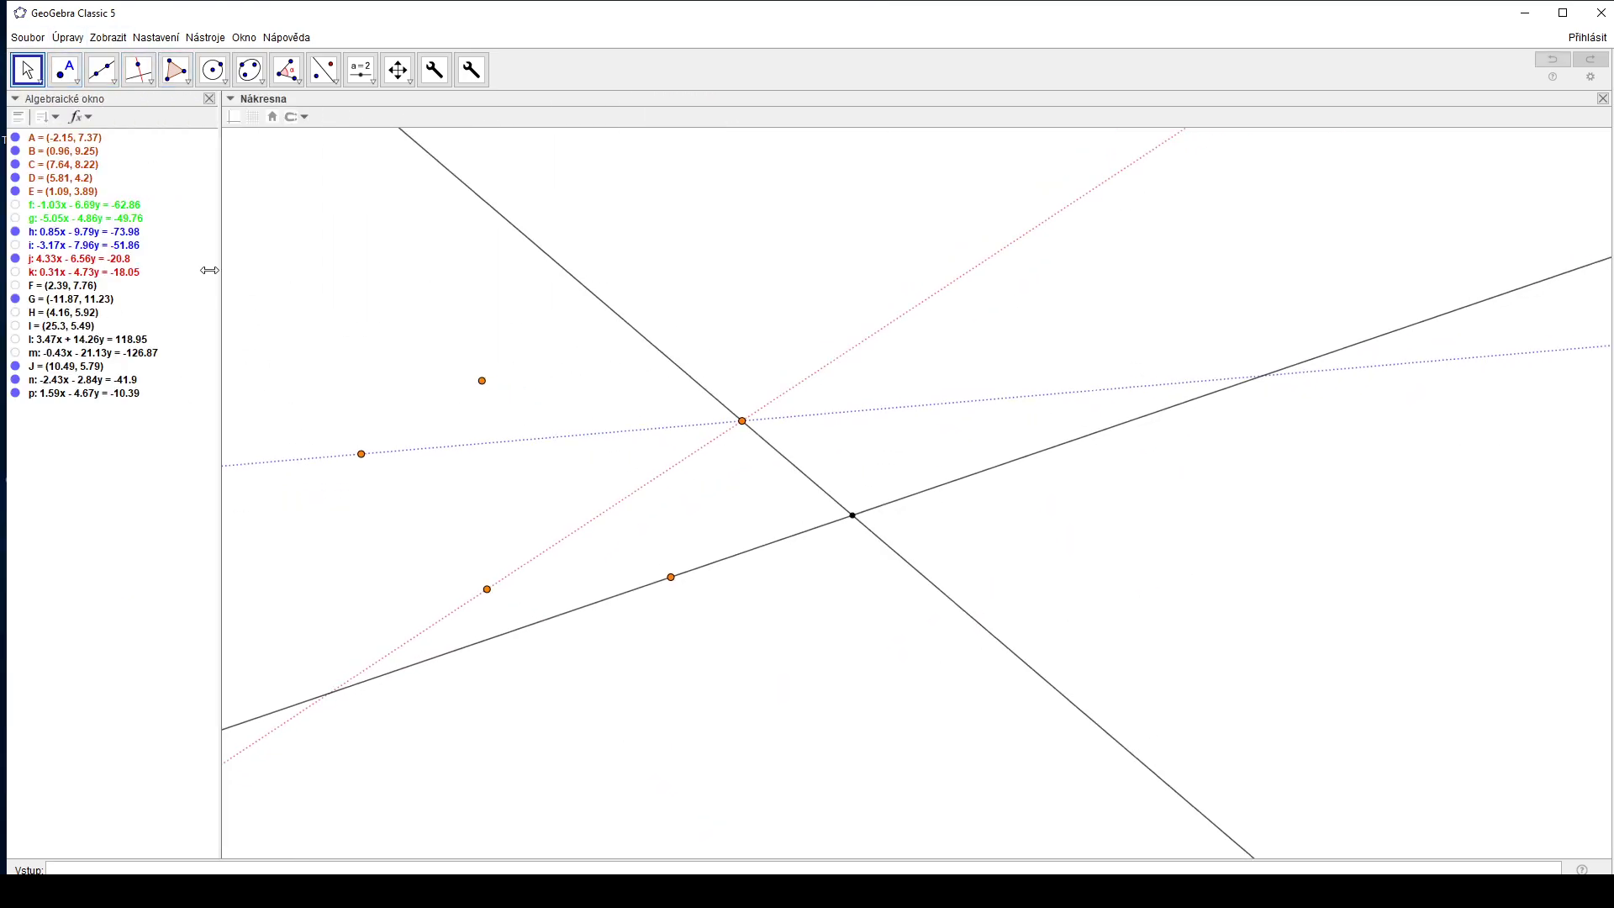
Draw green dotted lines q and r through the orange points
click(102, 70)
click(302, 117)
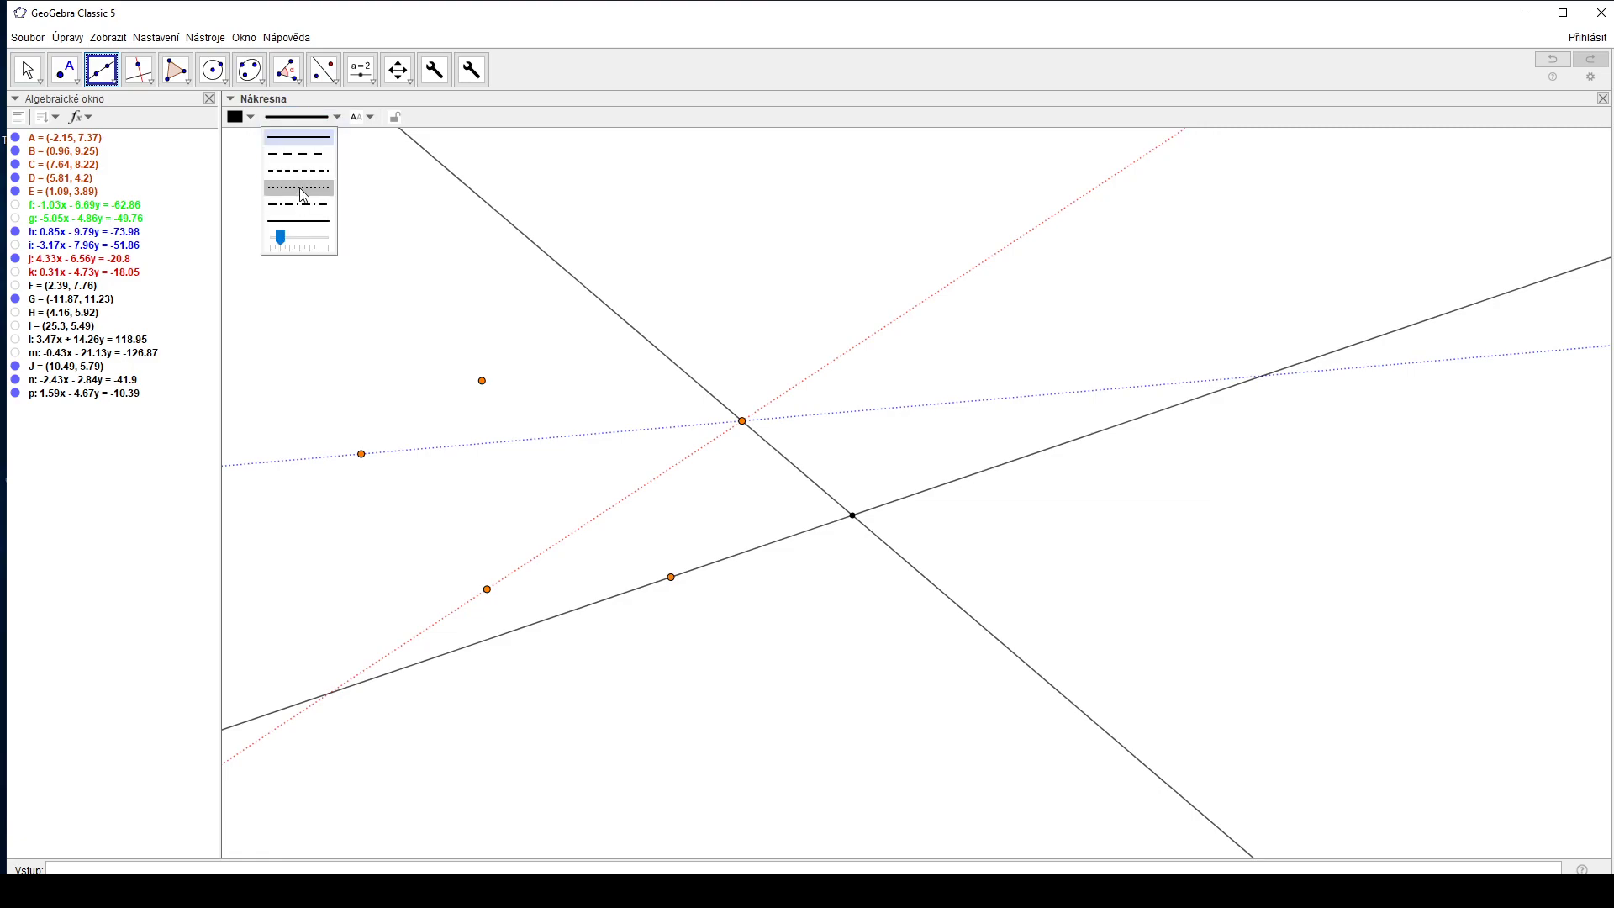
click(303, 189)
click(242, 117)
click(310, 141)
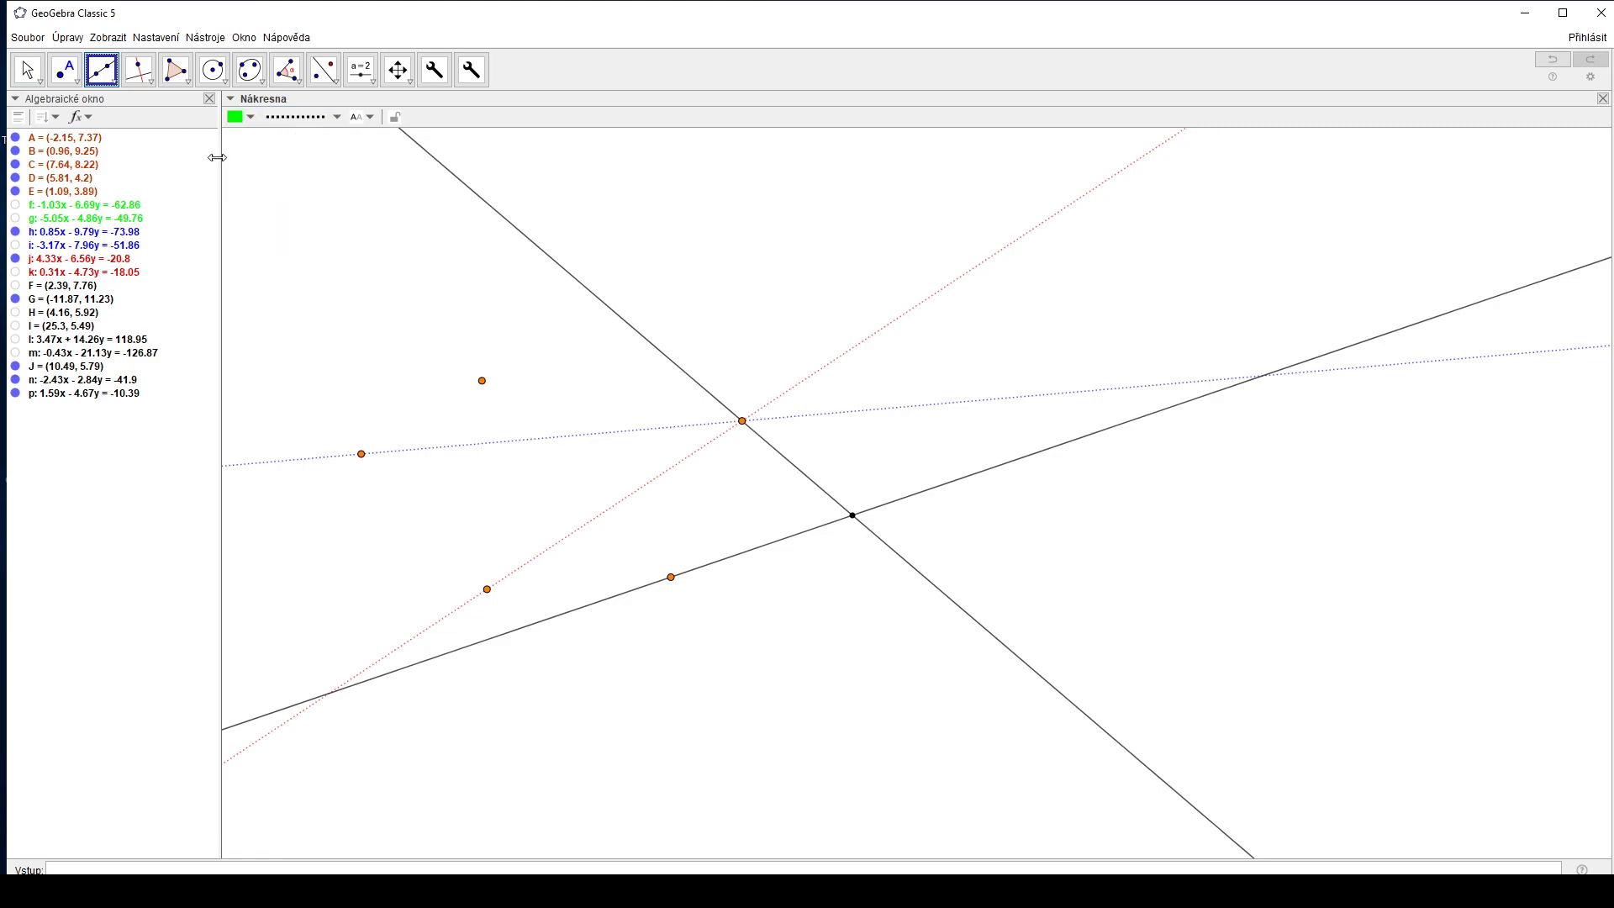
click(743, 422)
click(671, 578)
click(482, 381)
click(671, 578)
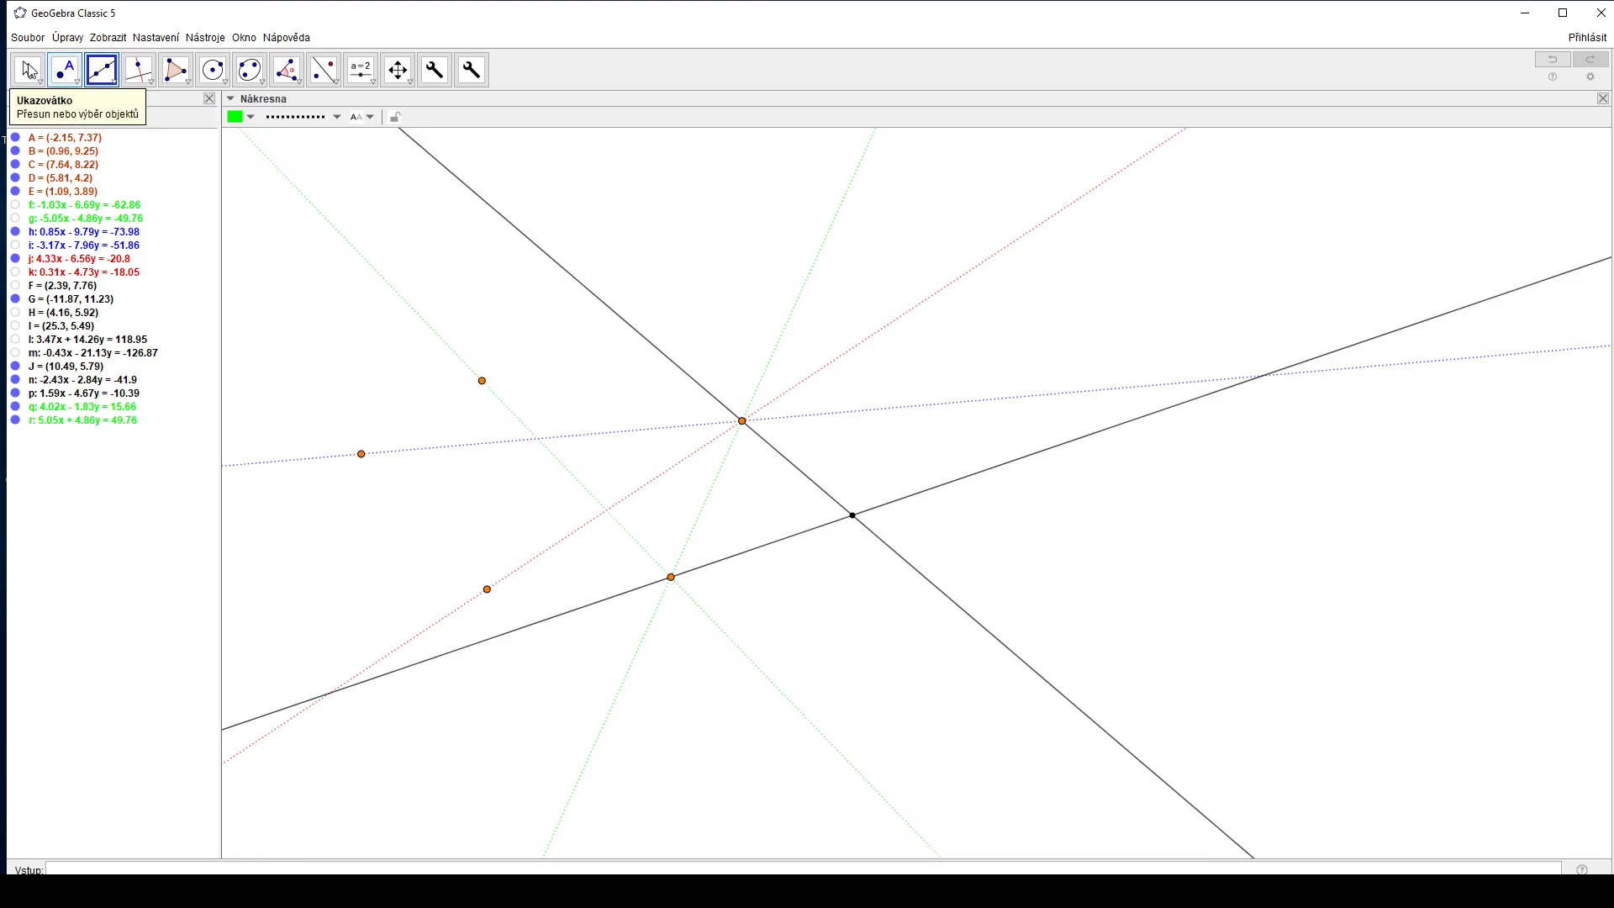
Draw red dotted line s through two orange points, redoing a misplaced attempt
click(27, 69)
click(101, 69)
click(252, 117)
click(236, 137)
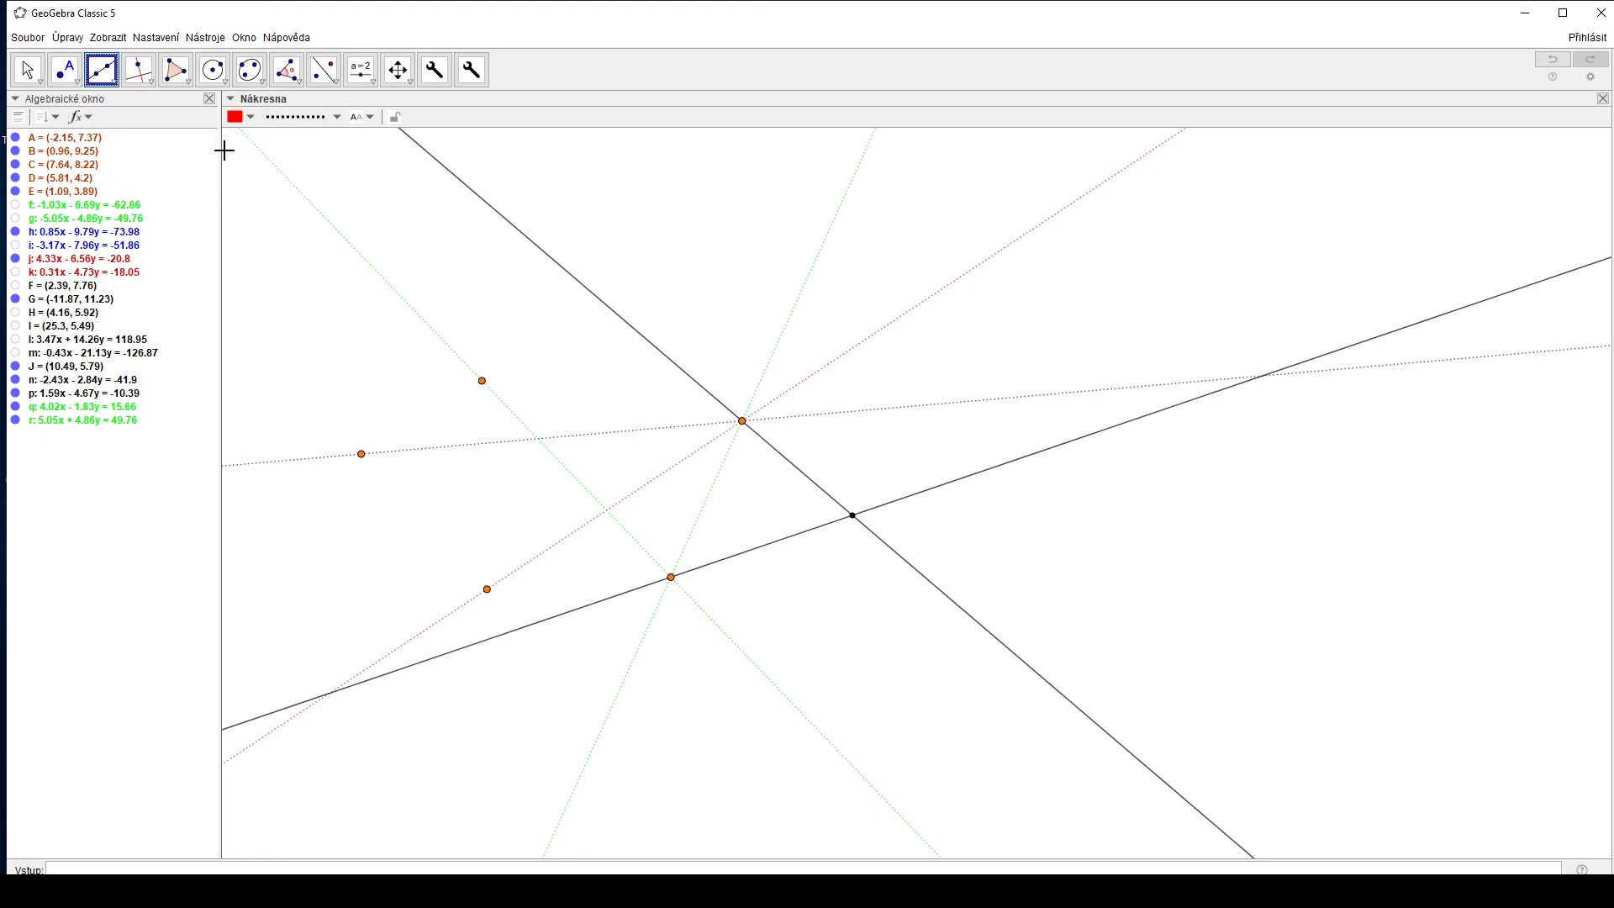
click(481, 381)
click(495, 600)
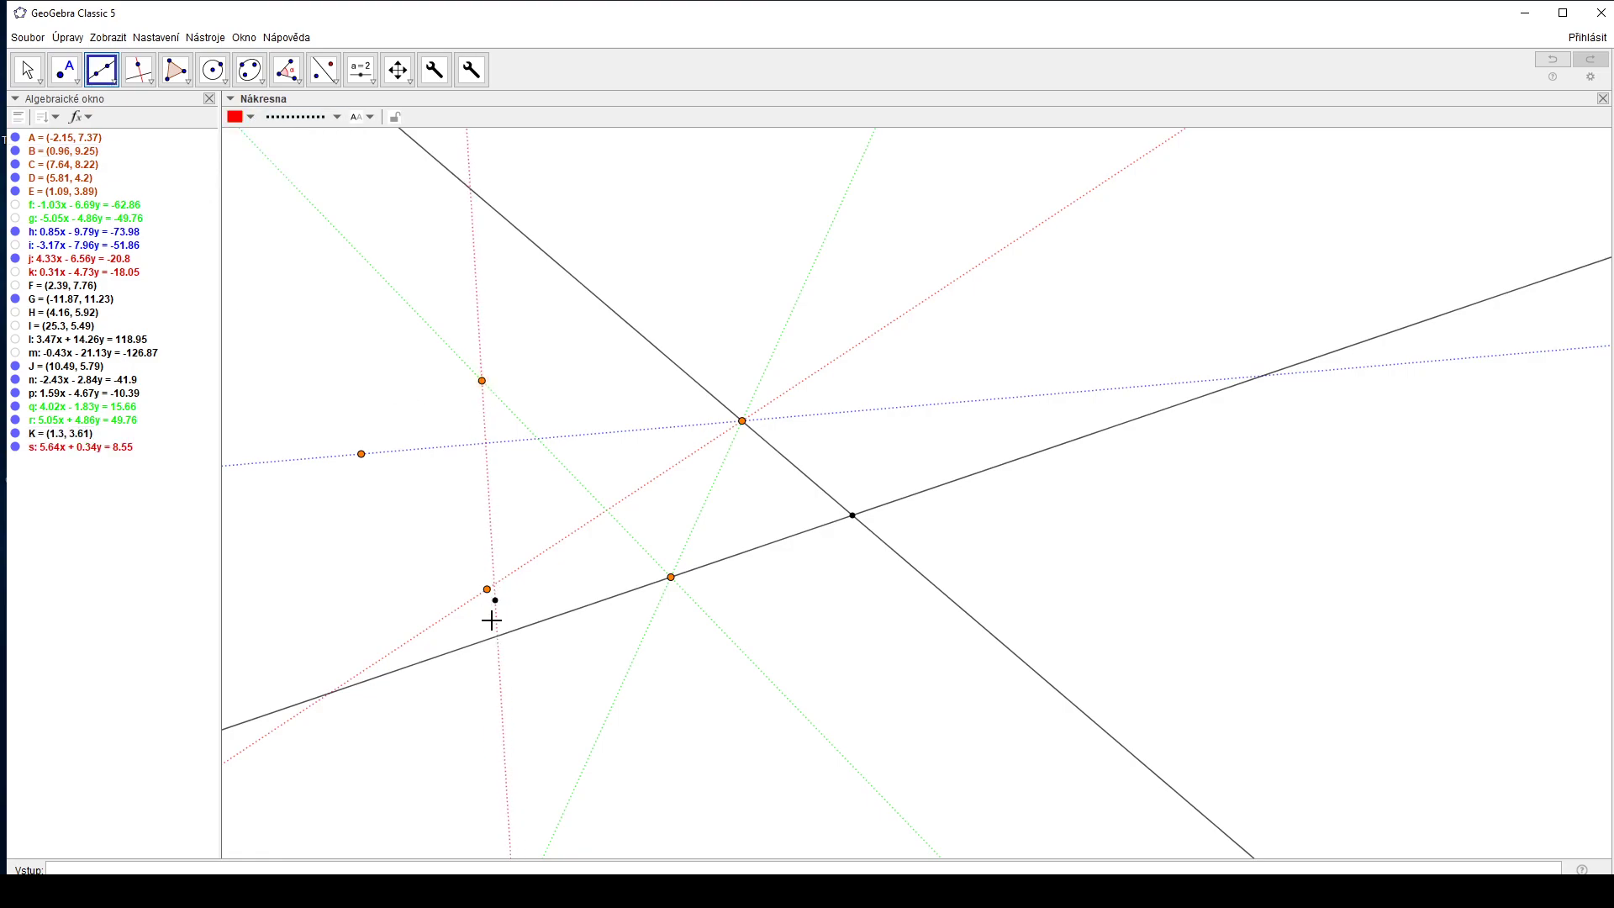
key(ctrl+z)
click(482, 380)
click(487, 589)
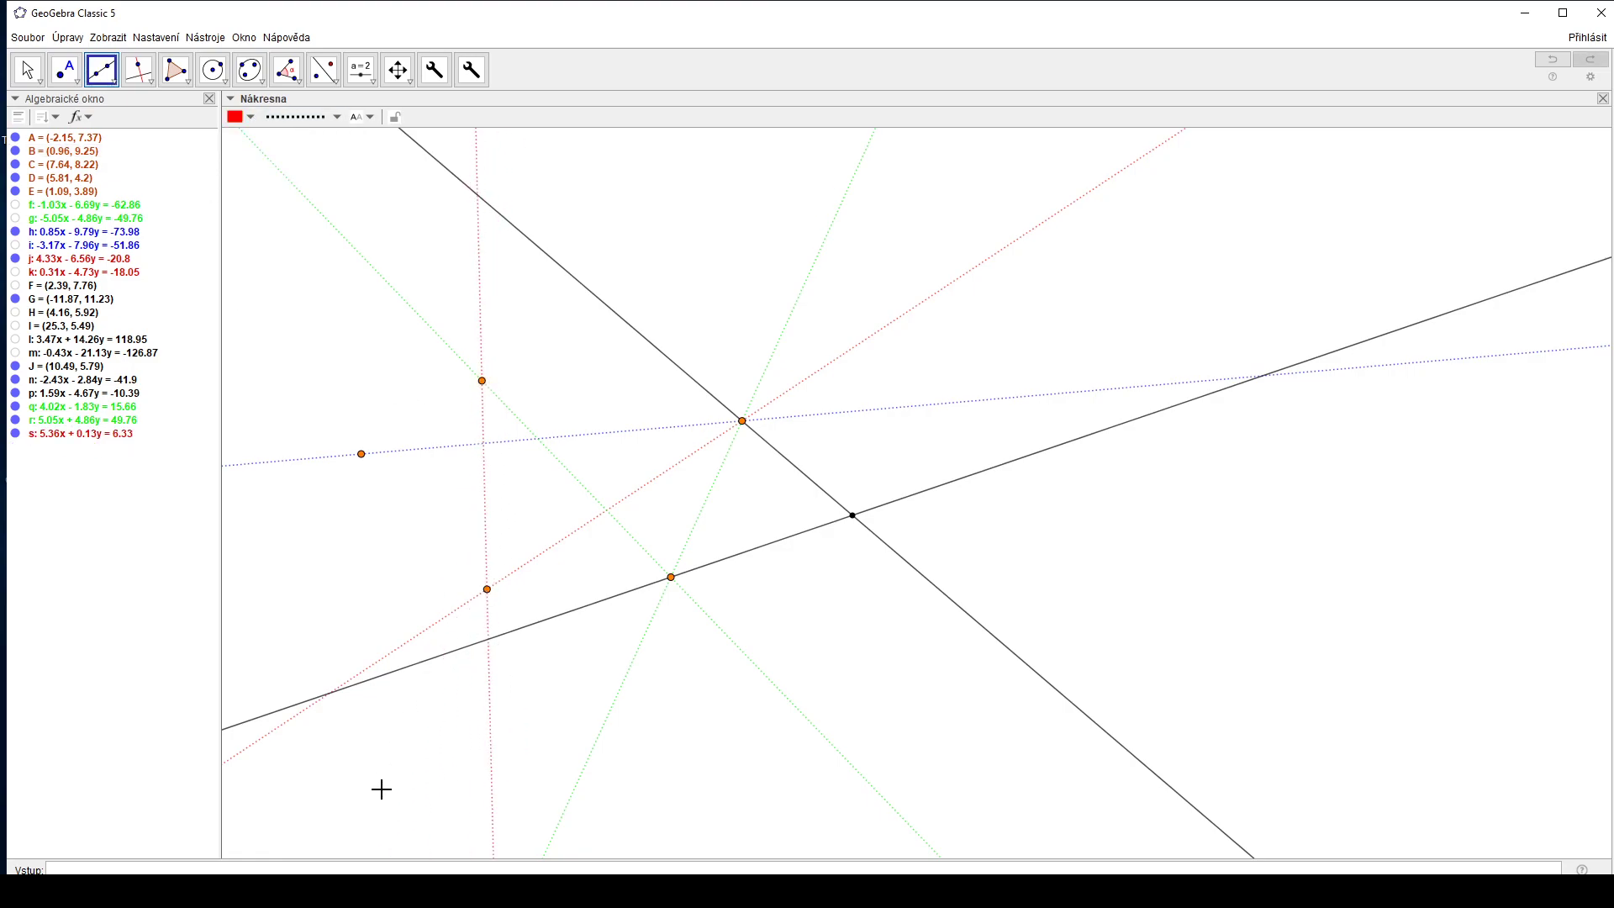
Place point K where the green and red lines cross
click(65, 69)
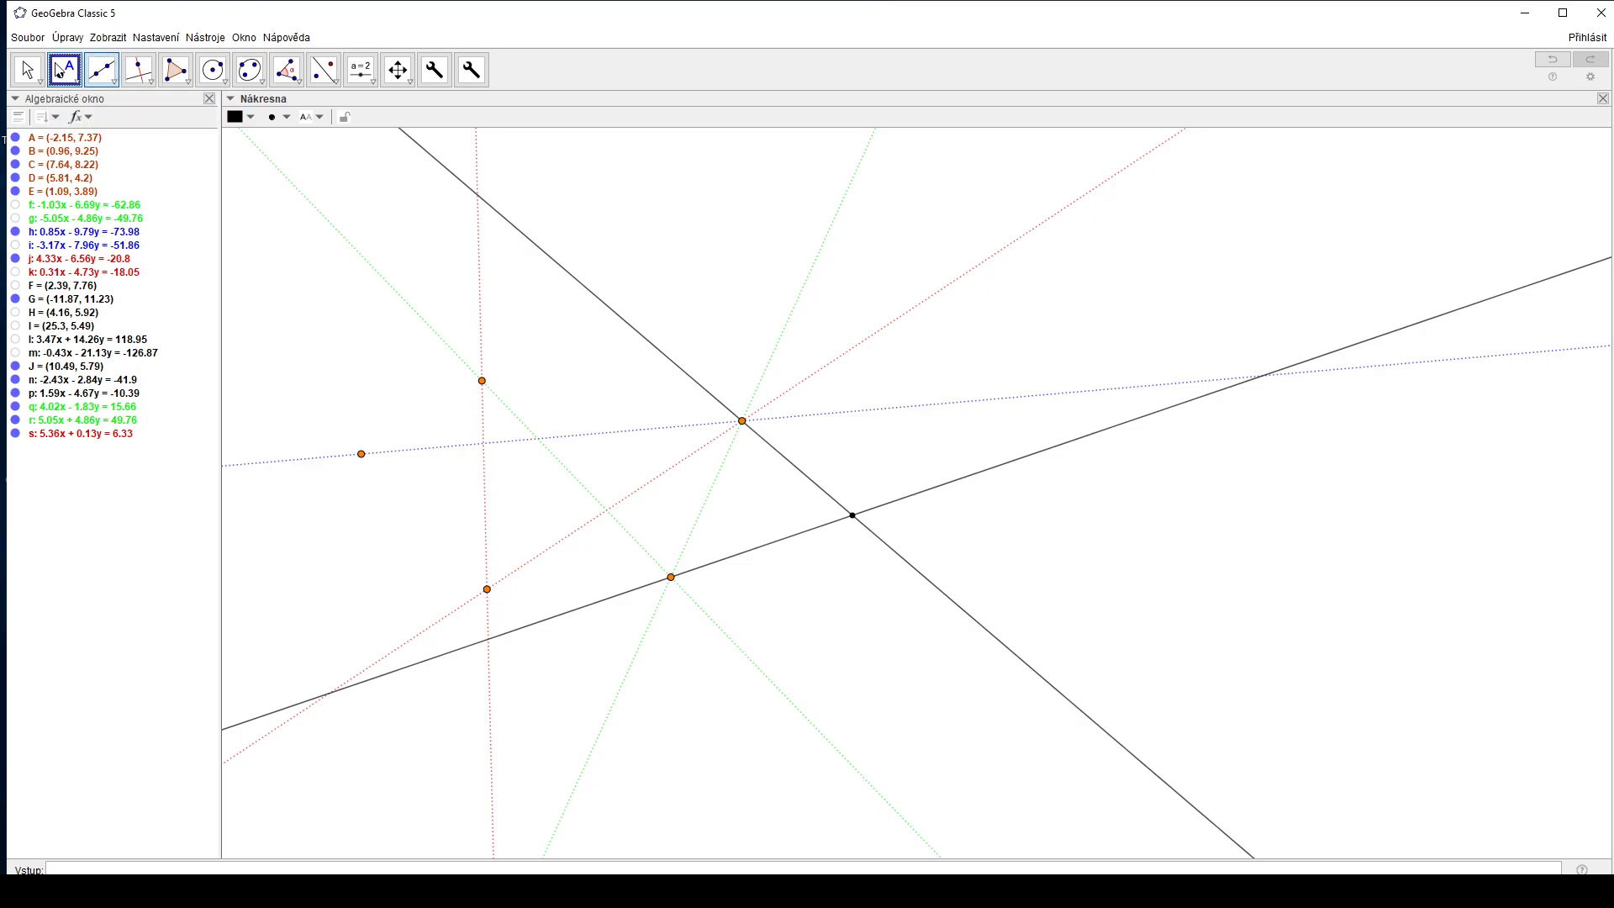
click(607, 510)
key(Escape)
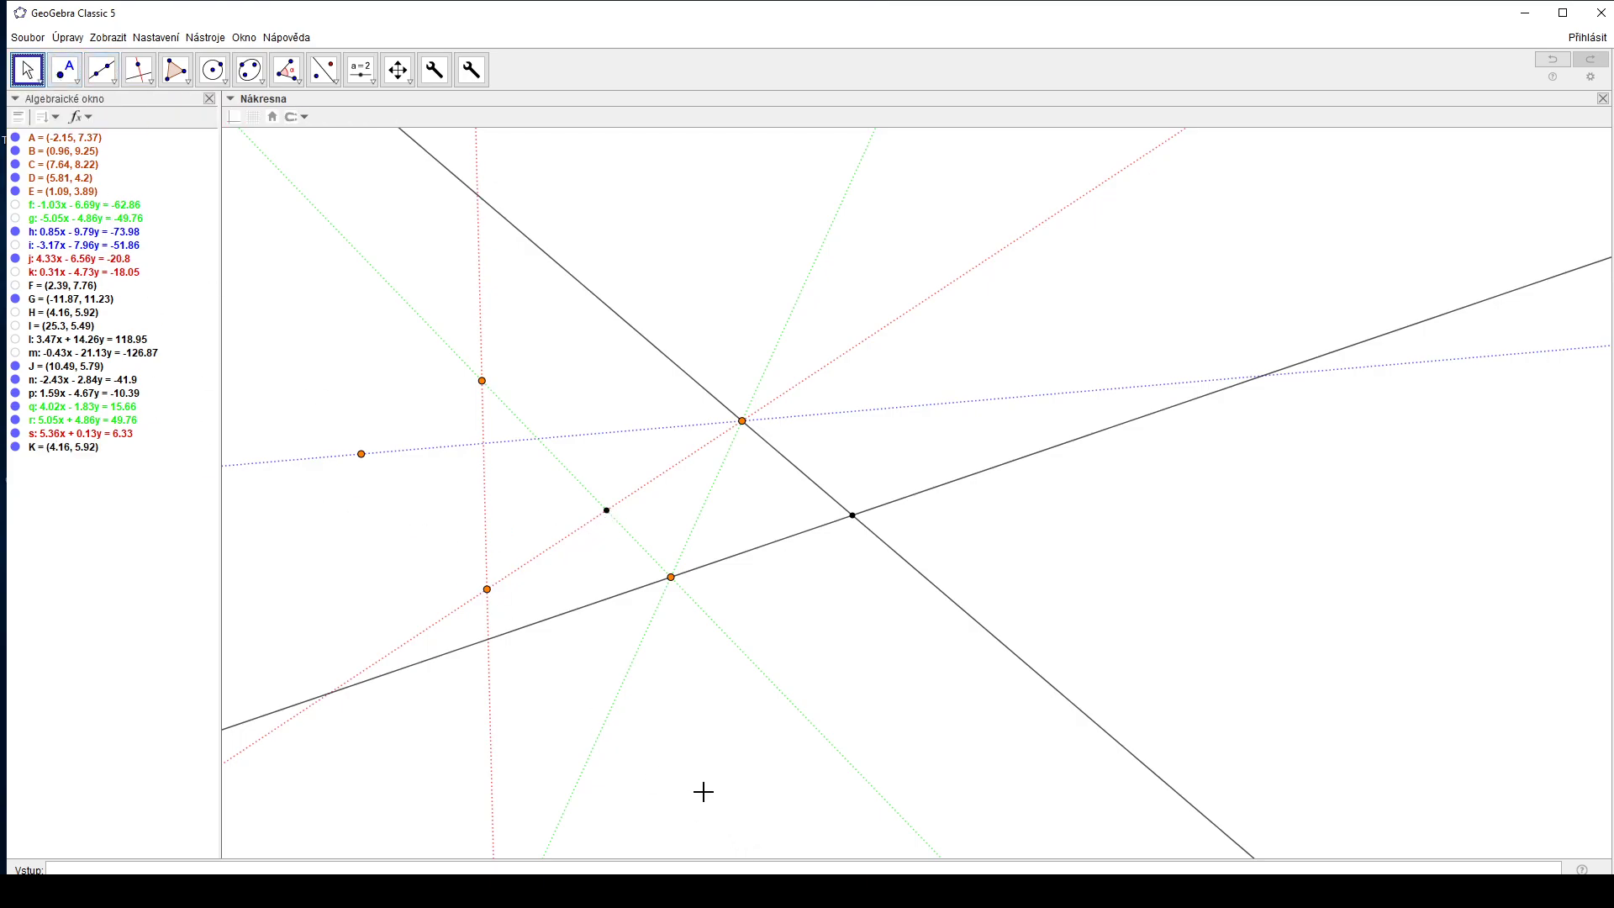
drag(703, 791, 731, 227)
Place point L at a red-green crossing and draw black dashed line t through L and K
click(65, 69)
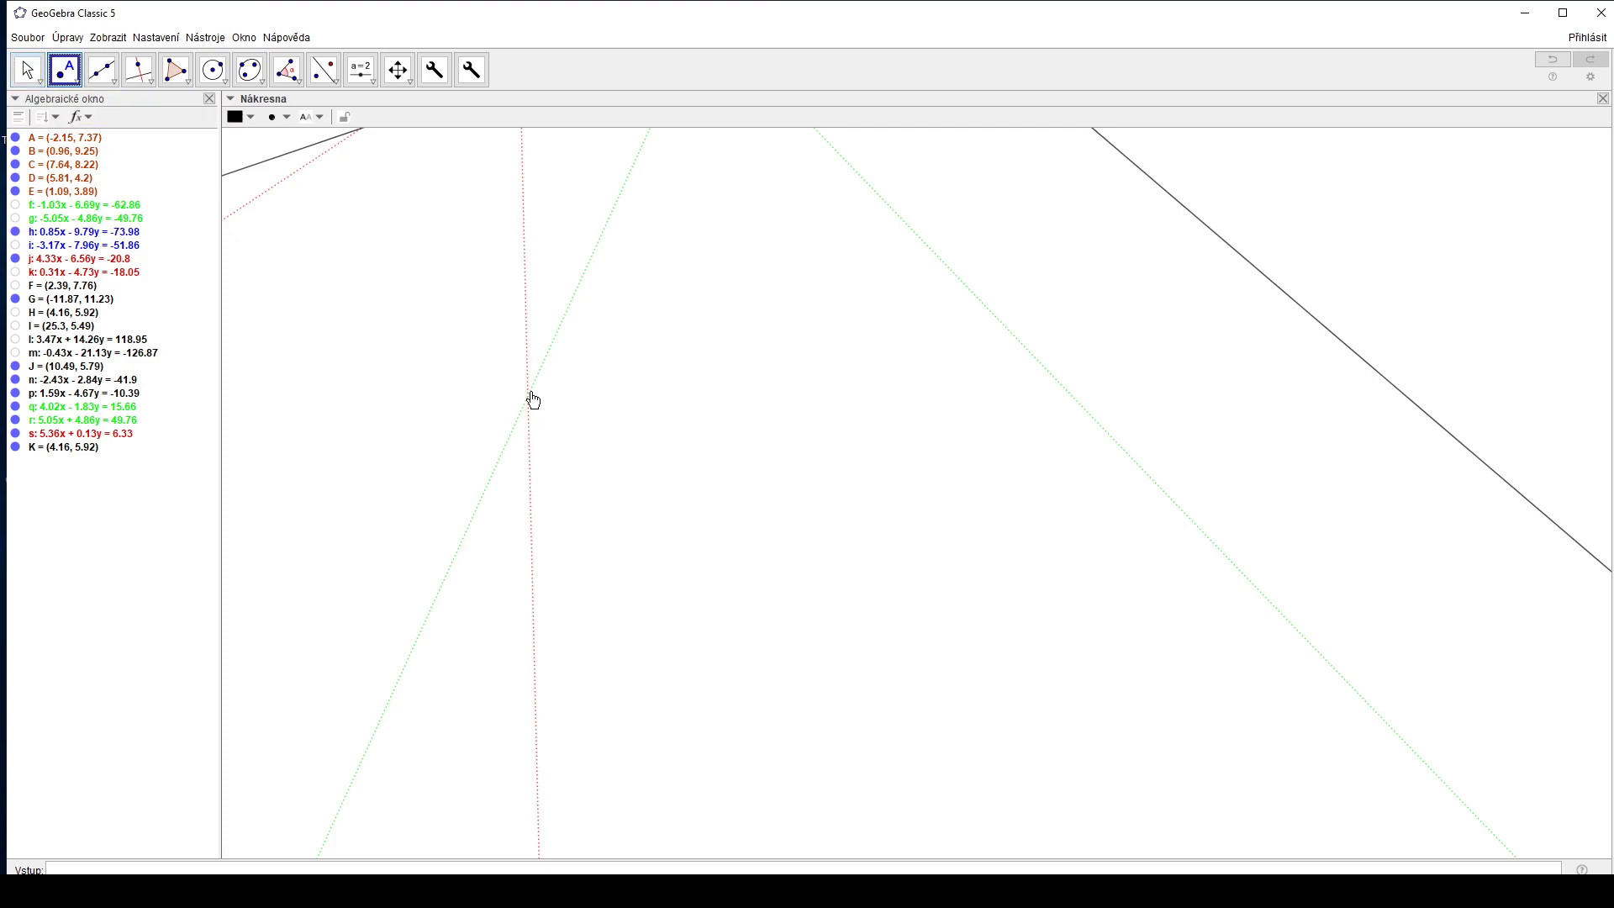
click(534, 400)
scroll(471, 620, down, 8)
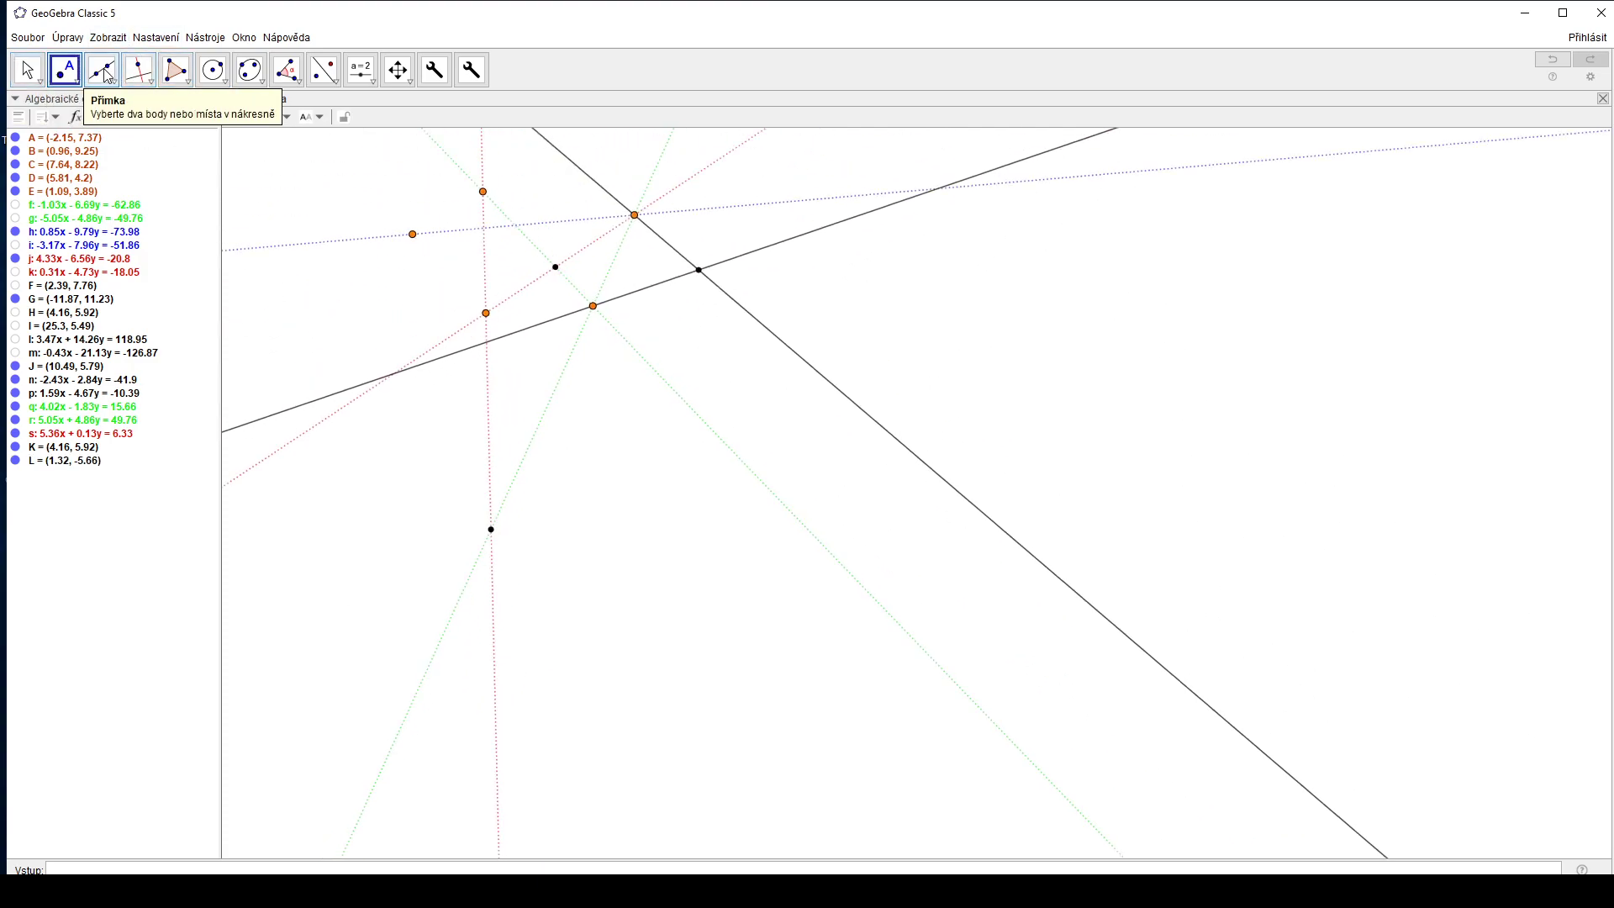
click(103, 70)
click(237, 117)
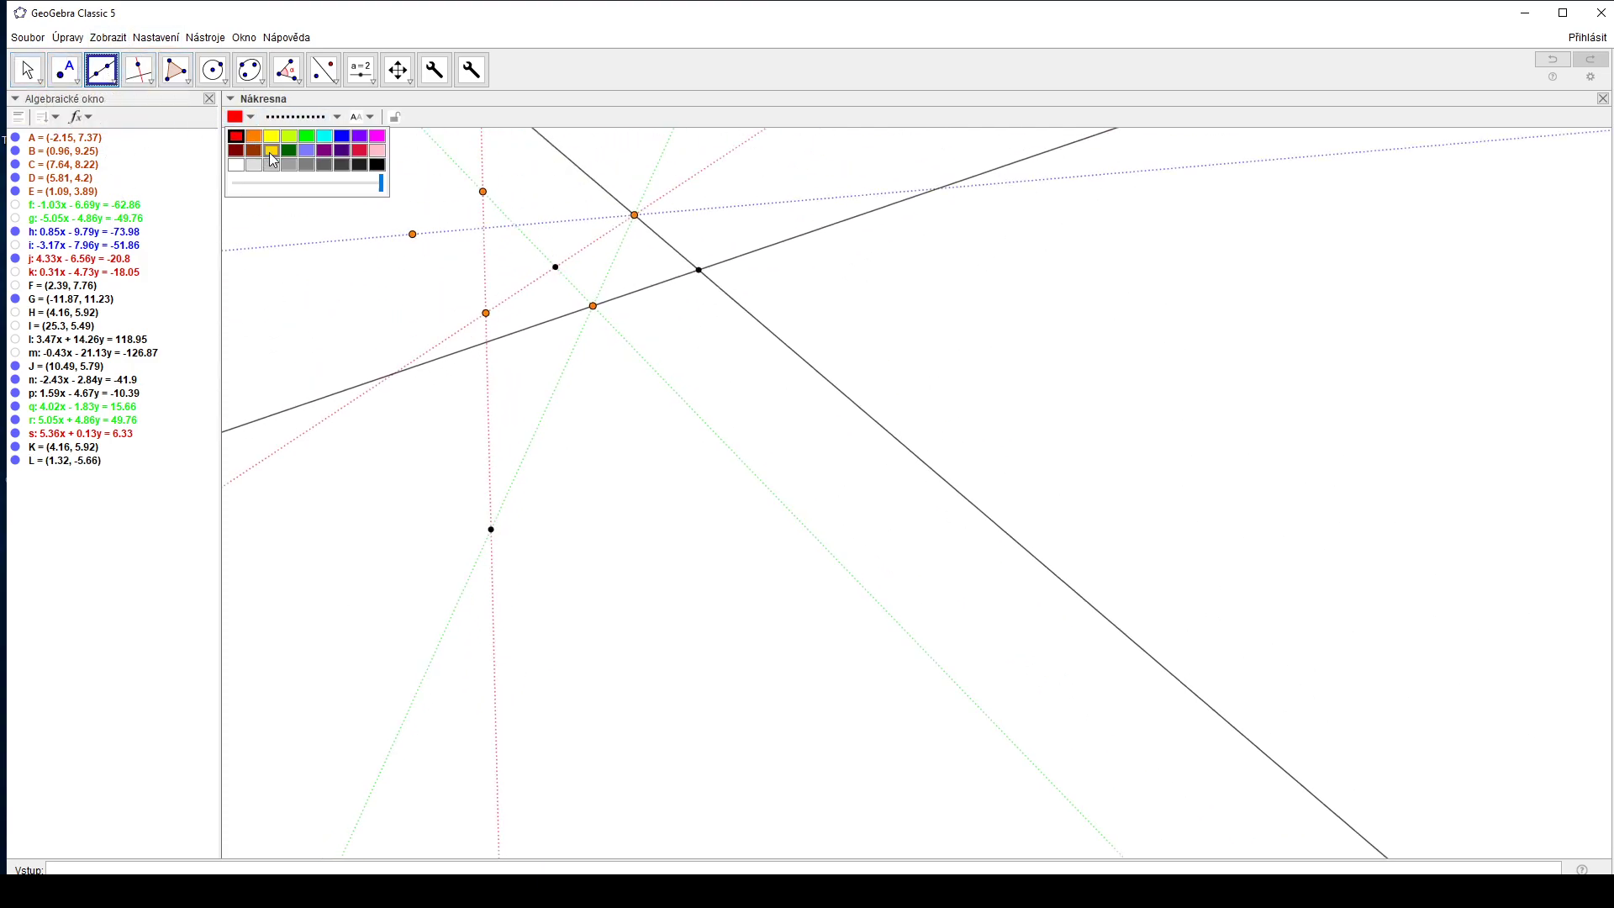
click(303, 117)
click(284, 165)
click(237, 117)
click(377, 166)
click(491, 529)
click(556, 268)
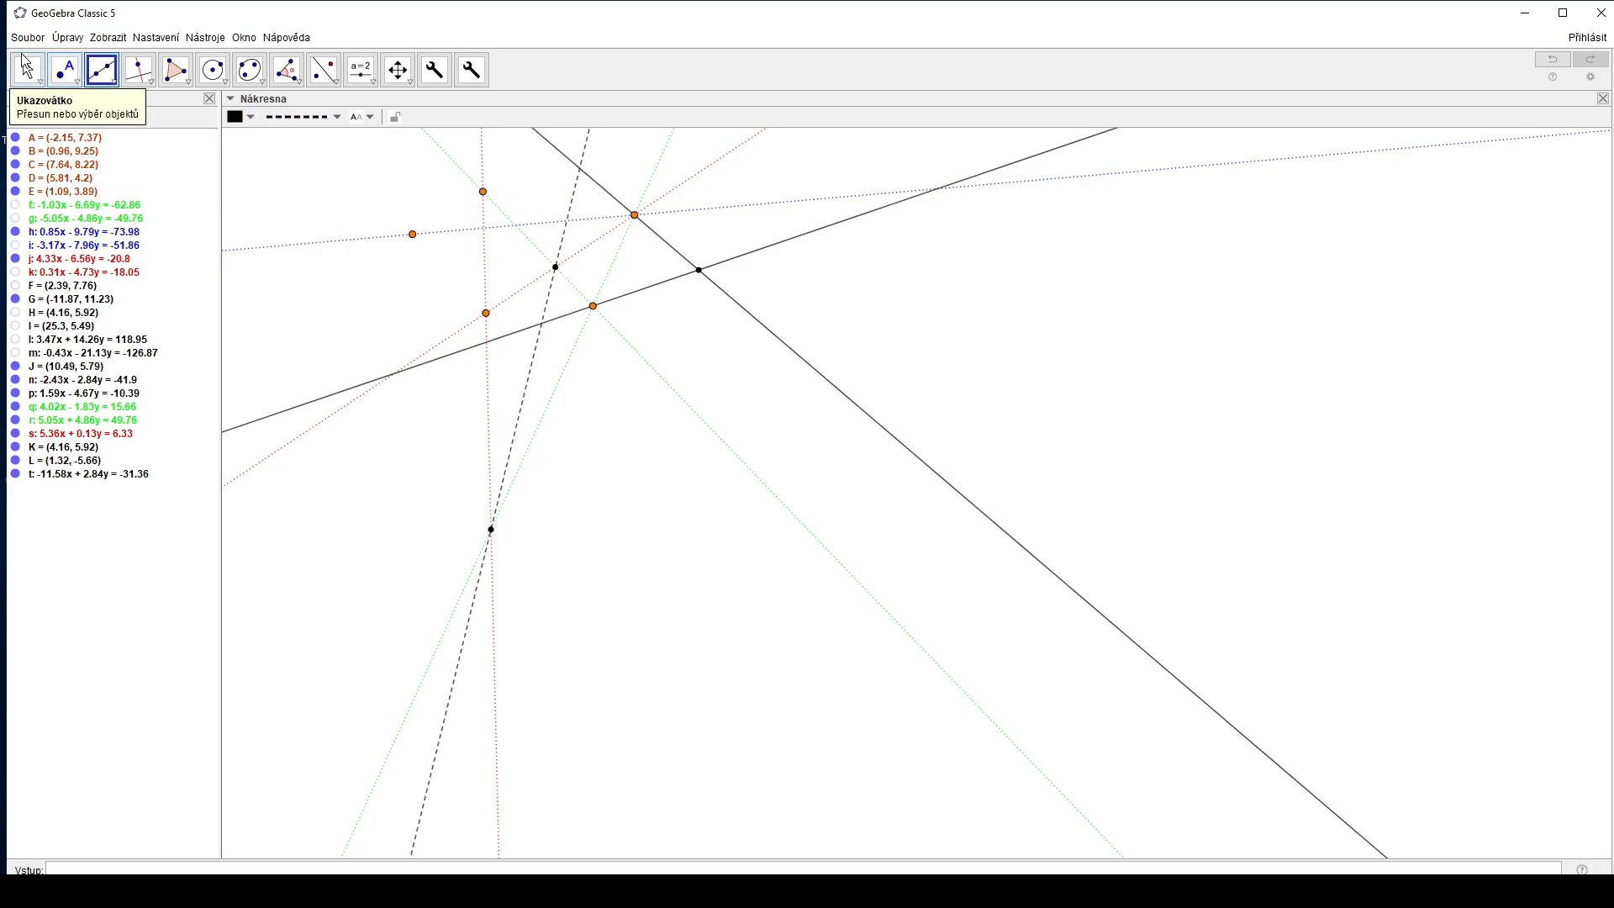
Place point M where t meets the black line and draw solid line a to the orange point
click(26, 69)
drag(541, 169, 540, 263)
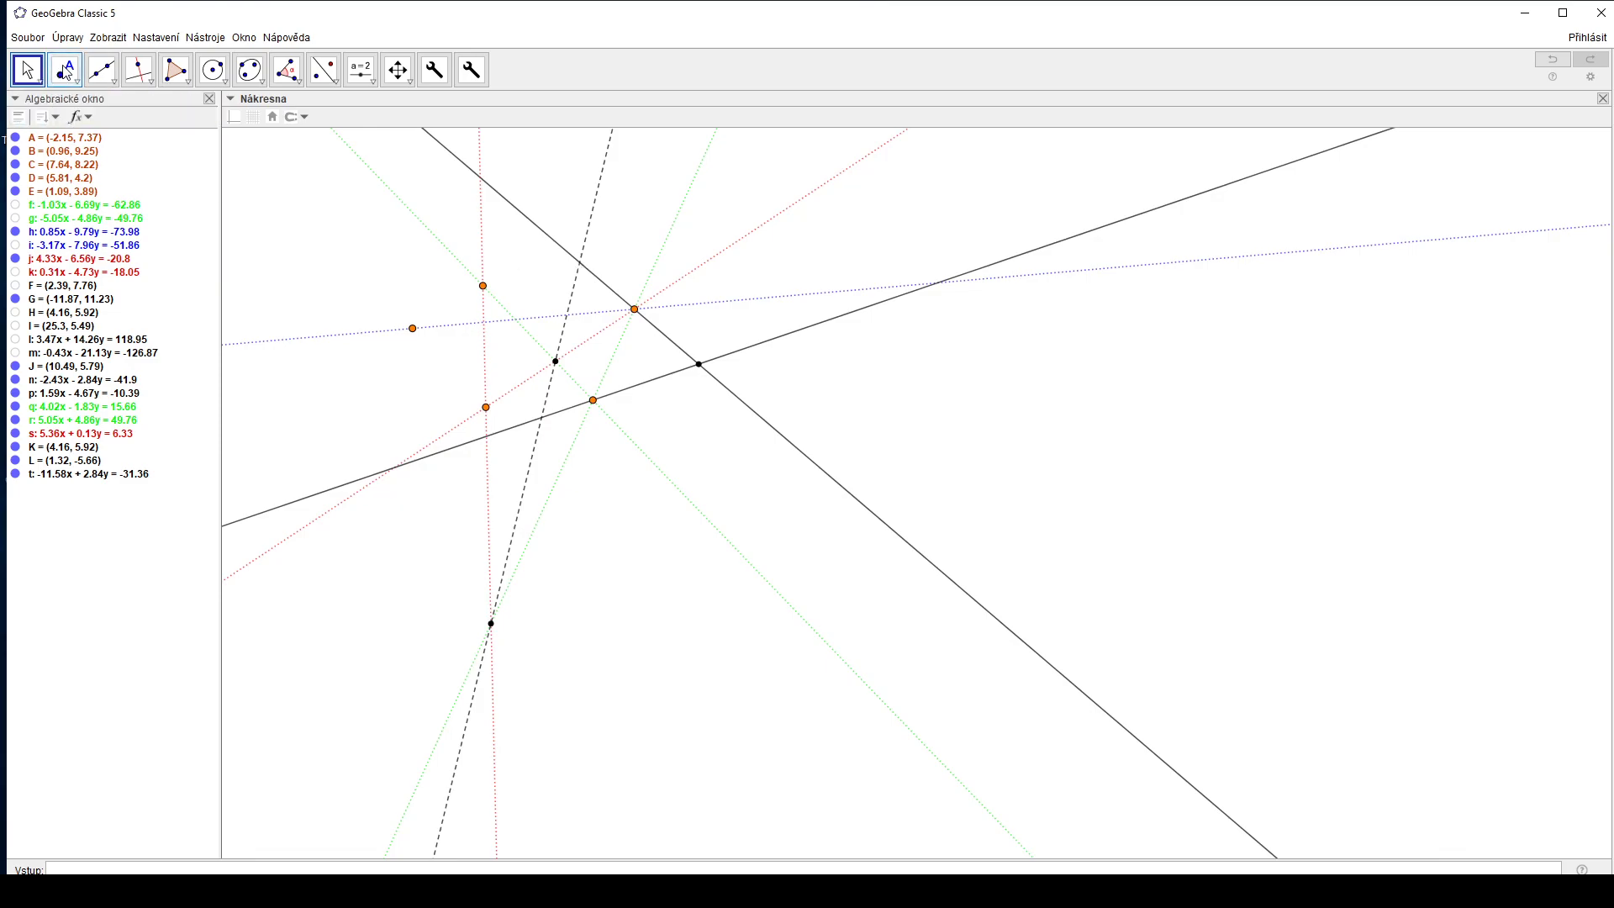
click(67, 74)
click(580, 264)
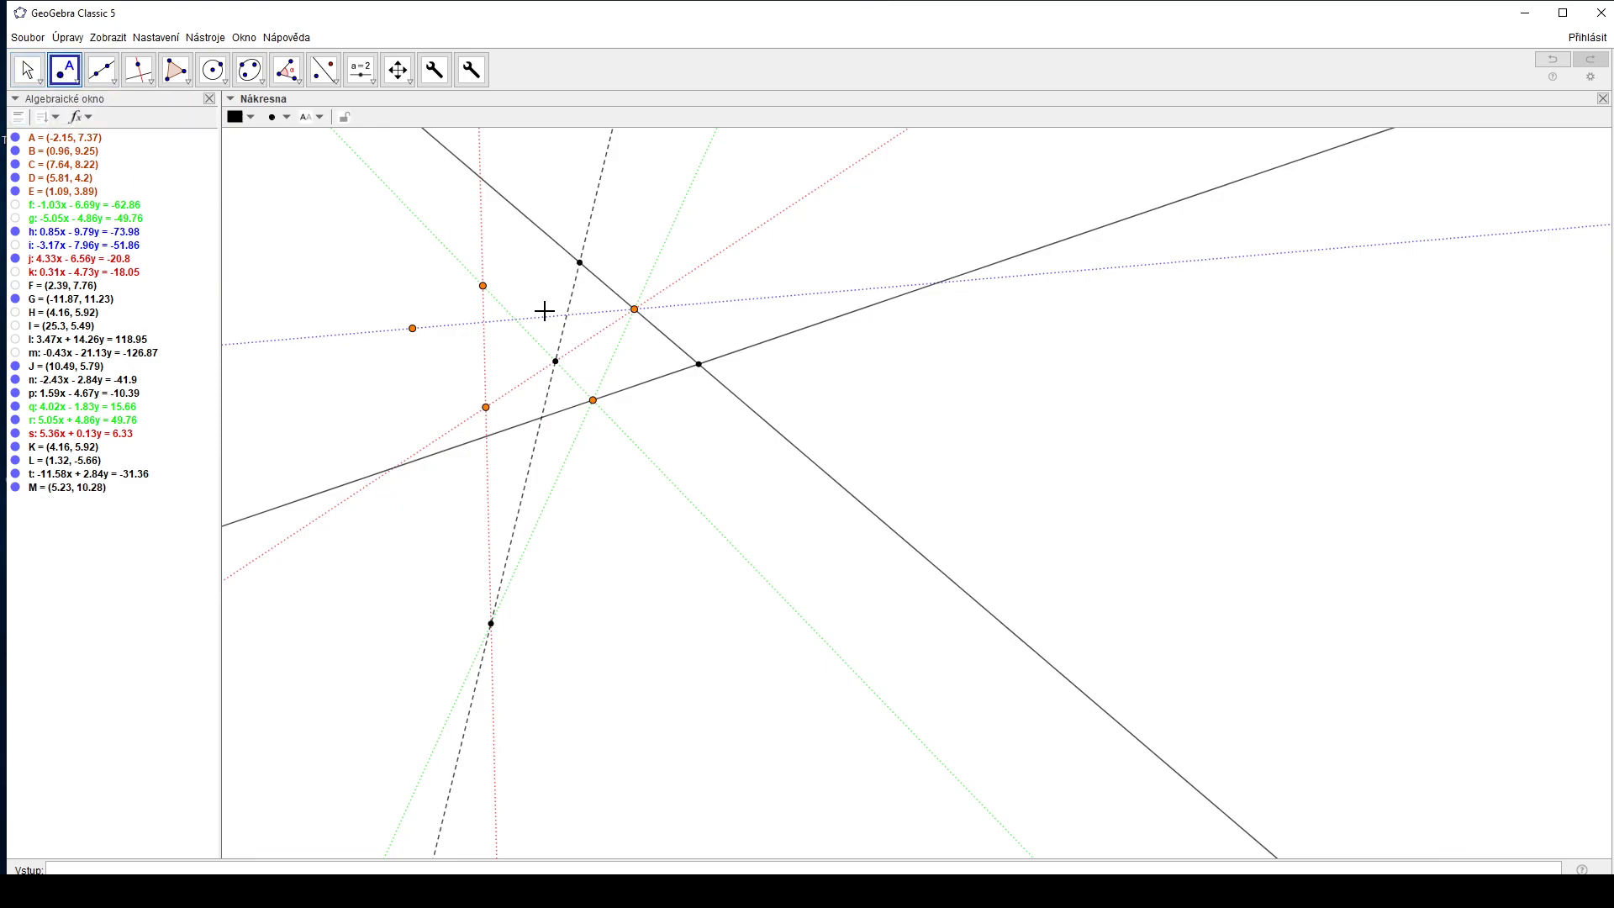
click(102, 69)
click(300, 116)
click(296, 139)
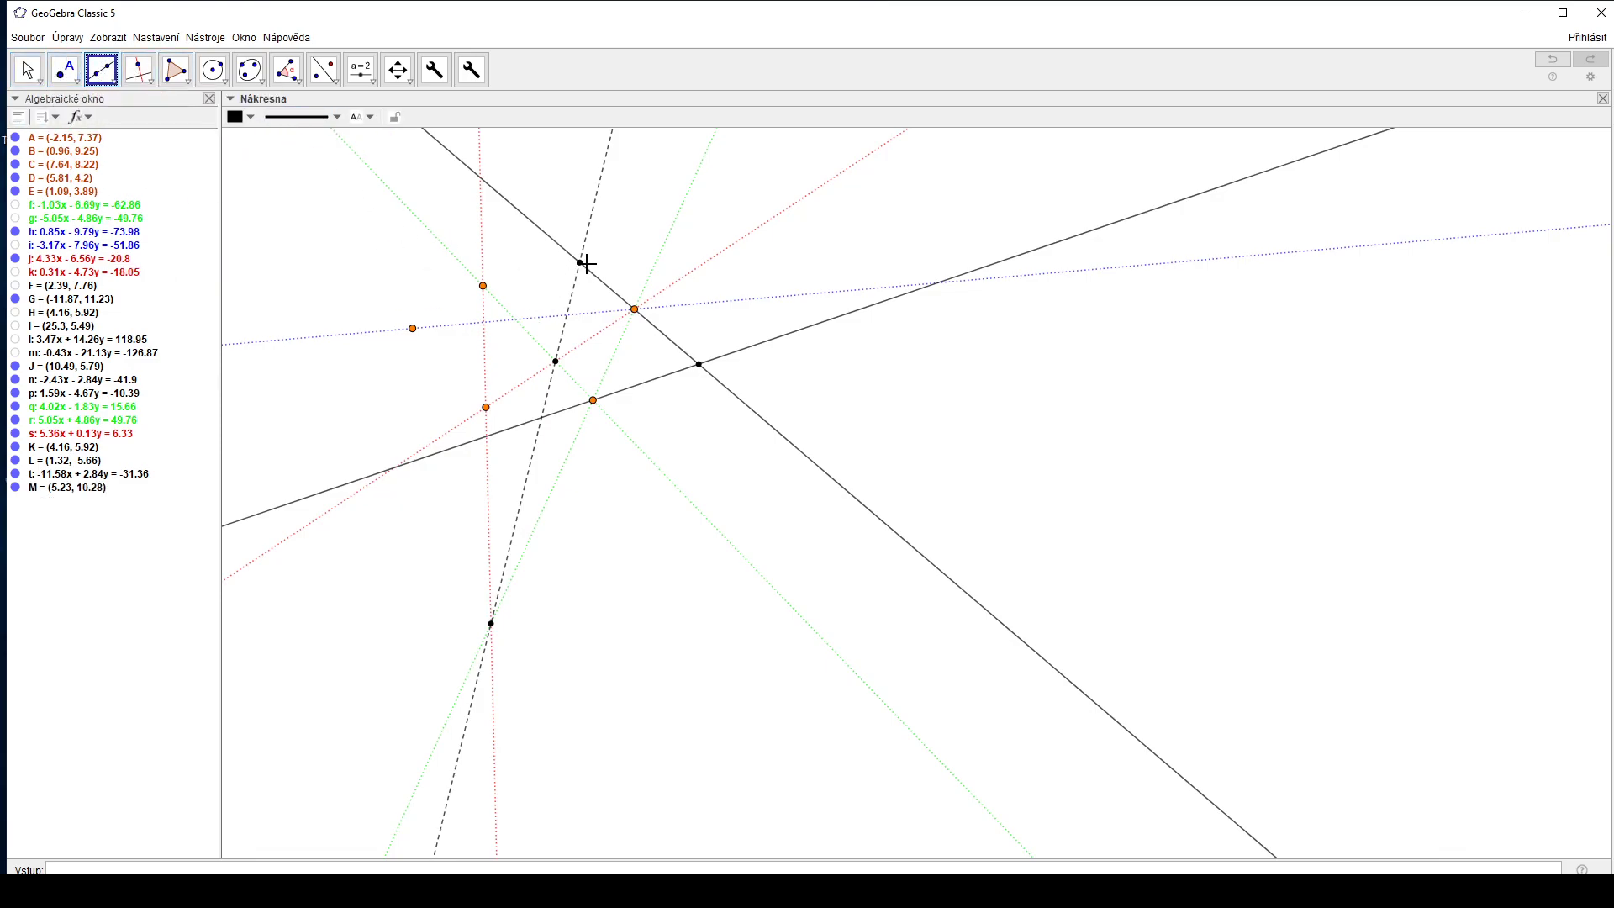
click(581, 263)
click(482, 286)
click(26, 69)
scroll(504, 357, up, 3)
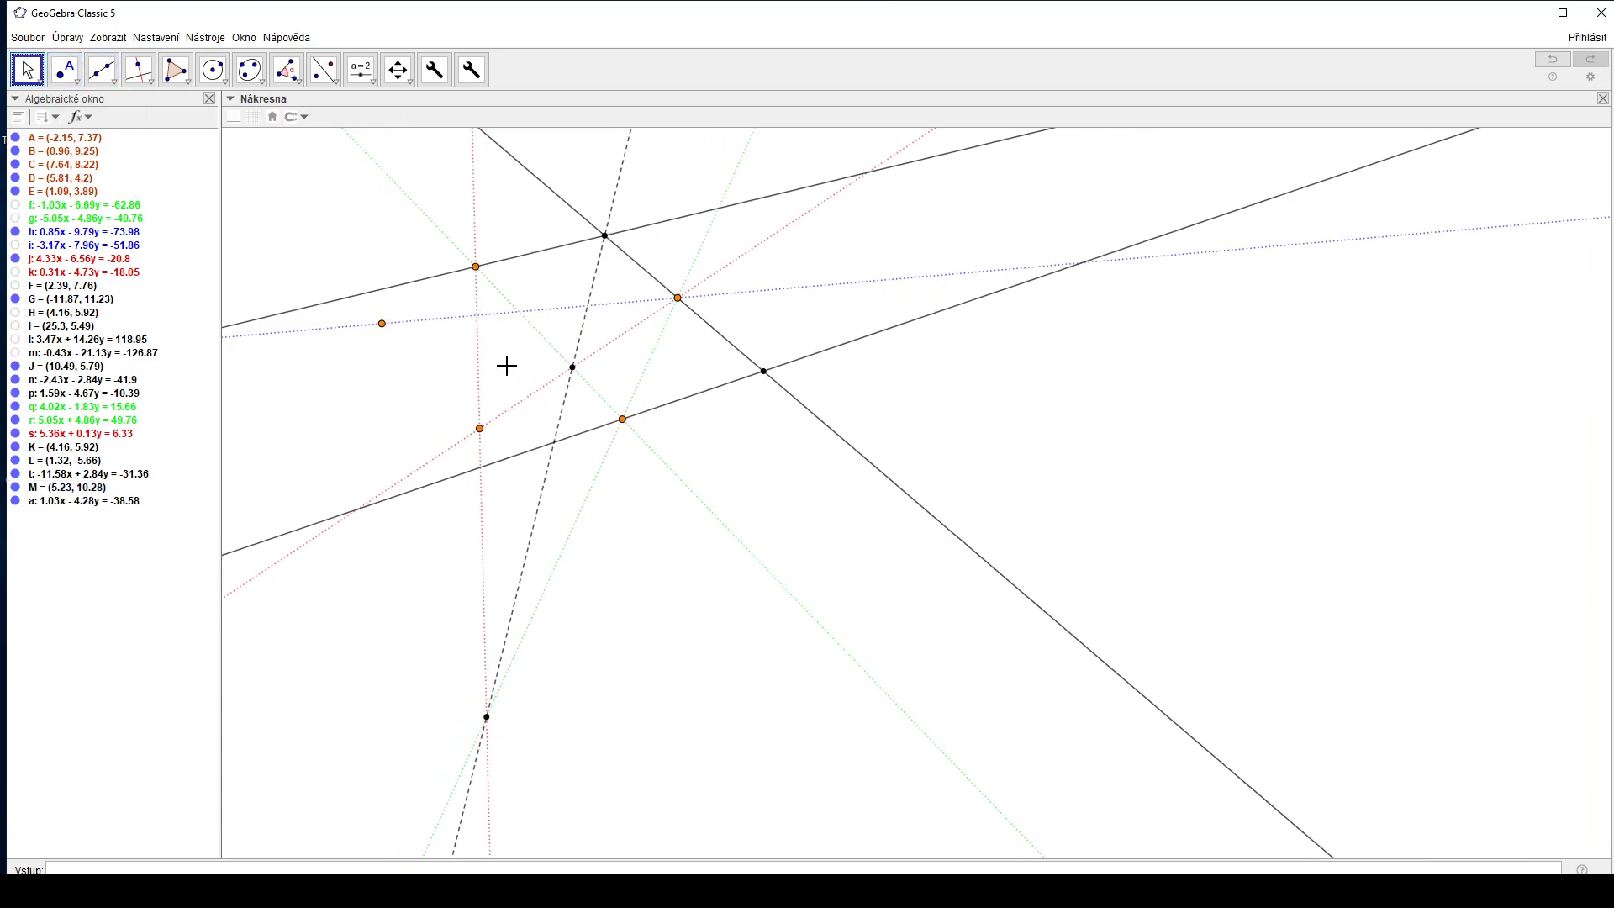
drag(502, 396, 503, 493)
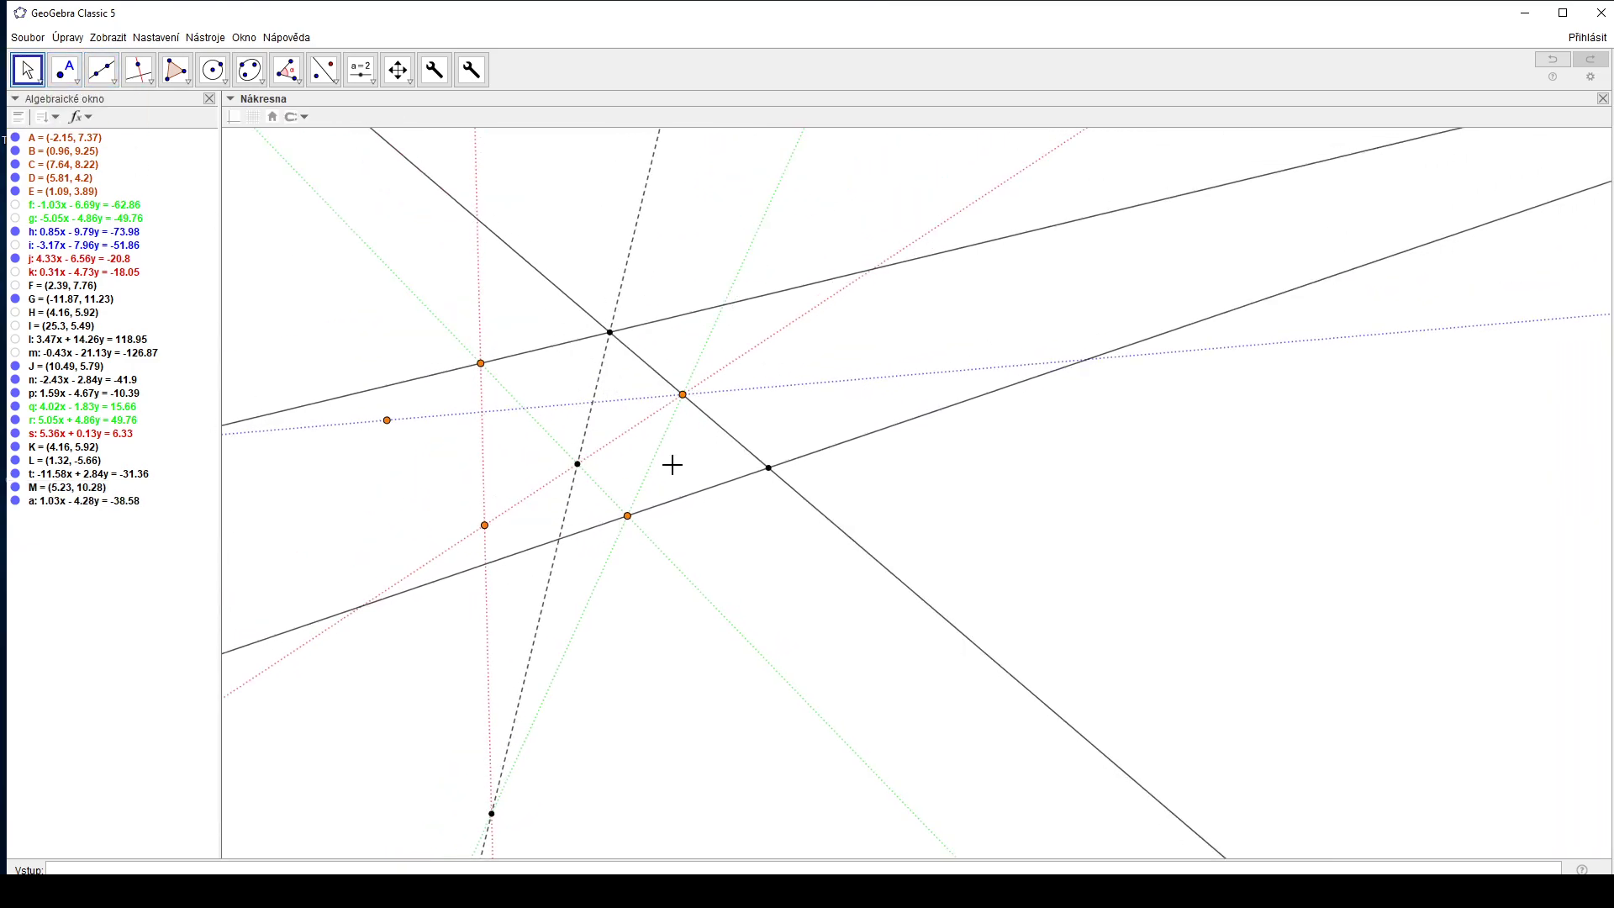
Hide dashed line t and helper lines h, r, s and j
click(602, 367)
ctrl+click(624, 404)
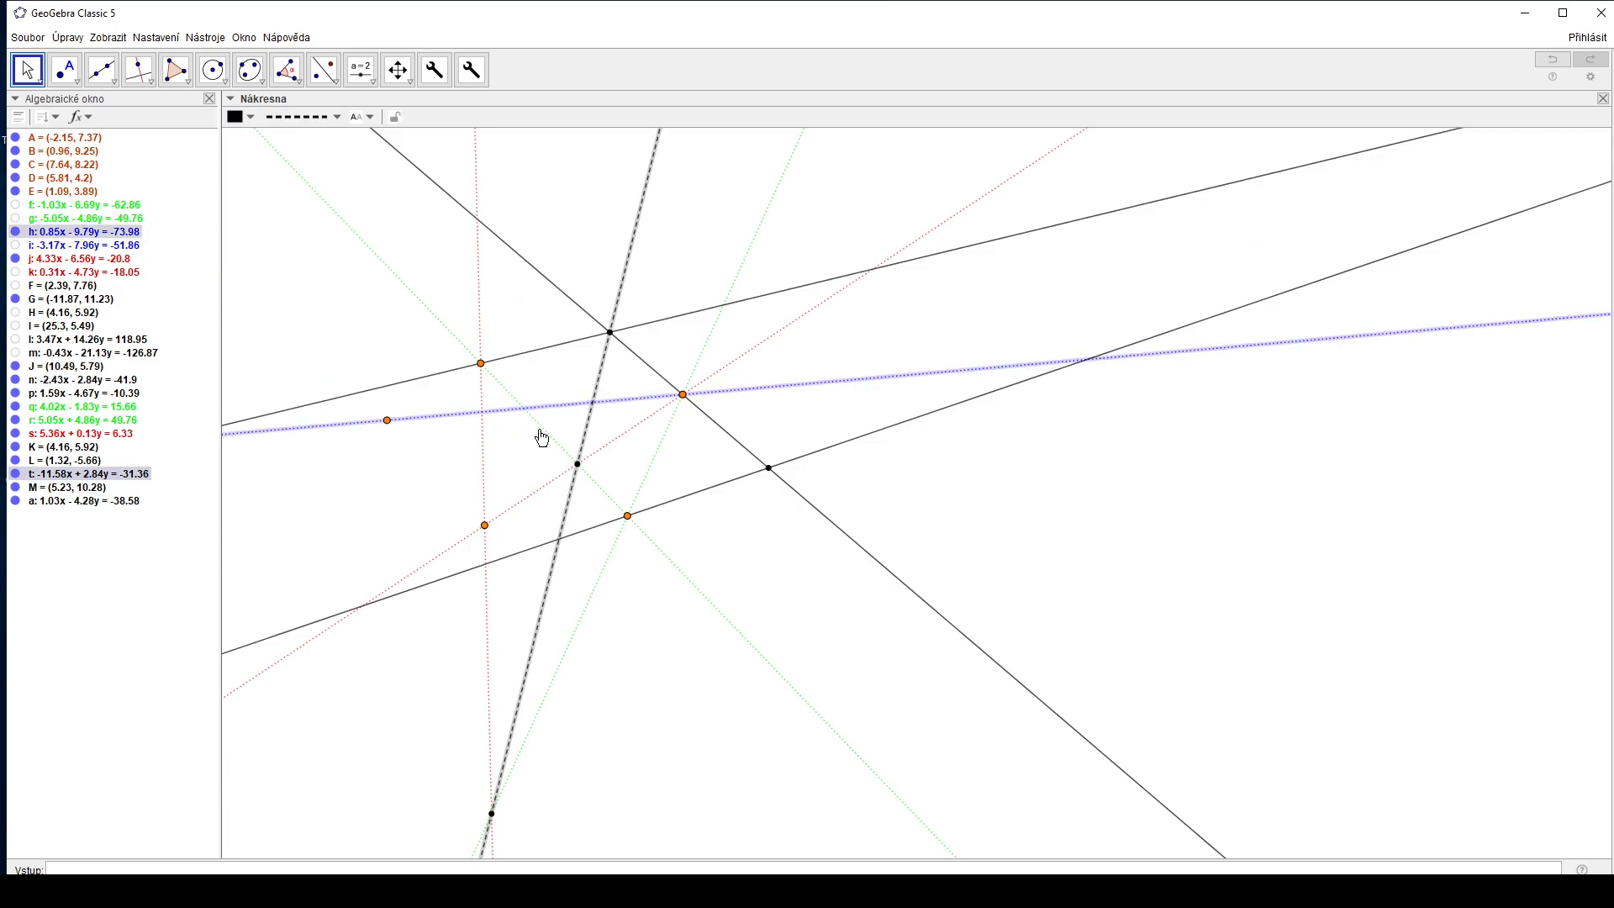
ctrl+click(545, 434)
ctrl+click(486, 457)
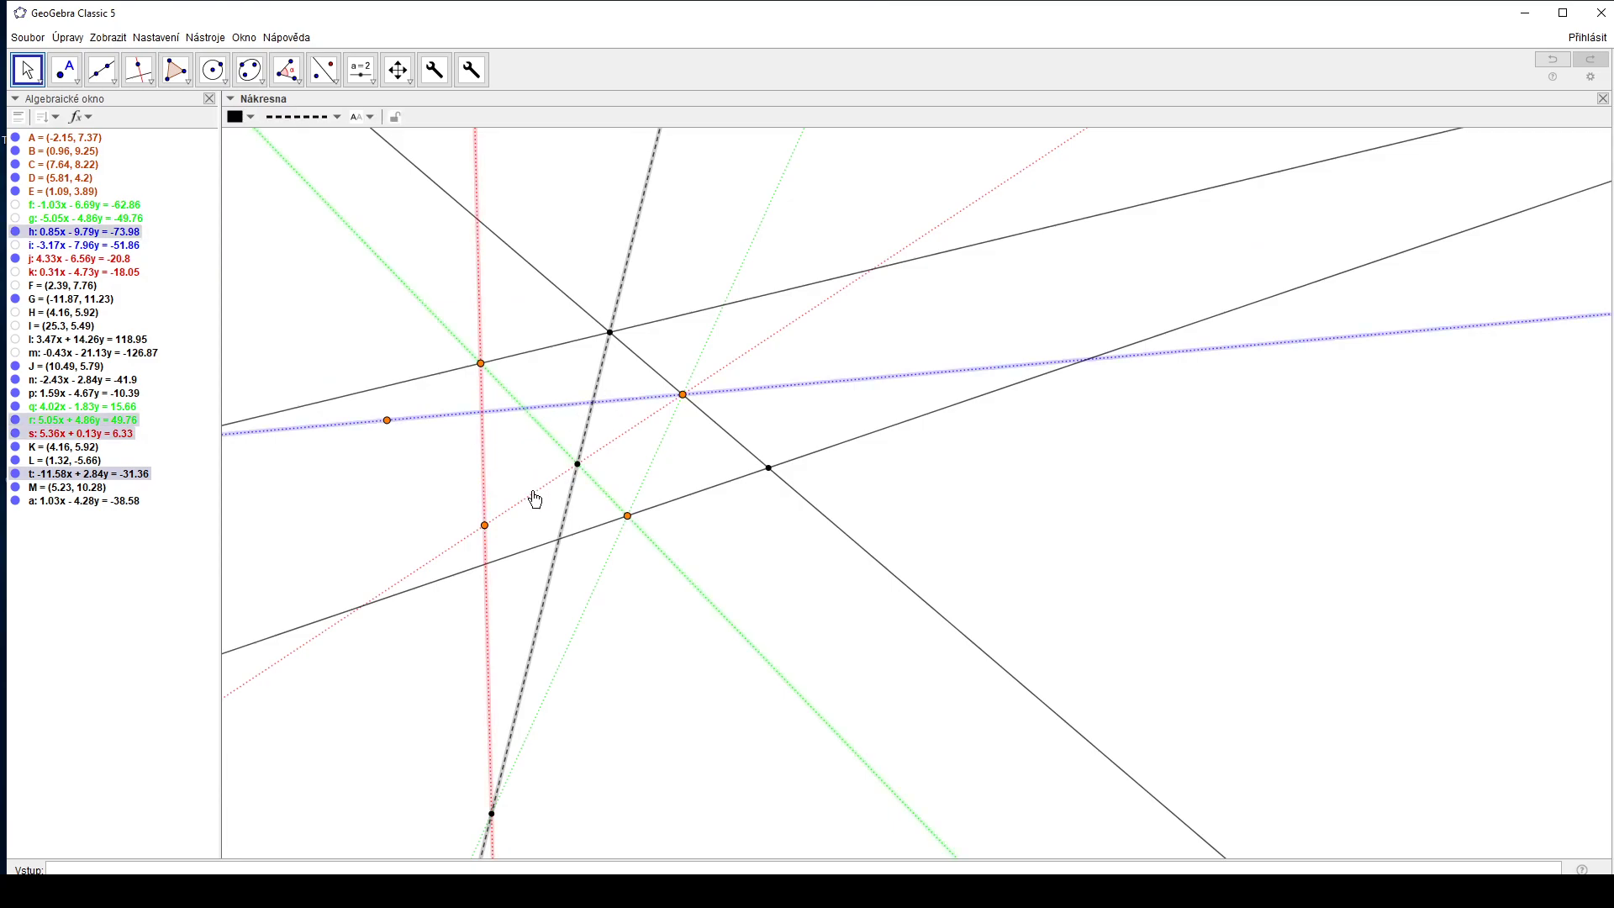
ctrl+click(535, 495)
right_click(644, 486)
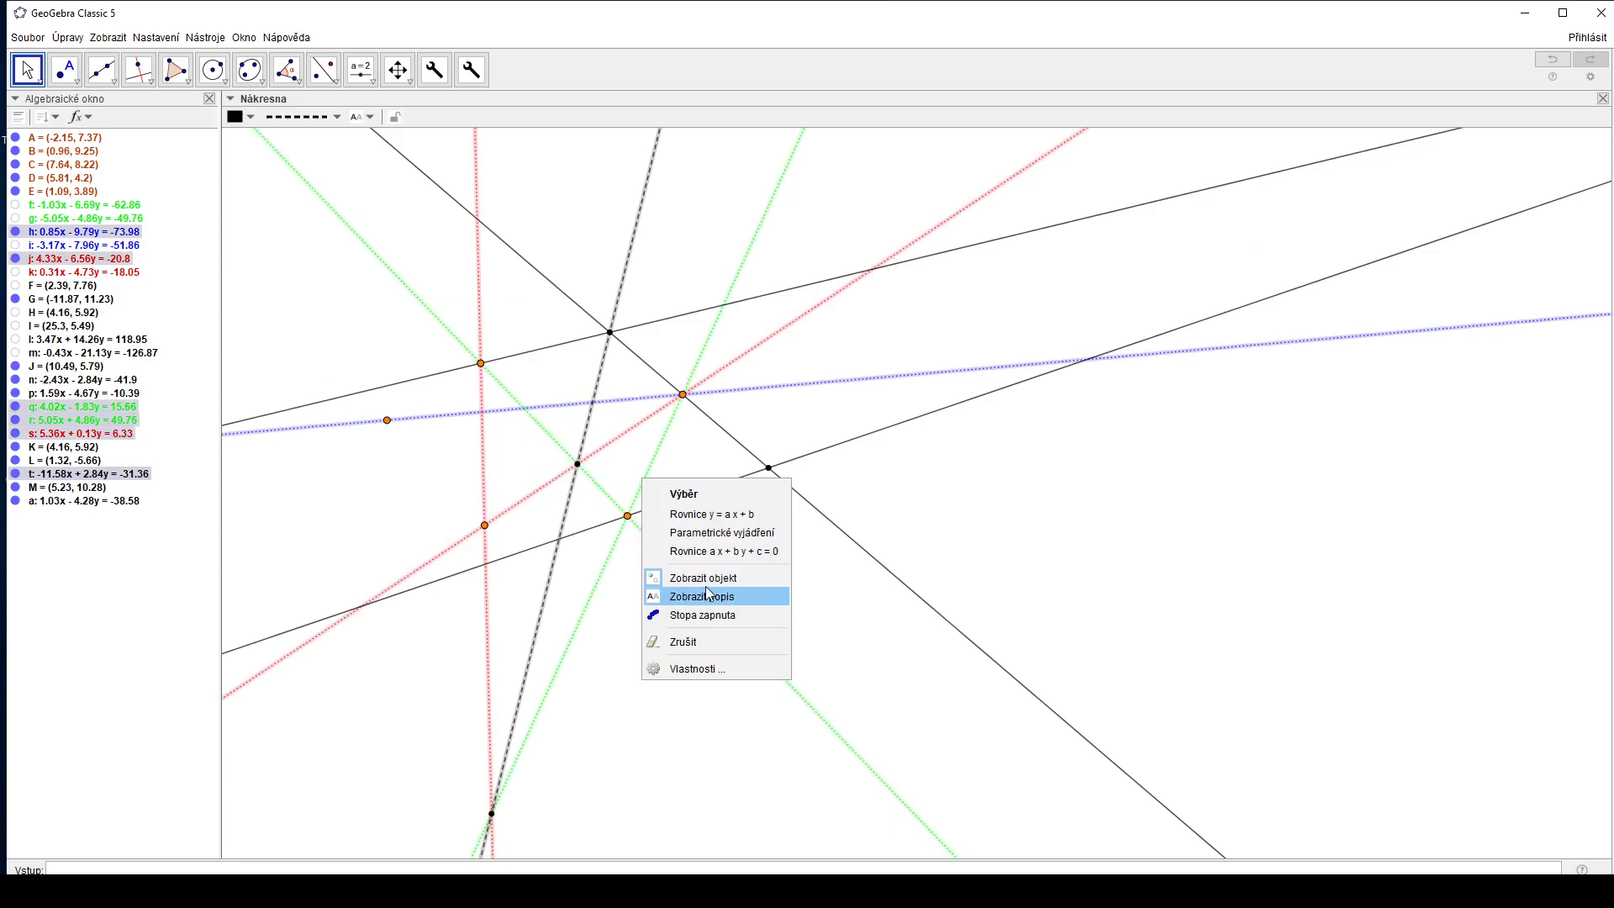
click(681, 578)
Hide helper points K and L
click(494, 816)
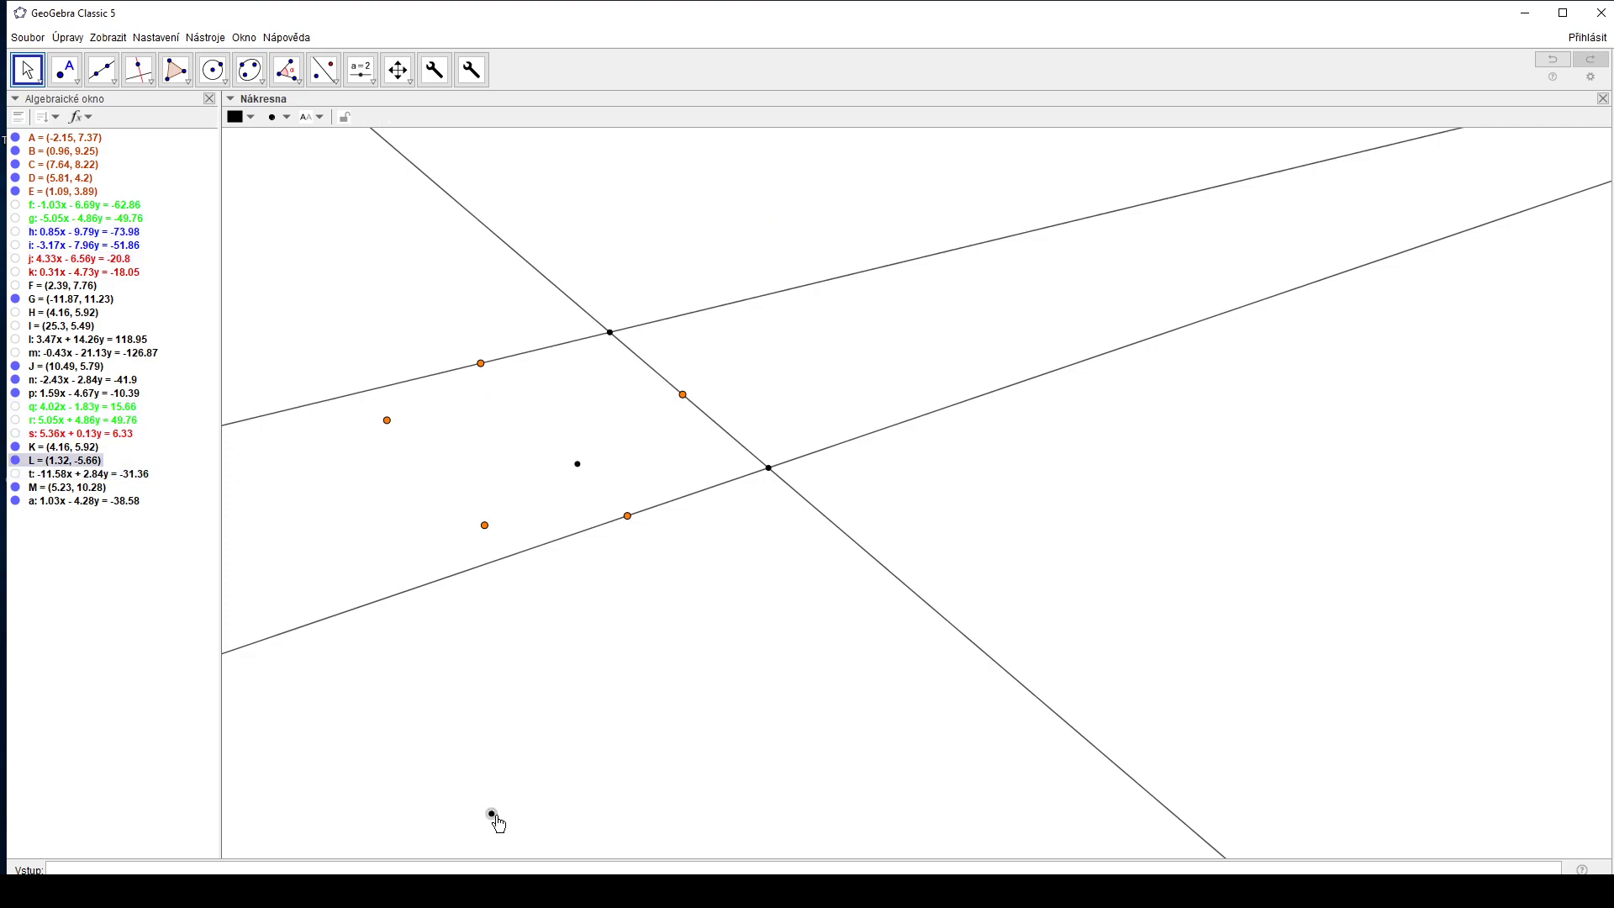
right_click(577, 463)
click(634, 519)
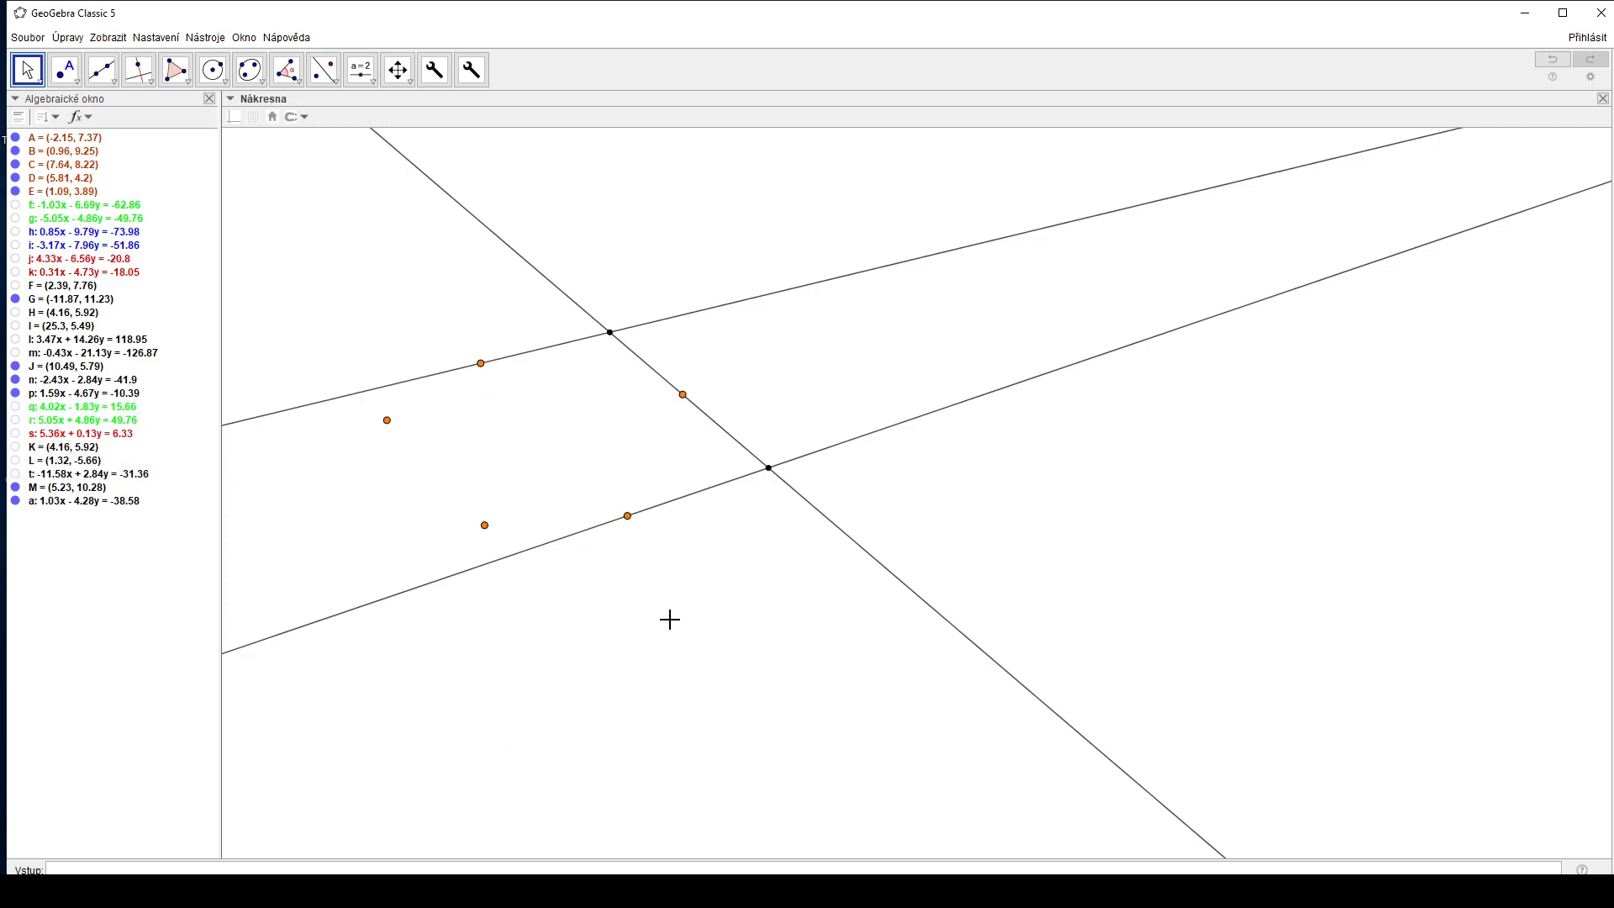
Draw a blue line through the two orange points
drag(686, 475, 664, 540)
scroll(634, 541, up, 3)
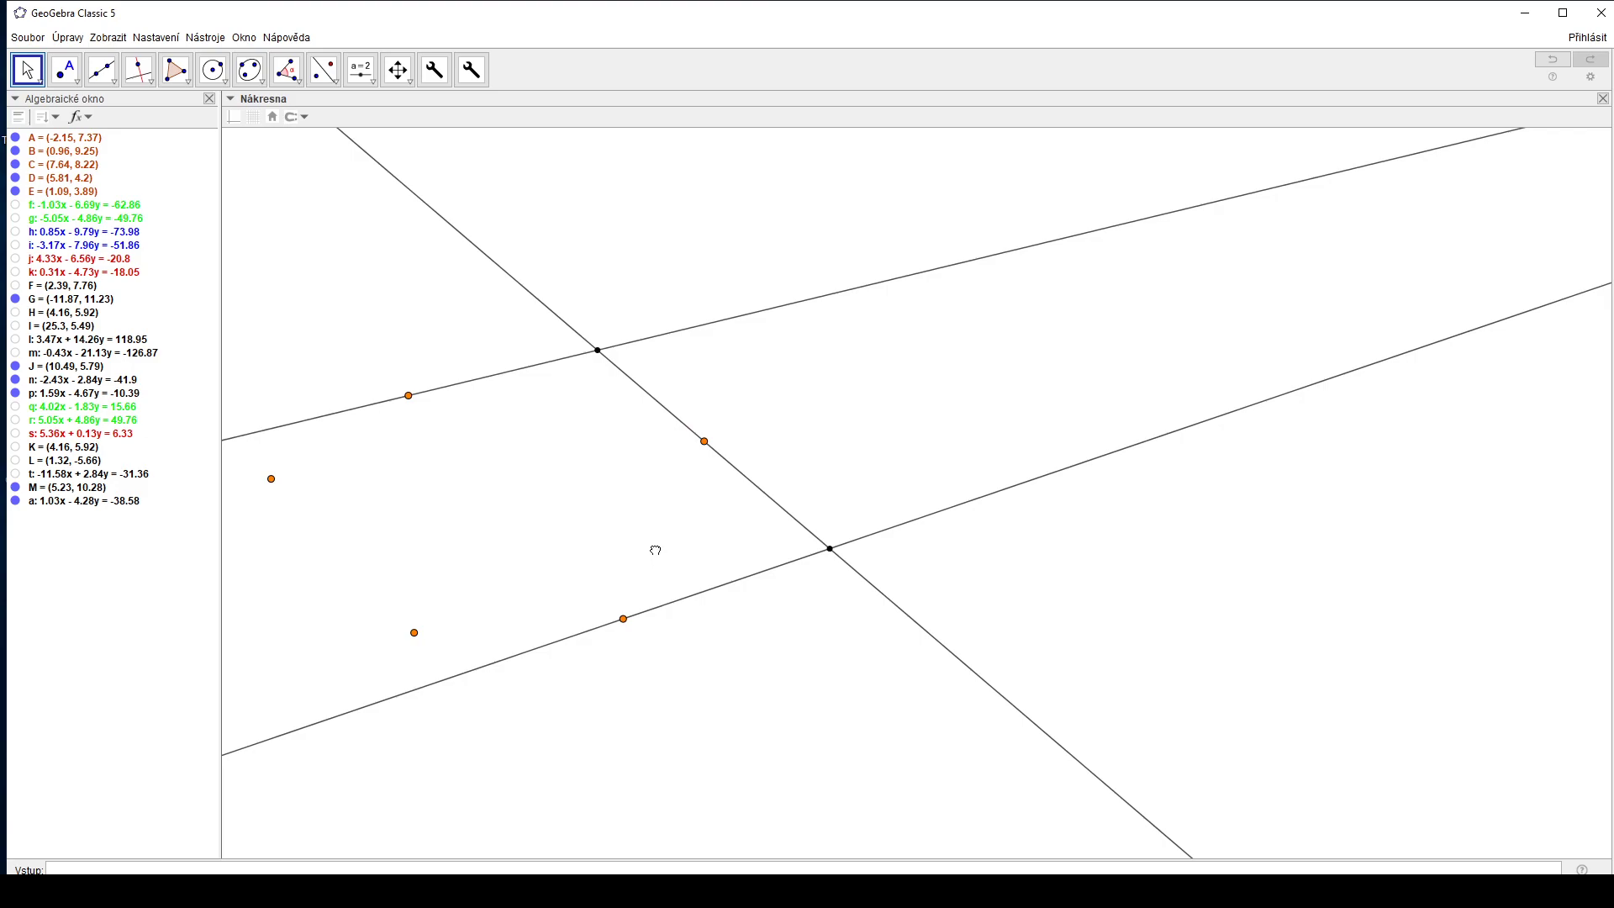
scroll(656, 548, down, 1)
scroll(655, 564, down, 1)
click(102, 69)
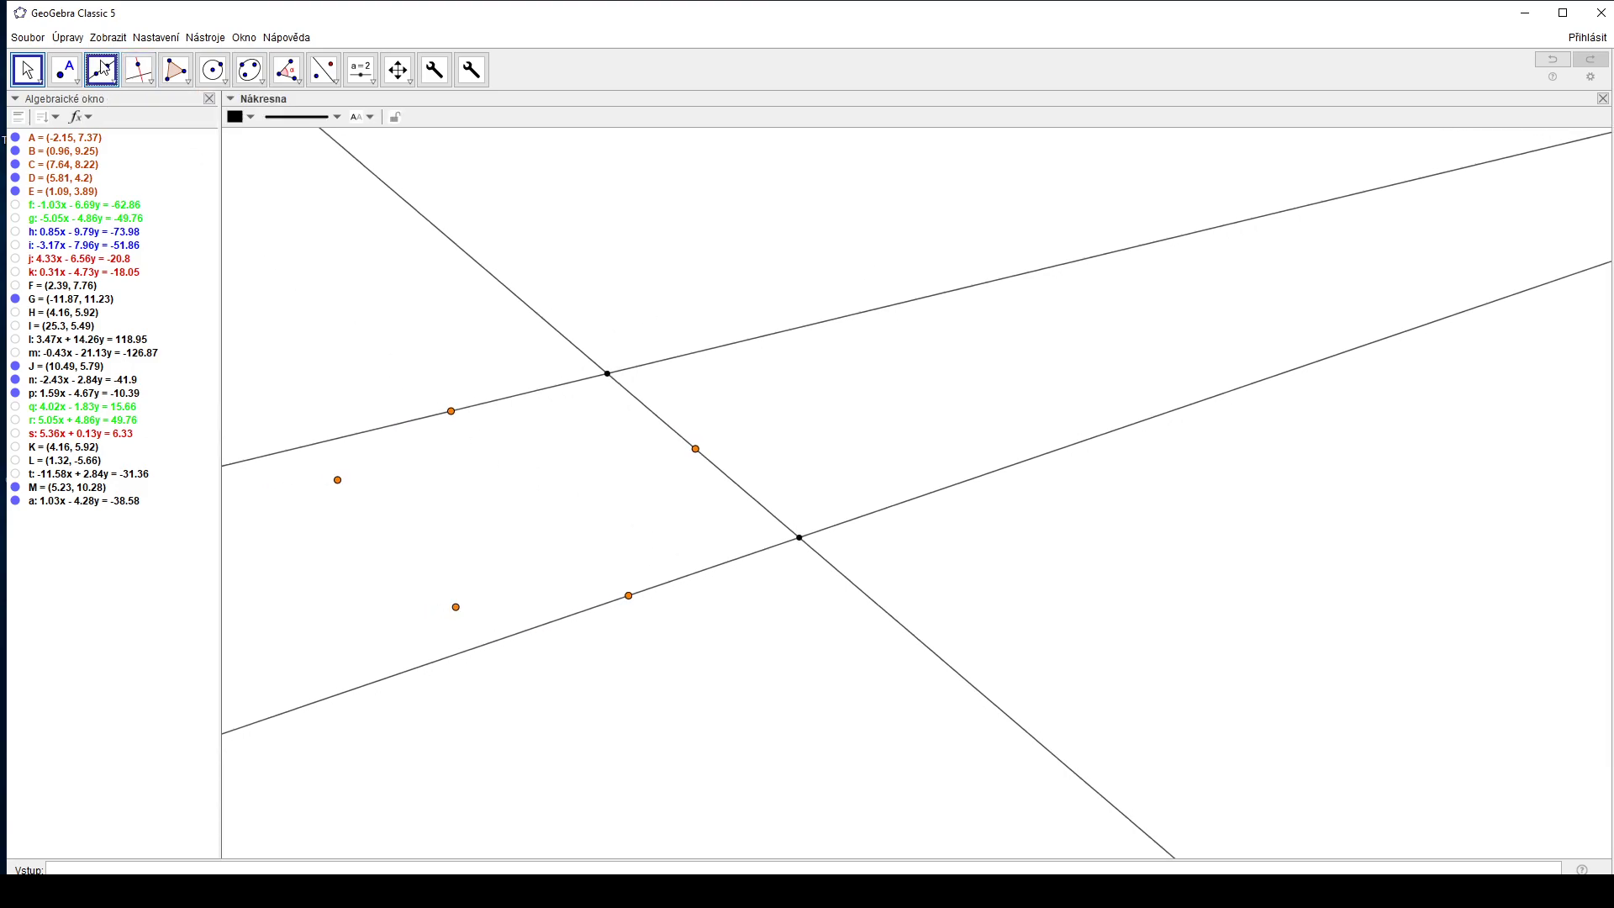
click(238, 117)
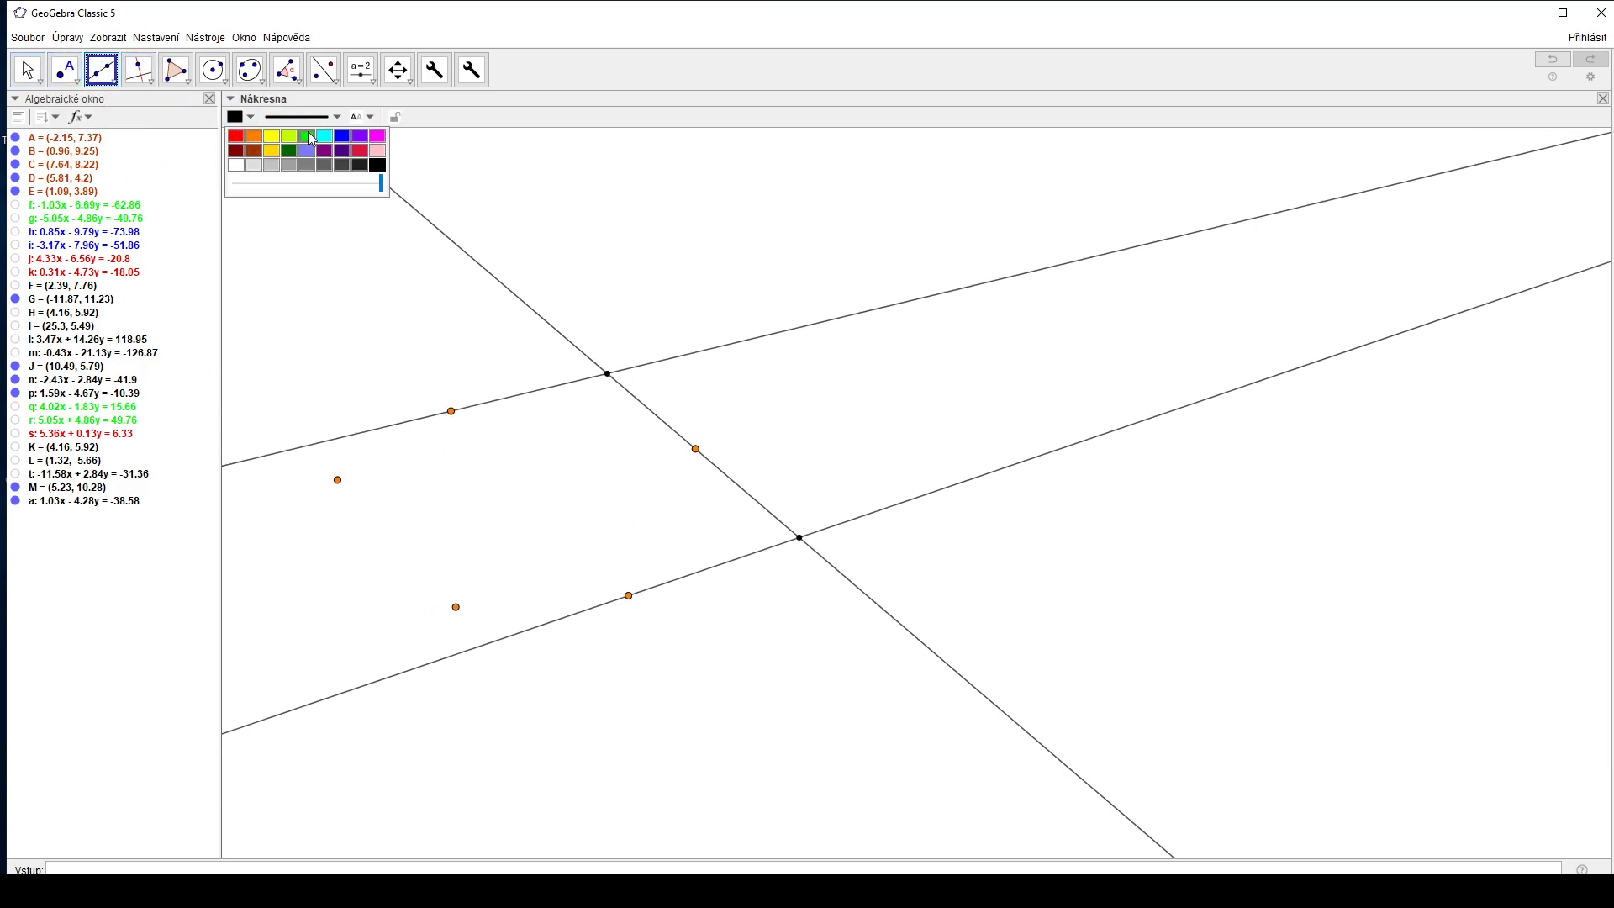
click(343, 142)
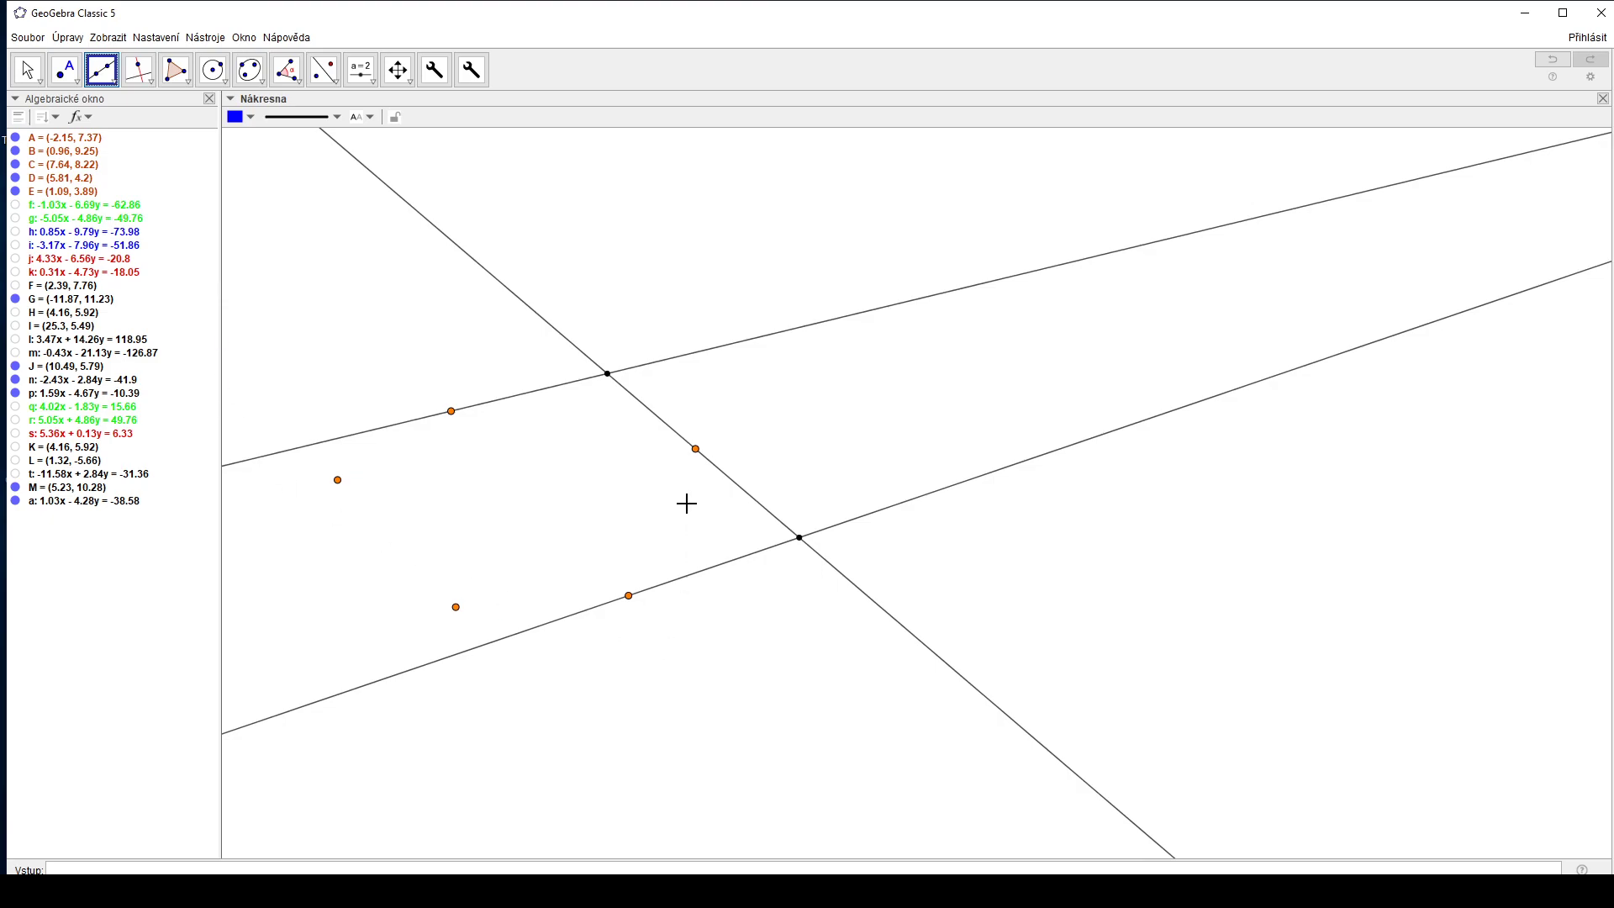
click(695, 449)
click(629, 595)
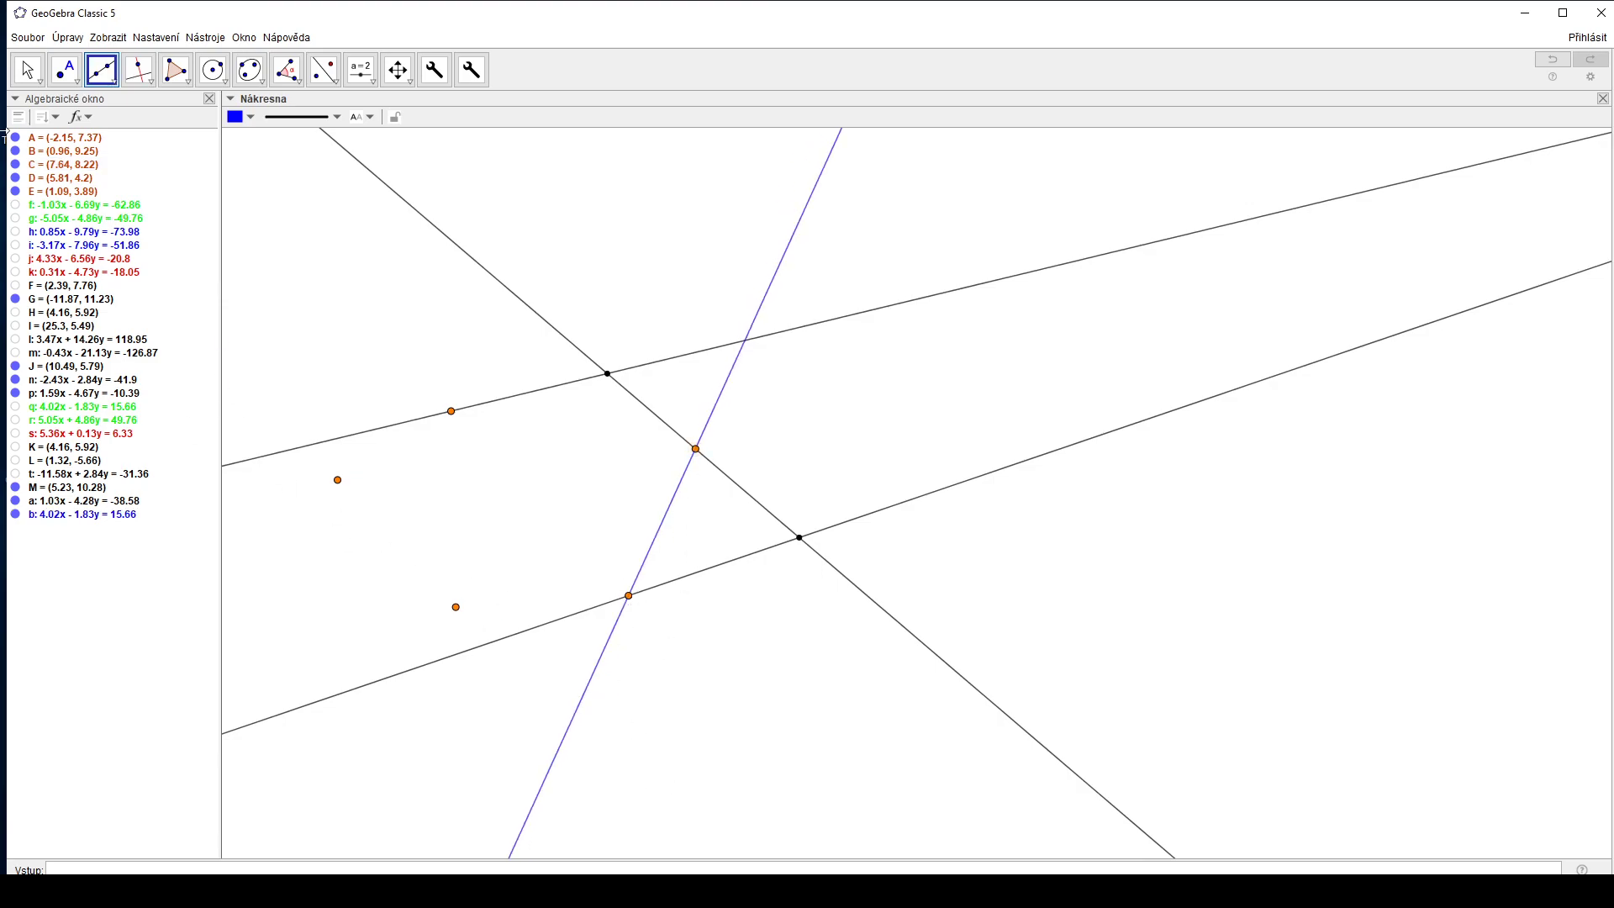
Construct midpoint N between point C and the other orange point
click(33, 64)
drag(528, 489, 578, 440)
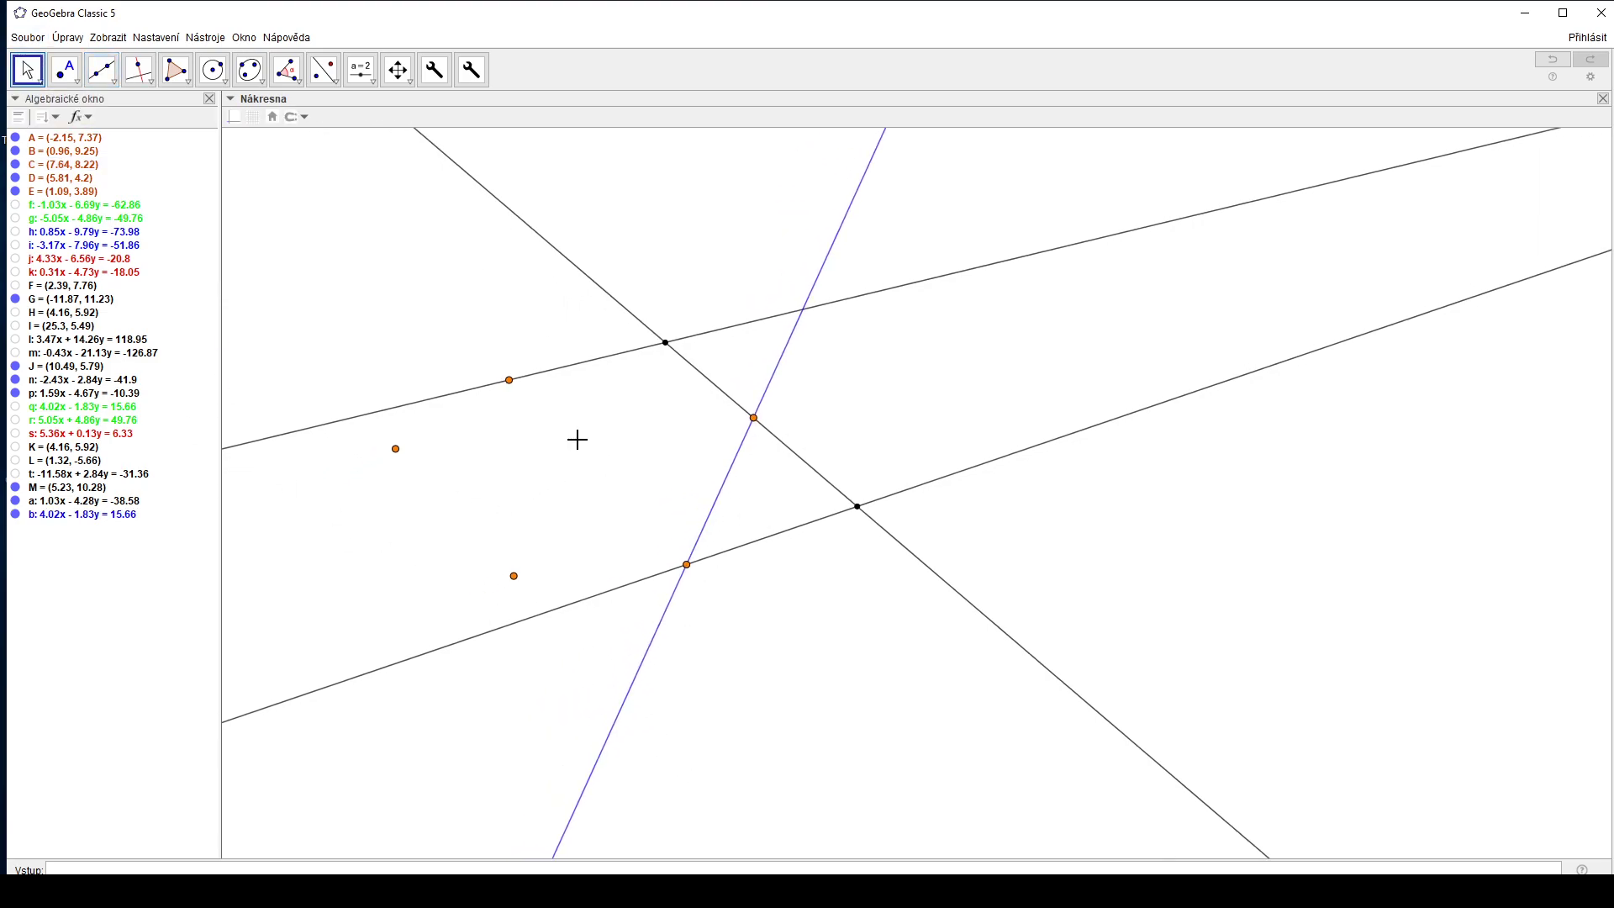
click(77, 82)
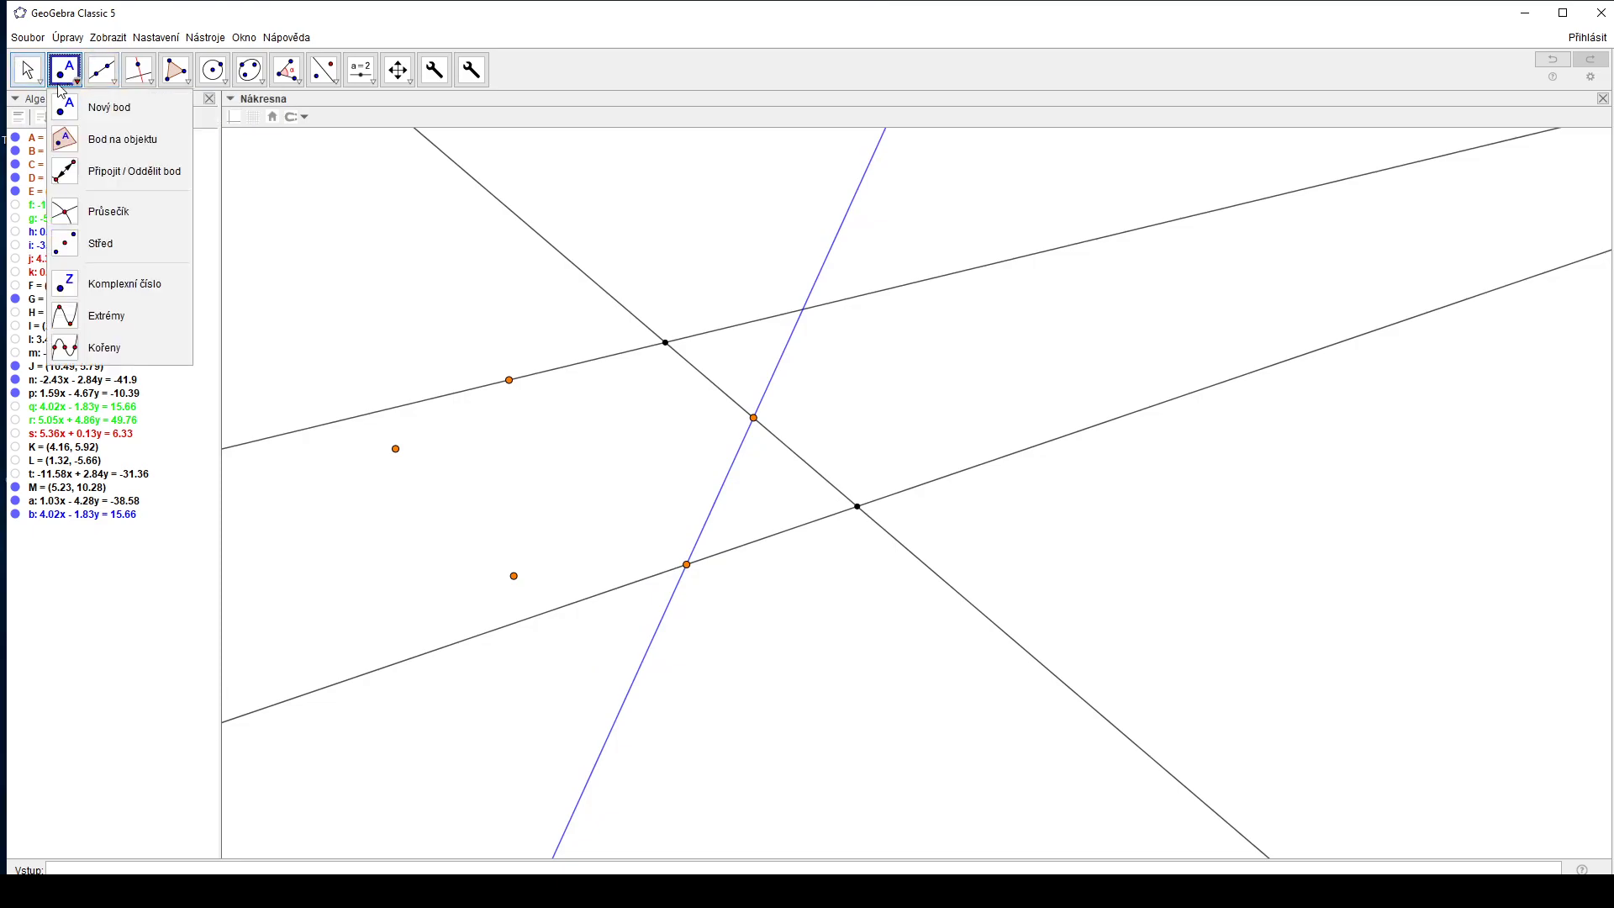
click(100, 248)
click(754, 418)
click(689, 572)
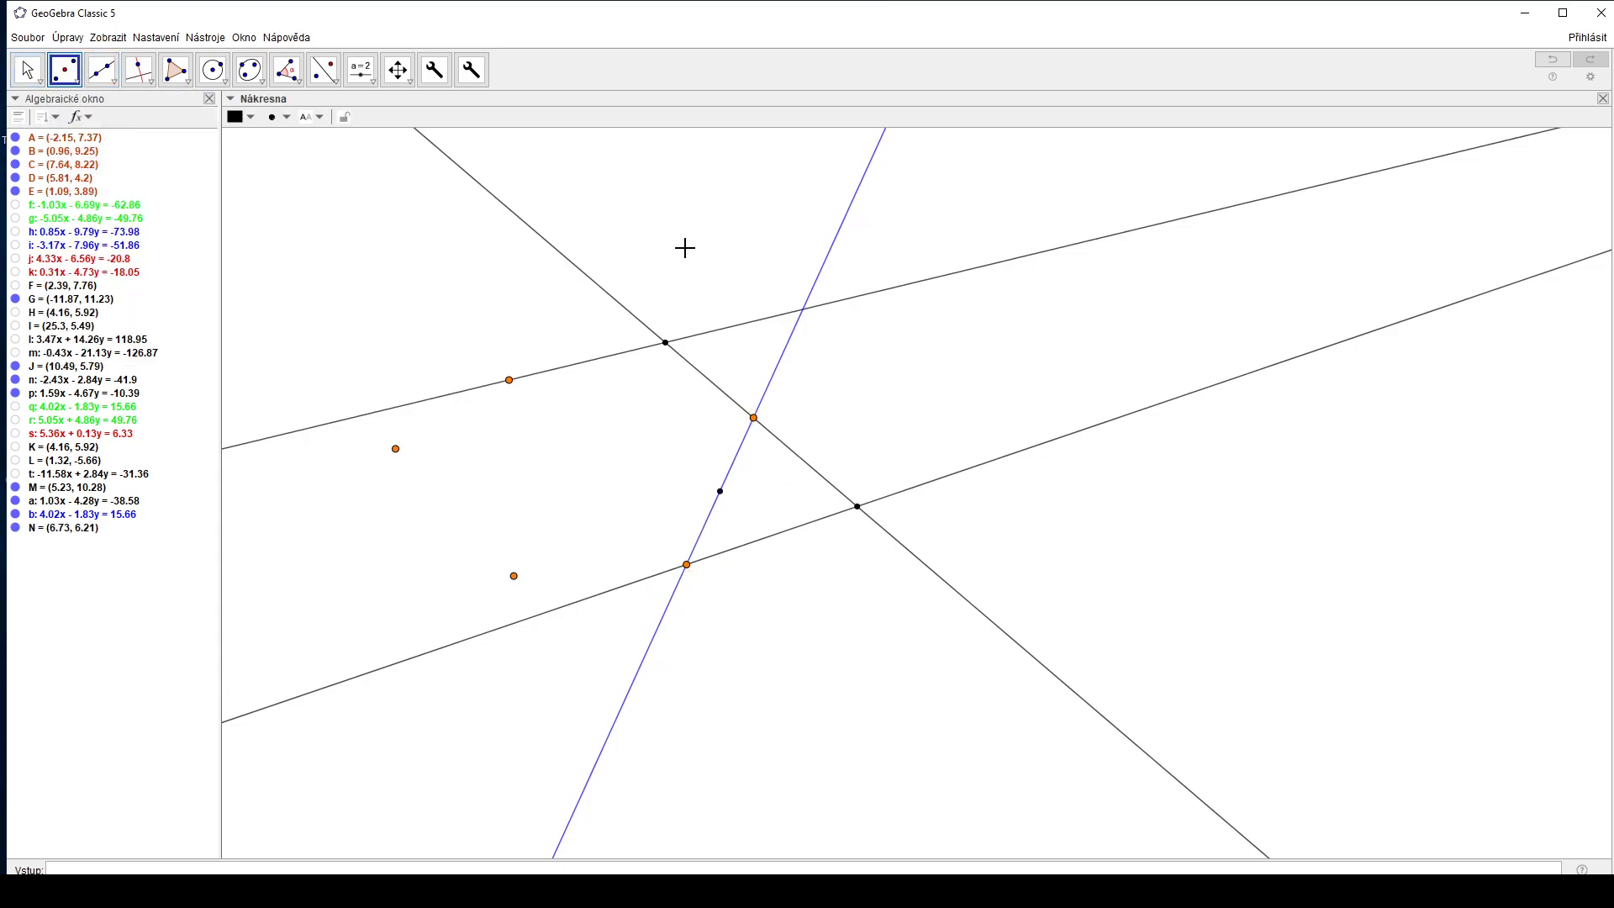
Draw red circle c centred at N through point C, then select the blue line
click(213, 69)
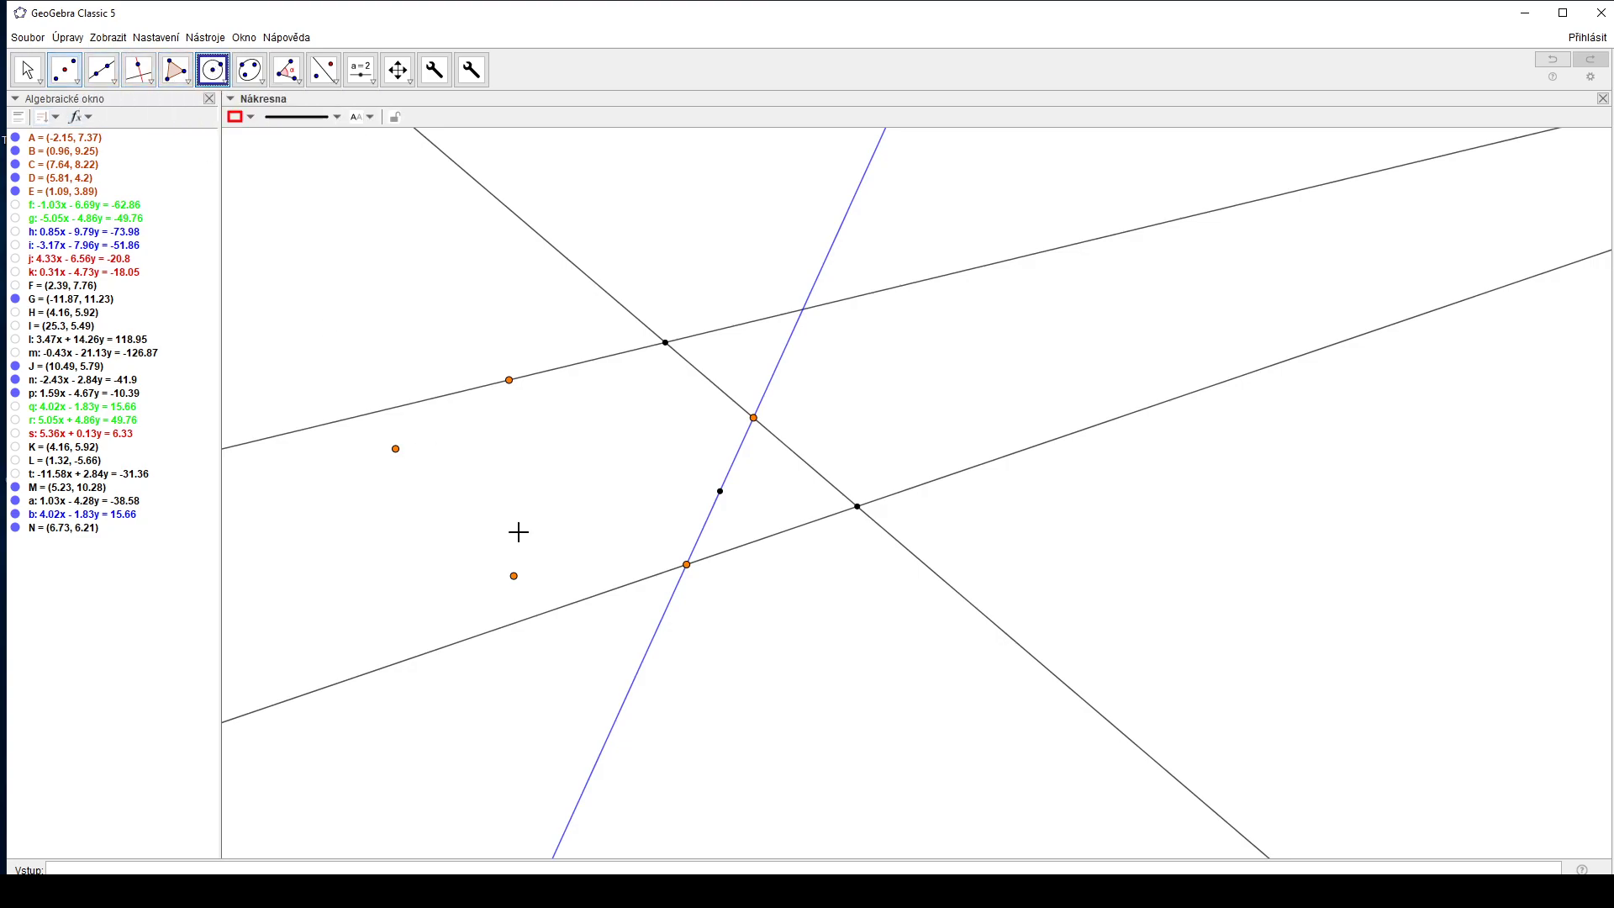
click(721, 492)
click(754, 418)
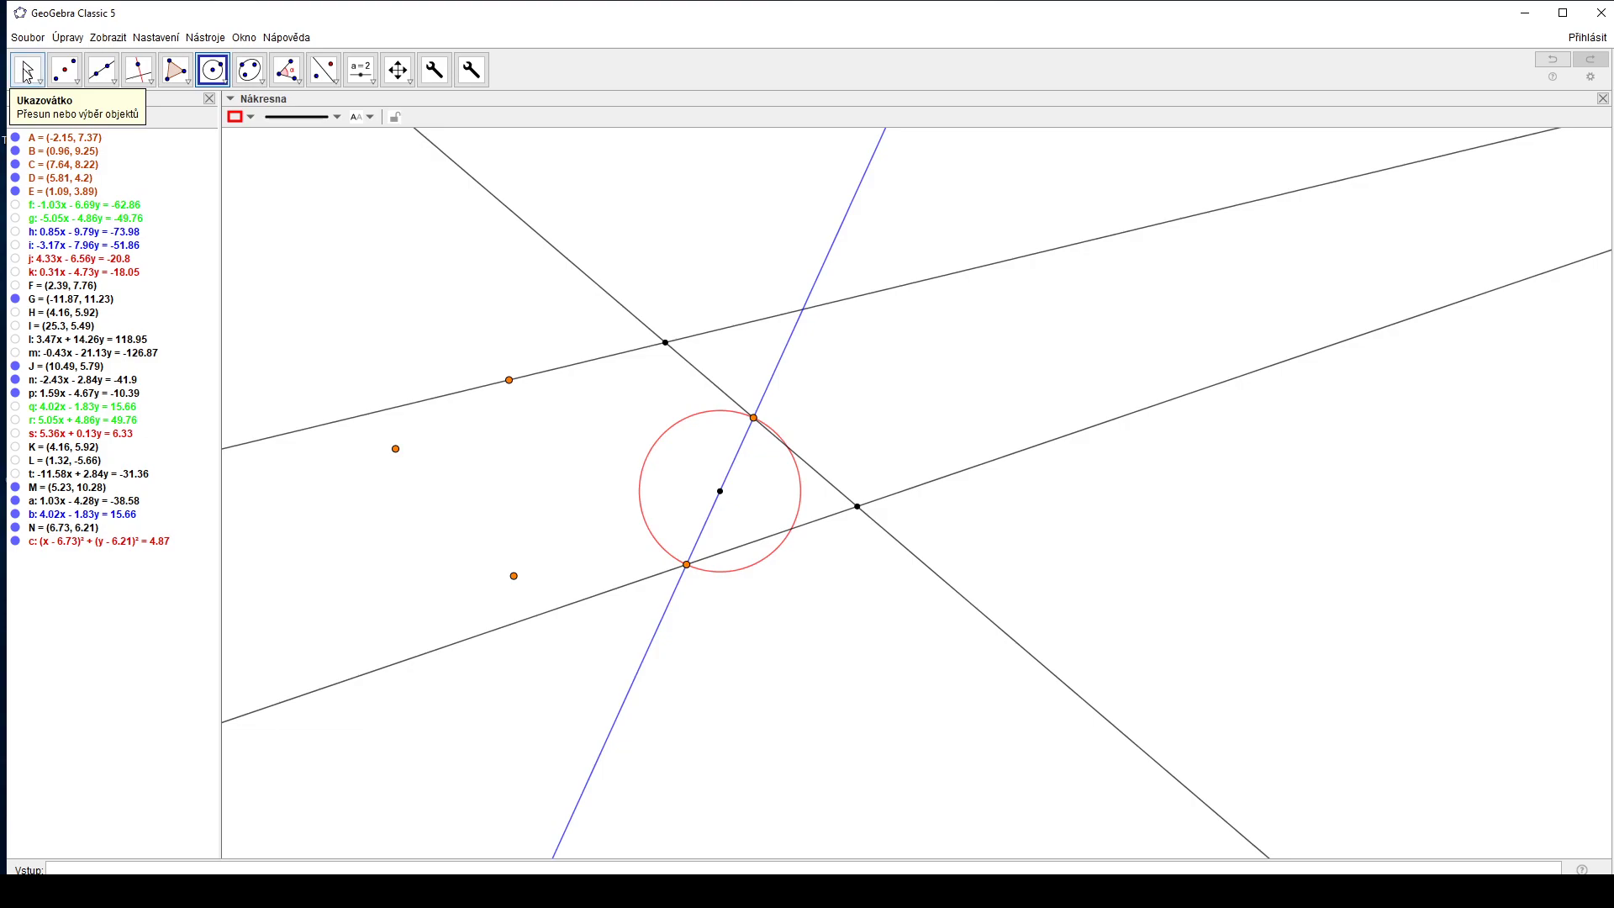
click(27, 69)
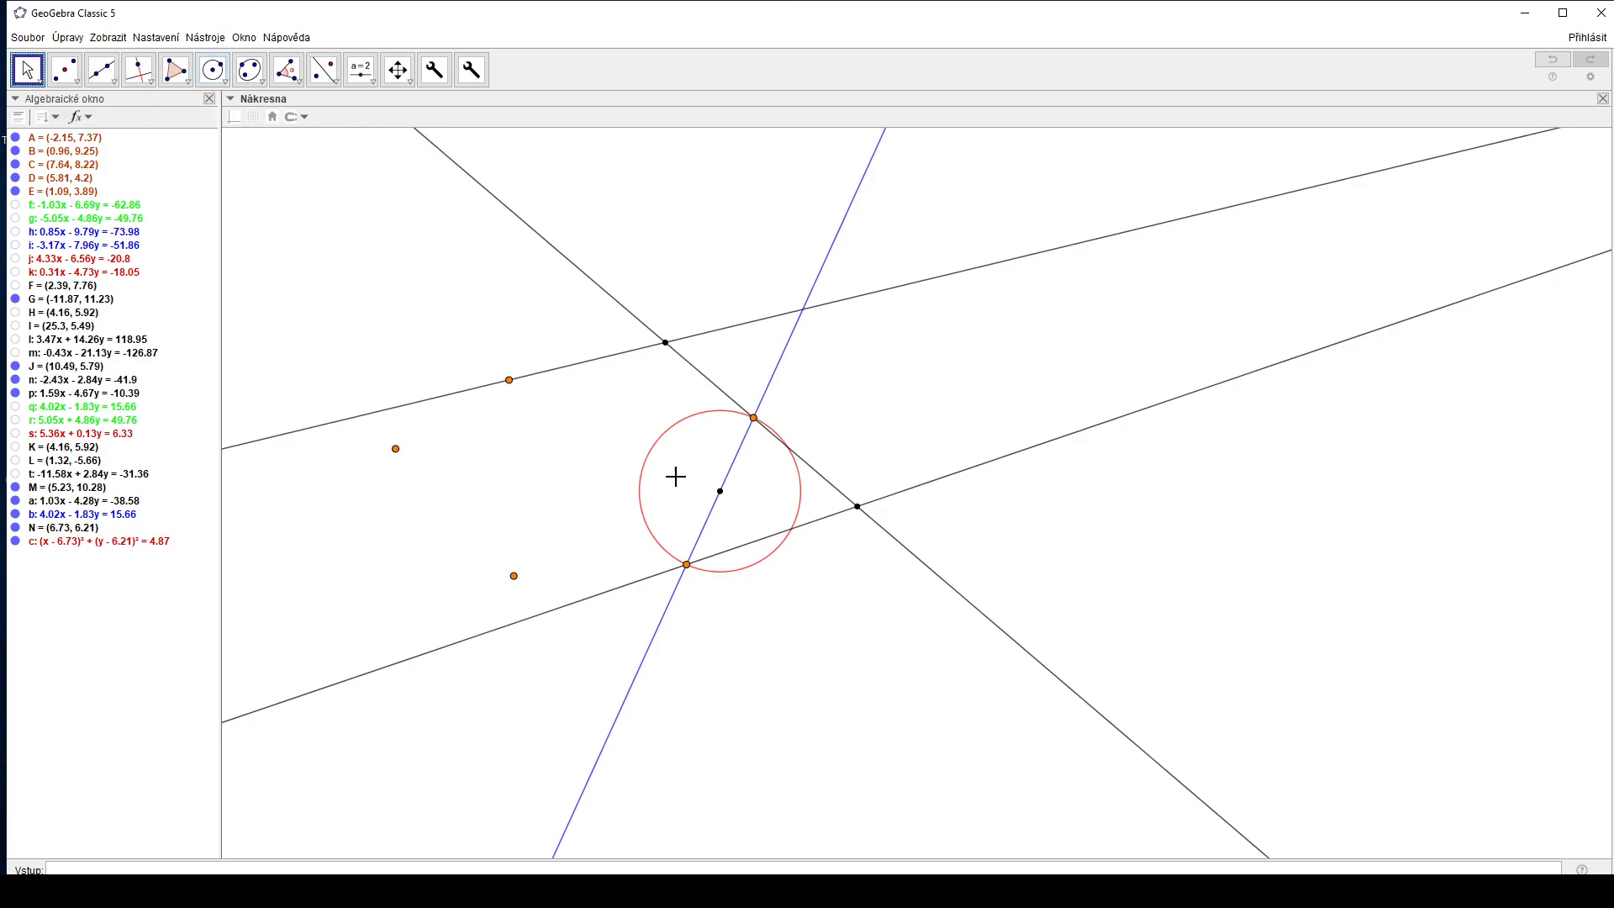
click(819, 281)
Rename the blue line to 'Axis'
text(Axis)
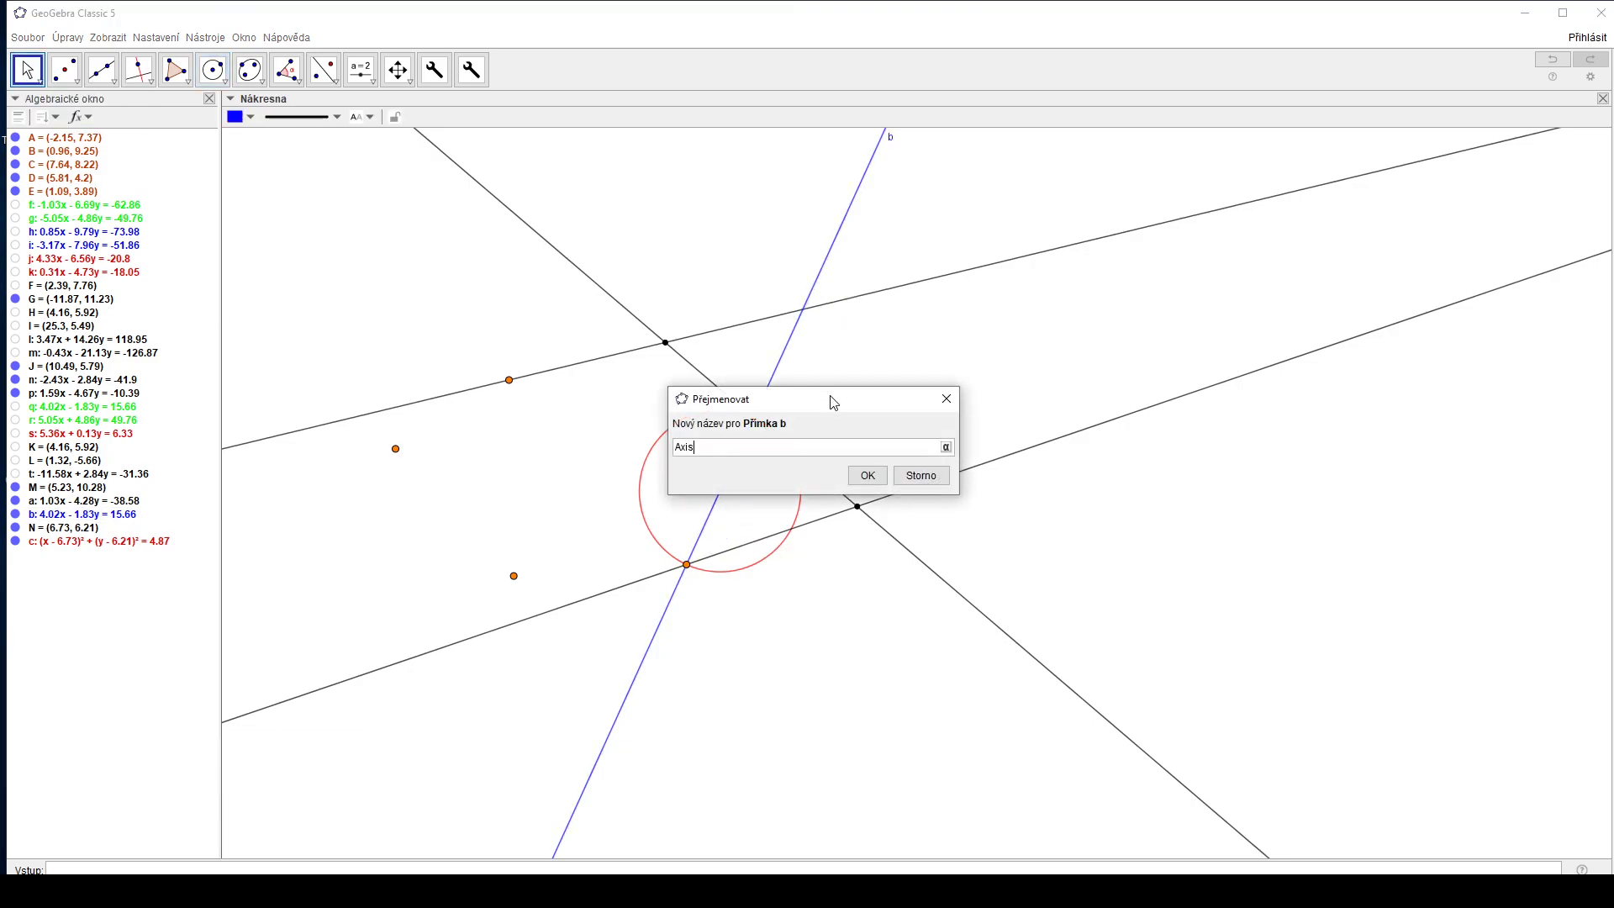
click(868, 476)
click(26, 67)
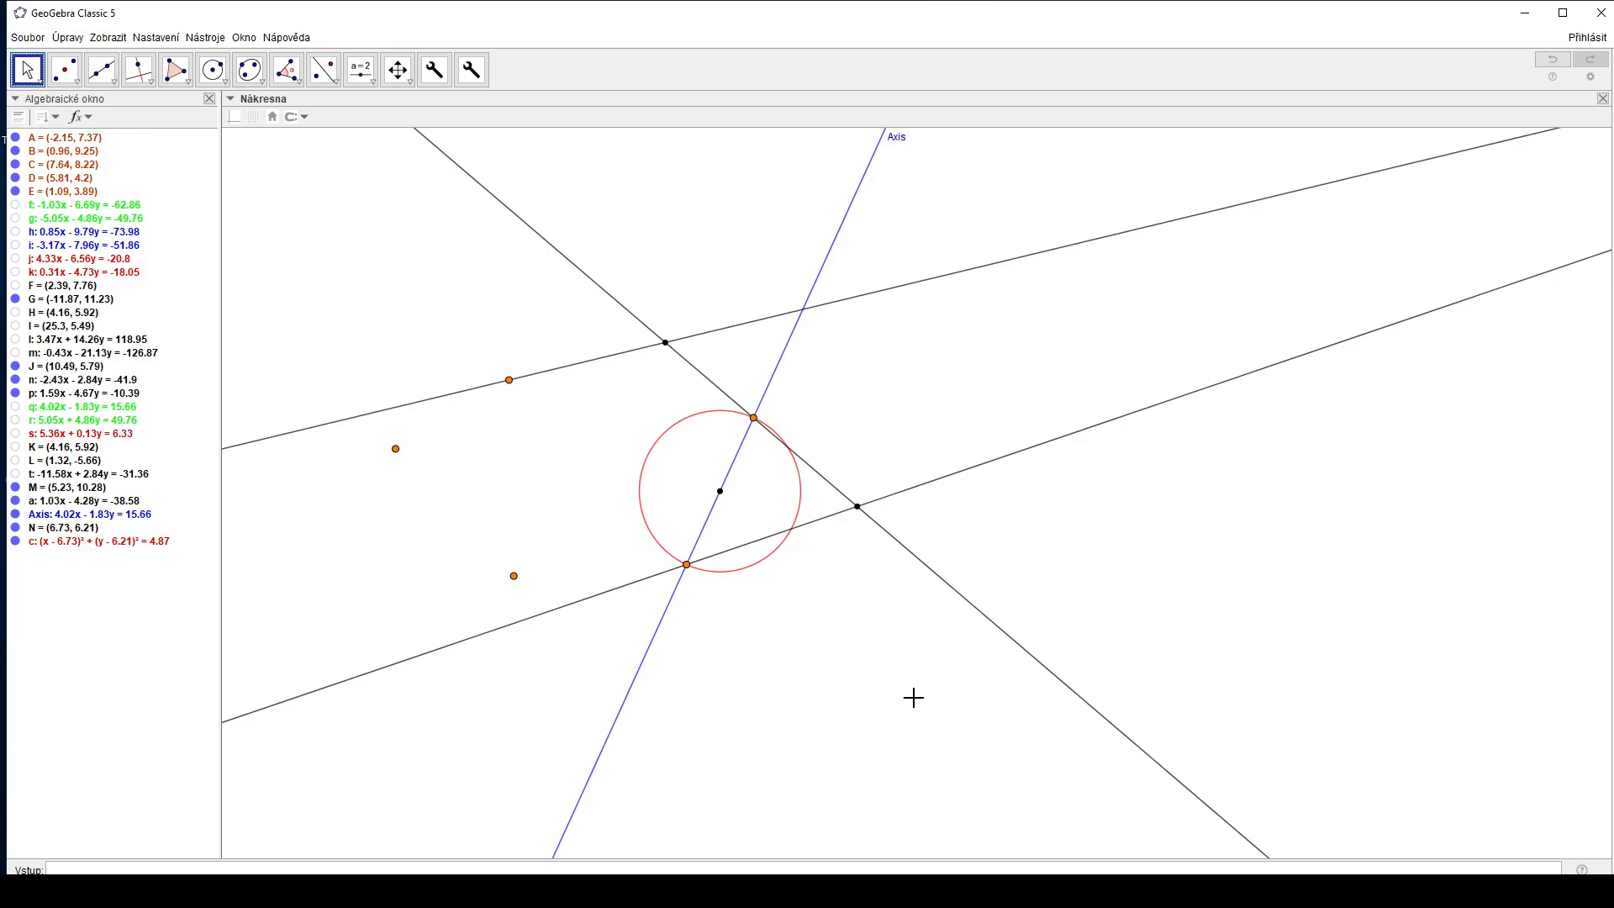
Select points C, D, J and lines n and p to review the construction
click(753, 419)
ctrl+click(688, 568)
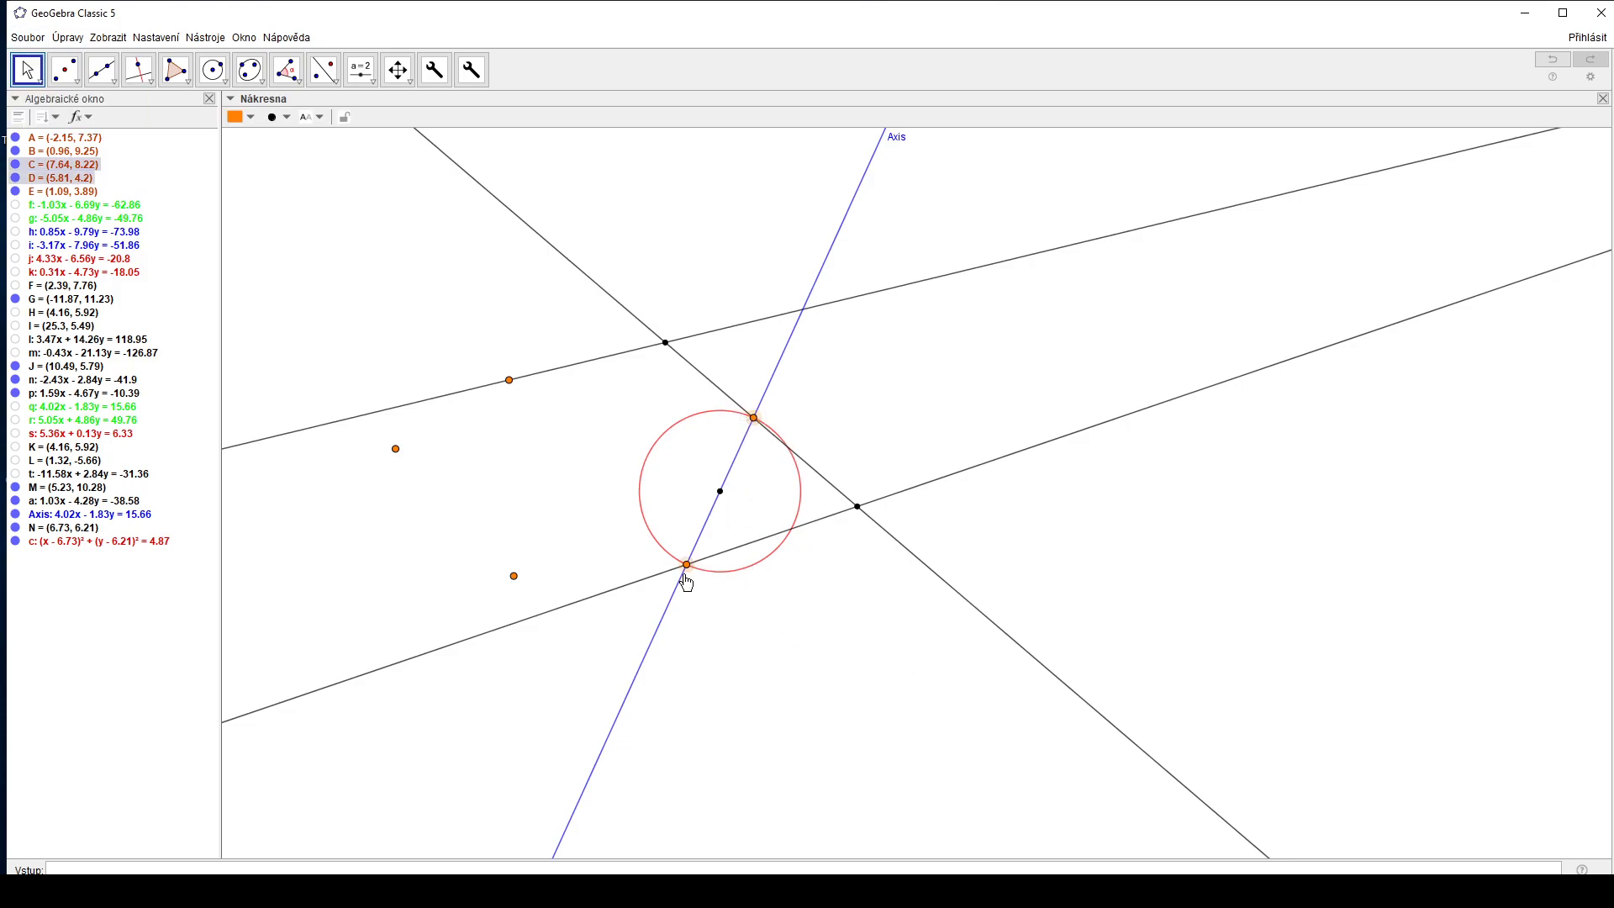
click(816, 639)
drag(821, 683, 829, 665)
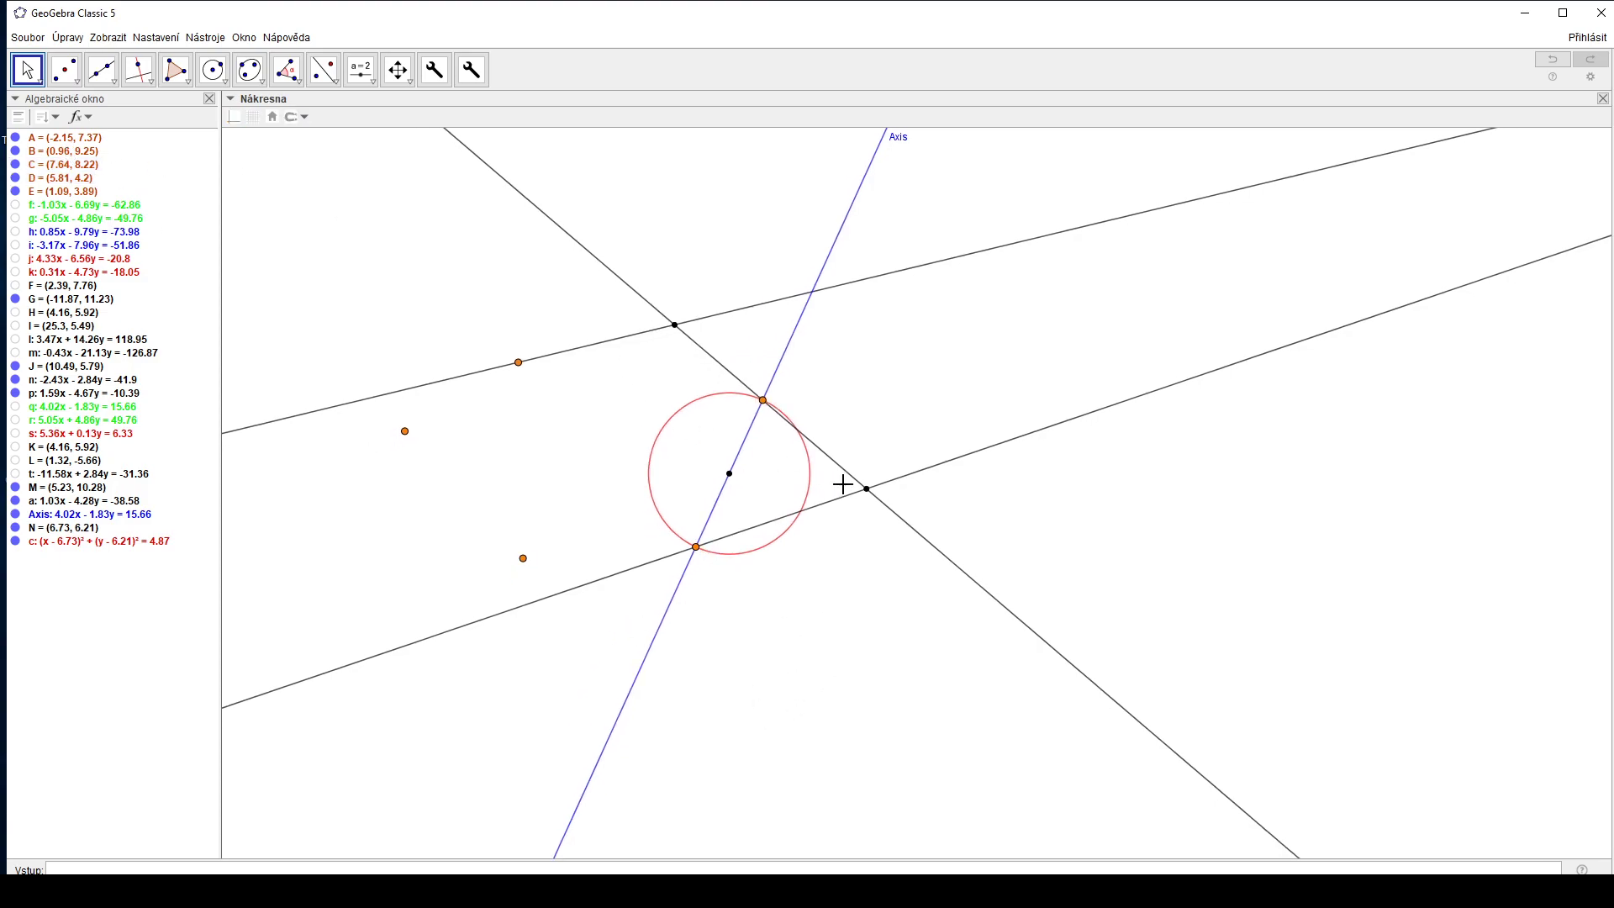
click(872, 500)
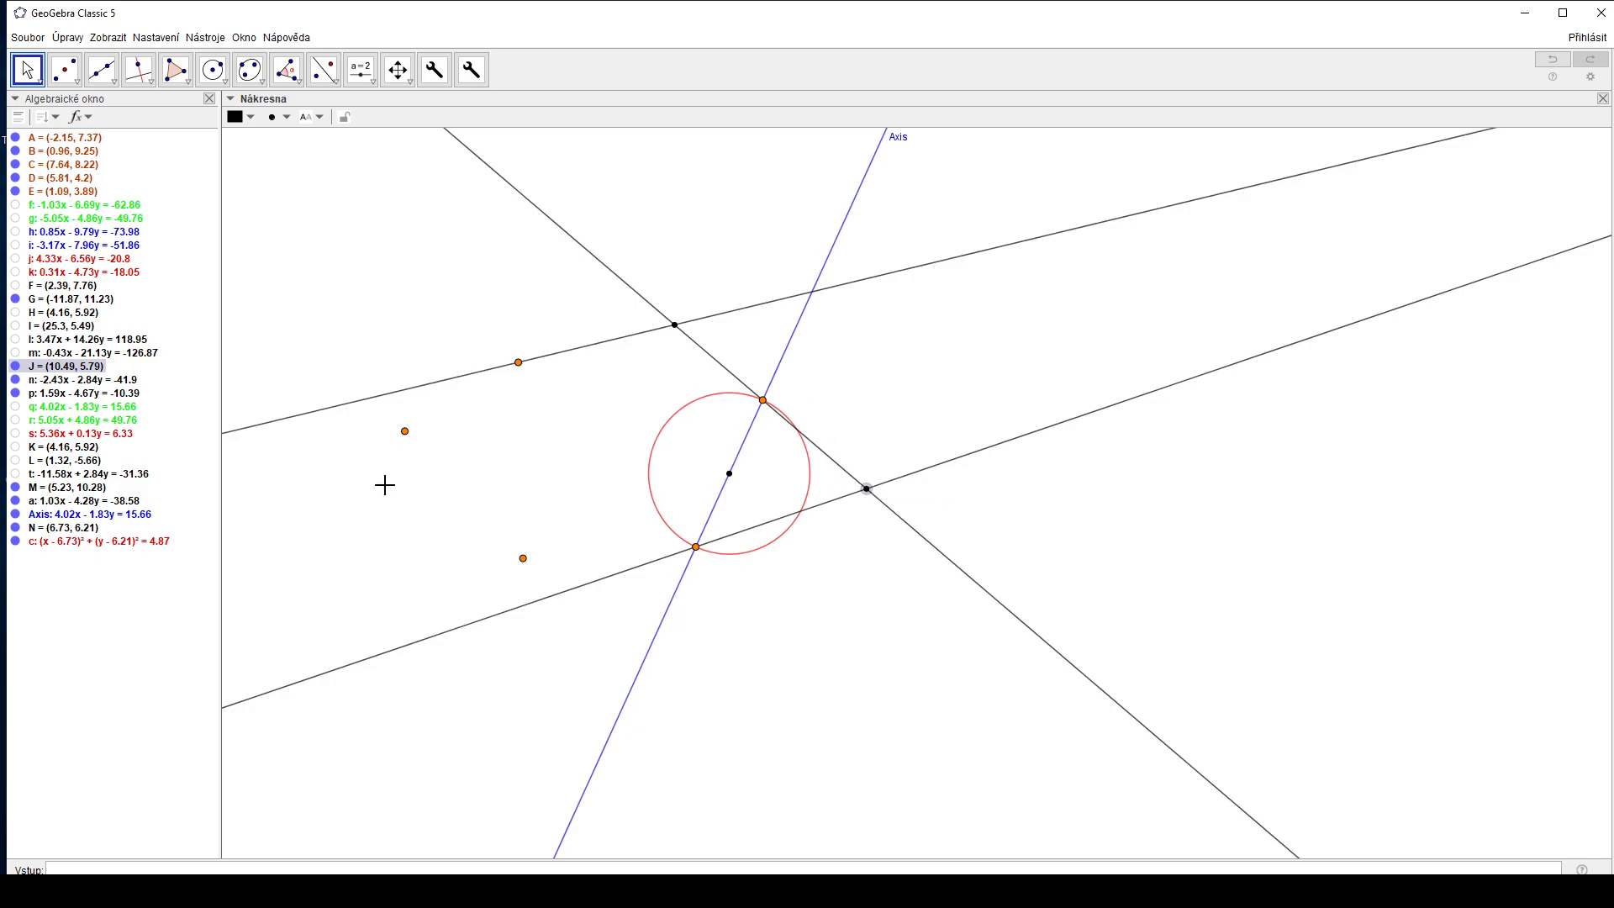
click(834, 462)
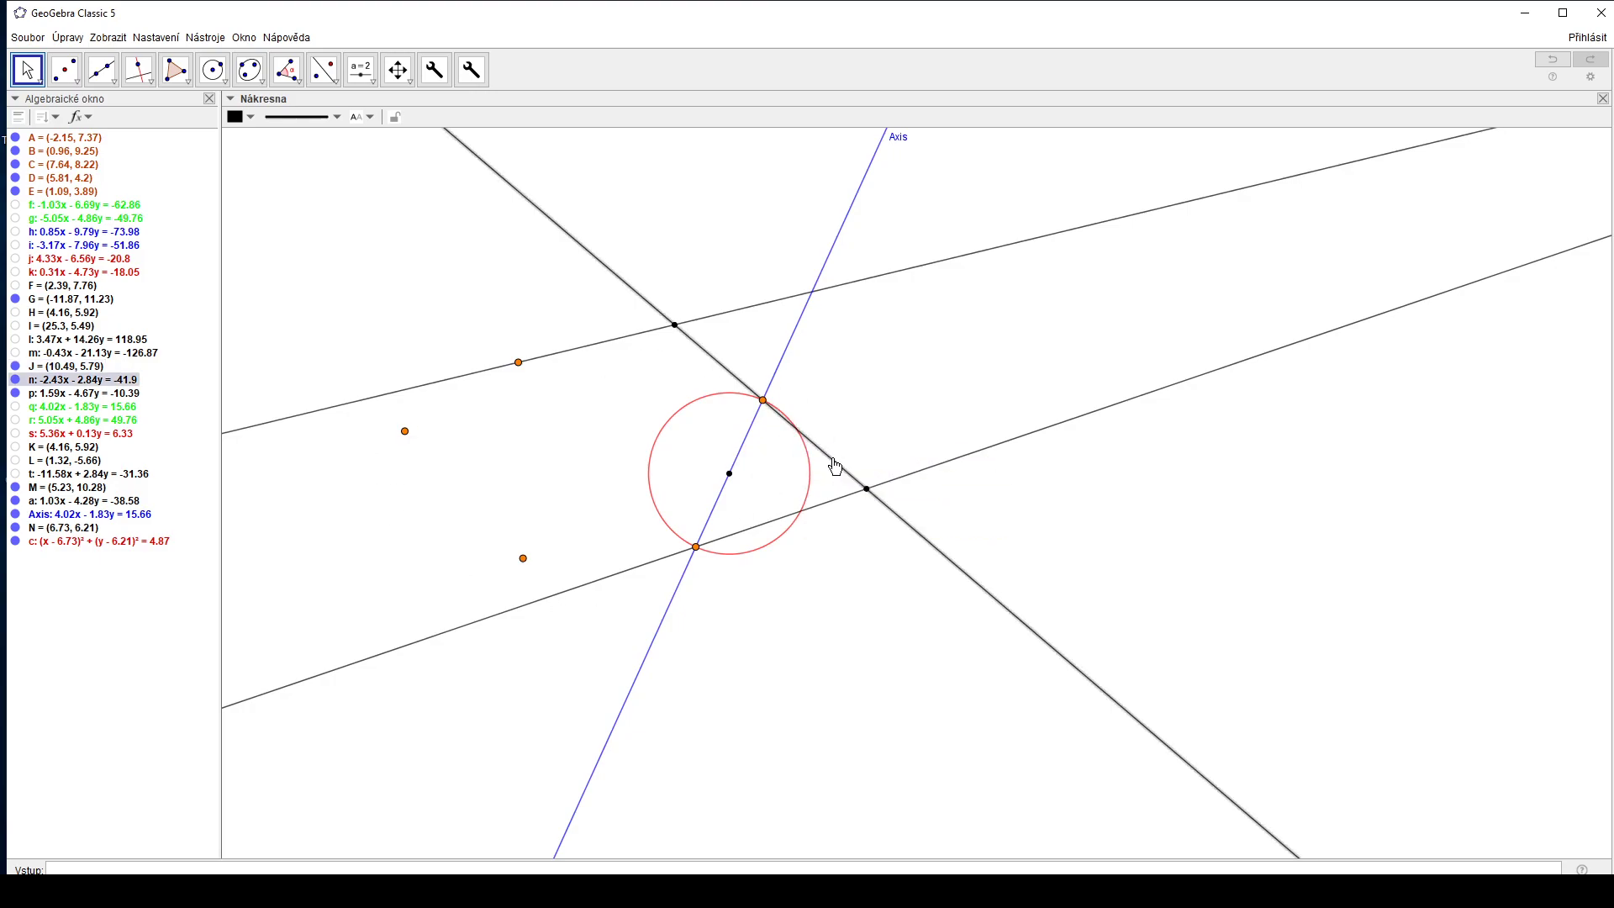
ctrl+click(834, 501)
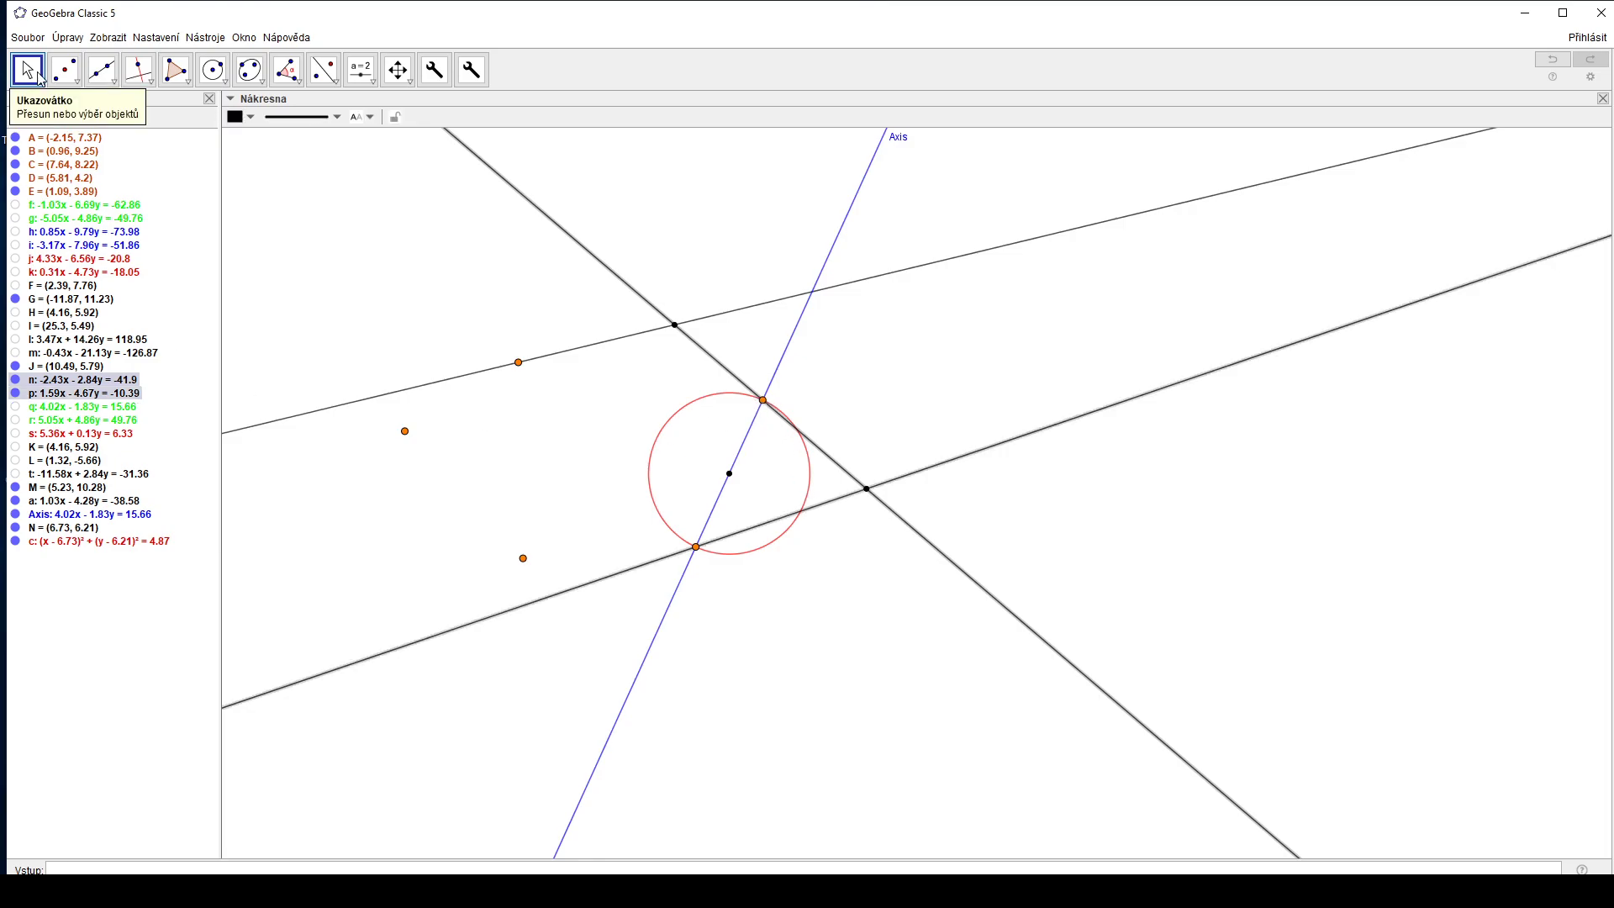
click(138, 69)
Draw blue perpendiculars to Axis through both orange points on the circle
click(745, 449)
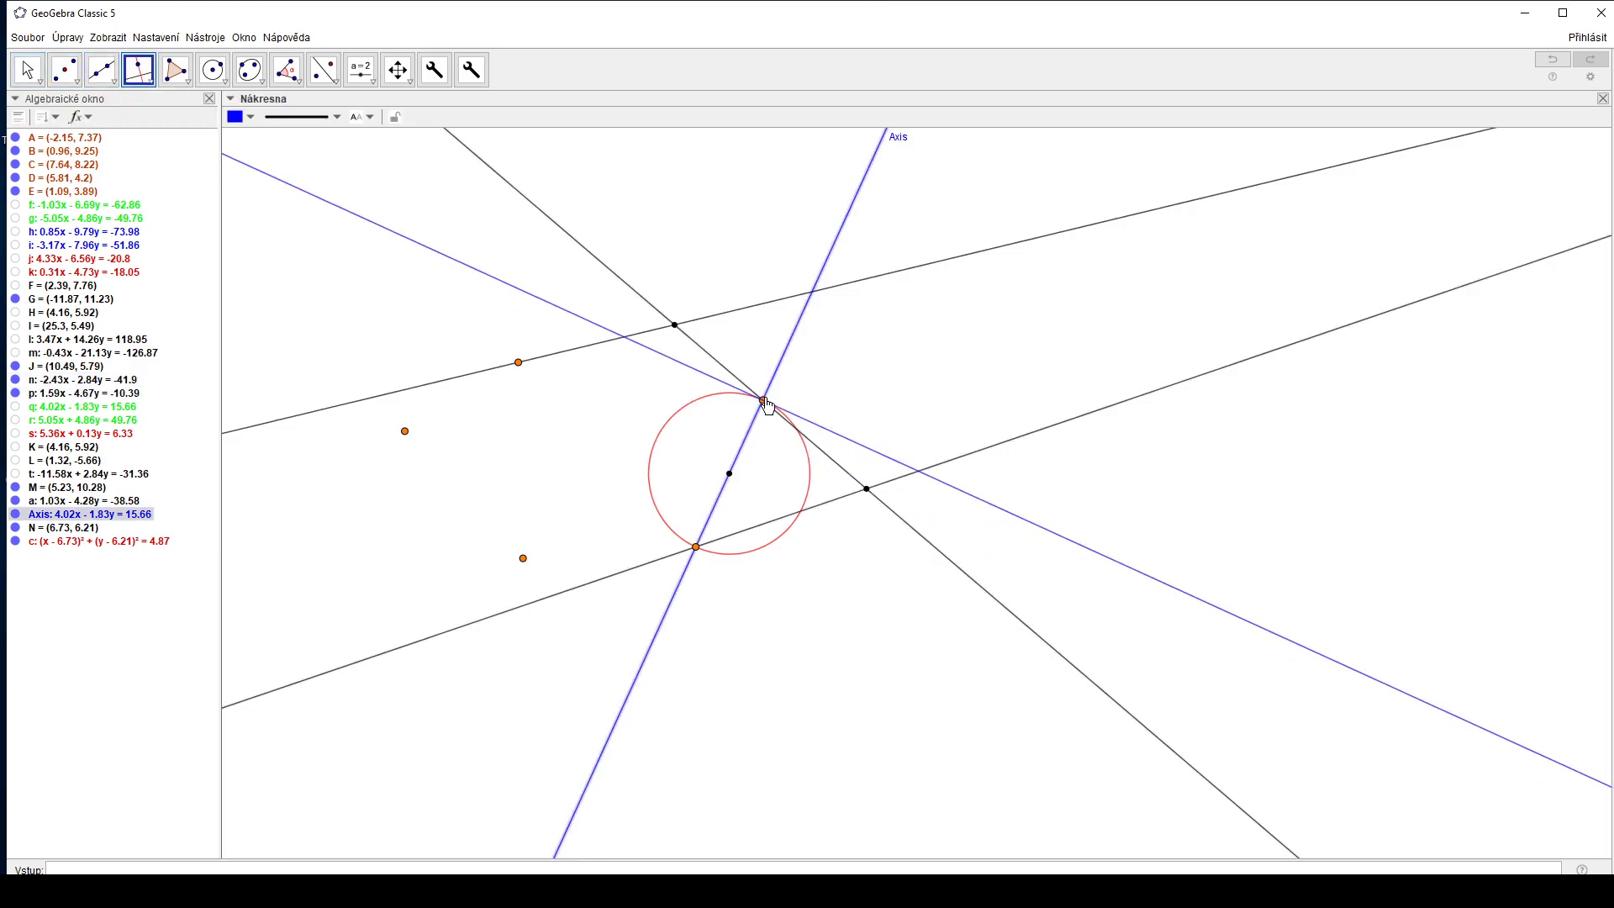
click(763, 401)
click(711, 523)
click(696, 547)
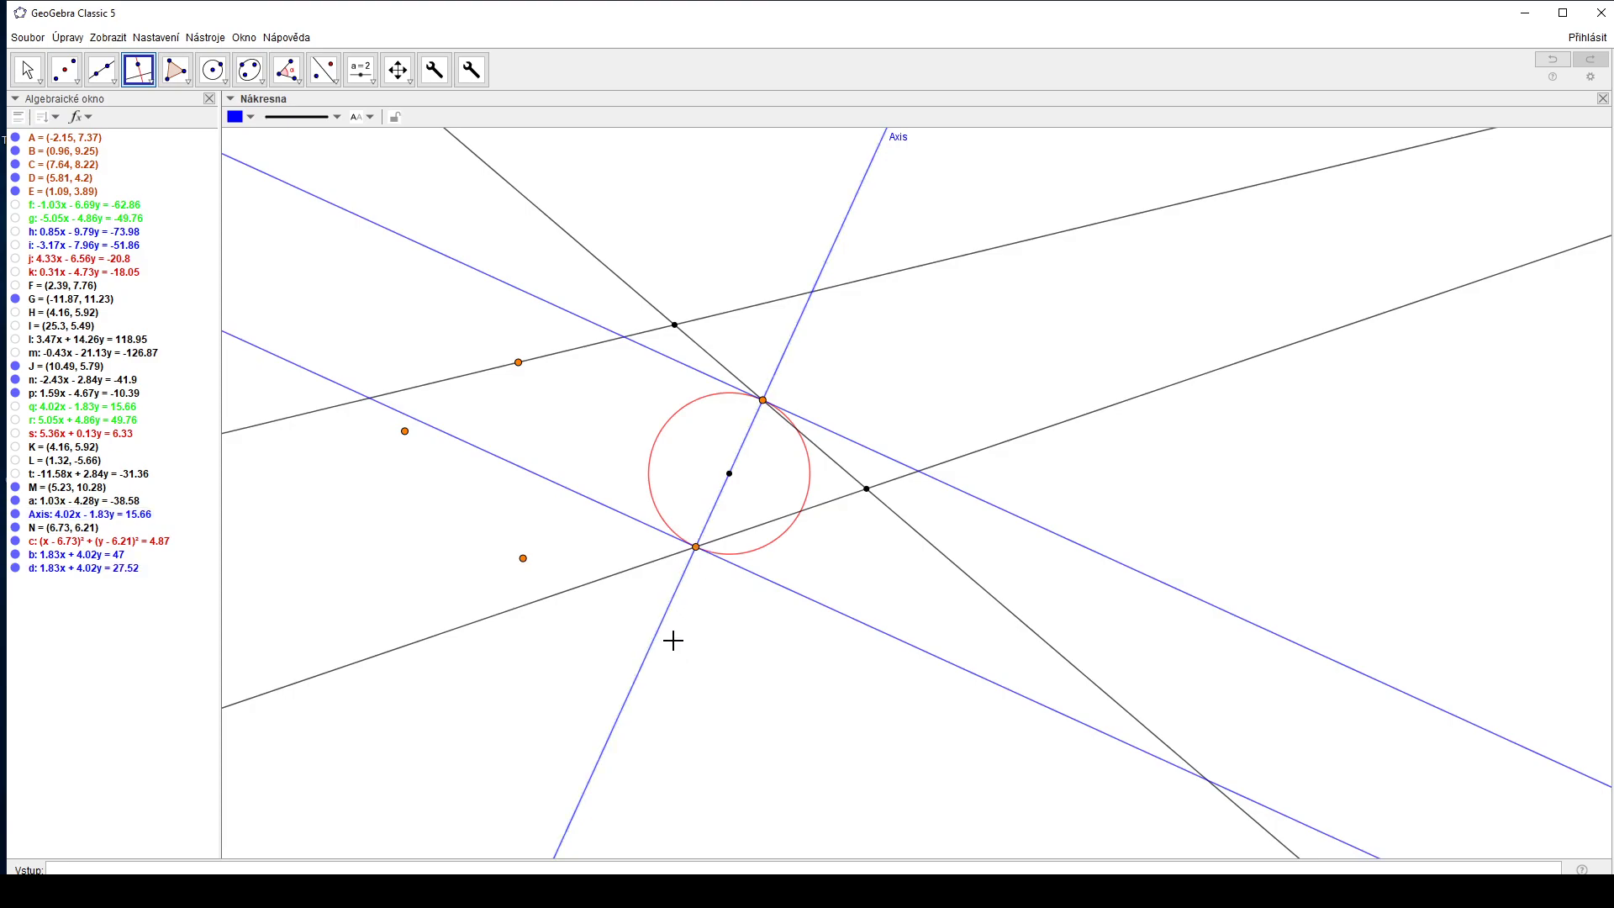
key(Escape)
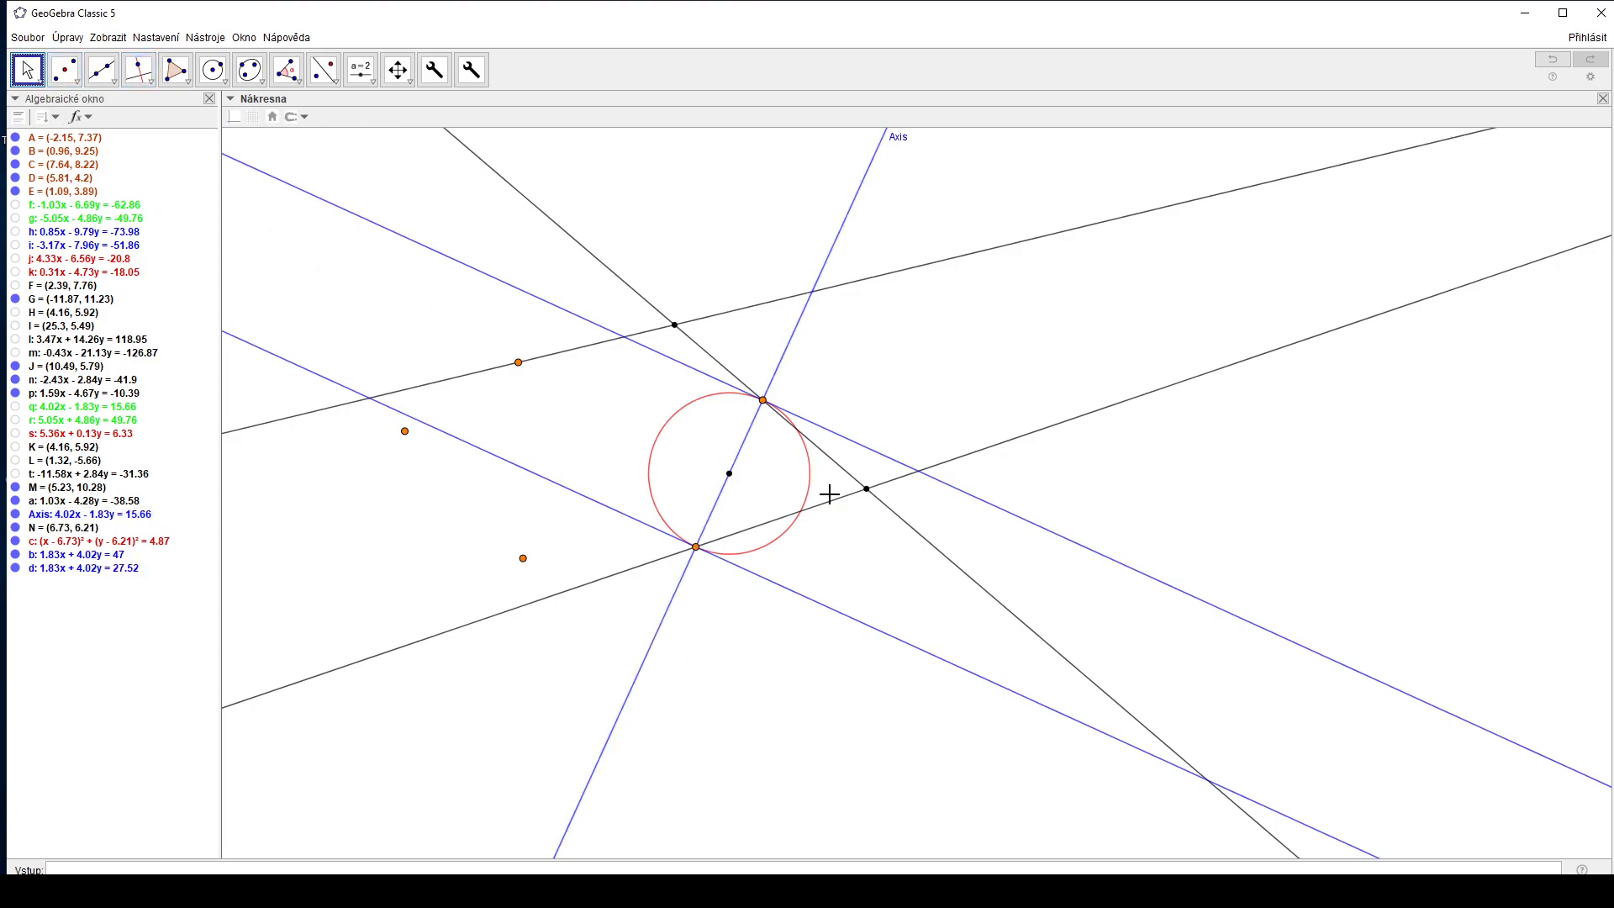
Draw line e parallel to Axis through intersection point J
click(867, 489)
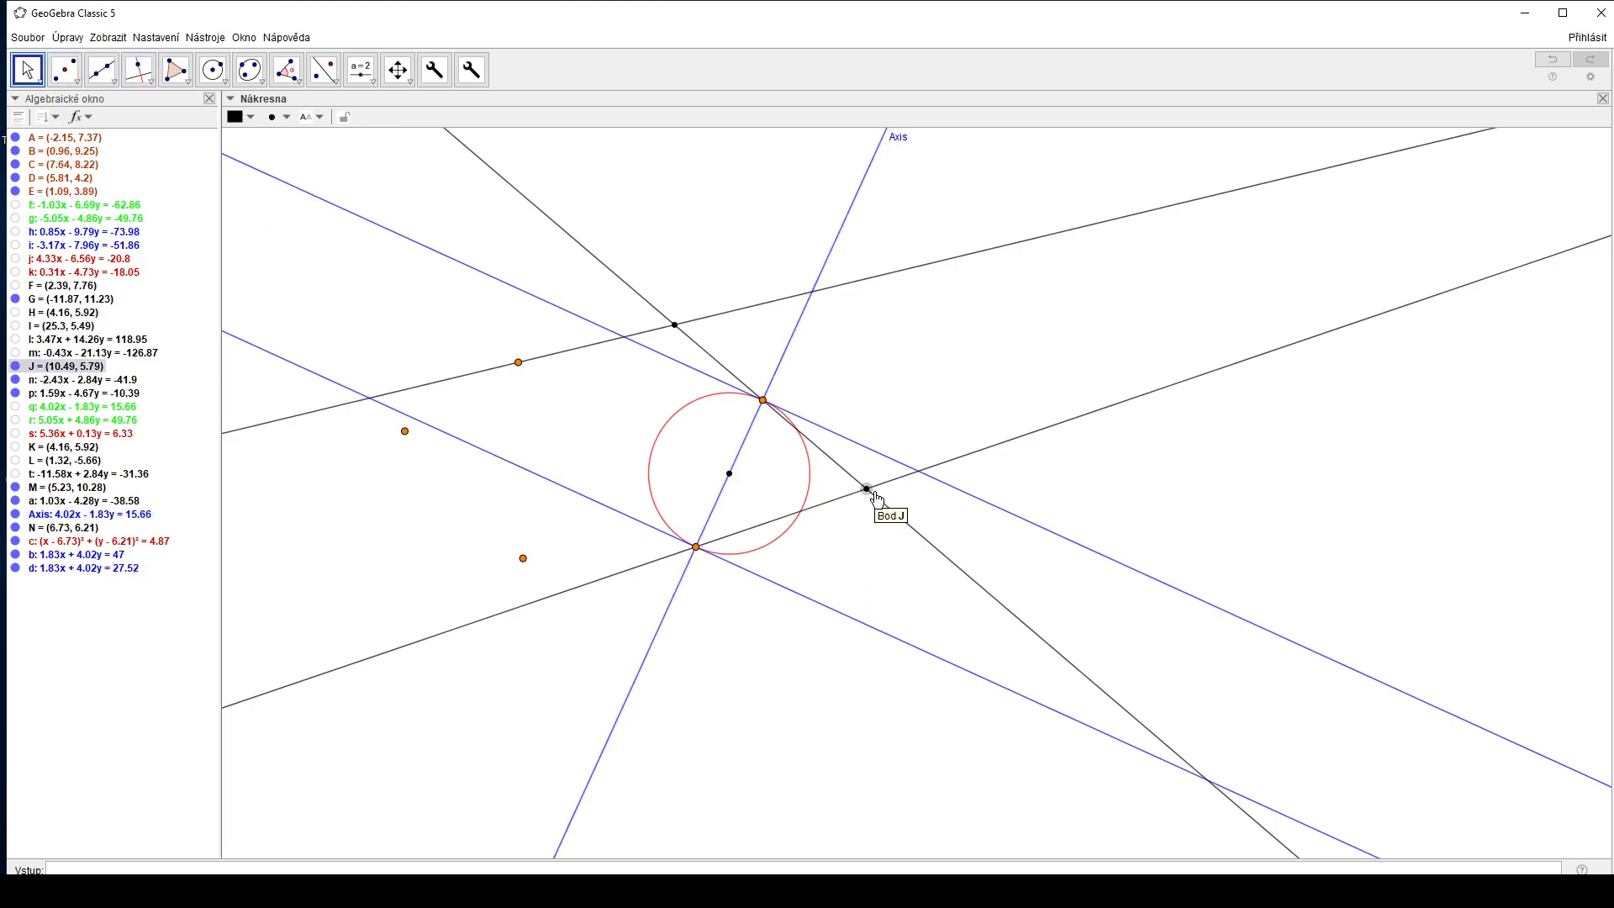
click(139, 69)
click(177, 138)
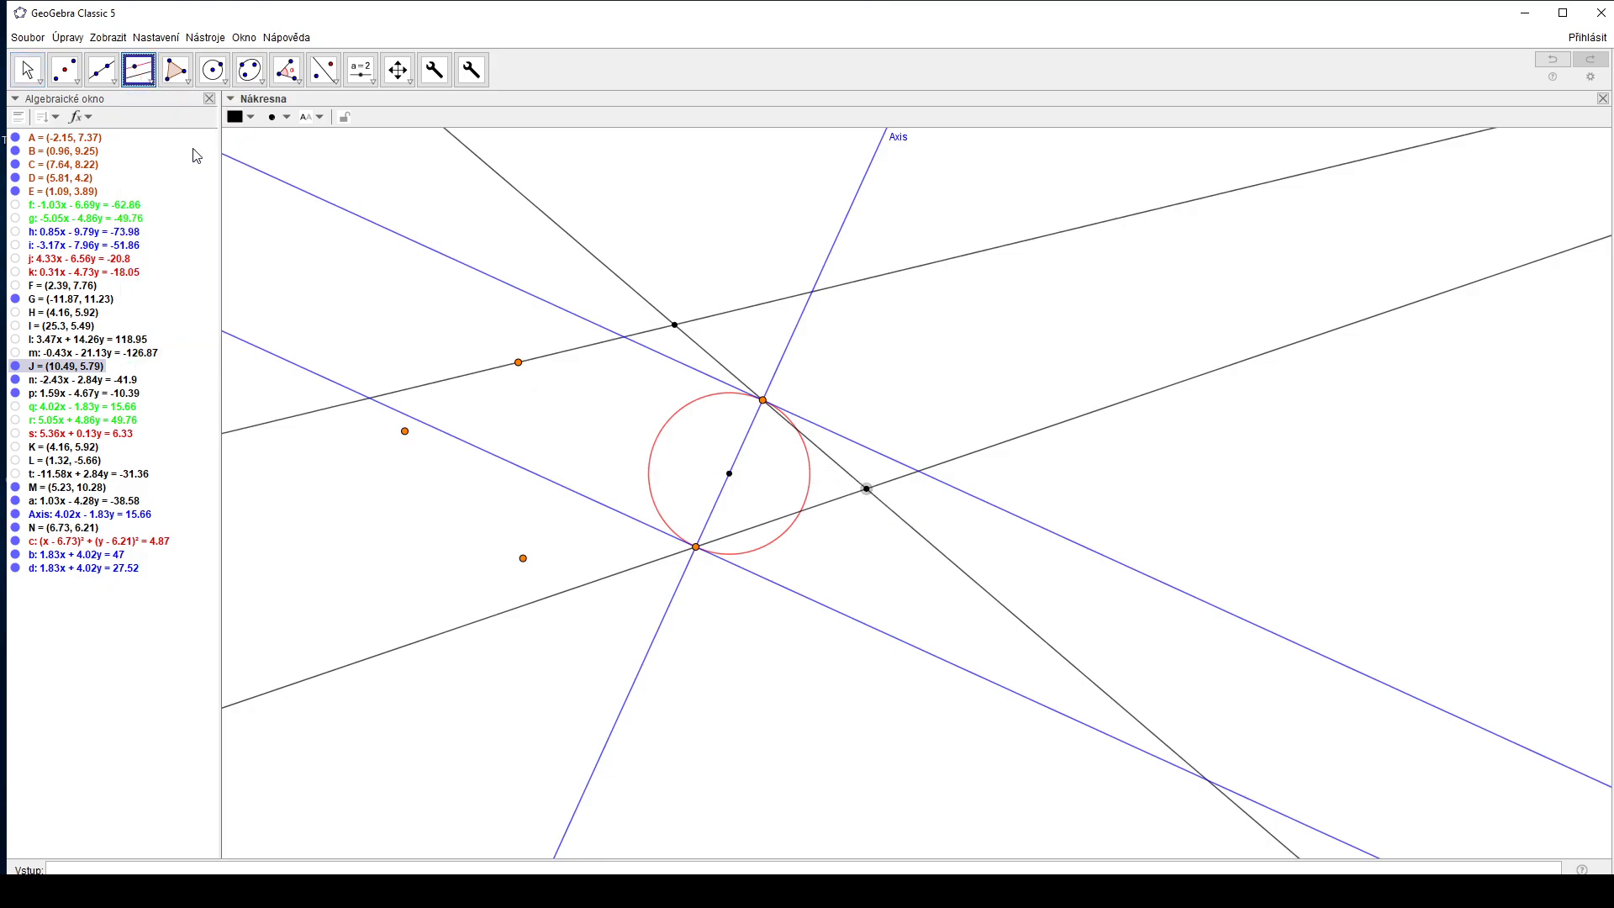
click(748, 448)
click(867, 489)
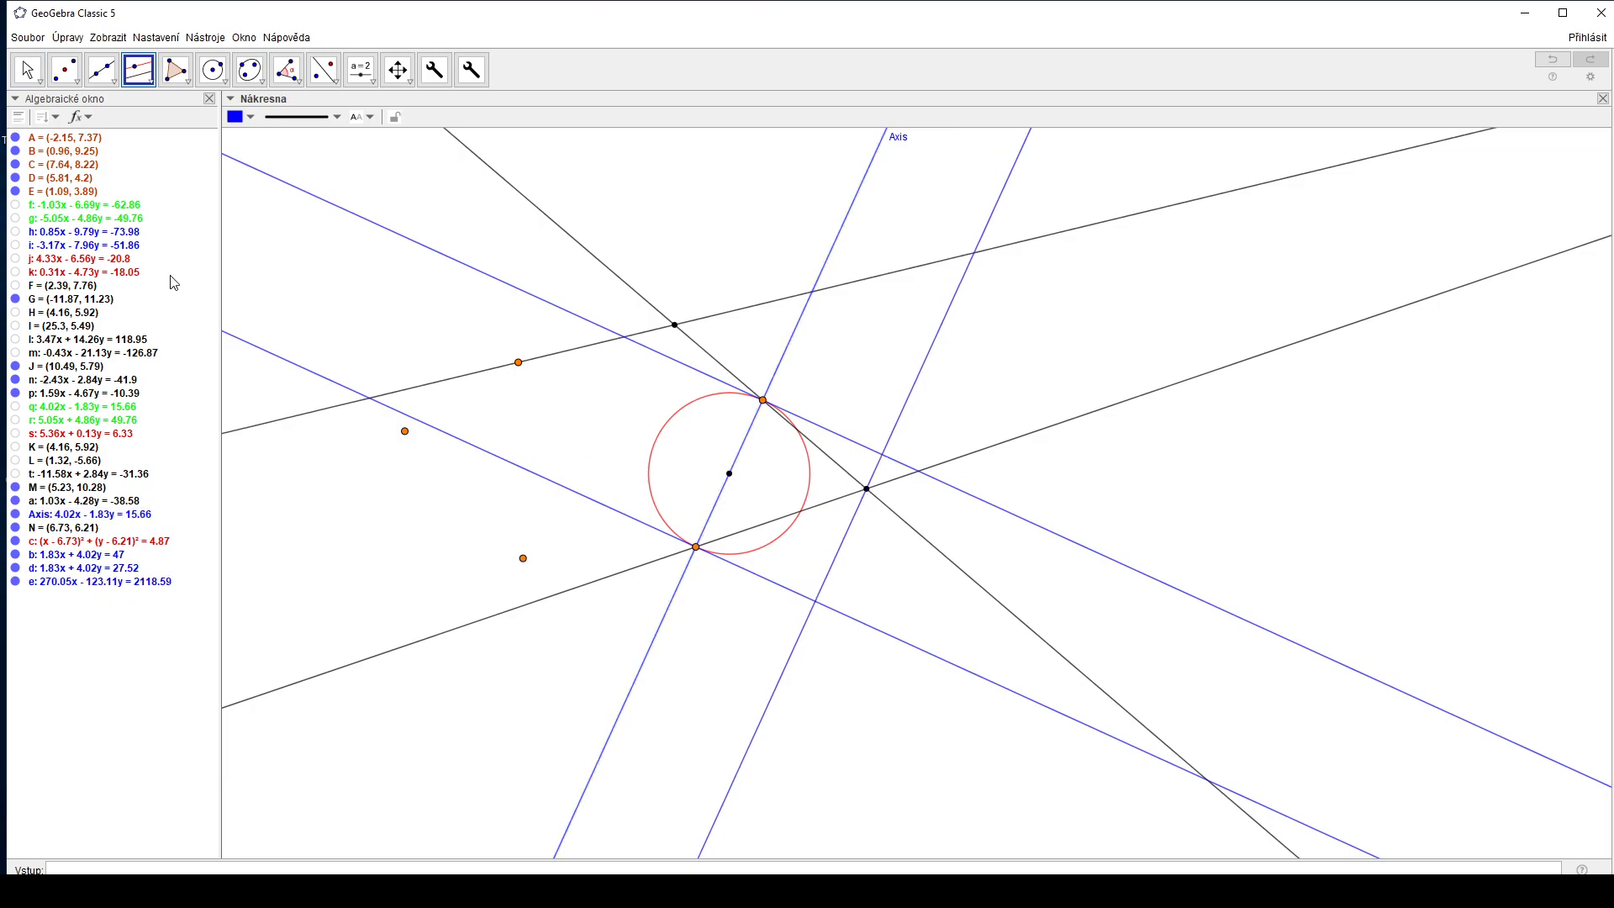
click(30, 69)
click(916, 386)
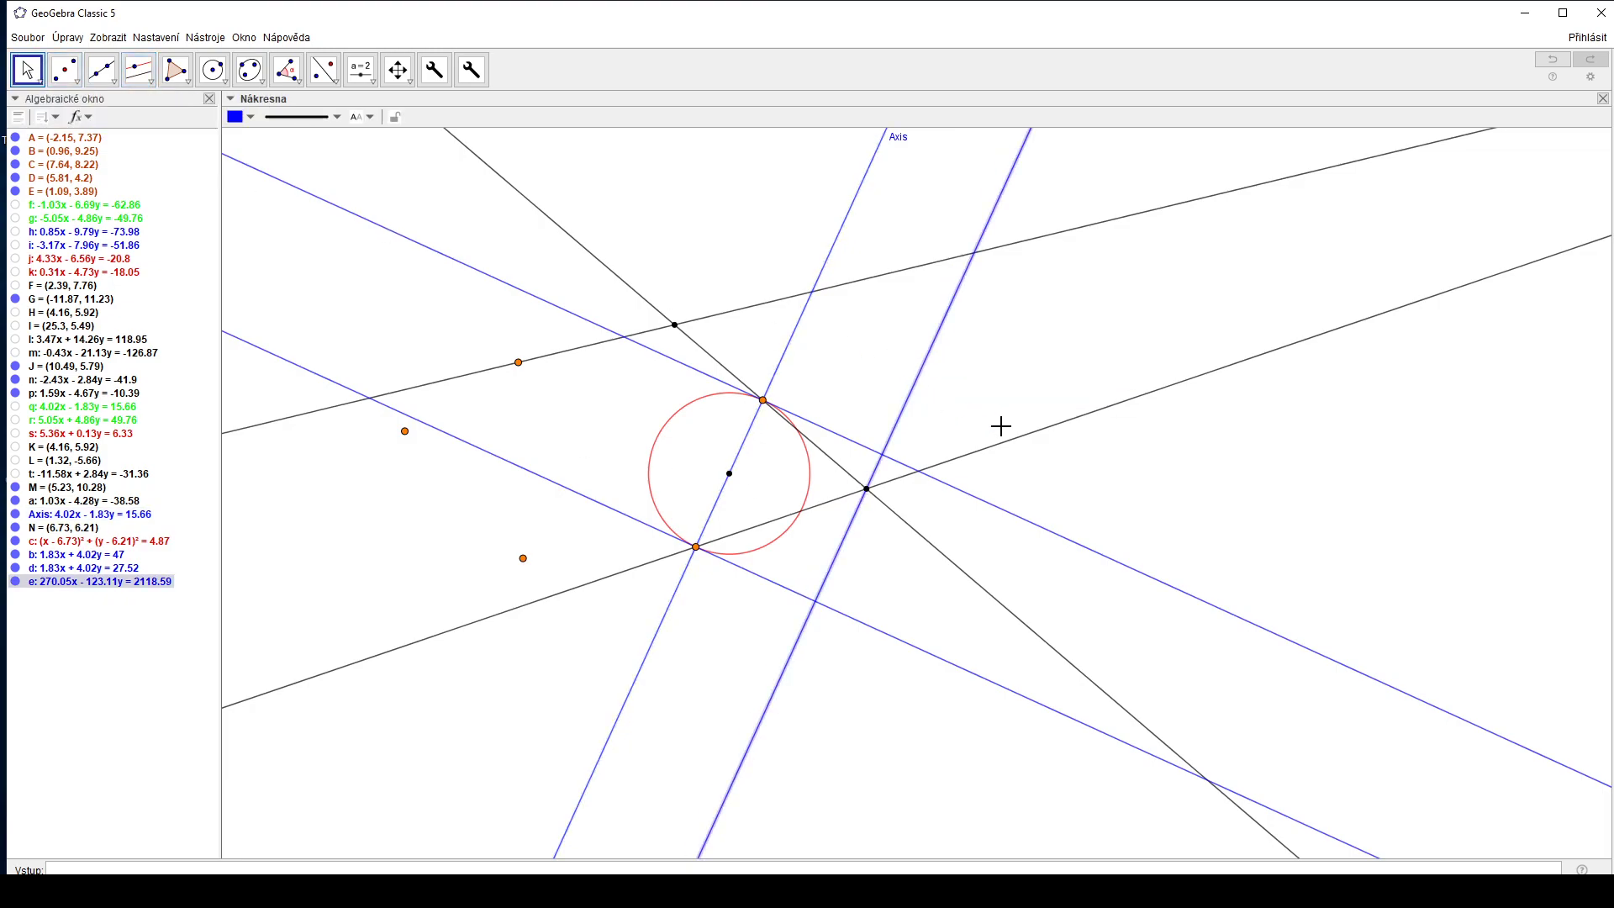
Rename line e to 'VanishingLineConic' and colour it orange
text(VanishingLineCon)
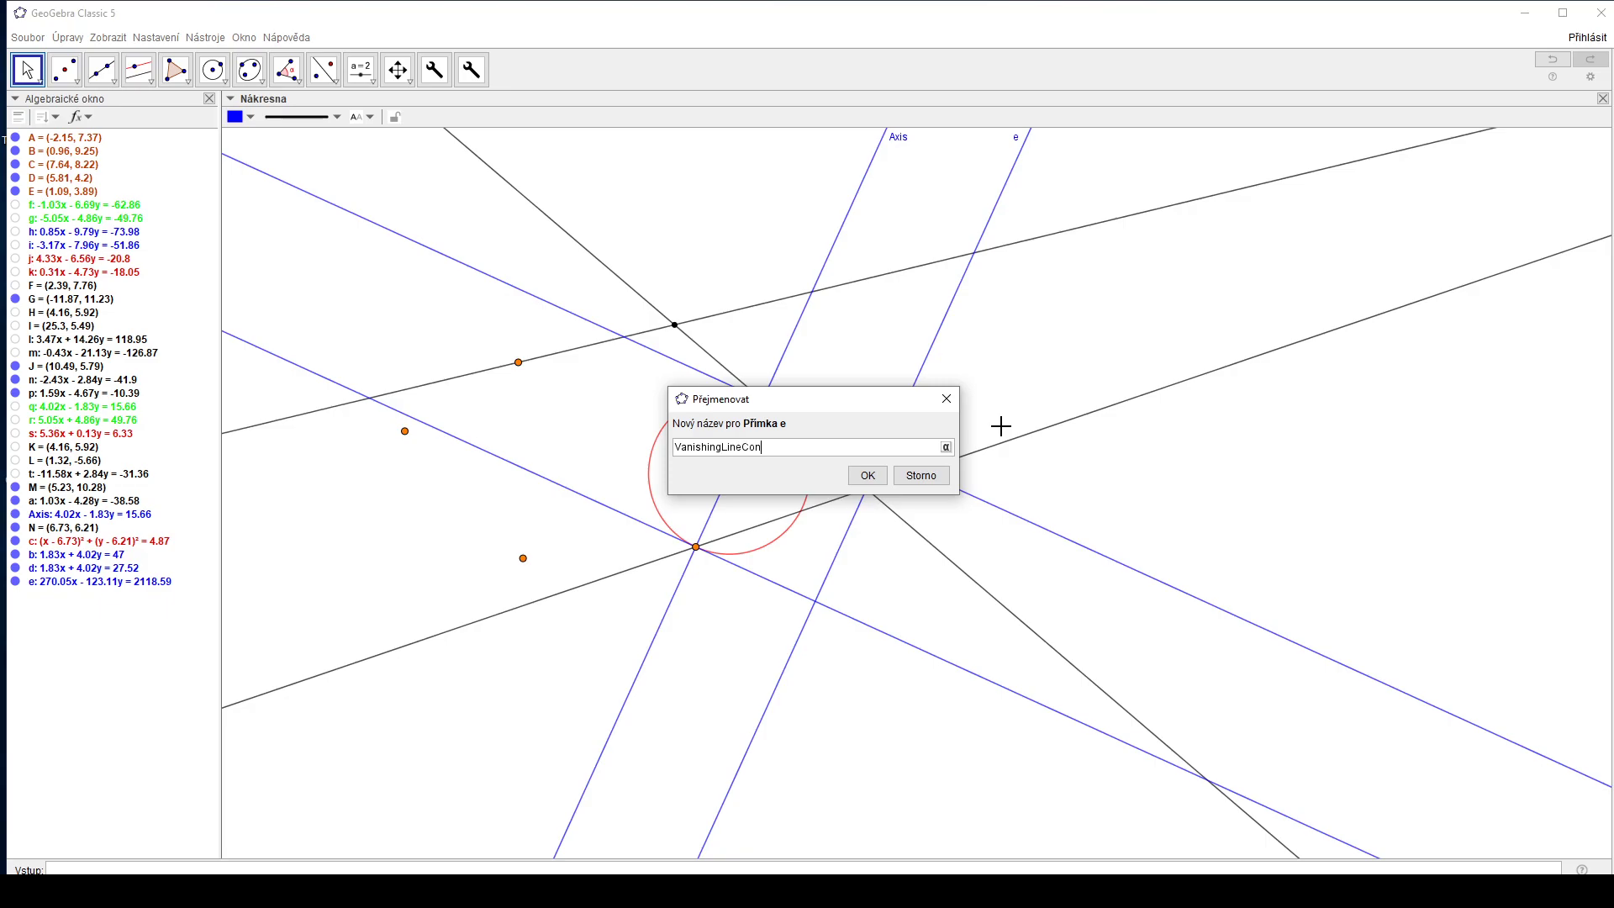
text(ic)
key(Return)
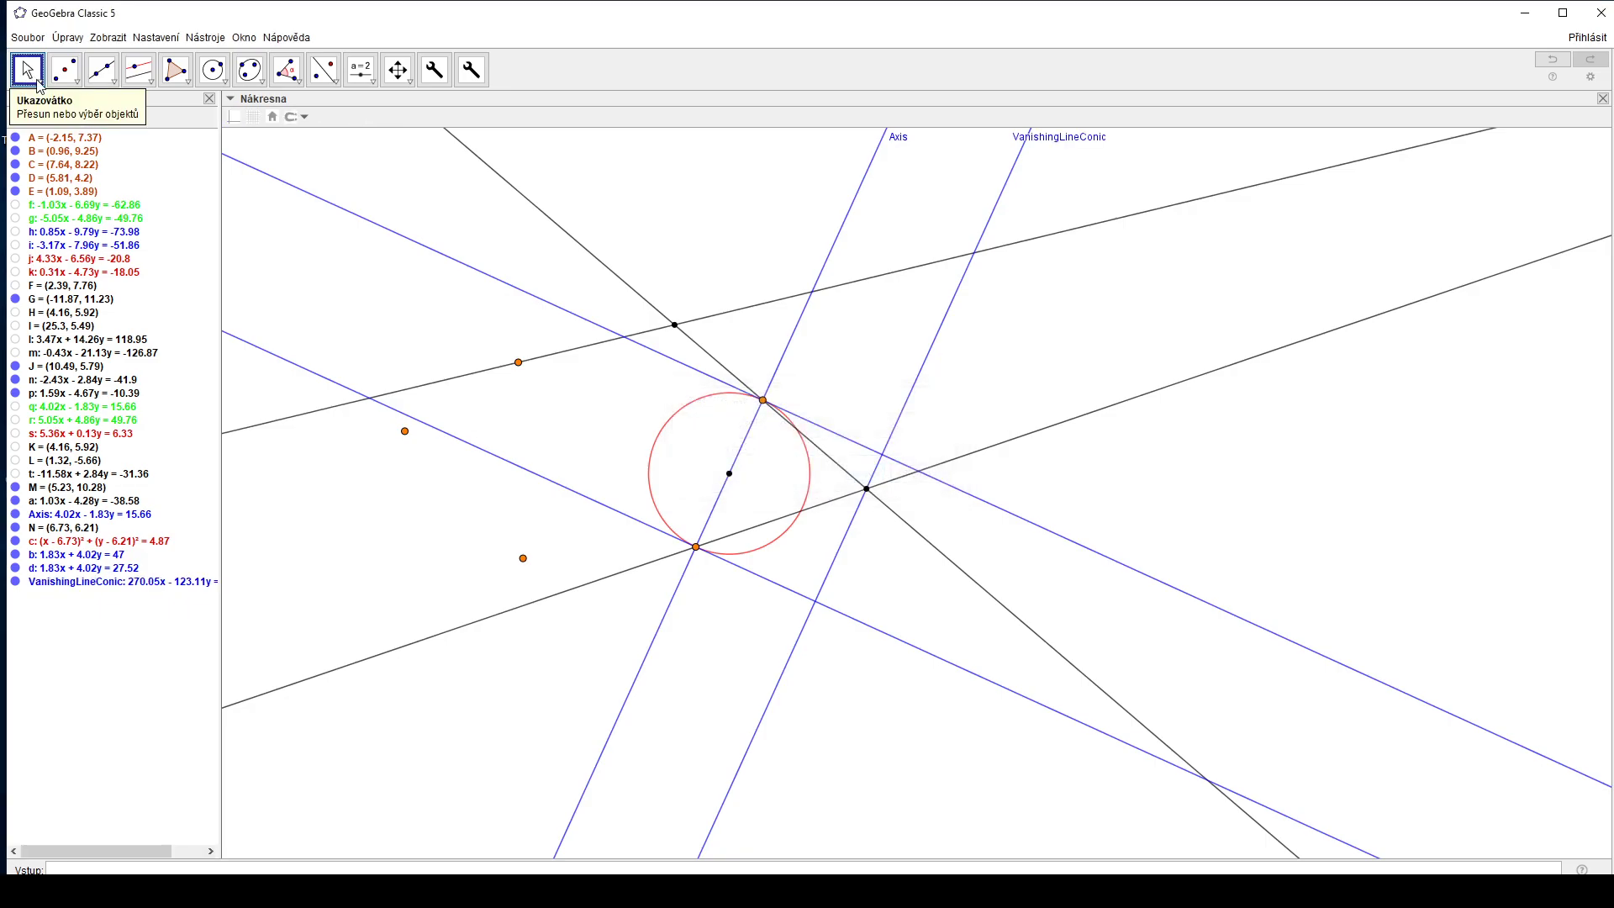
click(918, 382)
click(238, 116)
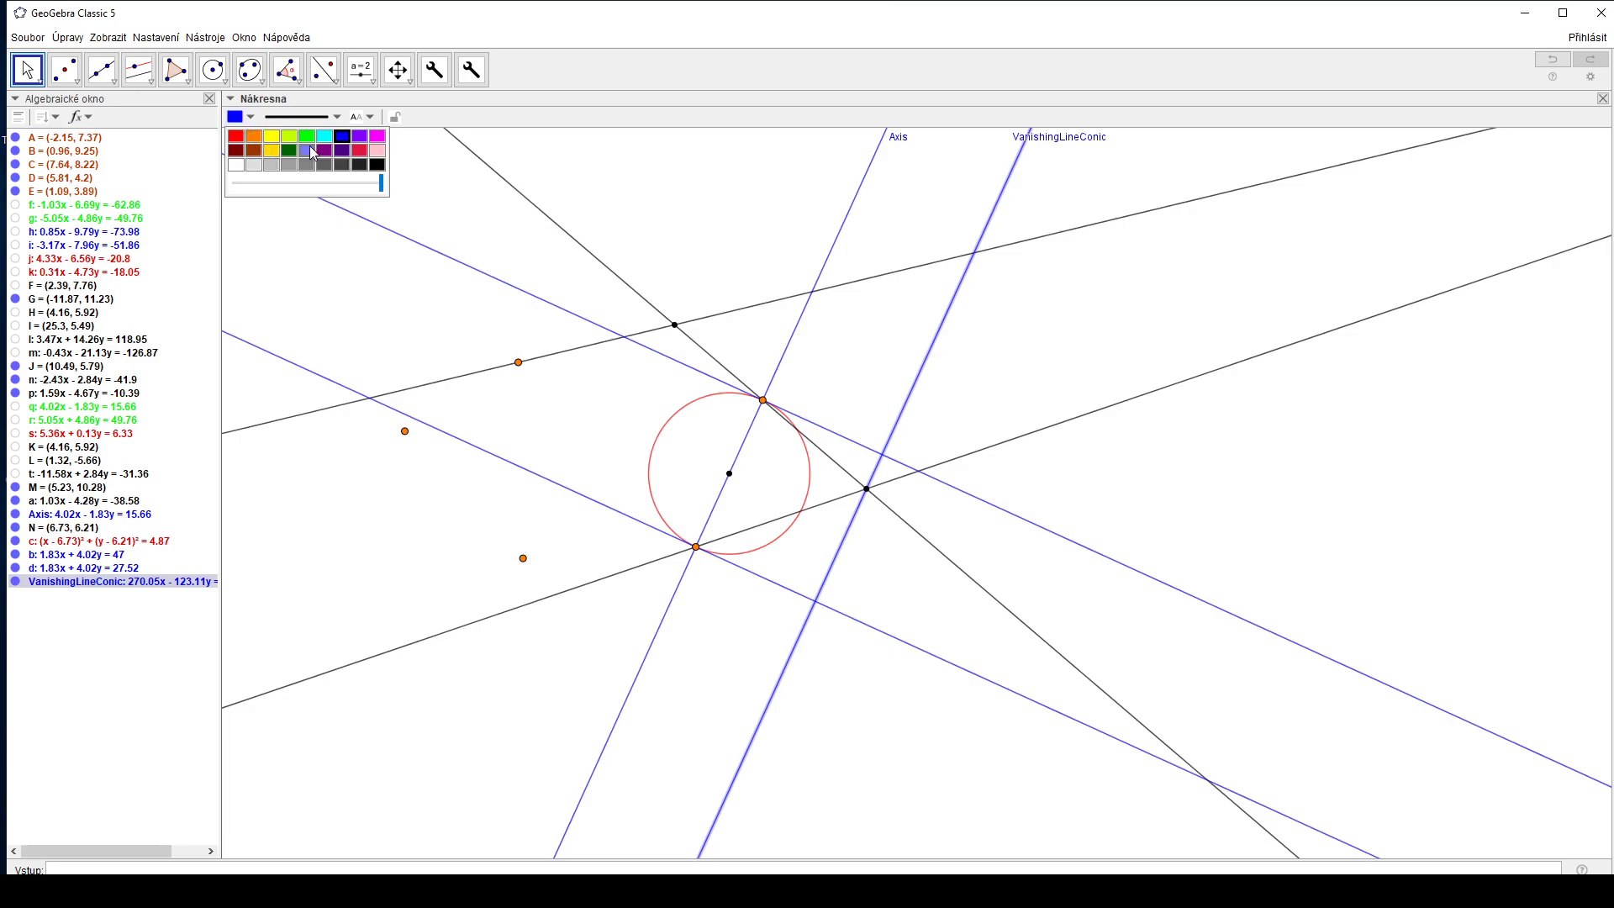
click(269, 153)
click(749, 323)
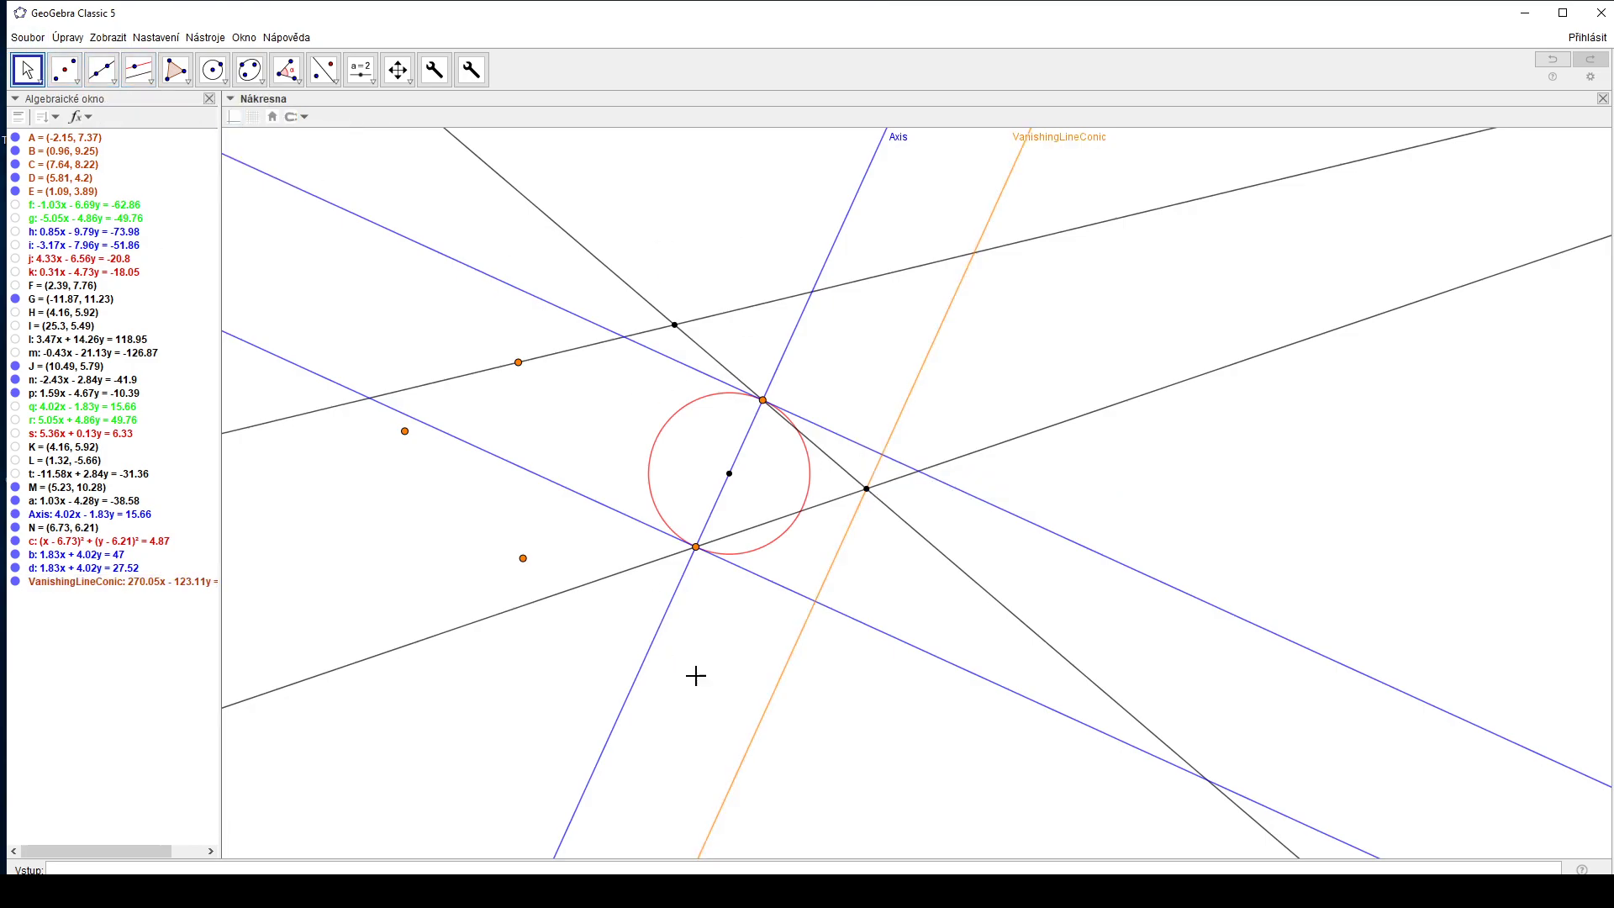
Select VanishingLineConic, Axis and black line a to check their positions
click(833, 577)
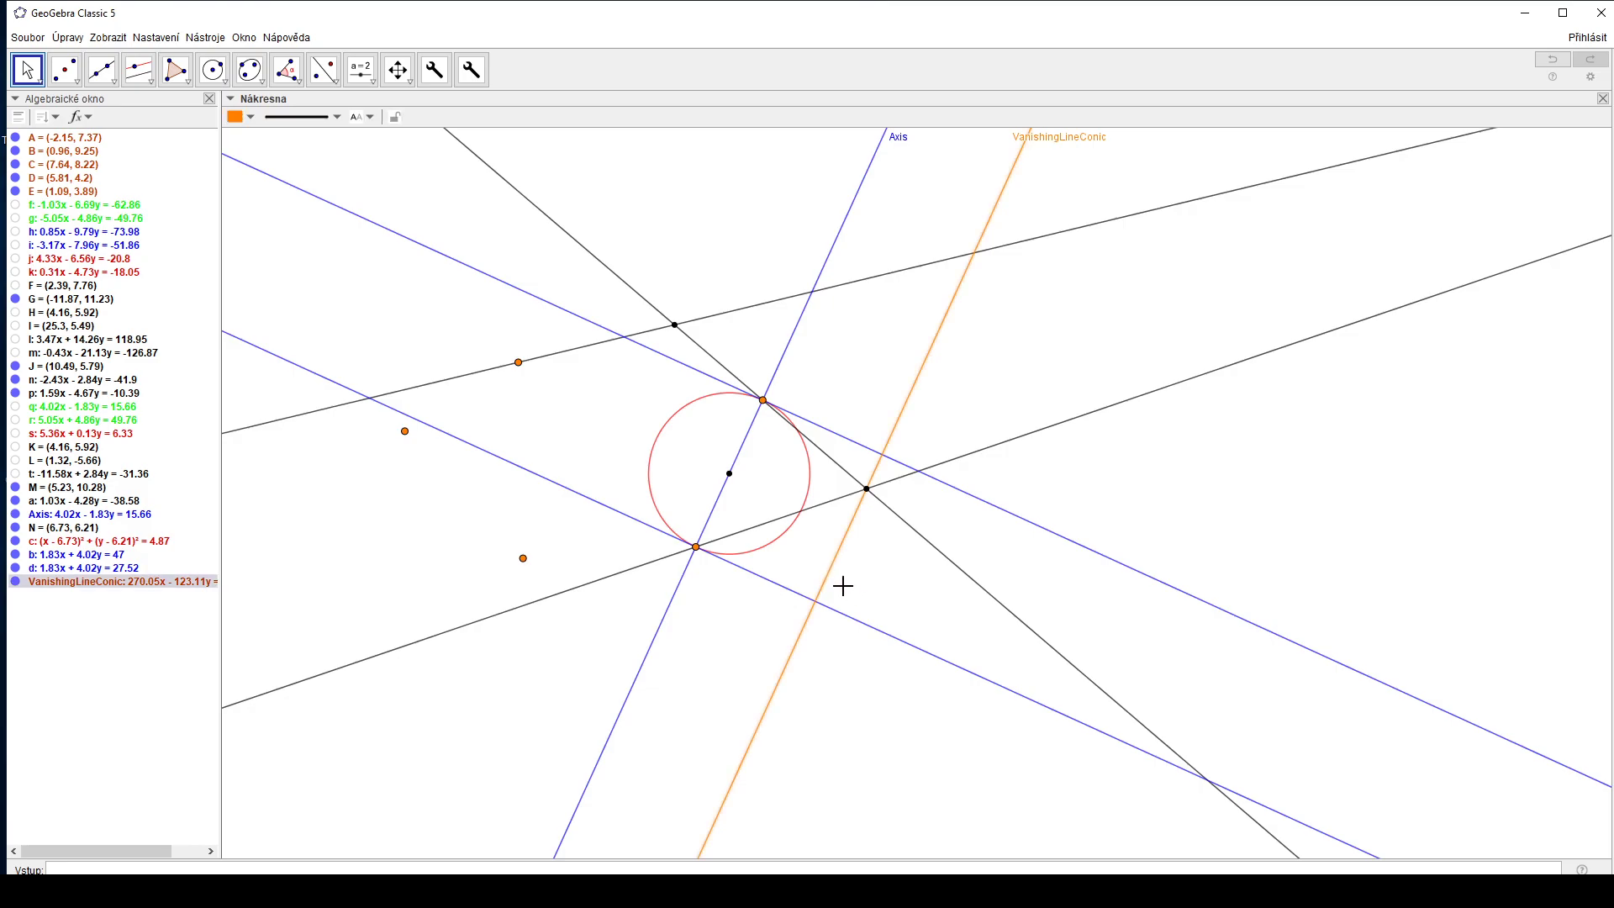
click(715, 505)
drag(876, 565, 889, 565)
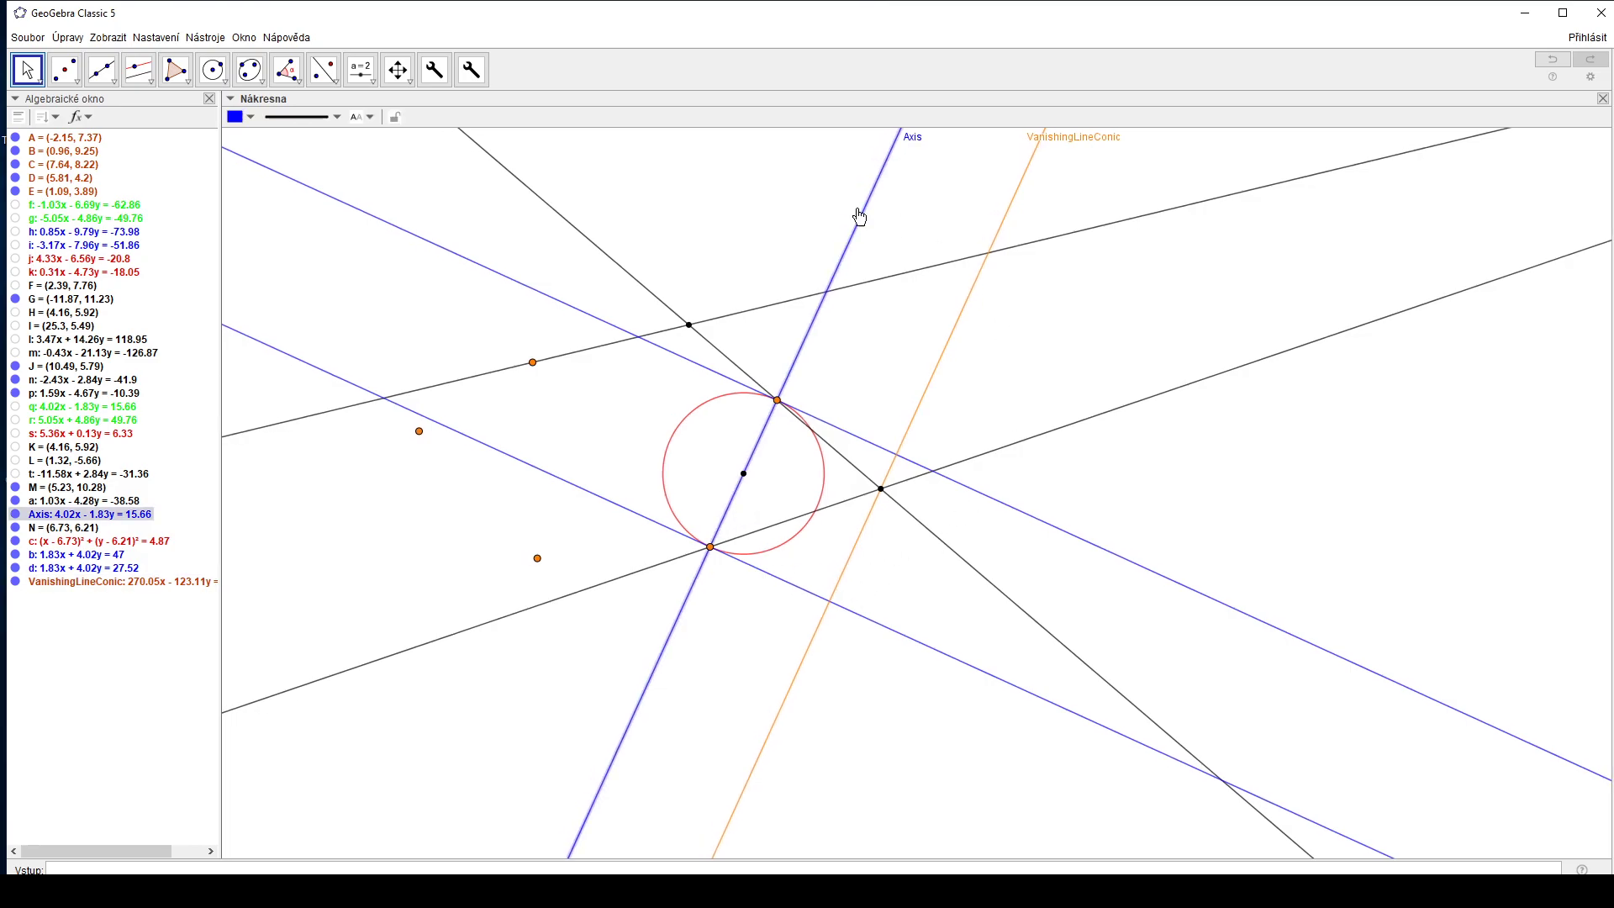
click(919, 619)
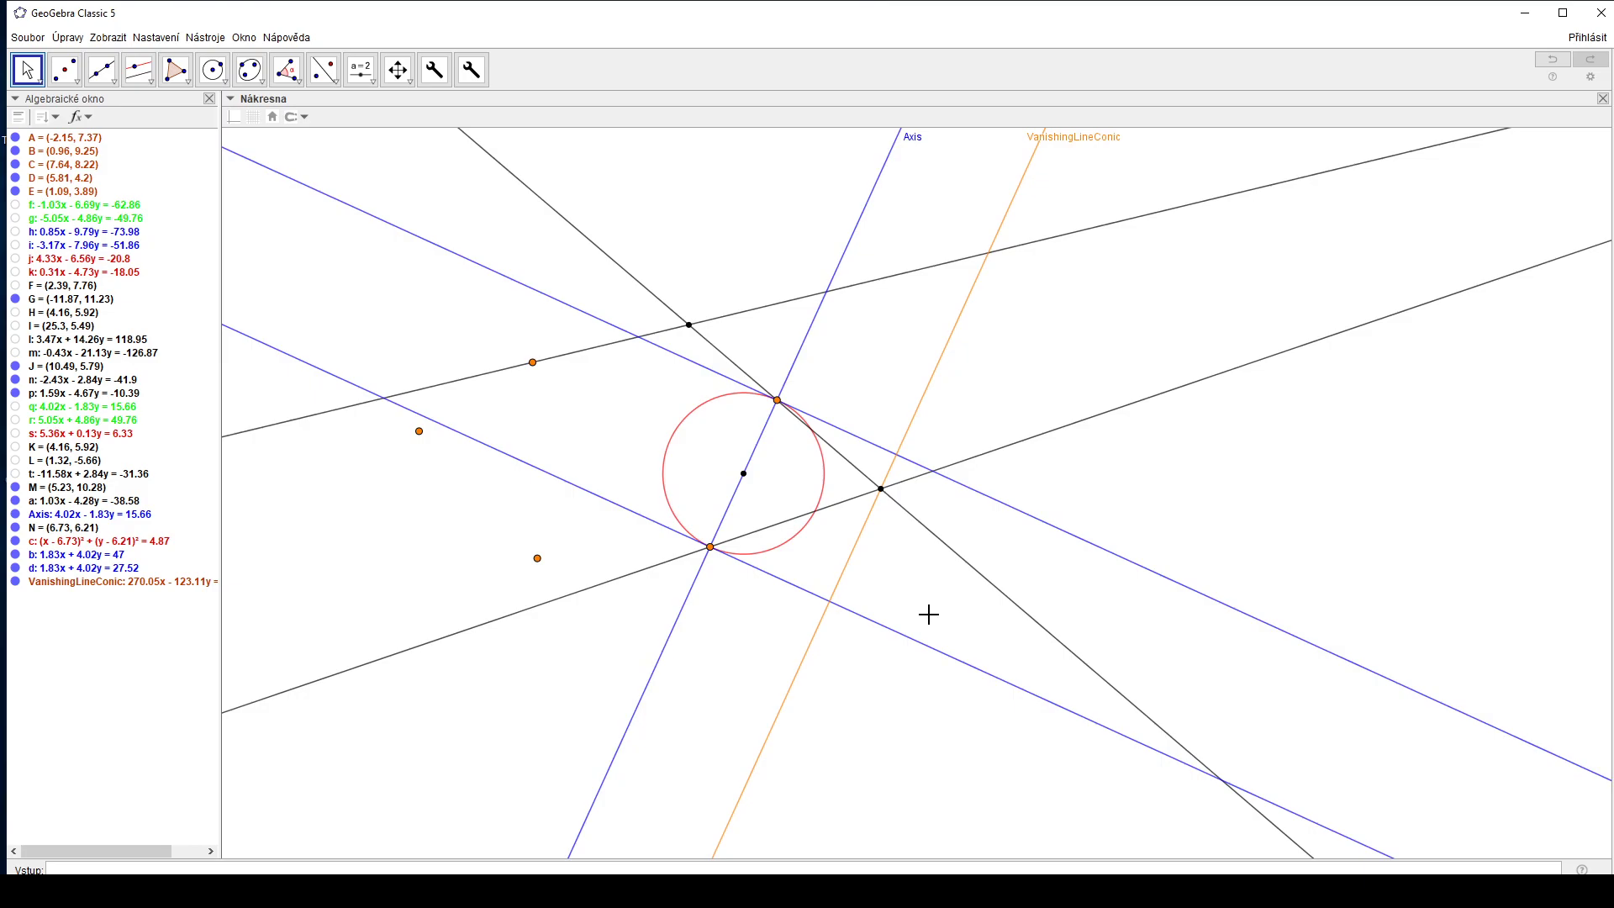
click(758, 307)
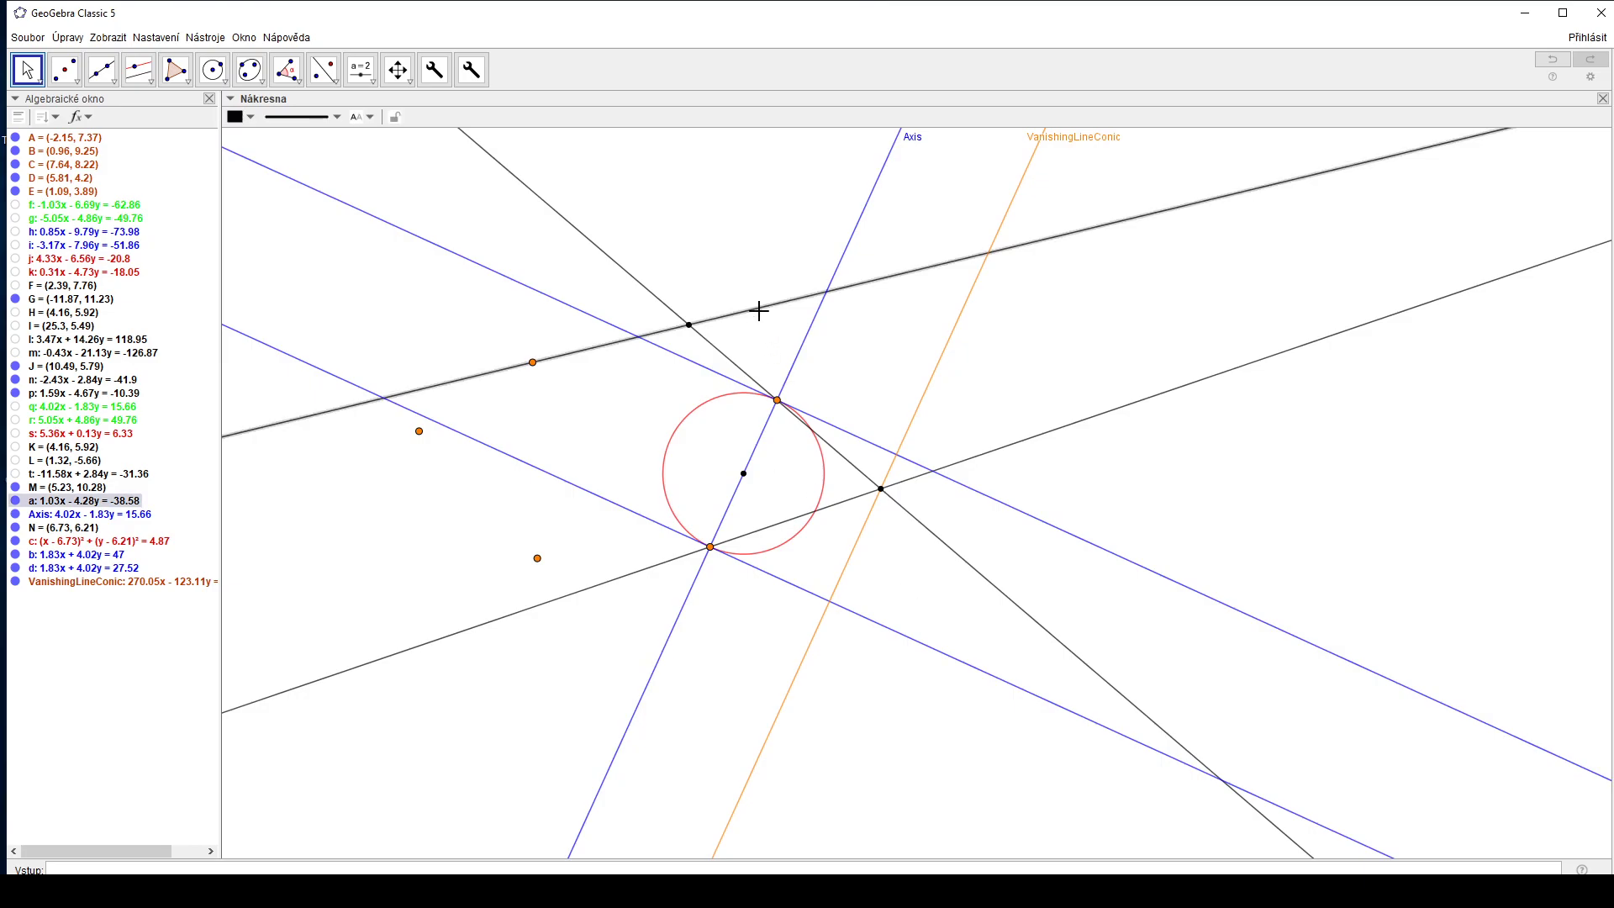
click(67, 72)
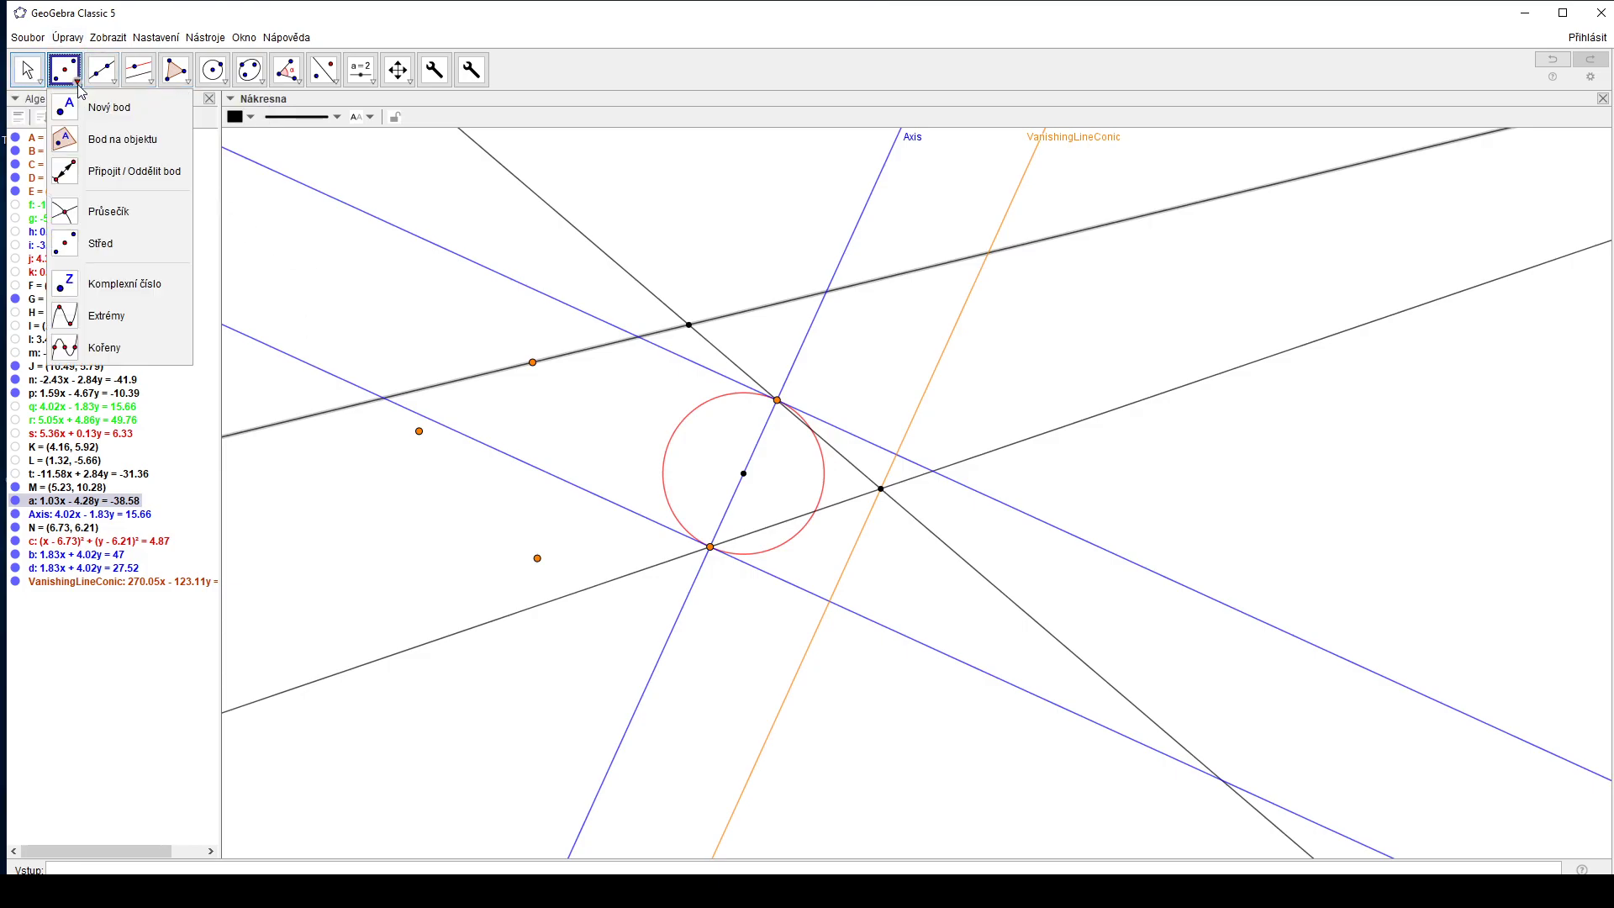
click(99, 104)
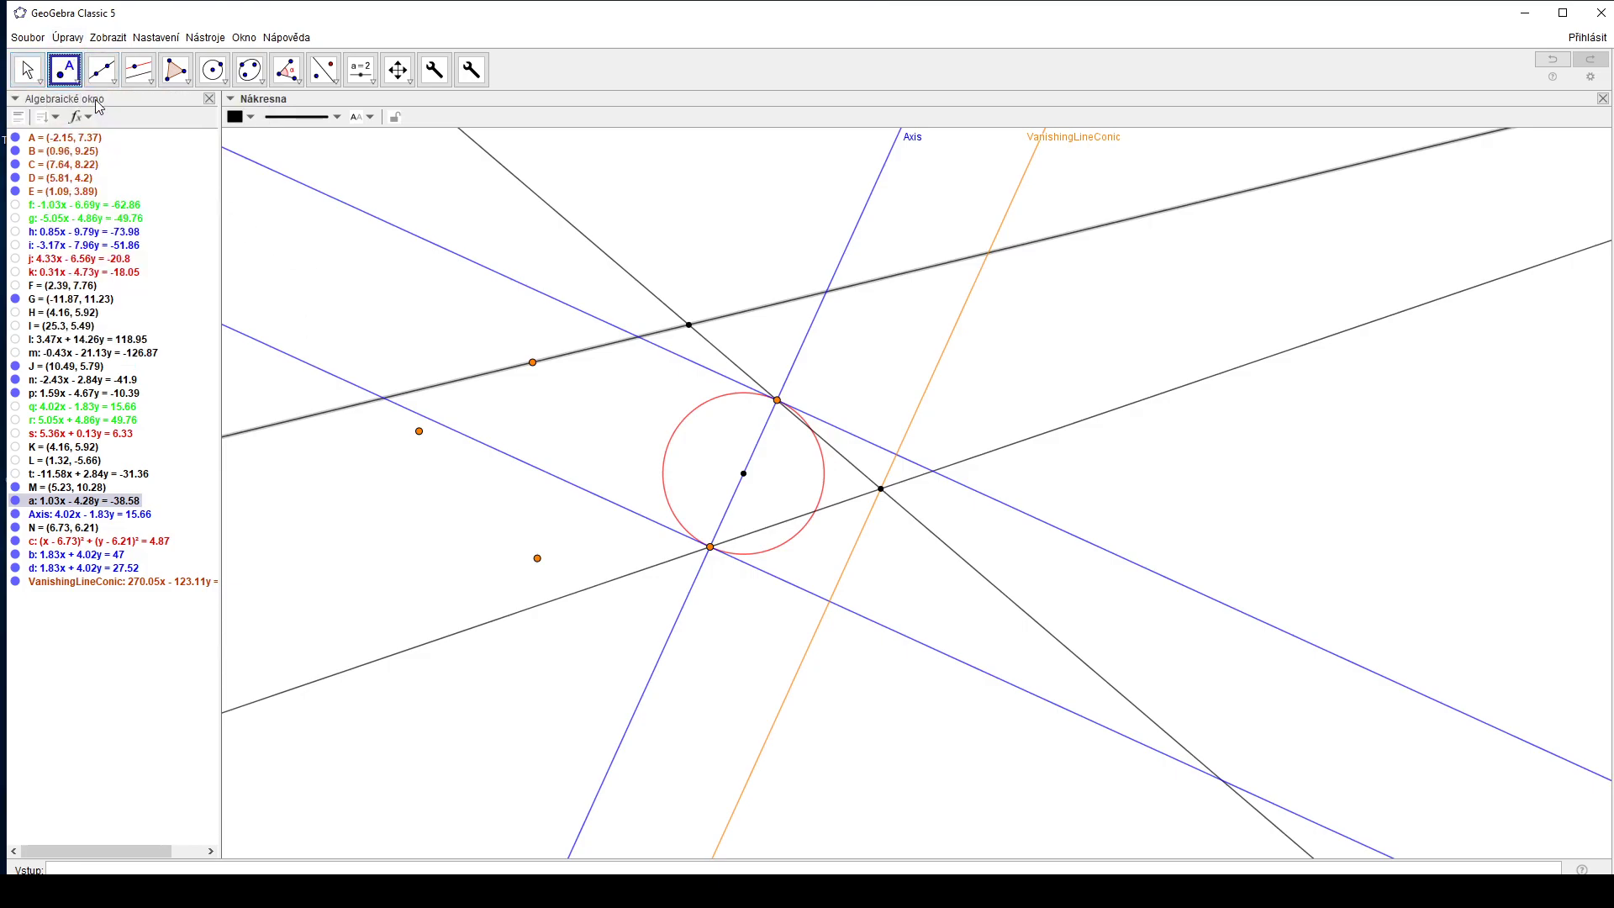
Place point O (9, 11.18) where Axis crosses line a, then select O and line a to check it
click(827, 293)
key(Escape)
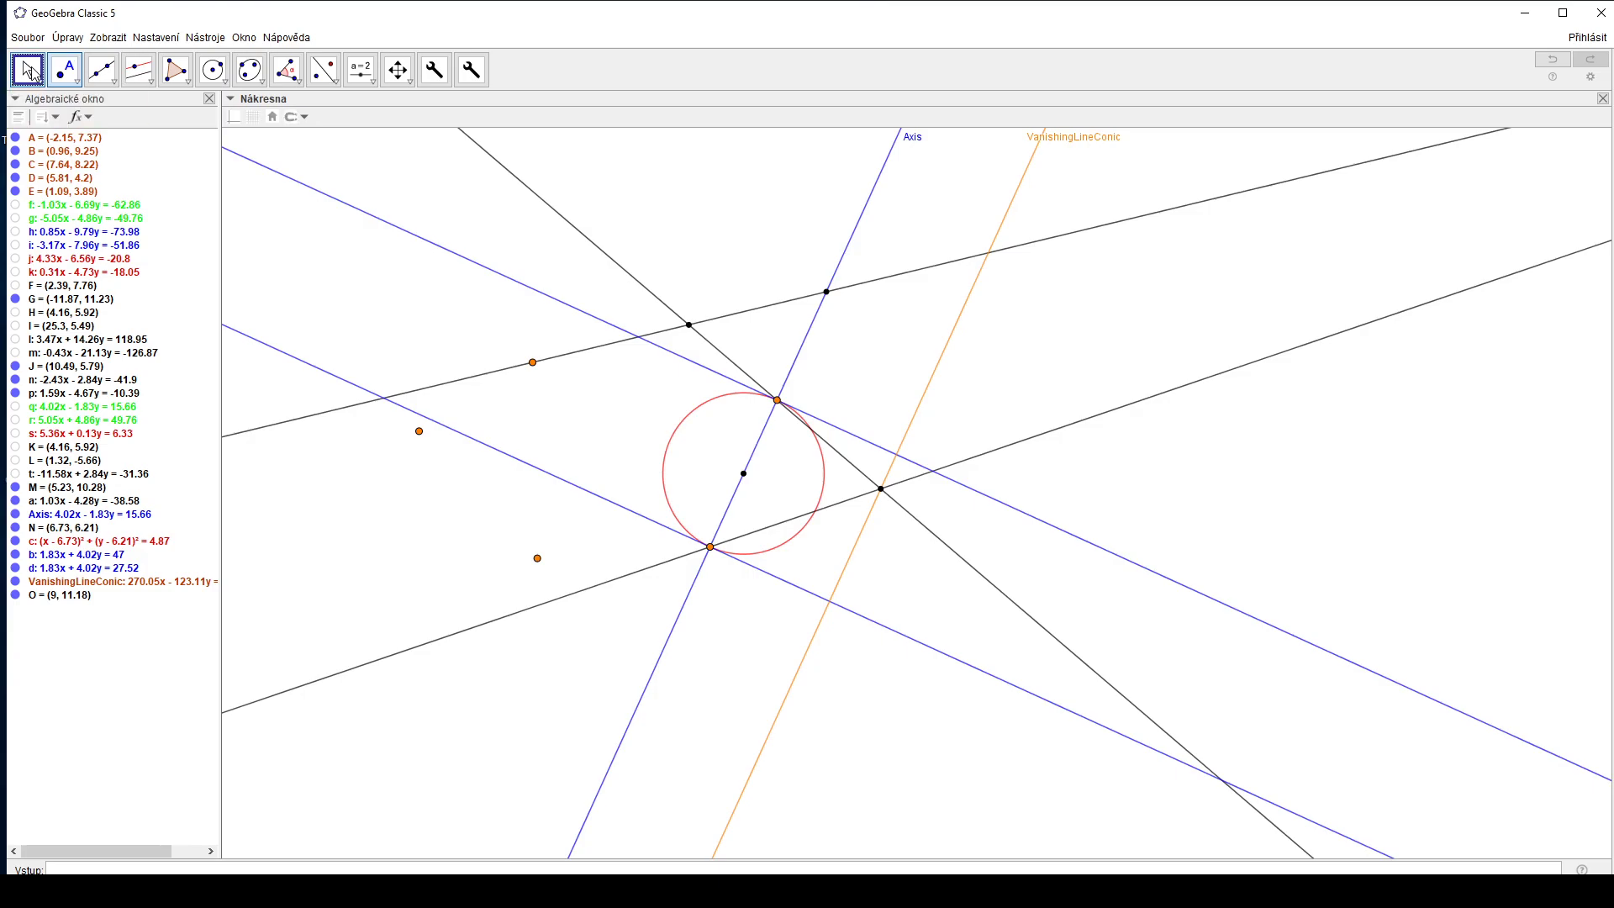
click(823, 295)
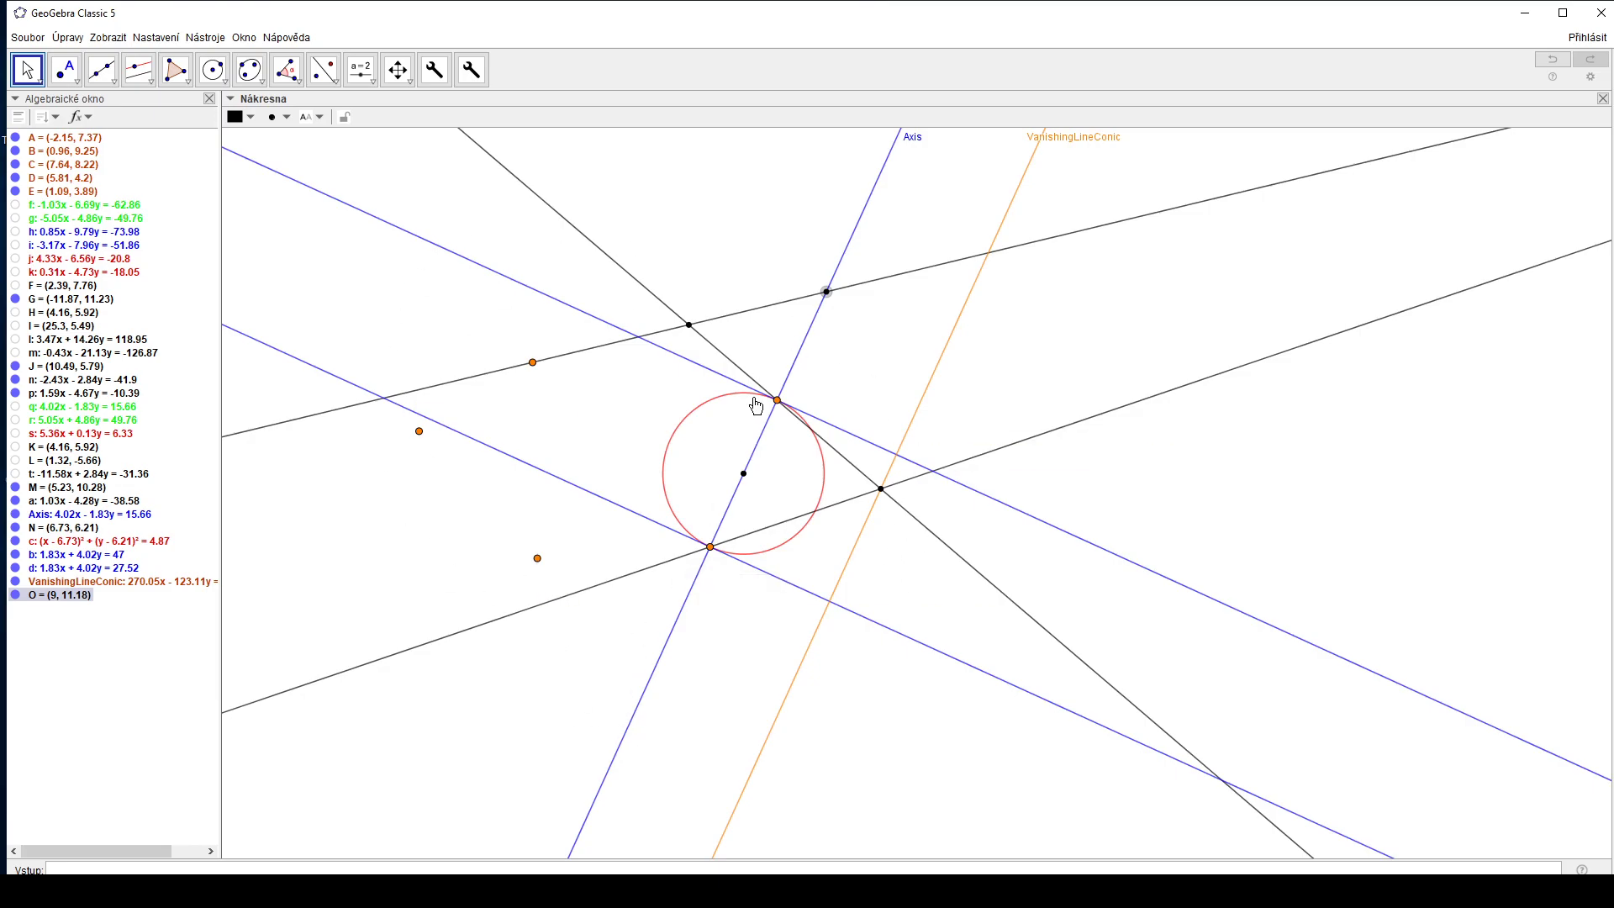
click(764, 308)
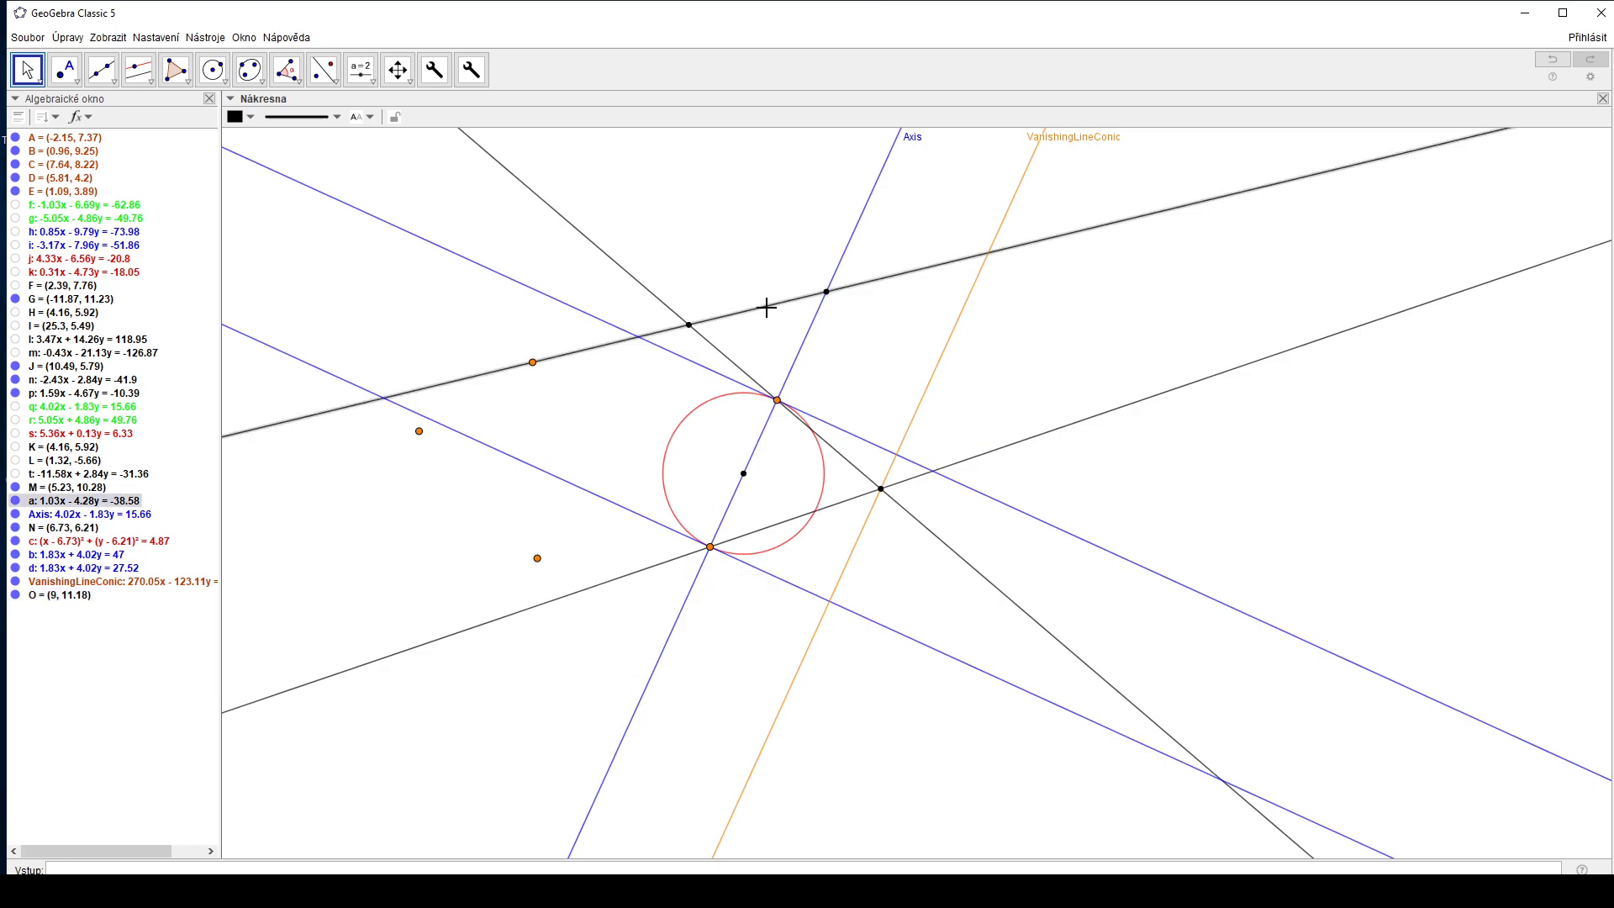
click(826, 294)
click(788, 299)
click(827, 291)
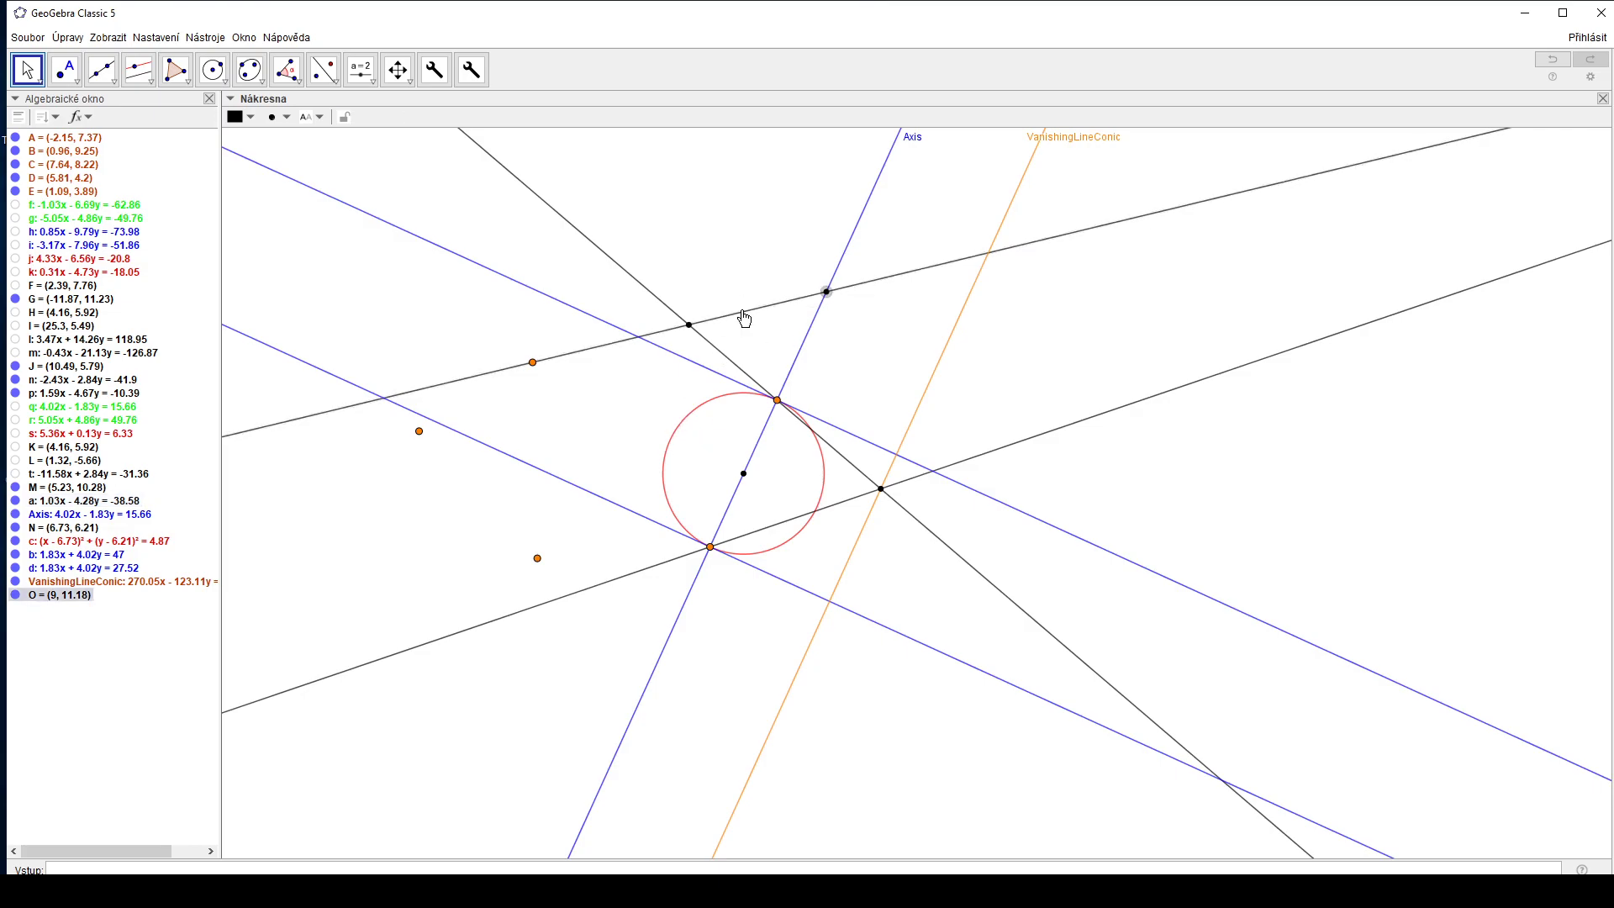
Draw the tangents from point O to circle c
click(176, 69)
mouse_move(139, 71)
click(159, 243)
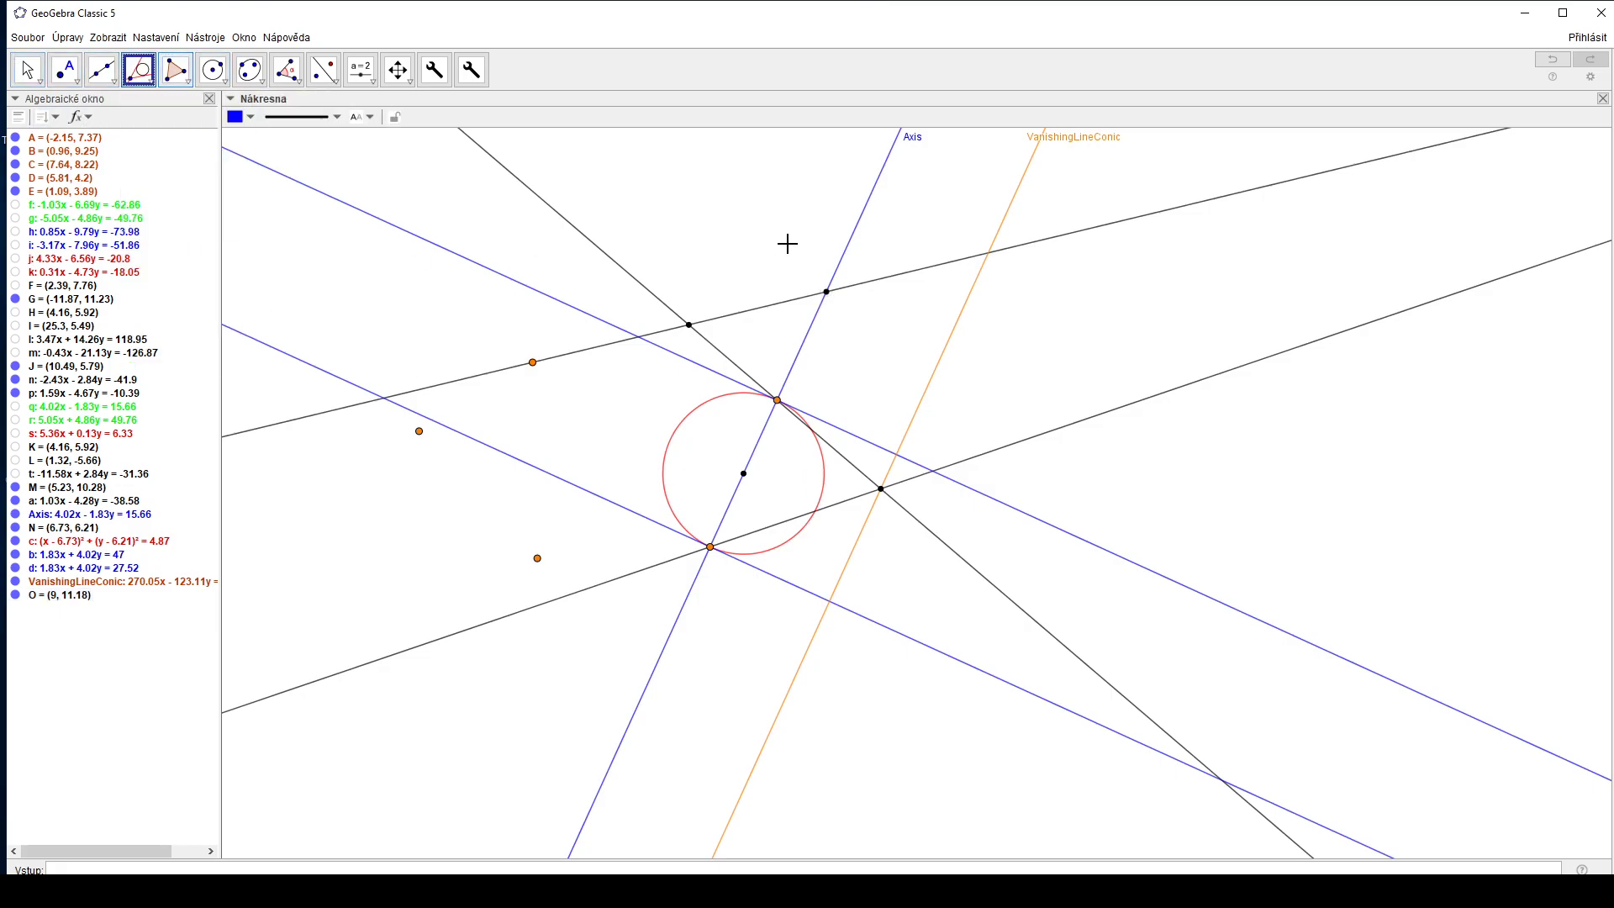
click(705, 400)
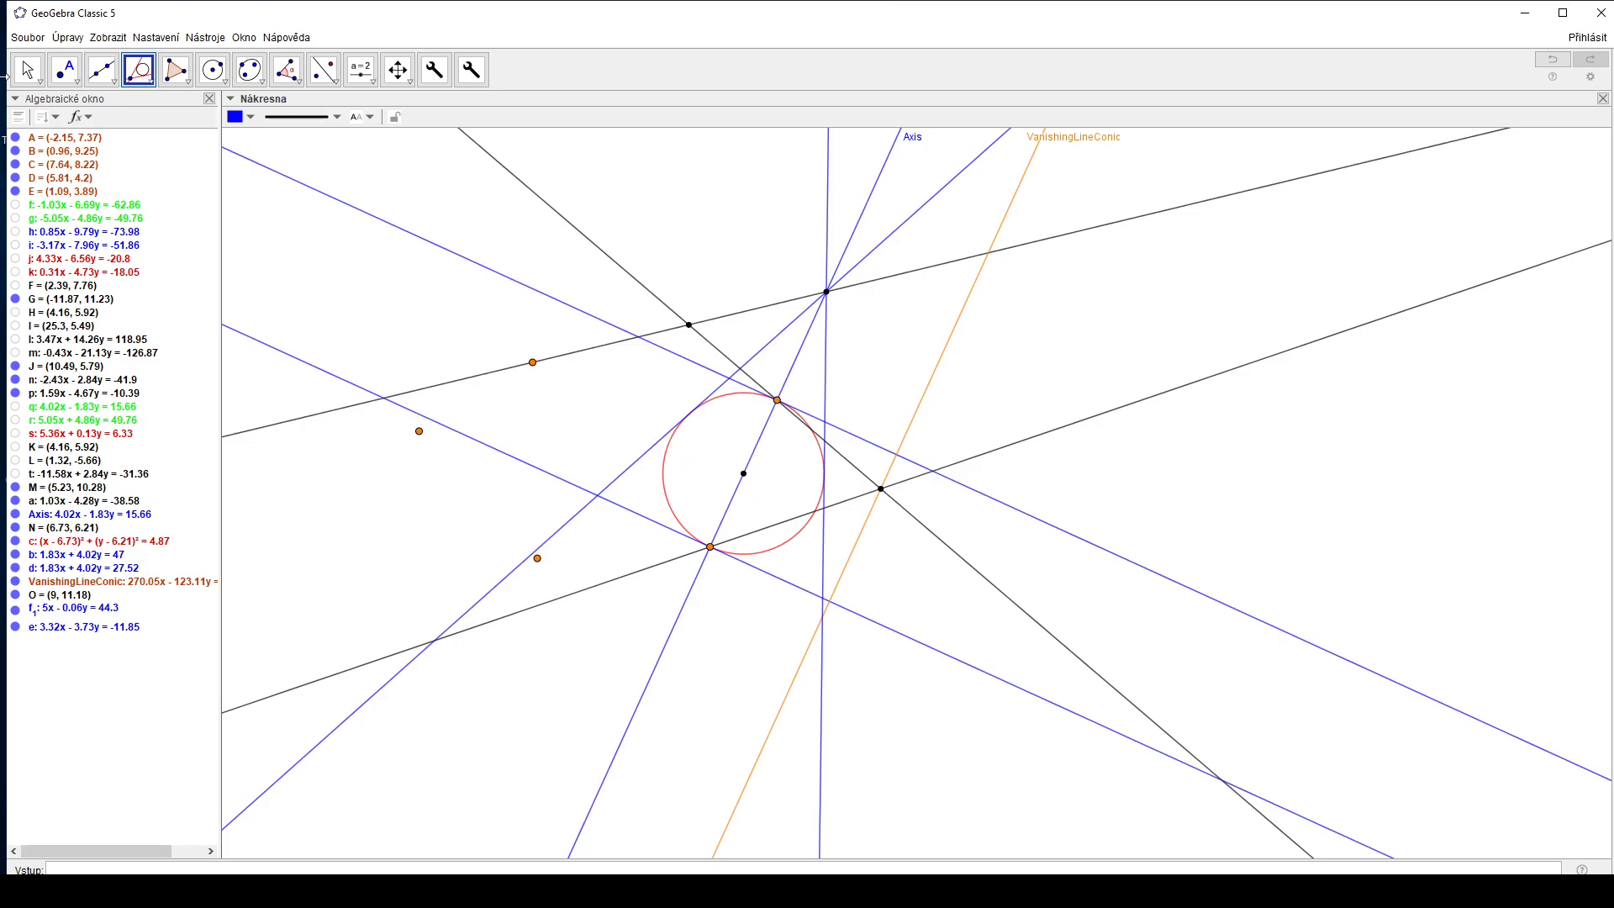
click(25, 71)
Hide tangent line e
click(445, 384)
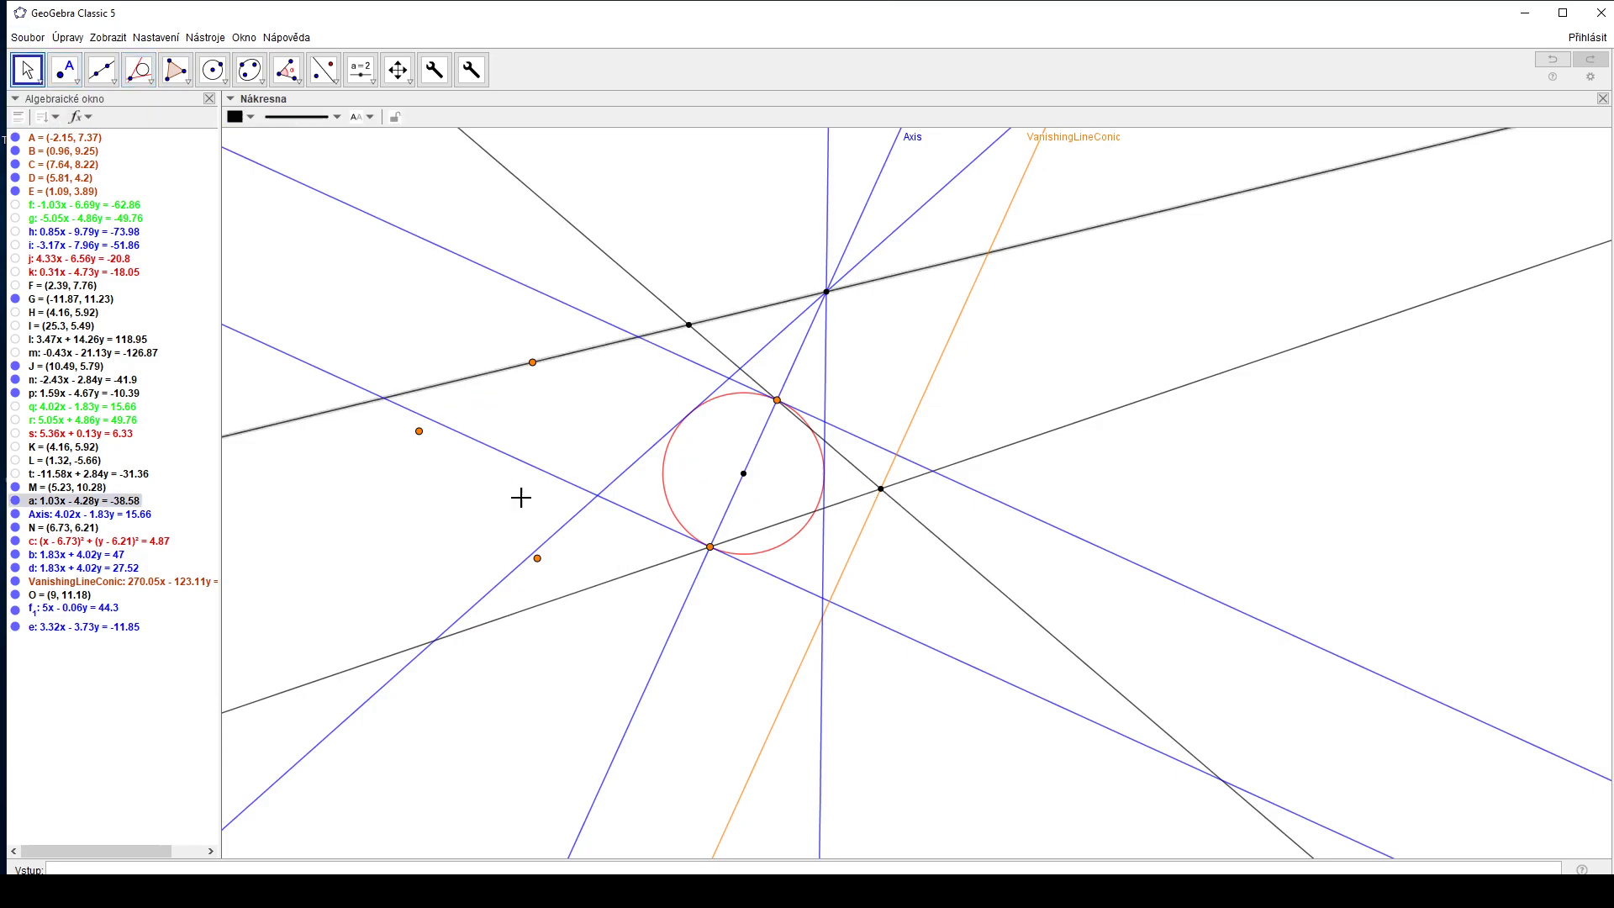
click(640, 451)
right_click(628, 467)
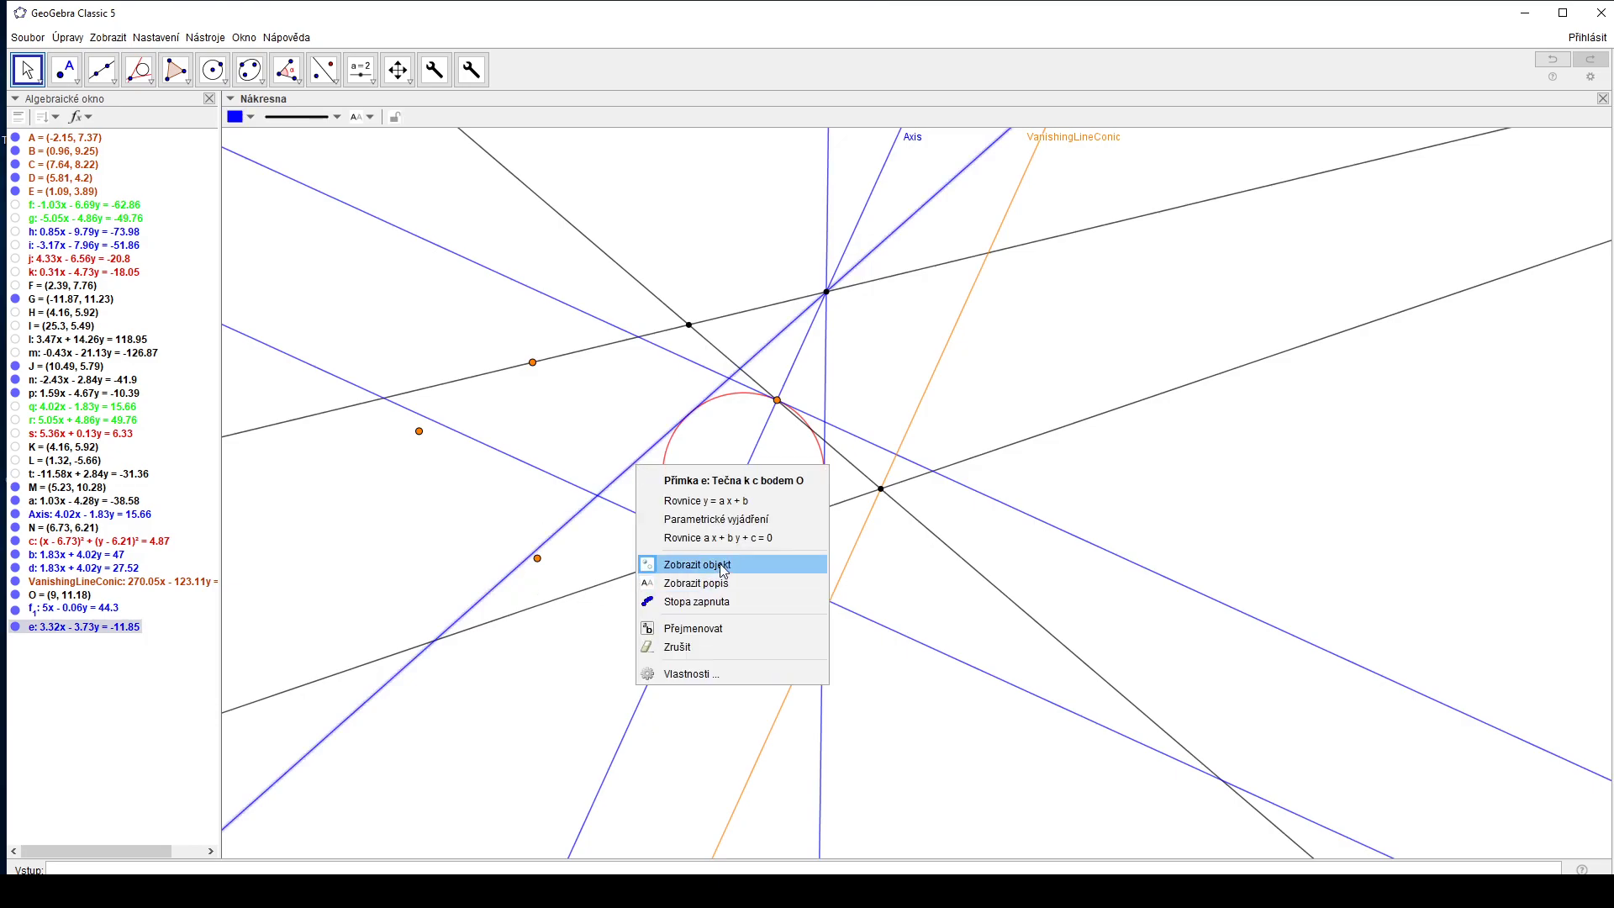
click(664, 567)
Place point P (8.94, 6.18) on circle c
click(65, 69)
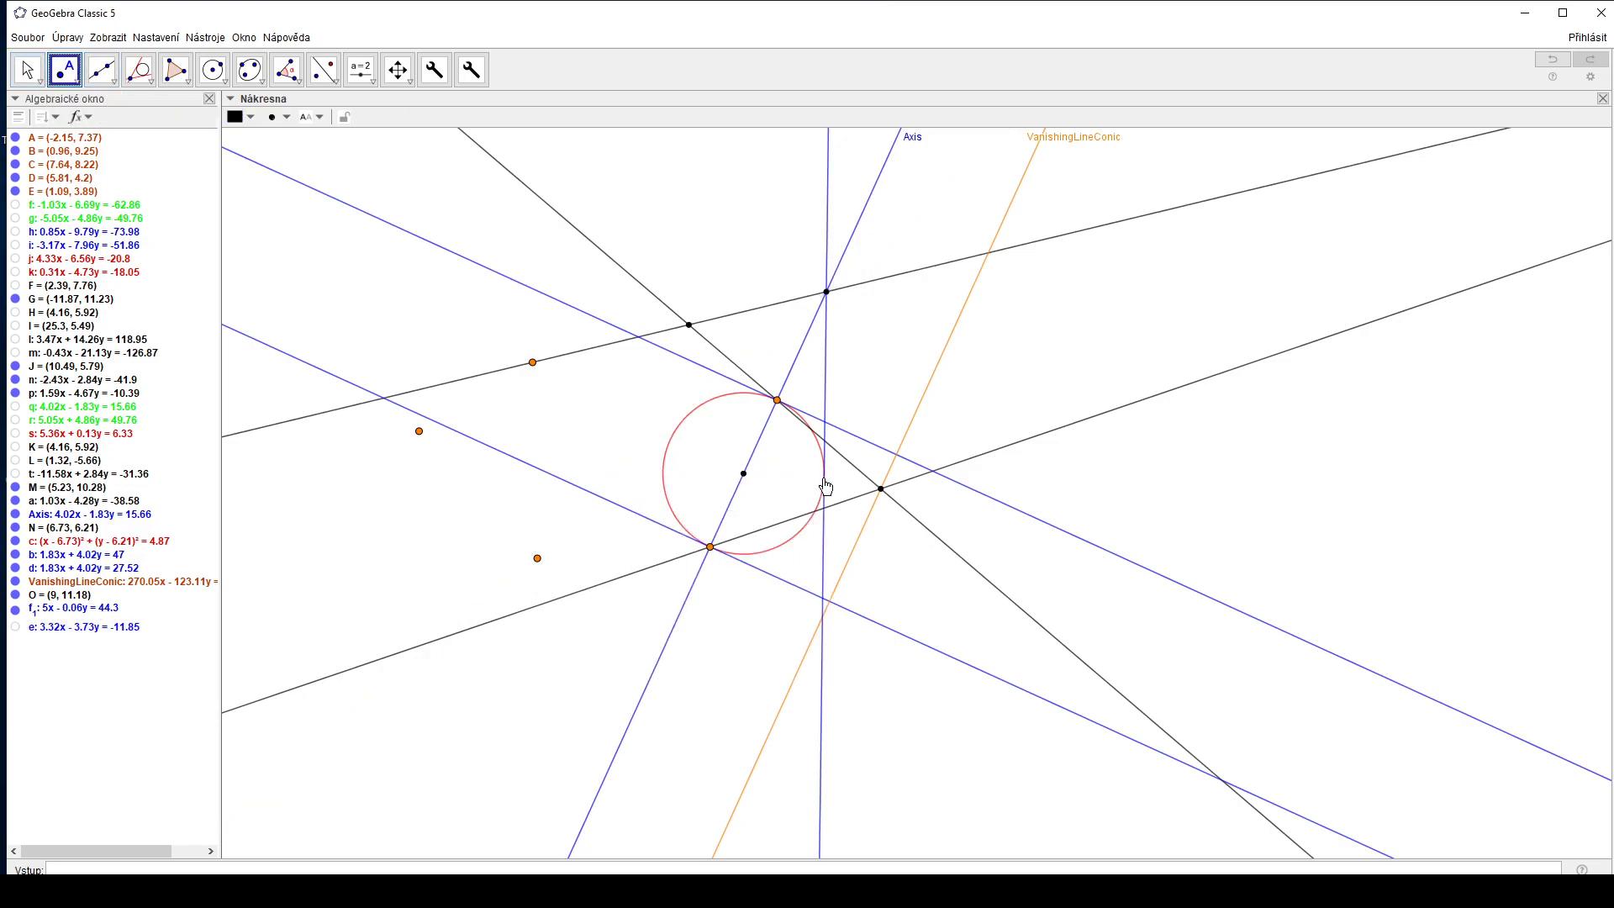
click(824, 476)
click(25, 71)
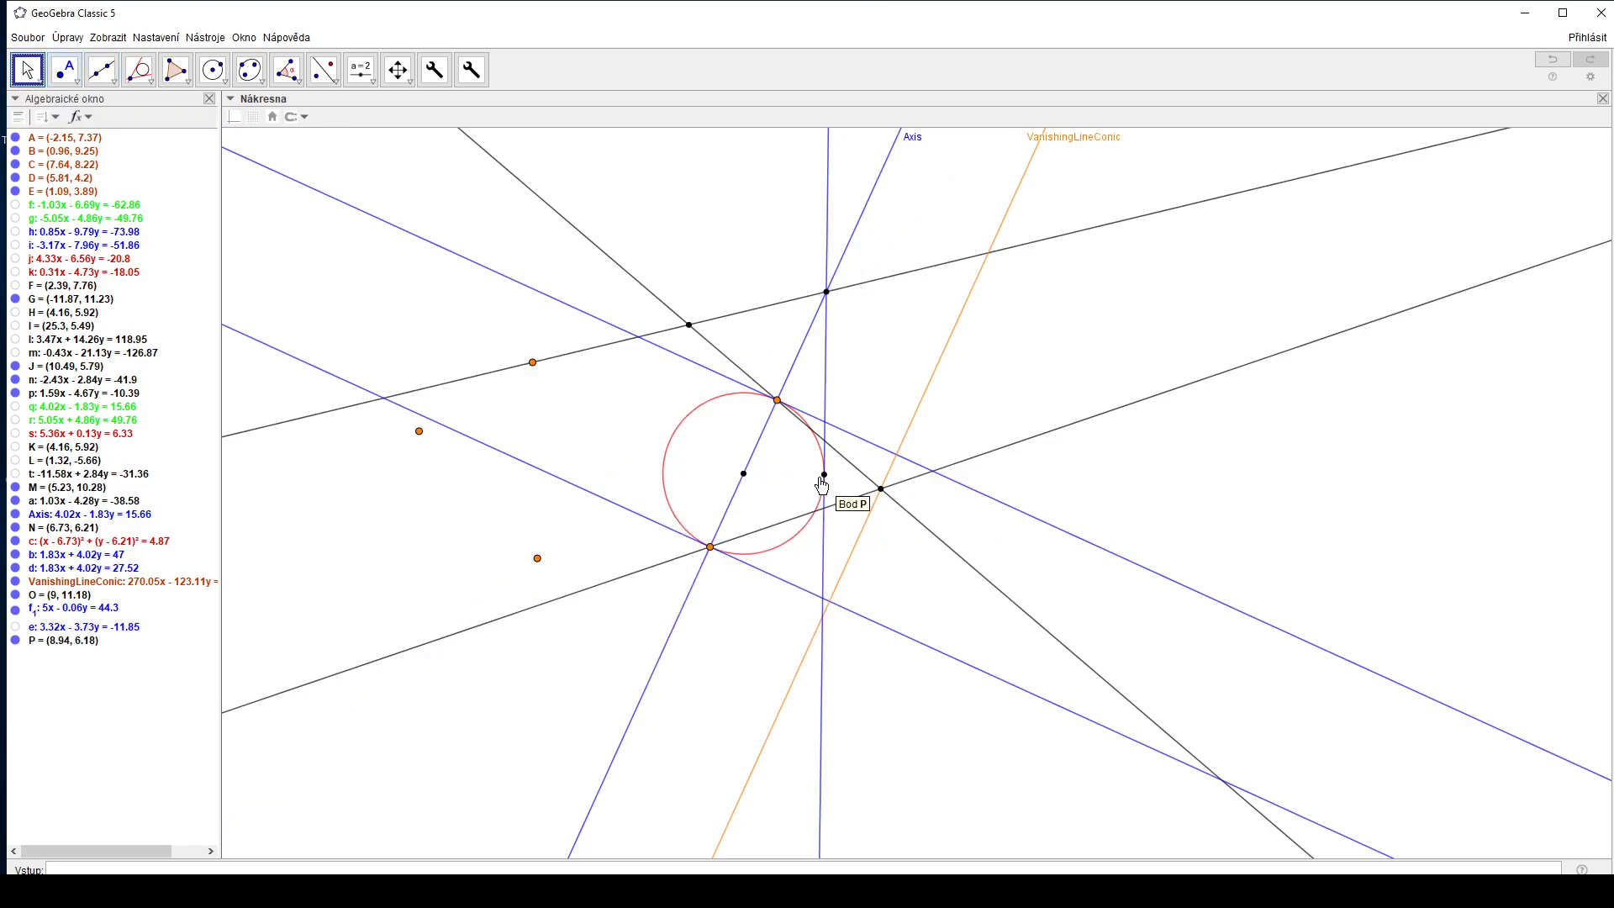
click(824, 475)
click(102, 69)
Draw a dashed black line g₁ from the orange point to the black intersection point
click(283, 127)
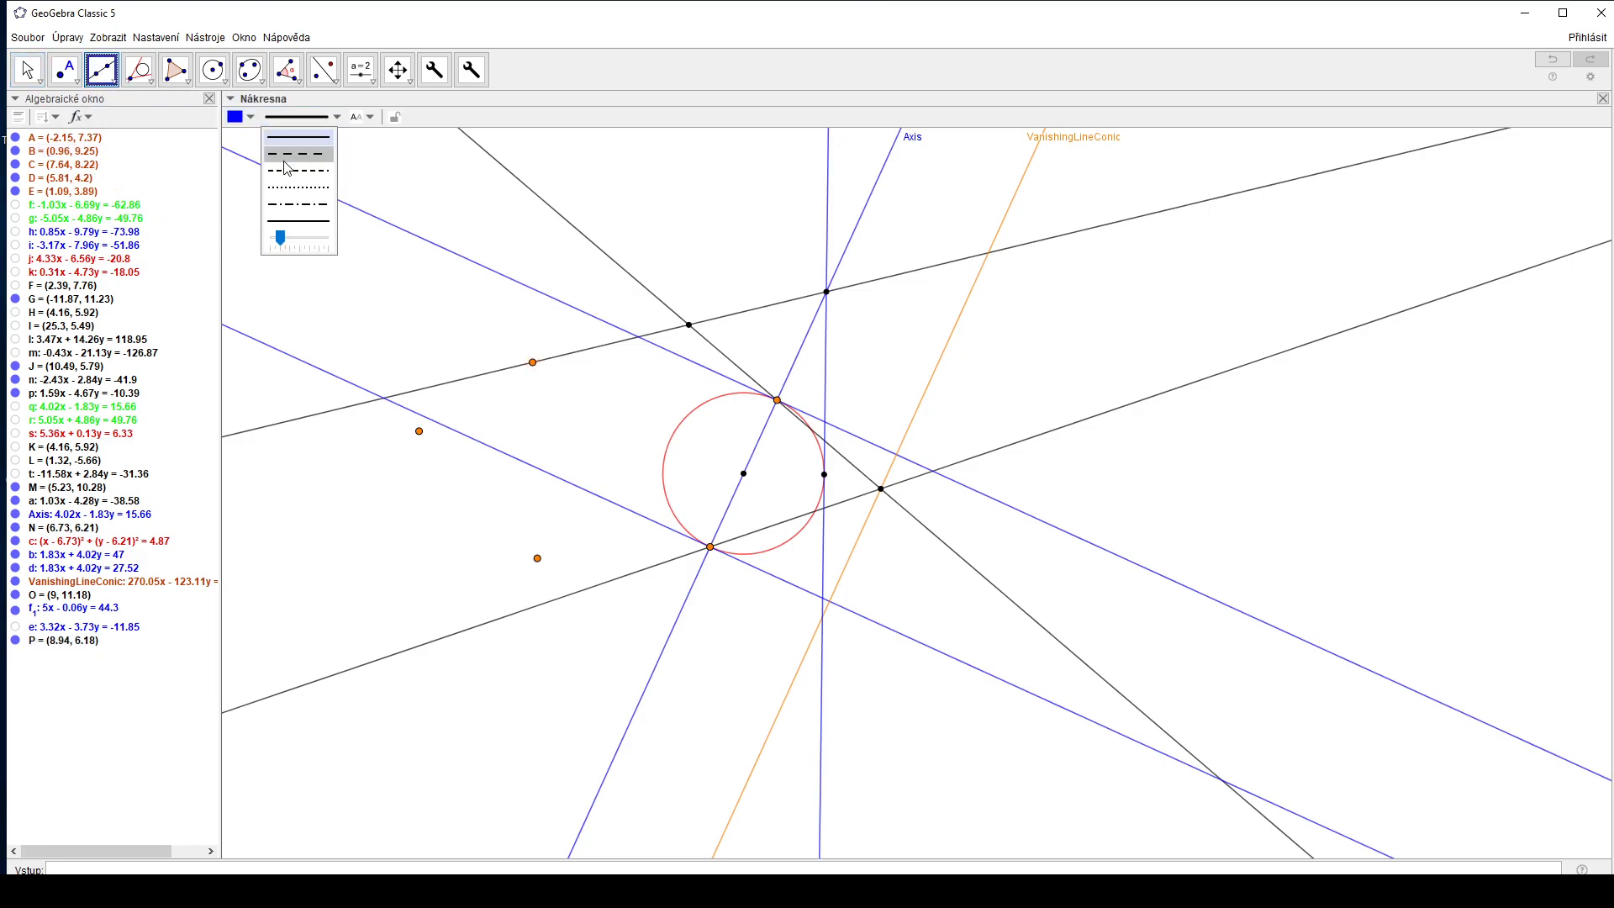
click(298, 164)
click(235, 117)
click(328, 168)
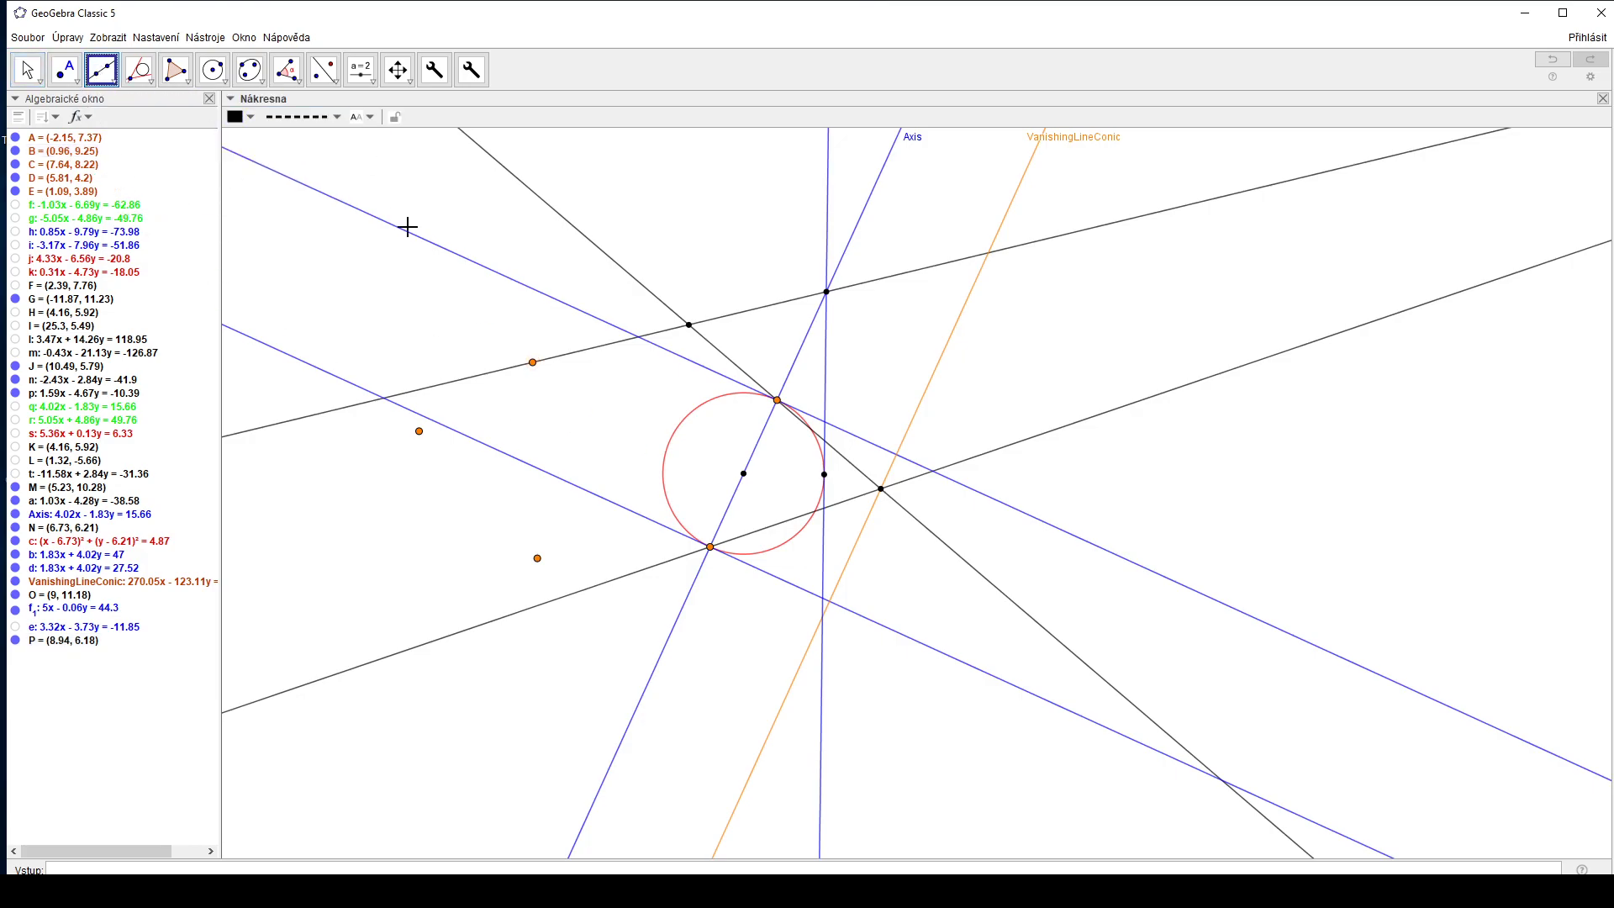
click(533, 363)
click(824, 474)
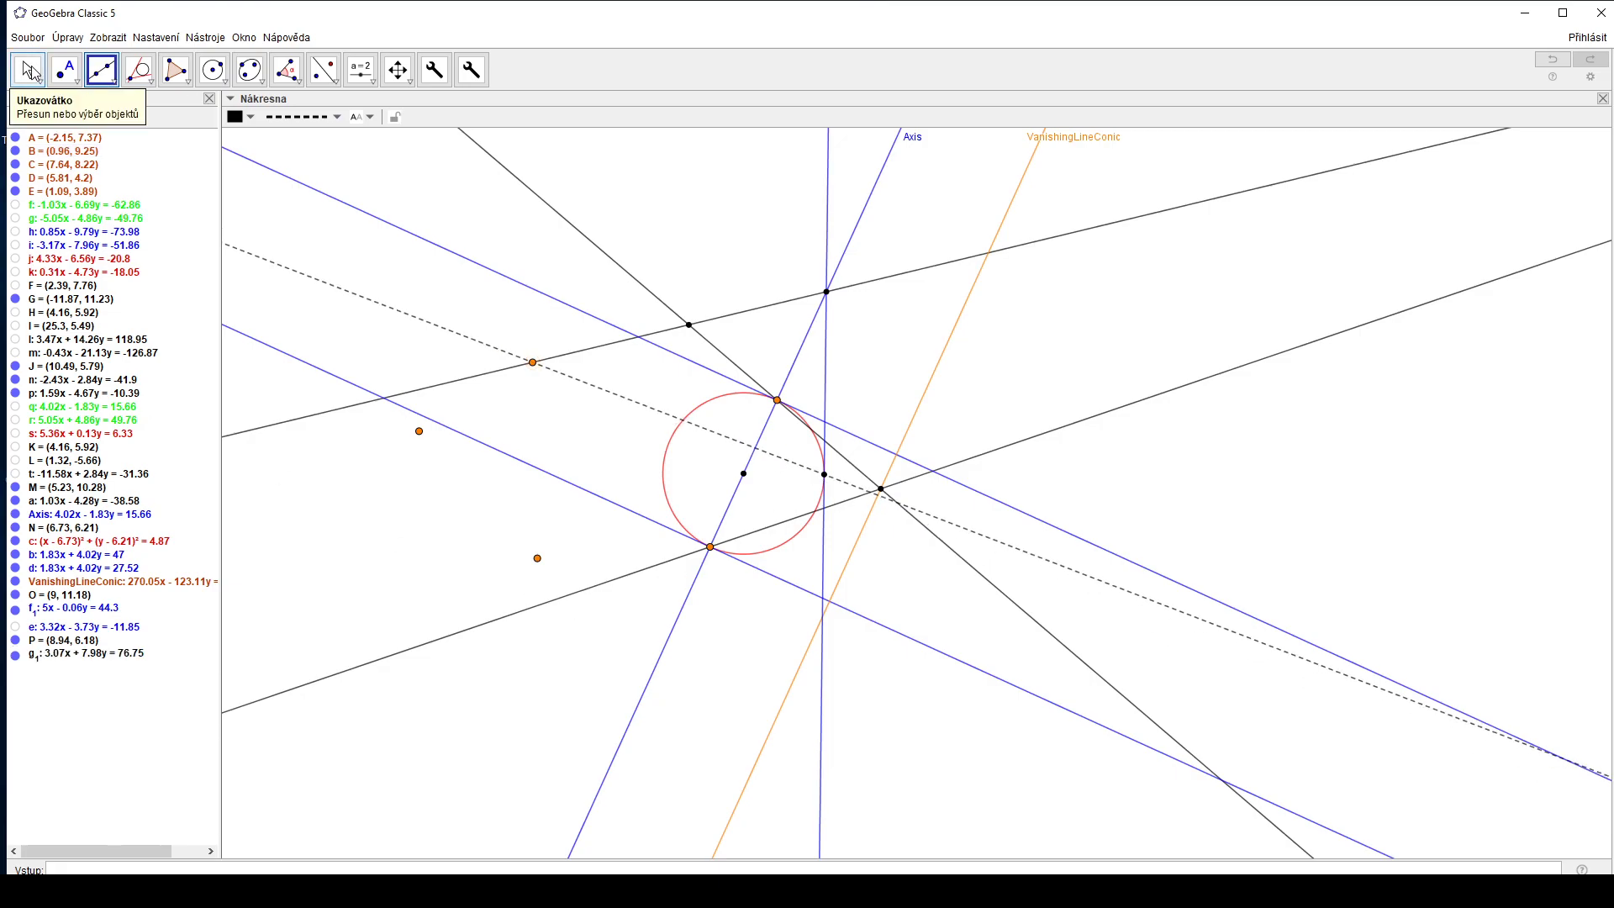
click(27, 69)
Draw dashed line h₁ perpendicular to VanishingLineConic
scroll(841, 612, up, 3)
click(891, 446)
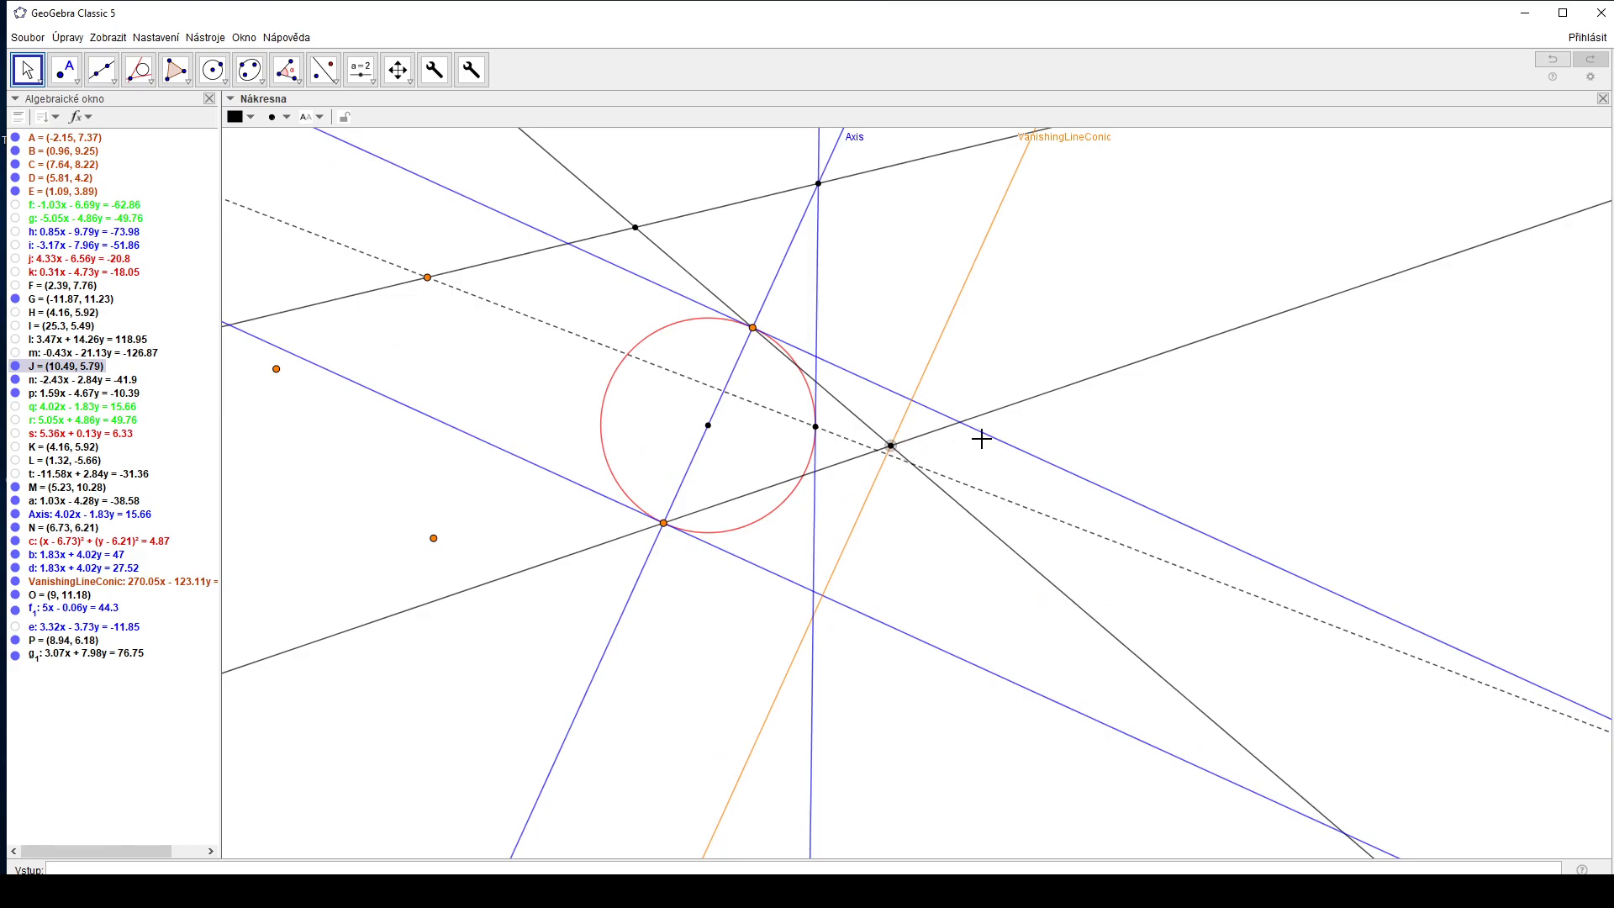
click(1018, 454)
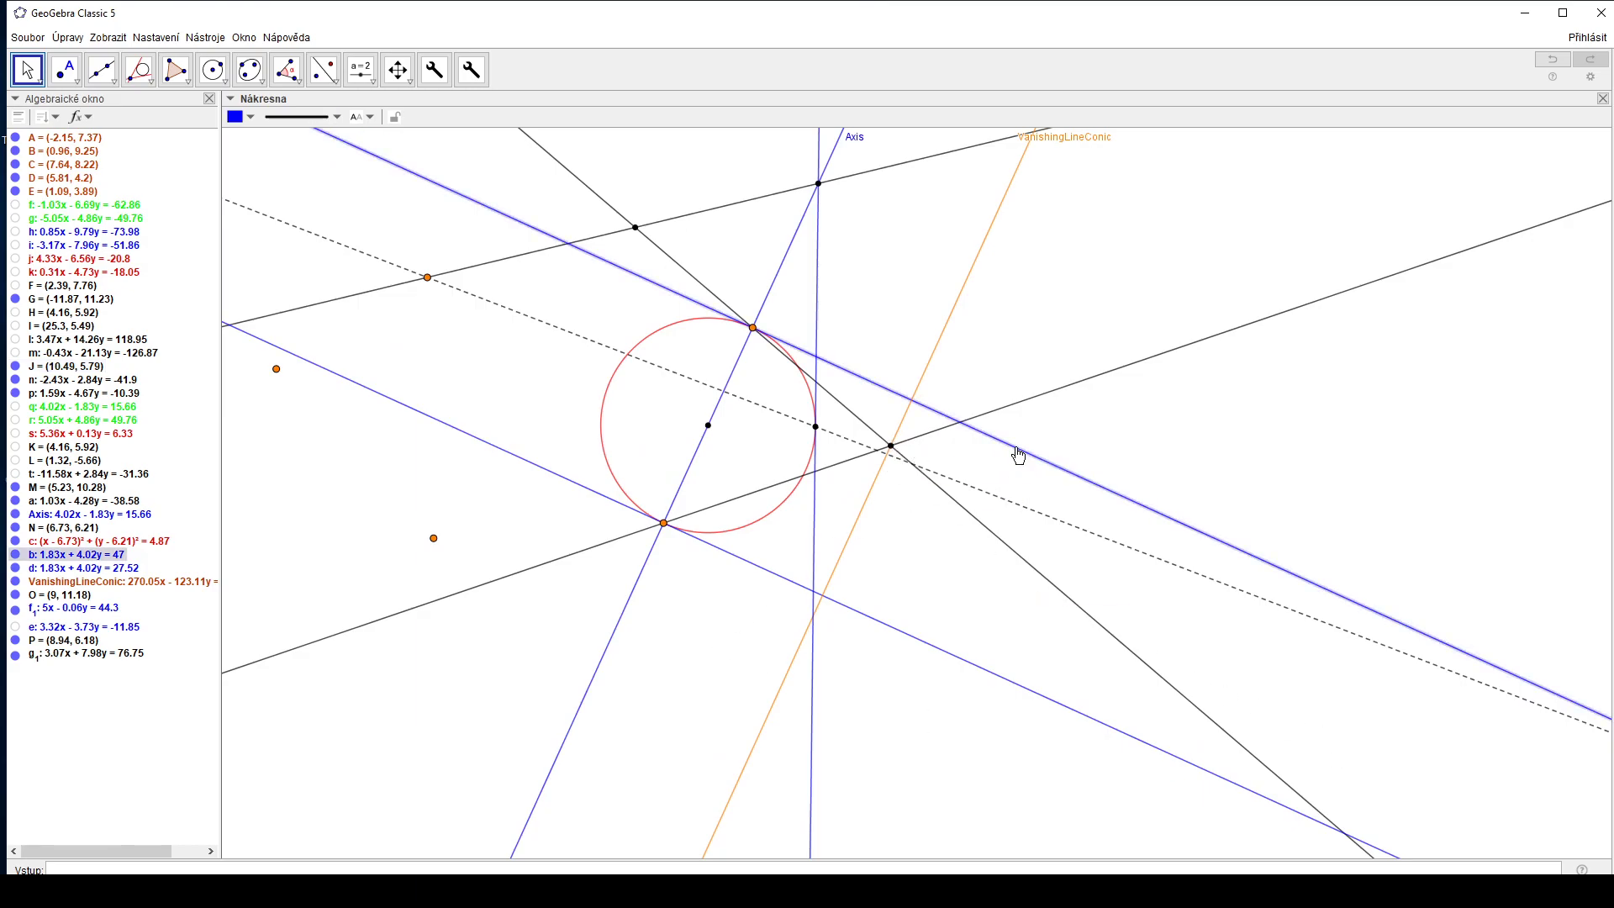
click(116, 84)
mouse_move(139, 80)
click(160, 107)
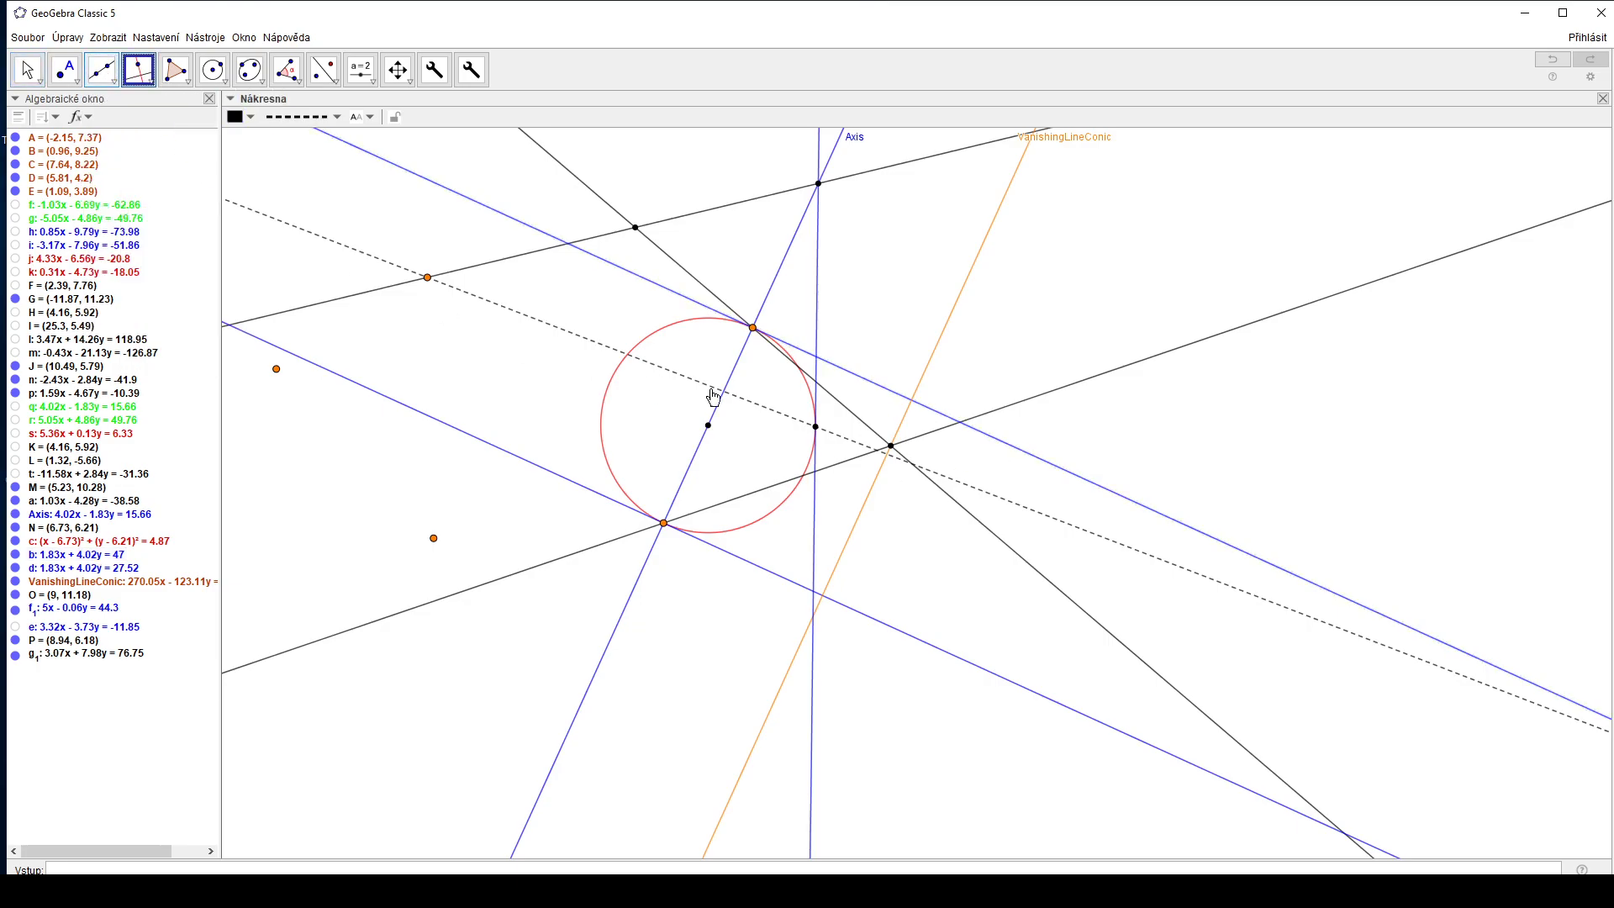
click(908, 410)
click(892, 445)
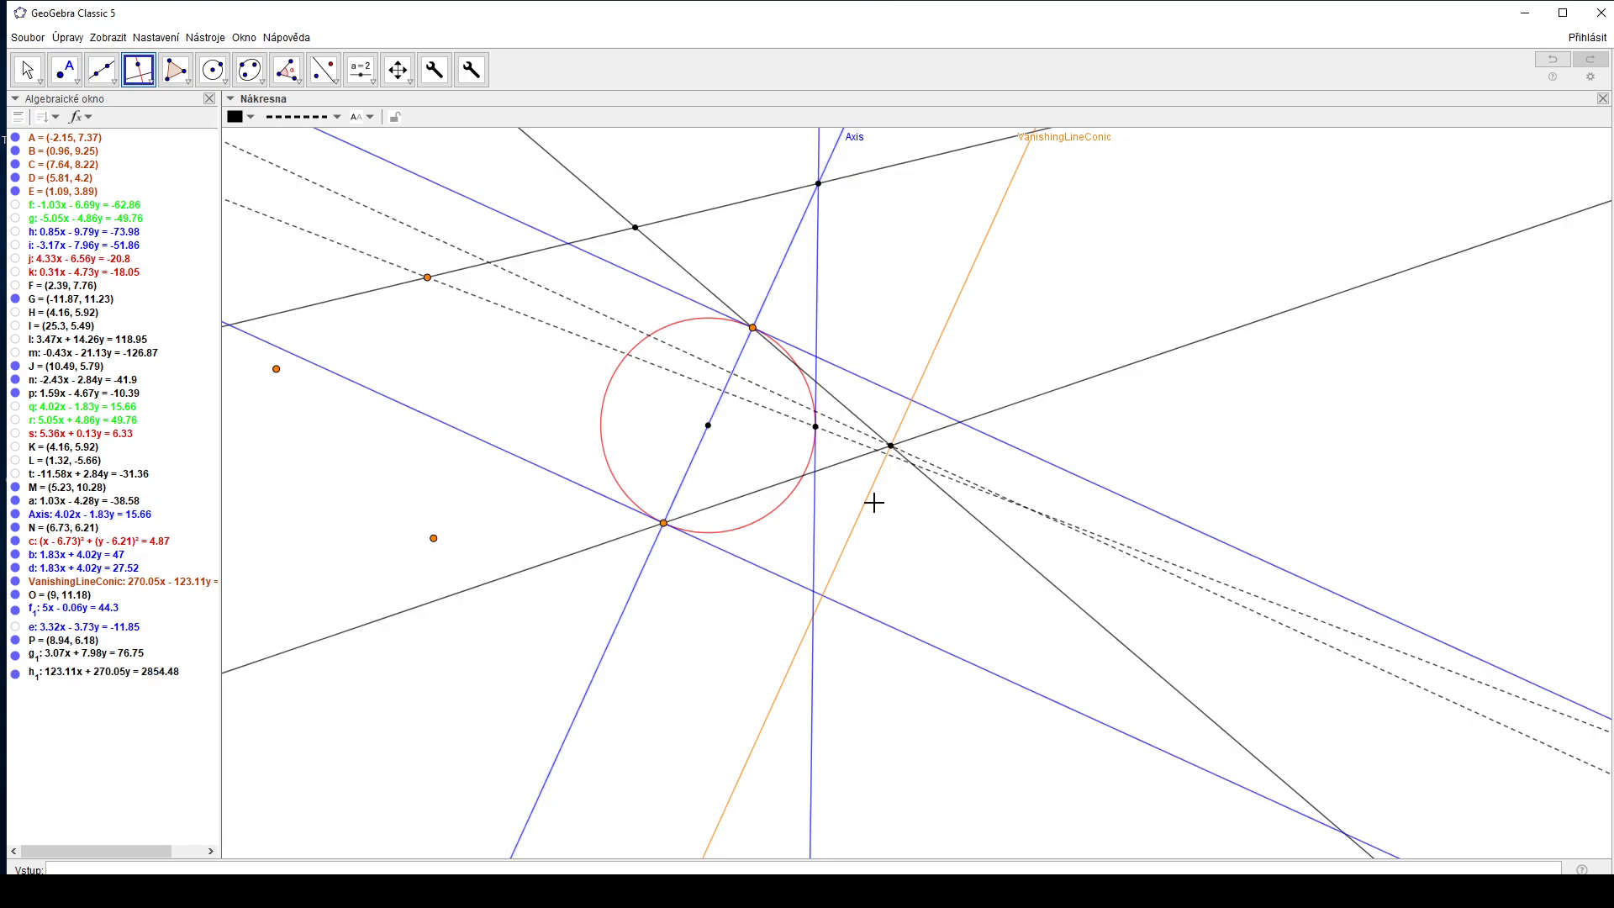
click(64, 70)
Place a point on the dashed line, name it S and colour it dark green
click(1019, 511)
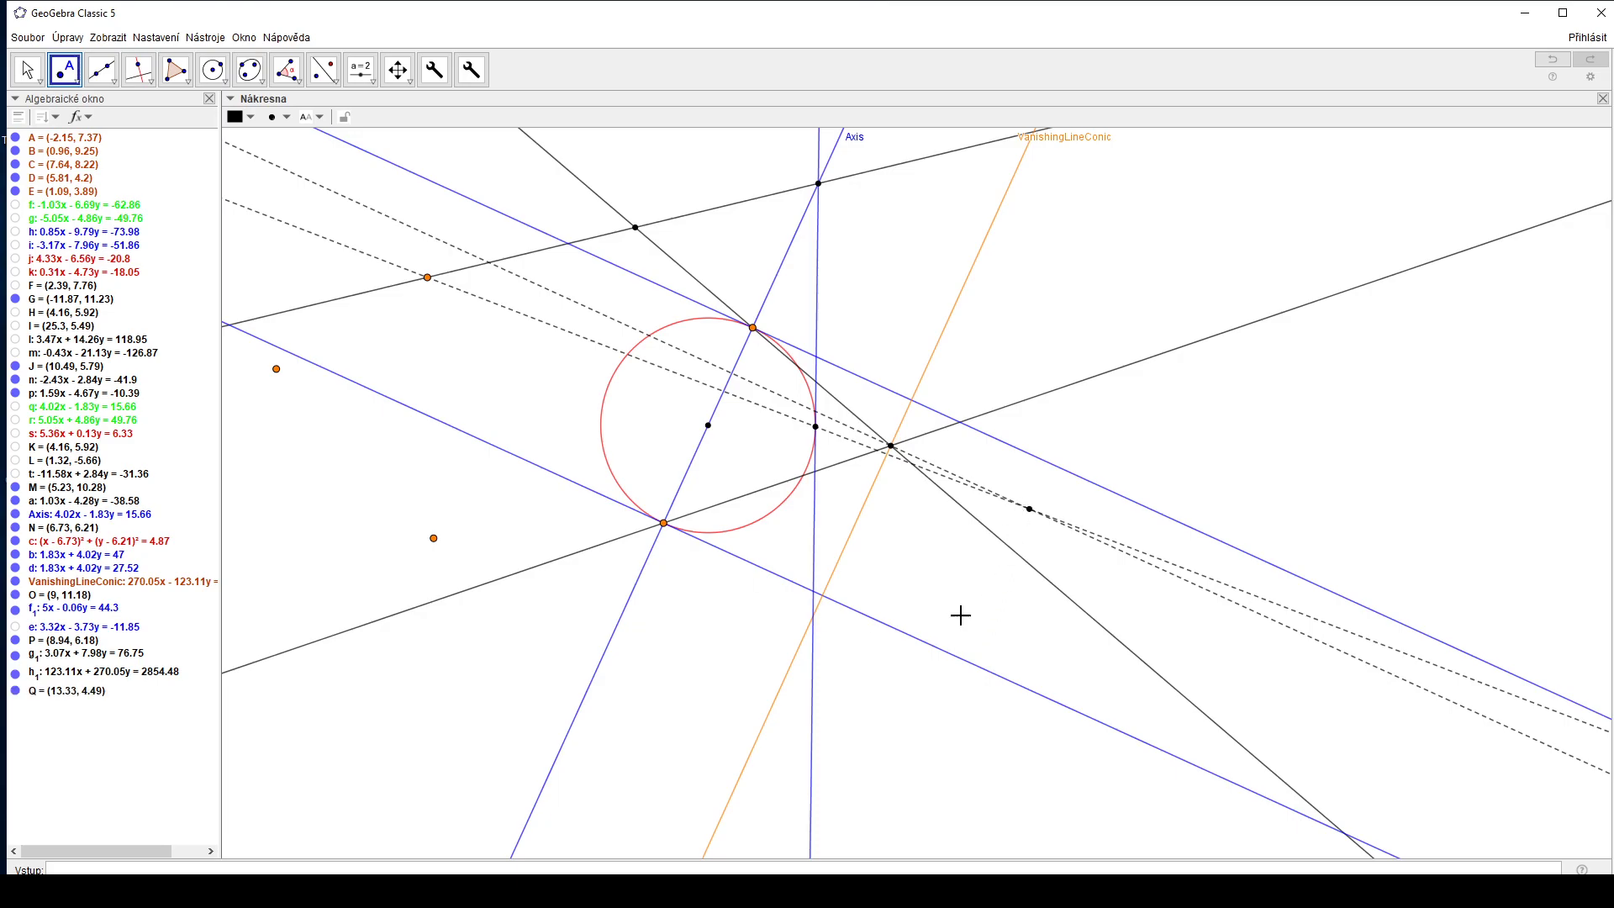
text(S)
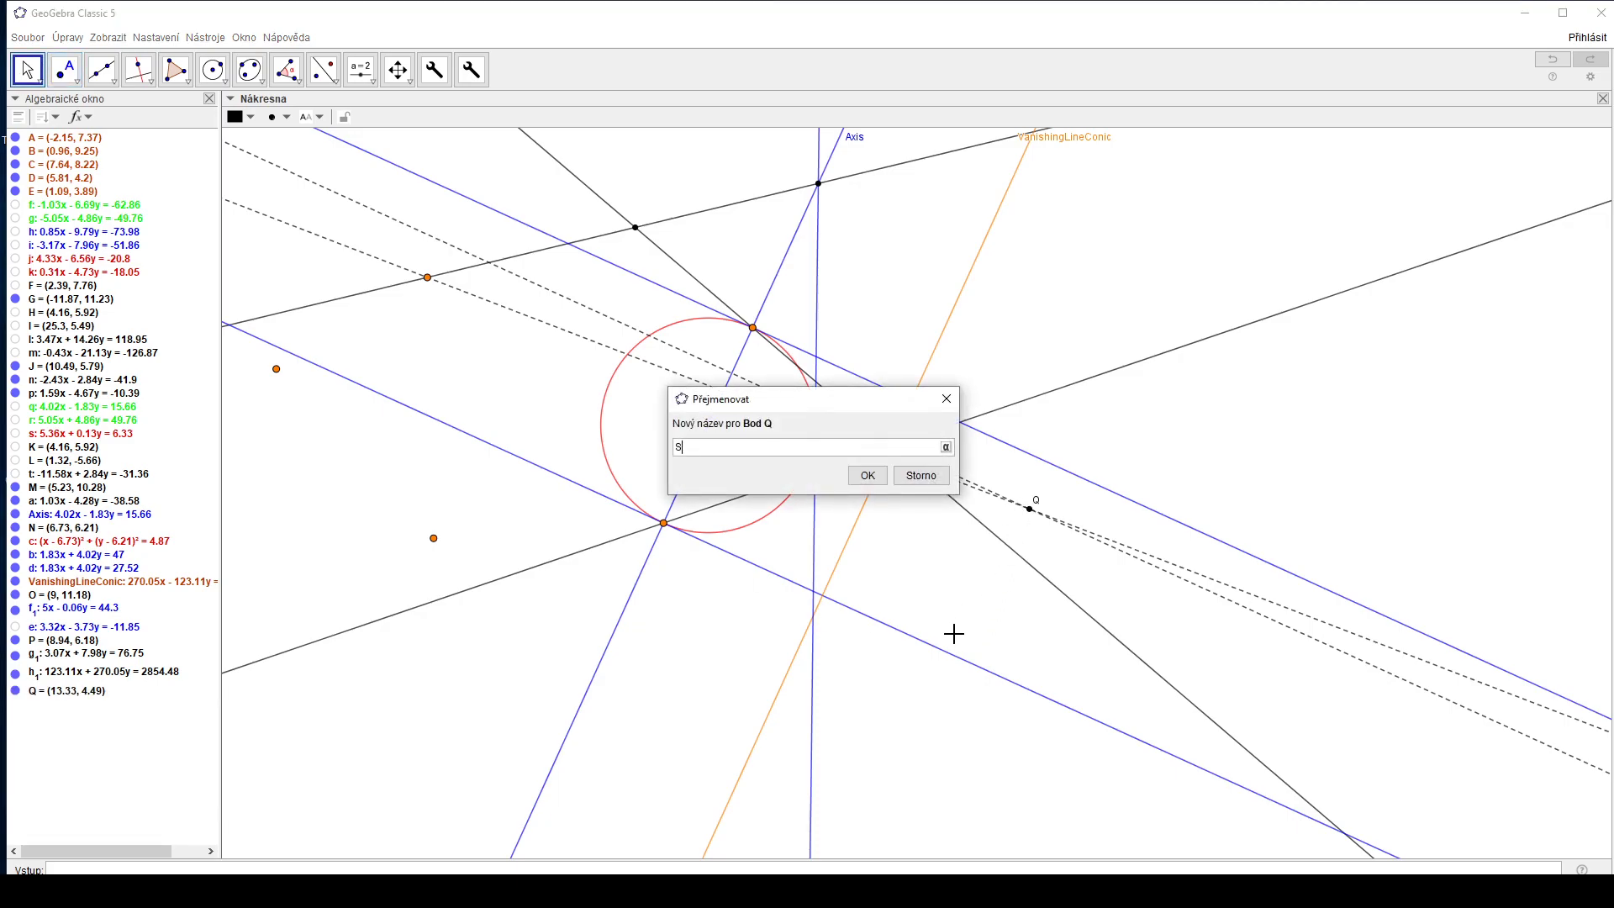
click(869, 476)
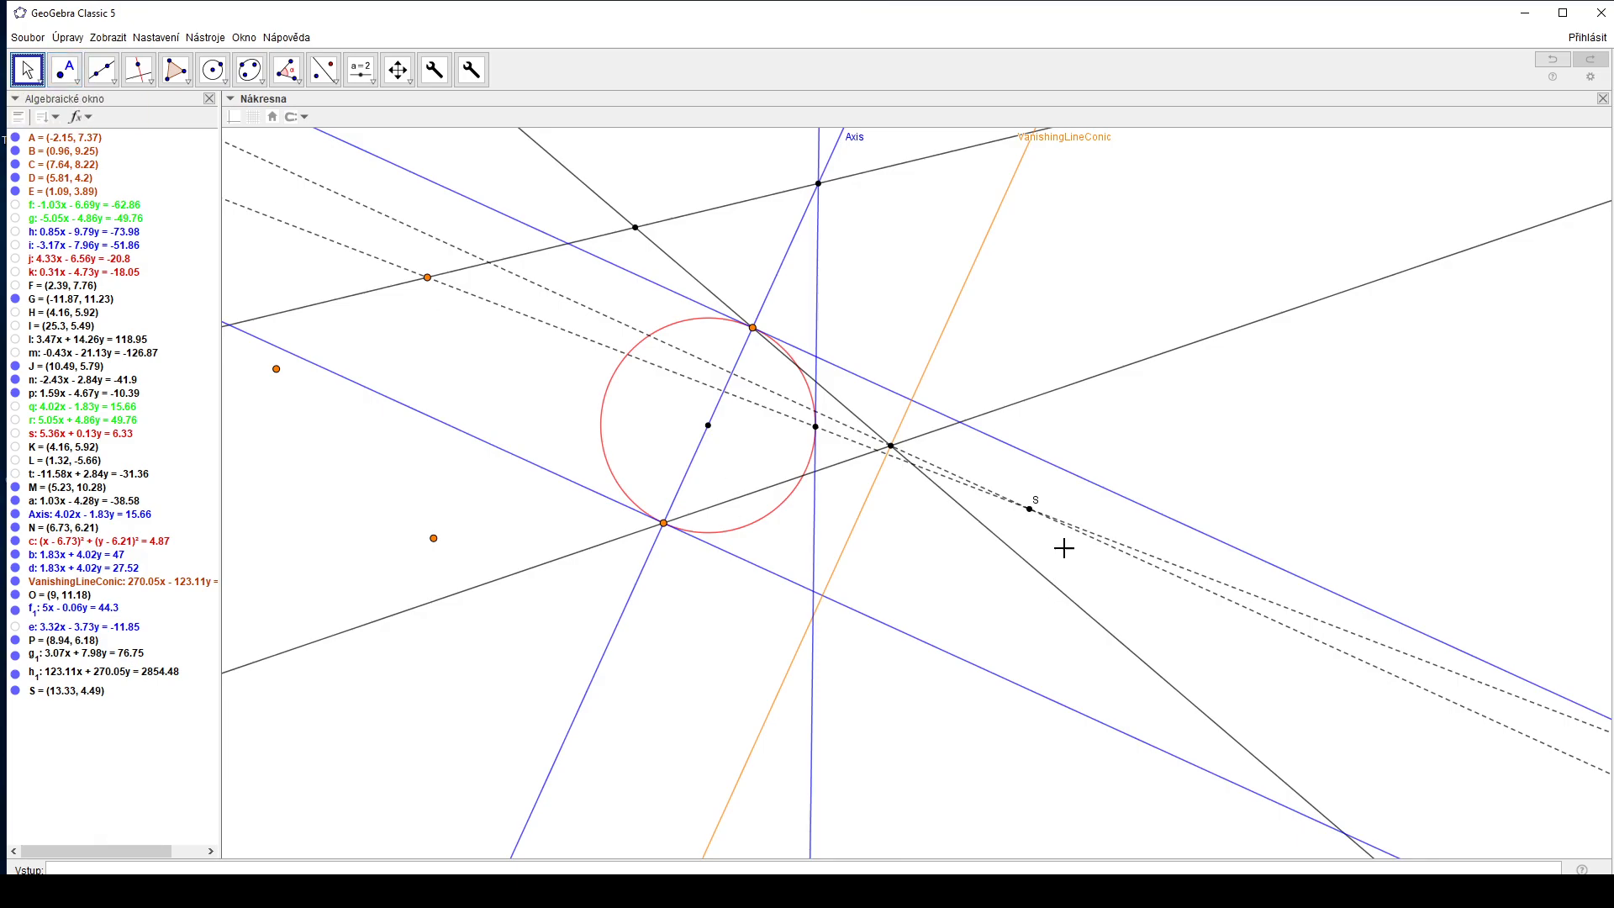
click(241, 117)
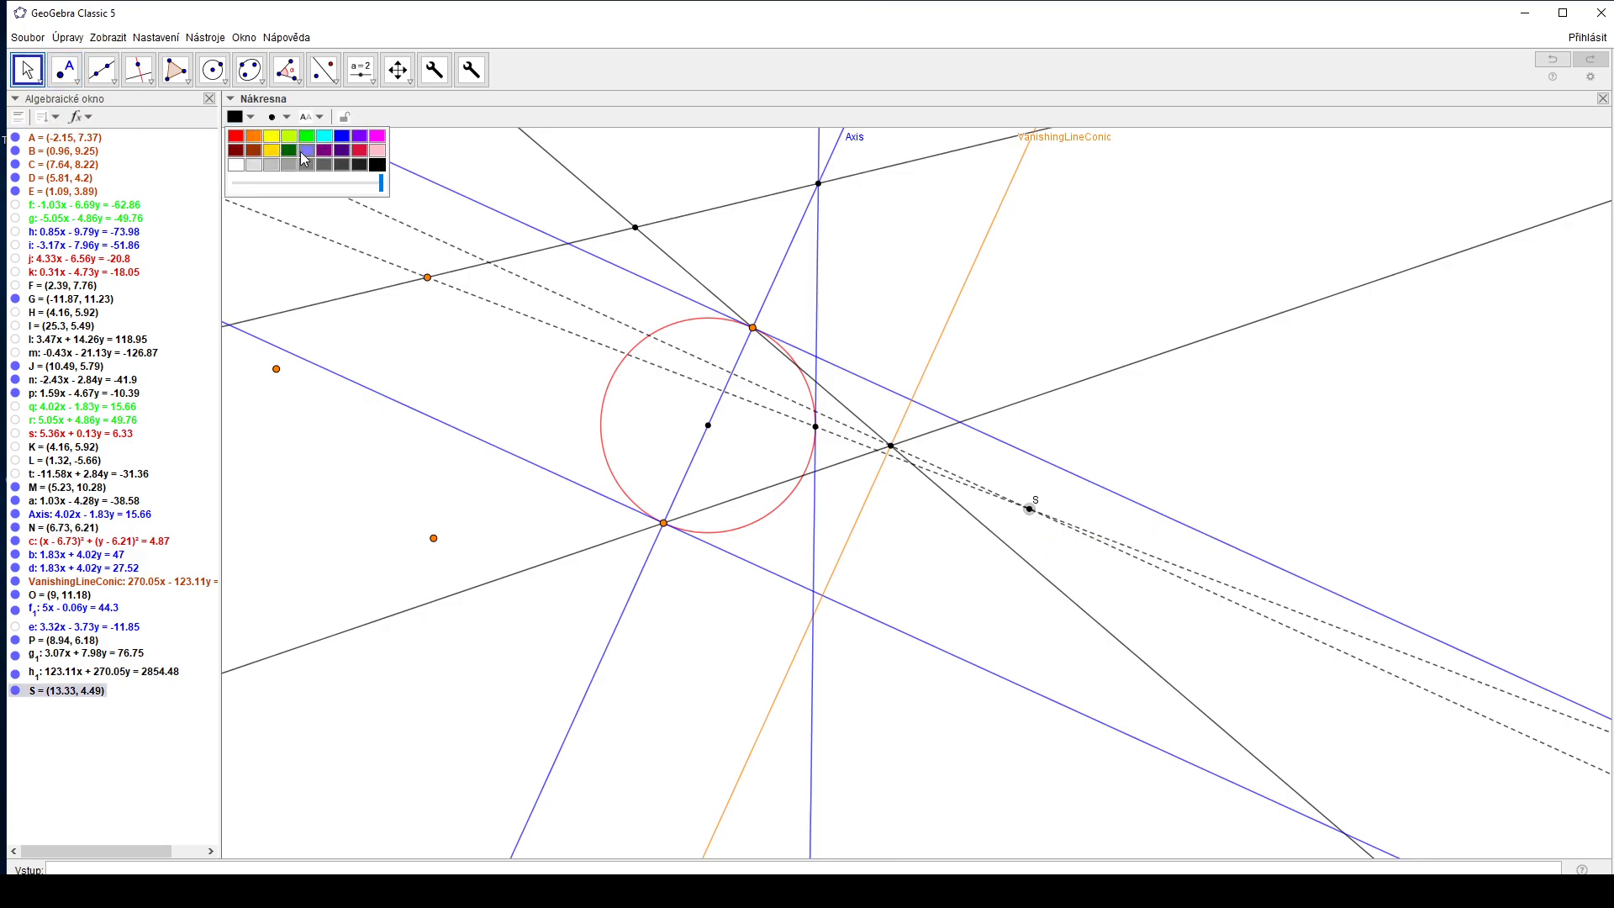
click(289, 150)
click(545, 434)
Hide helper lines g₁, h₁, b and d
click(775, 420)
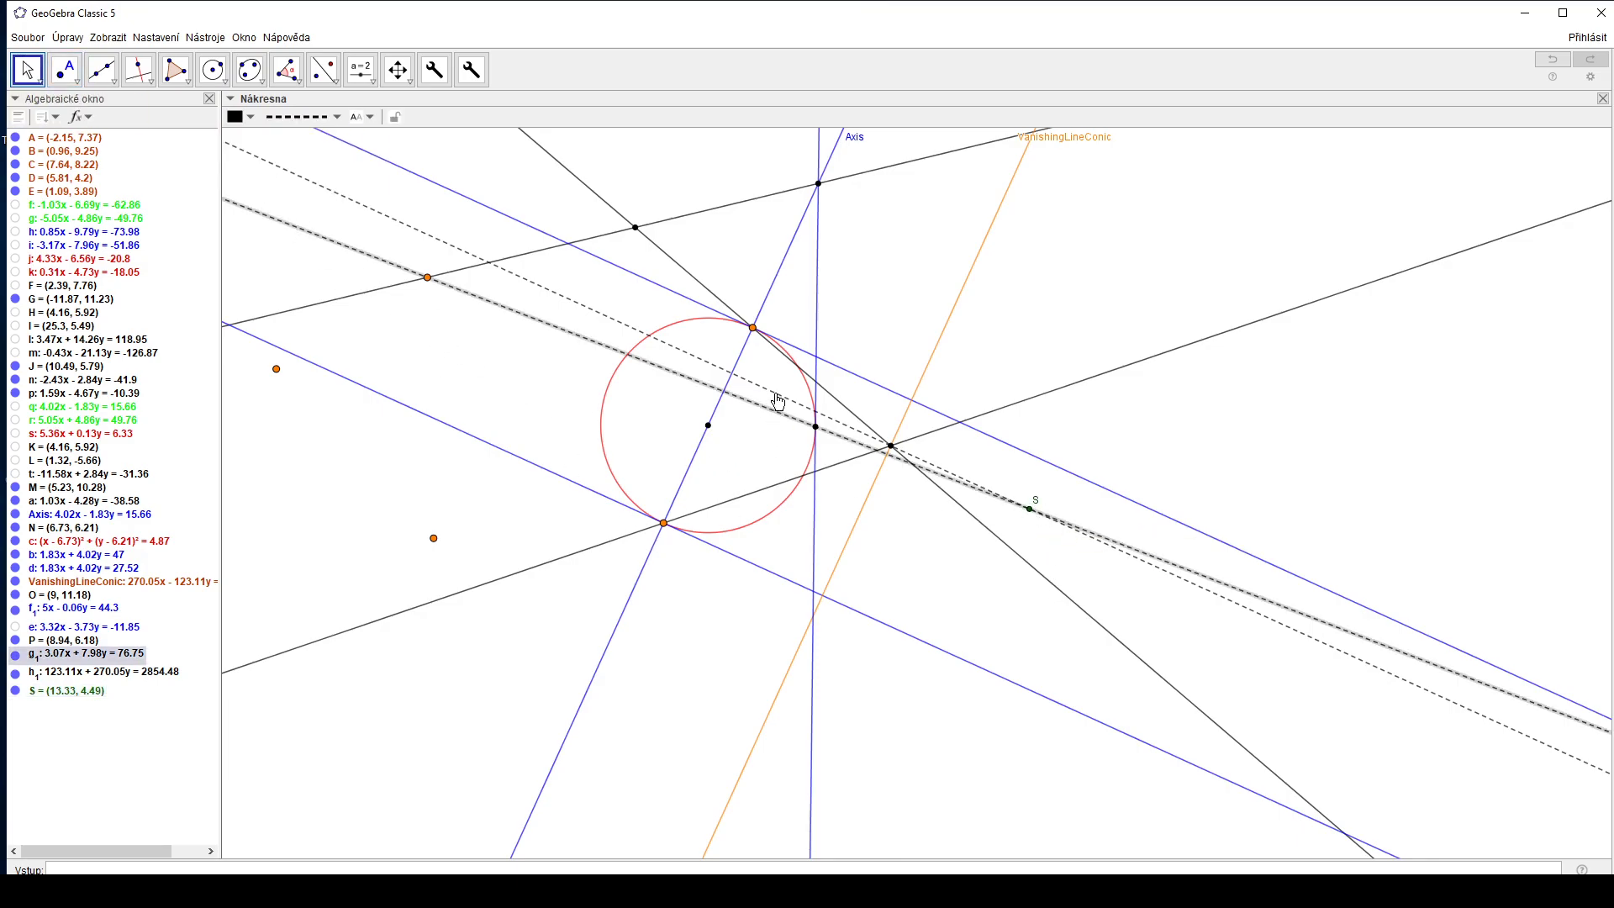
ctrl+click(772, 407)
click(877, 389)
ctrl+click(754, 565)
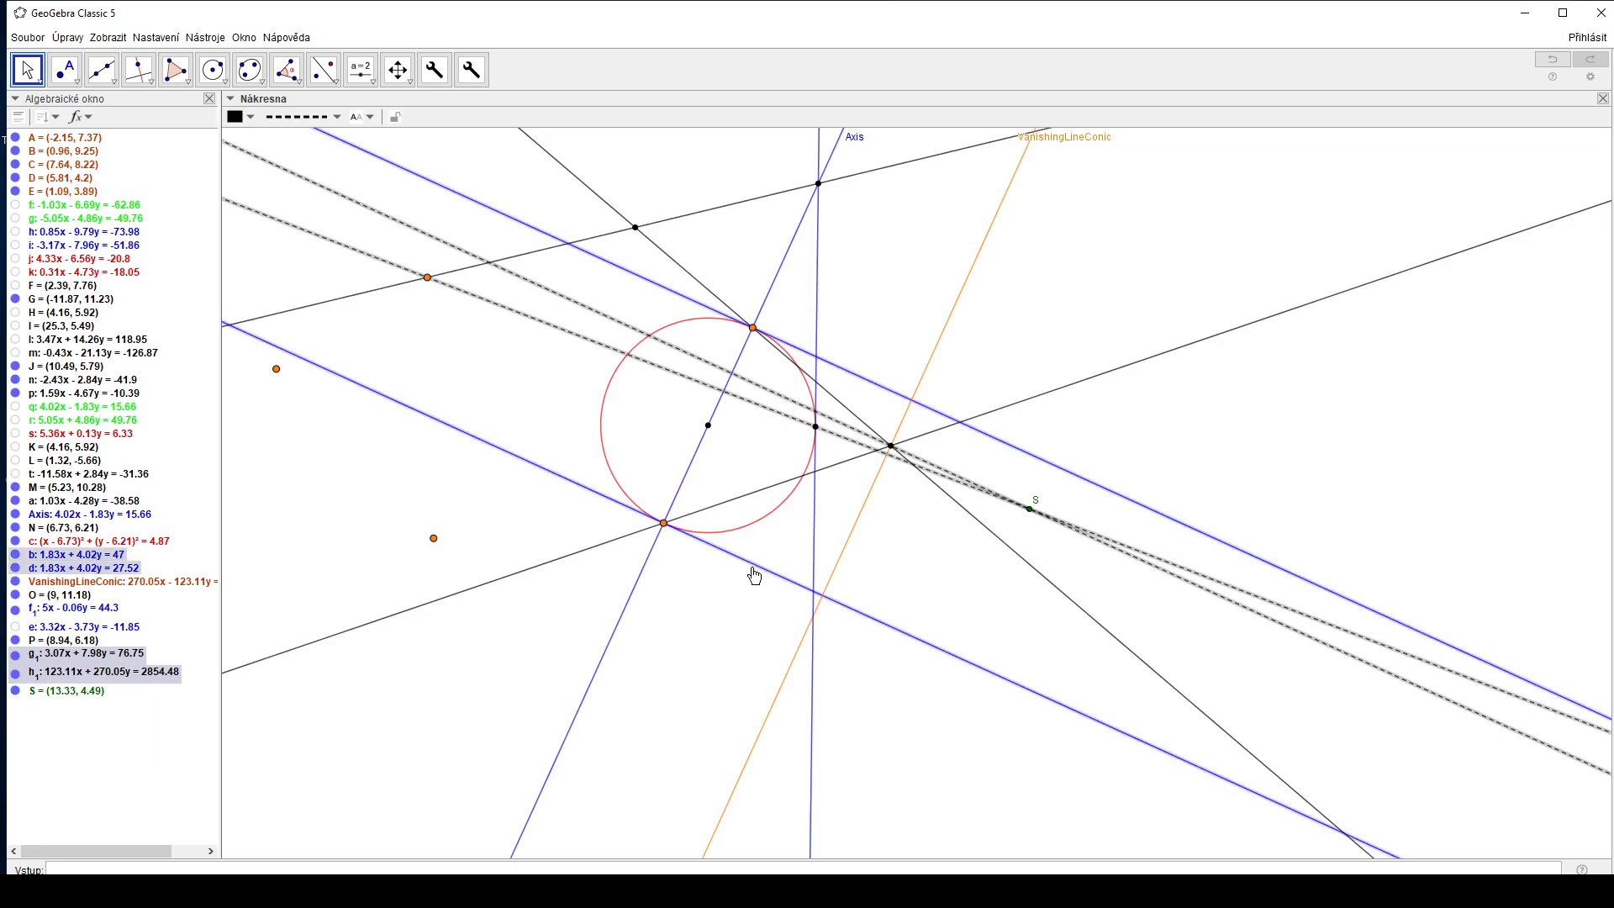
right_click(752, 569)
click(811, 667)
Hide line f₁ and point P, then check VanishingLineConic and Axis
click(813, 547)
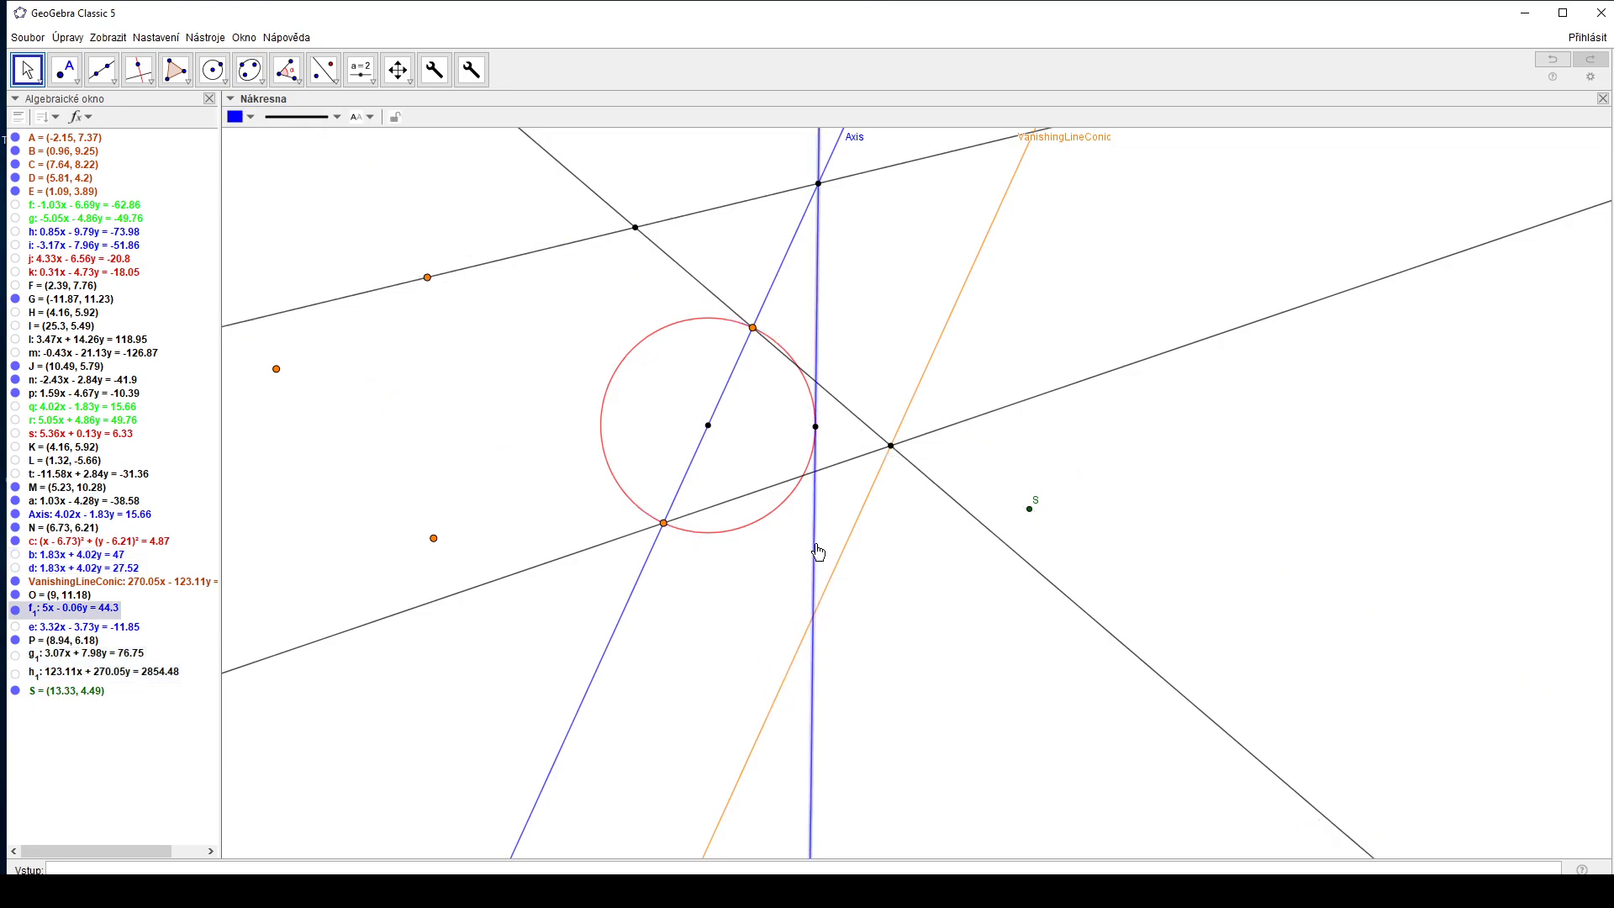
ctrl+click(815, 426)
right_click(818, 533)
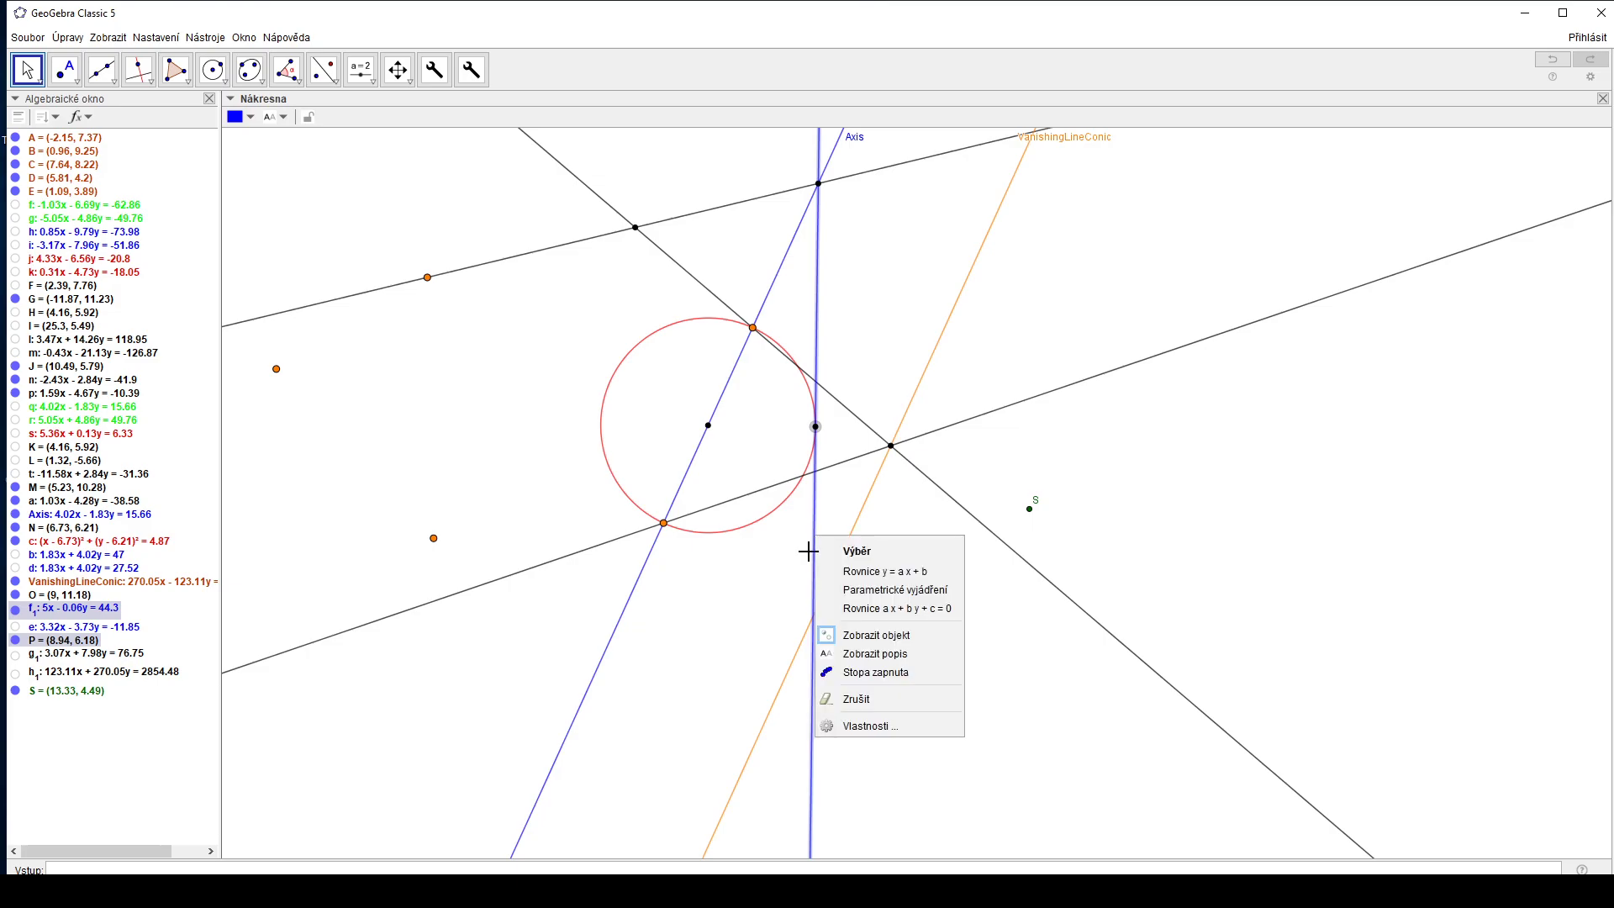
click(858, 632)
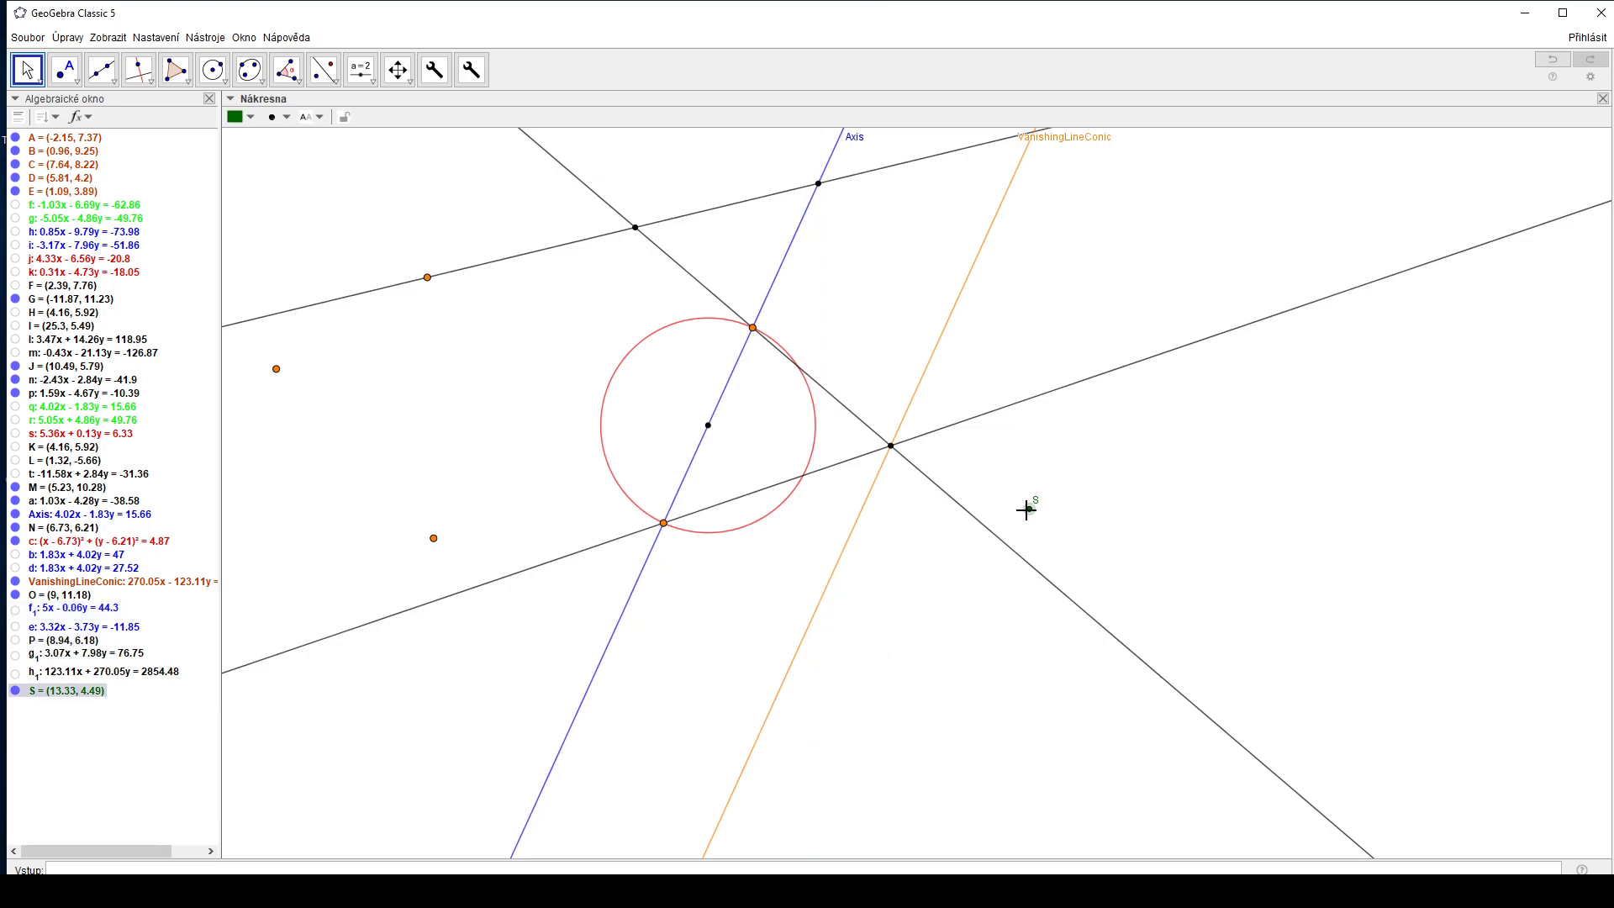
click(924, 371)
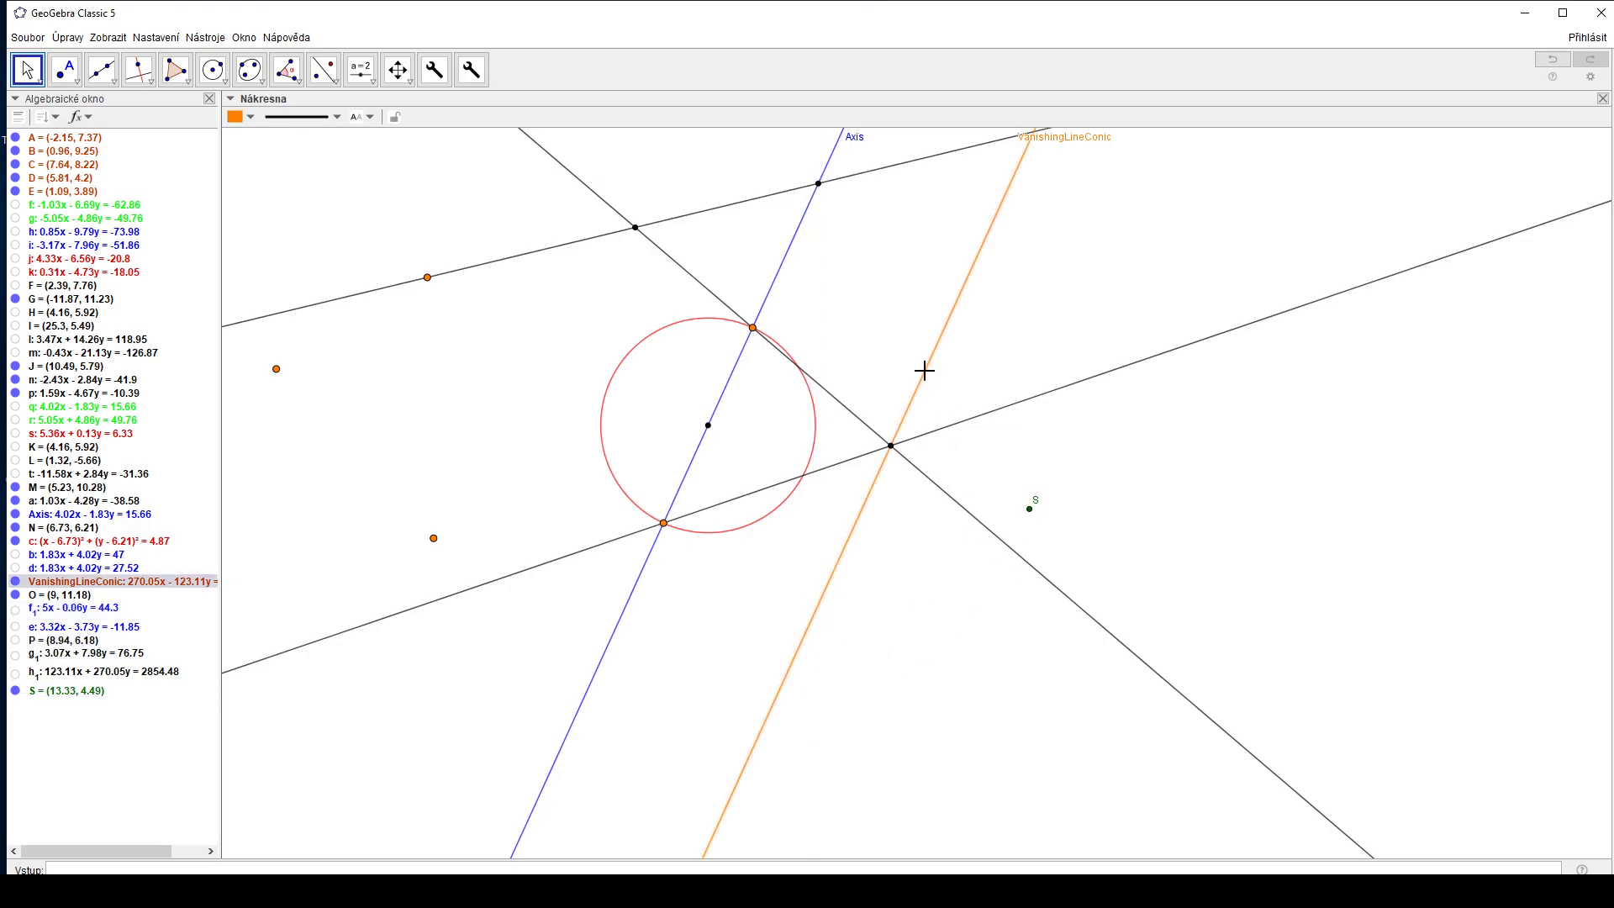
click(780, 276)
click(838, 332)
Create vector u = (1.88, −3.42) from new point Q (11.45, 7.91) to point S
scroll(871, 325, down, 2)
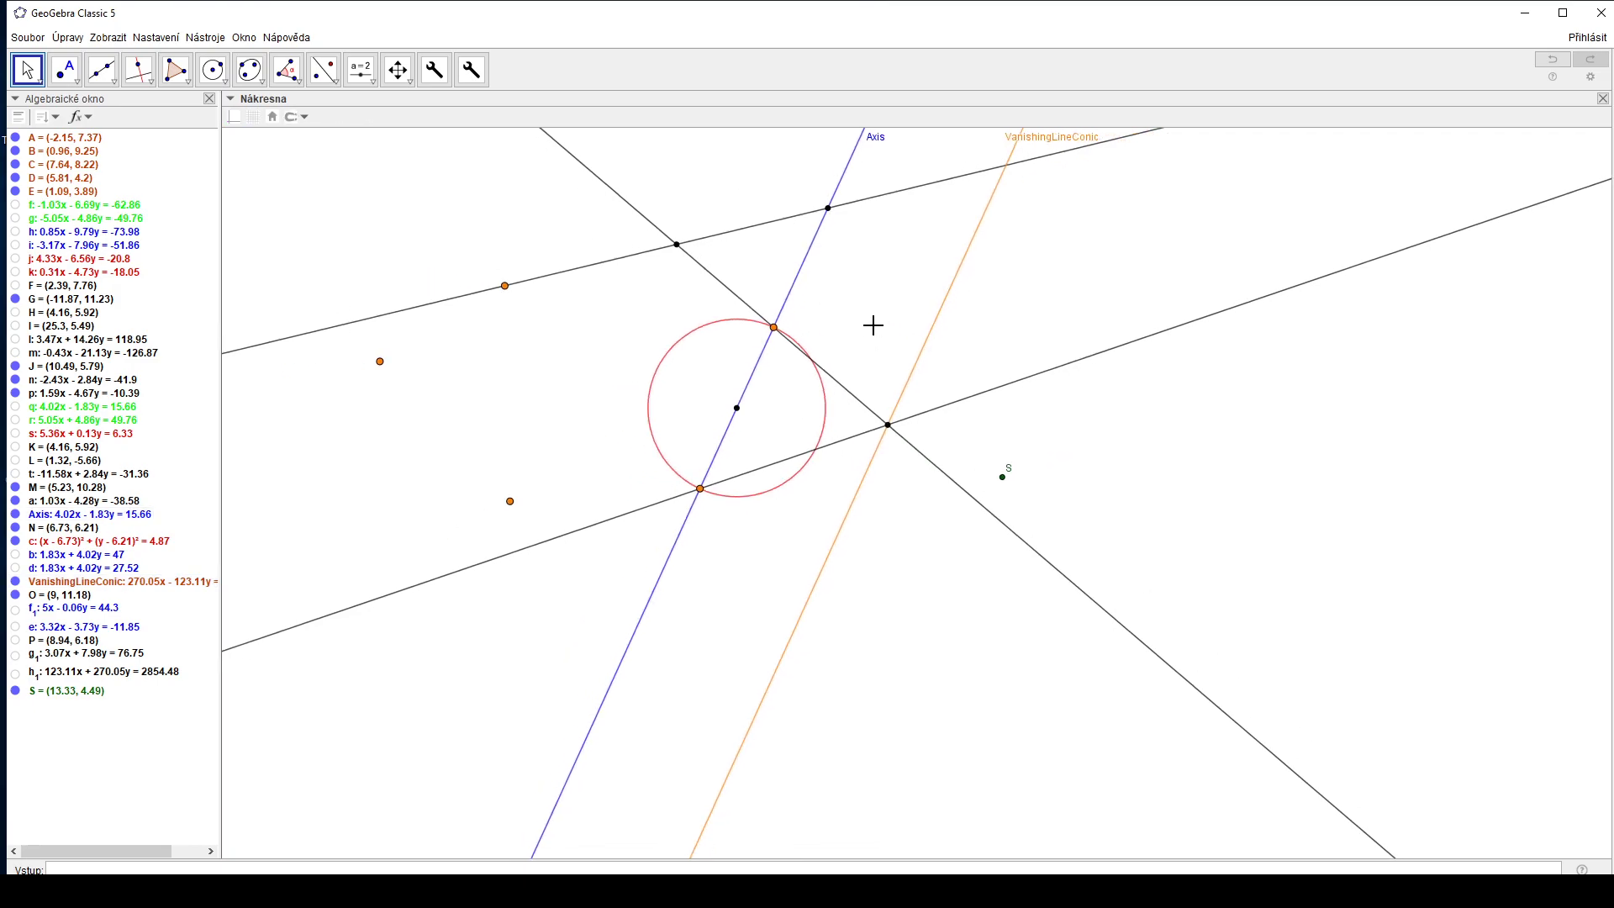
drag(868, 306, 843, 408)
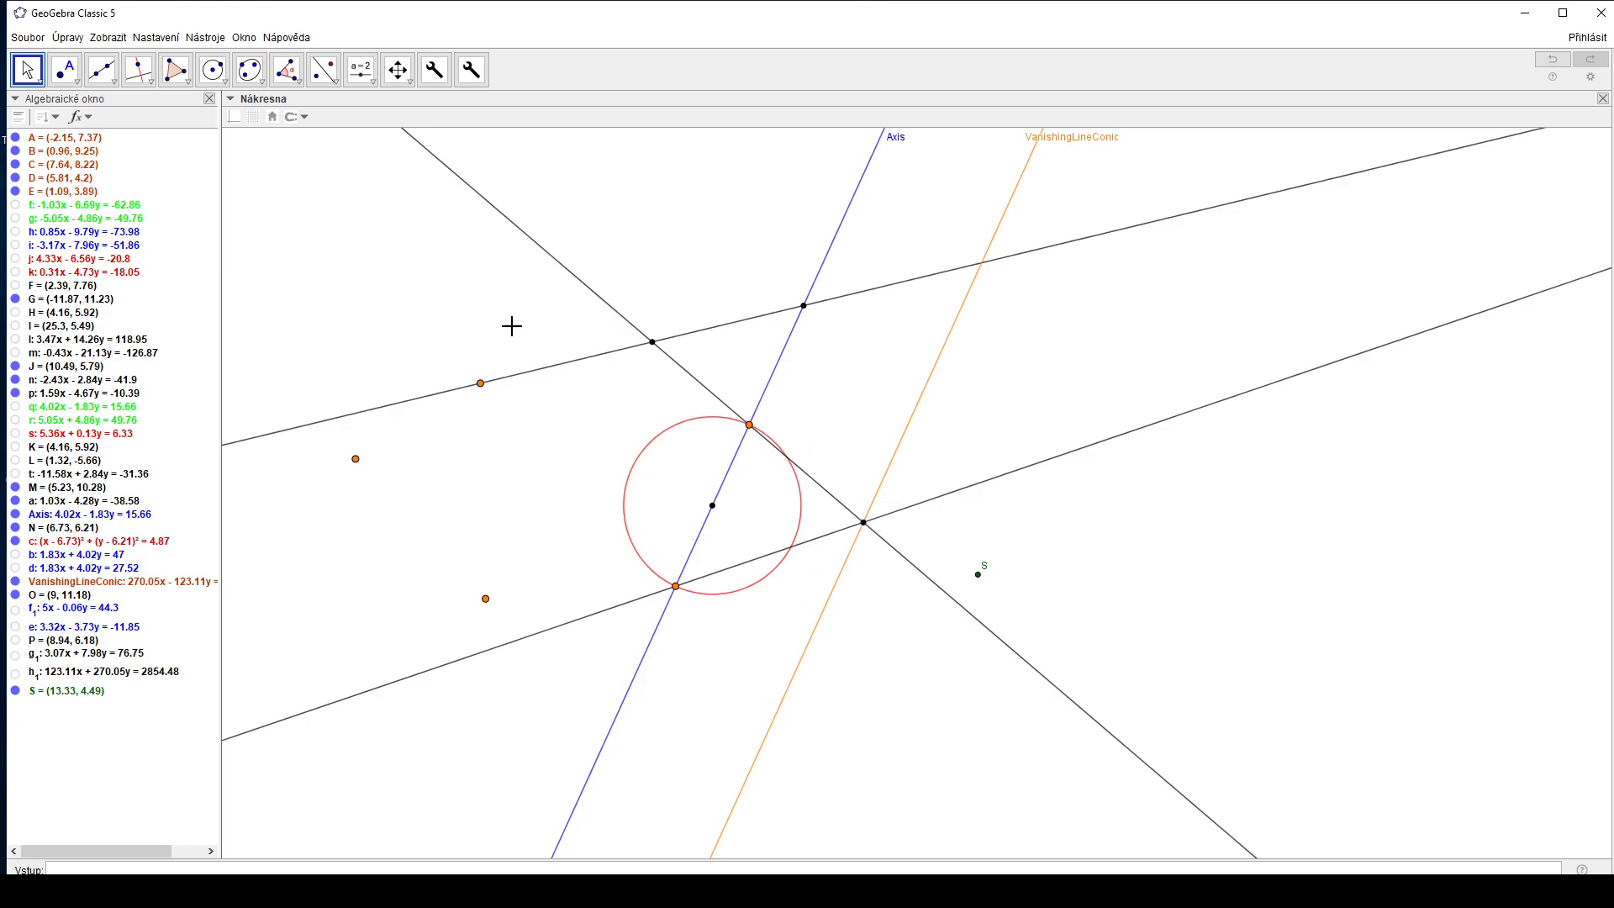
click(776, 575)
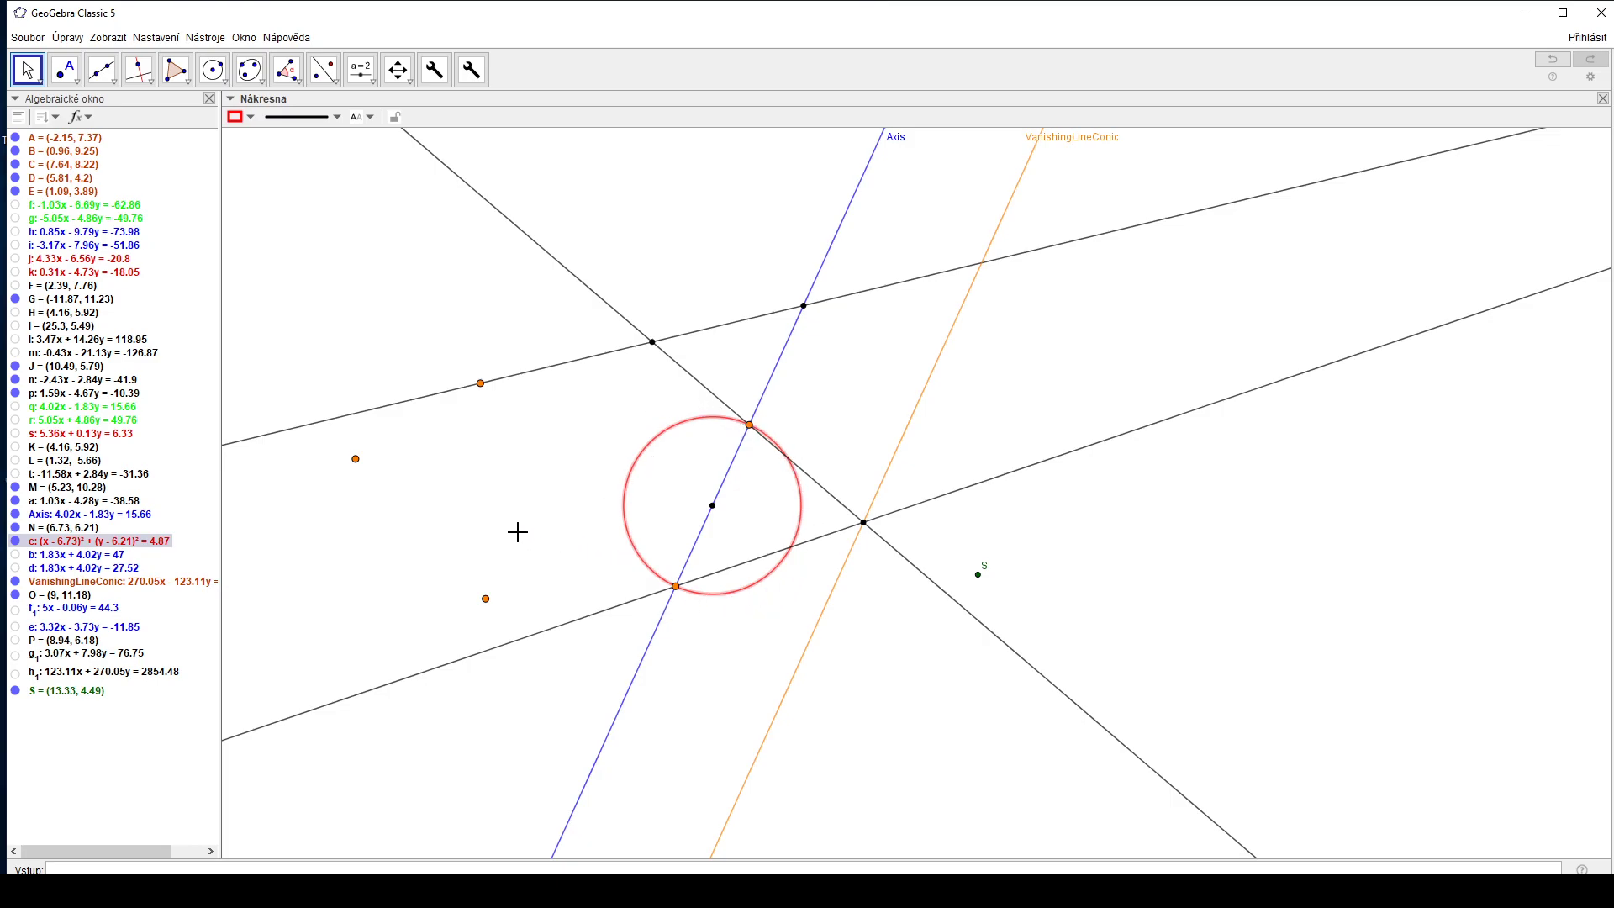
click(901, 445)
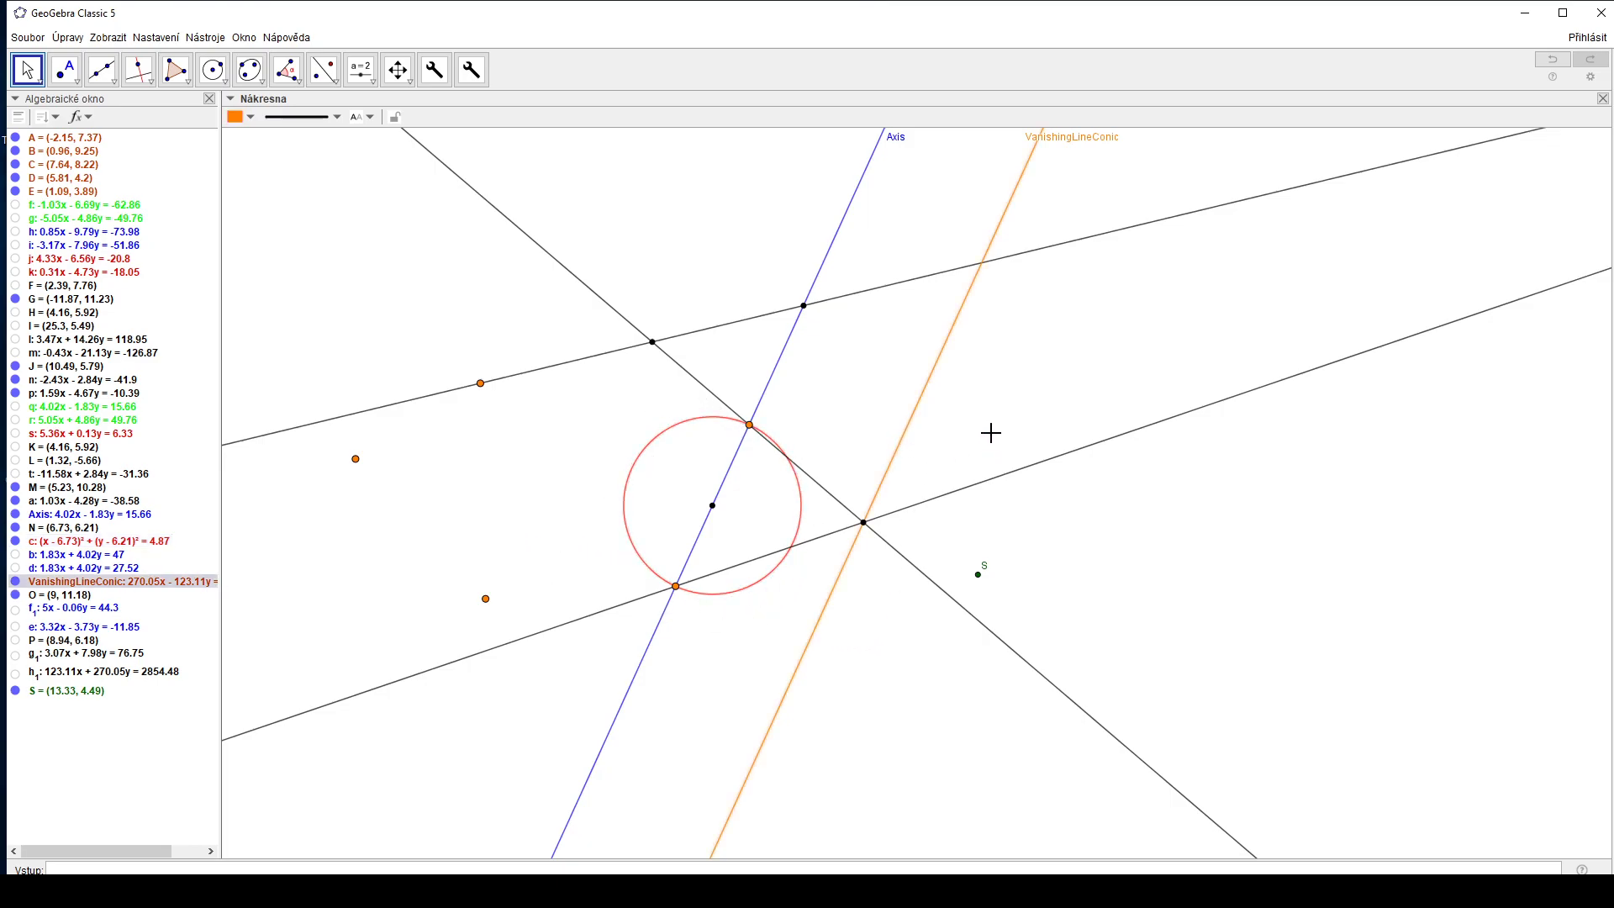
click(993, 437)
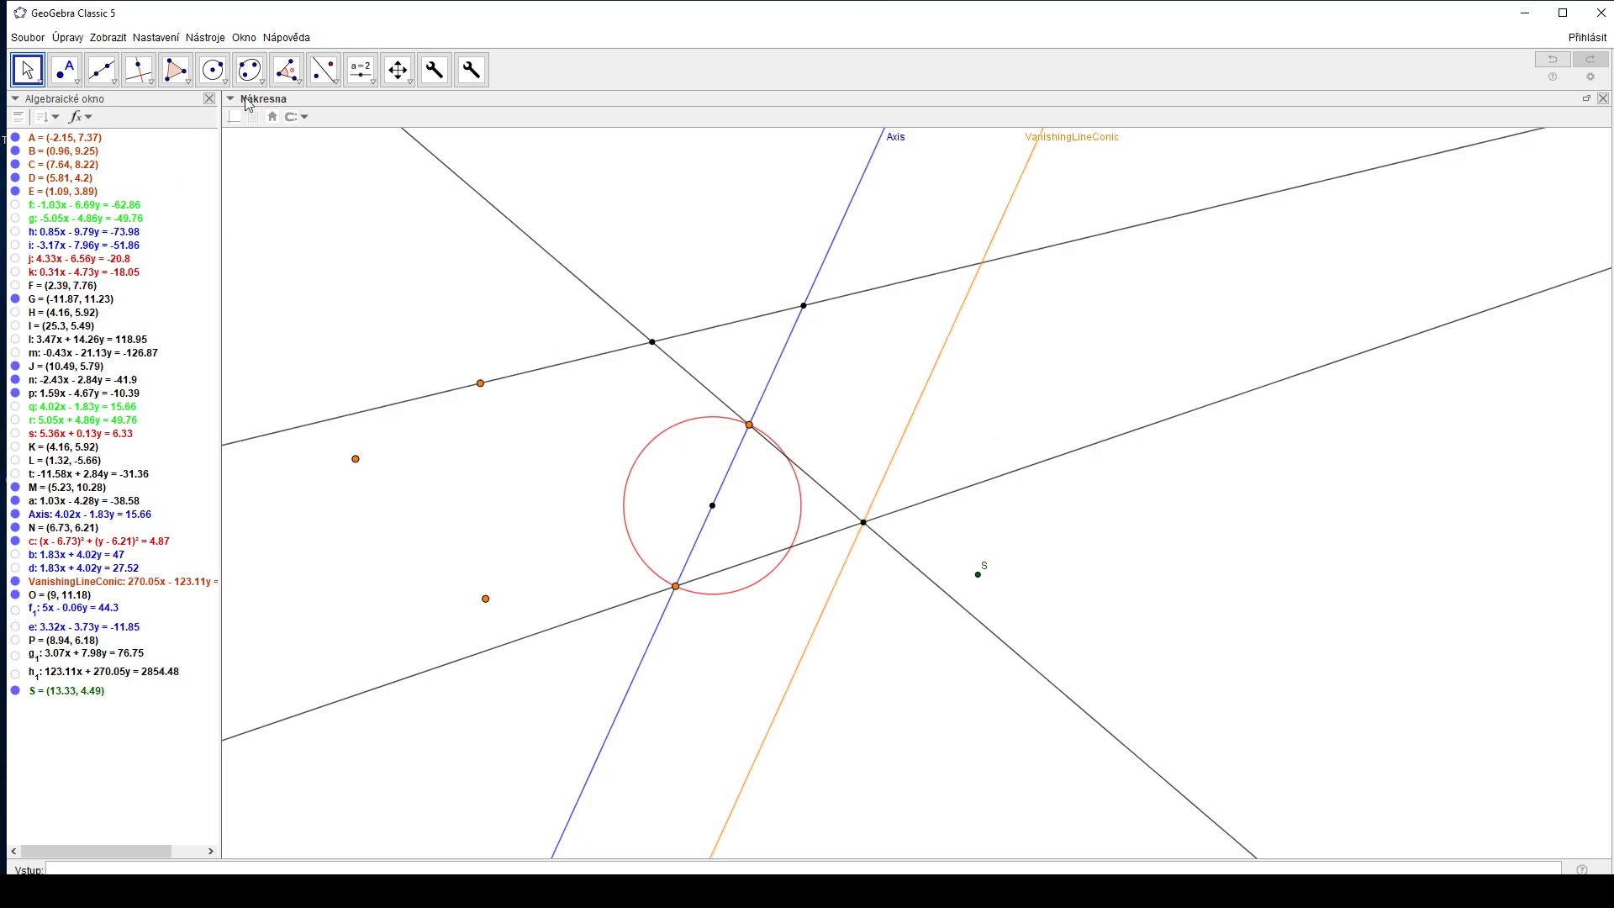
click(102, 71)
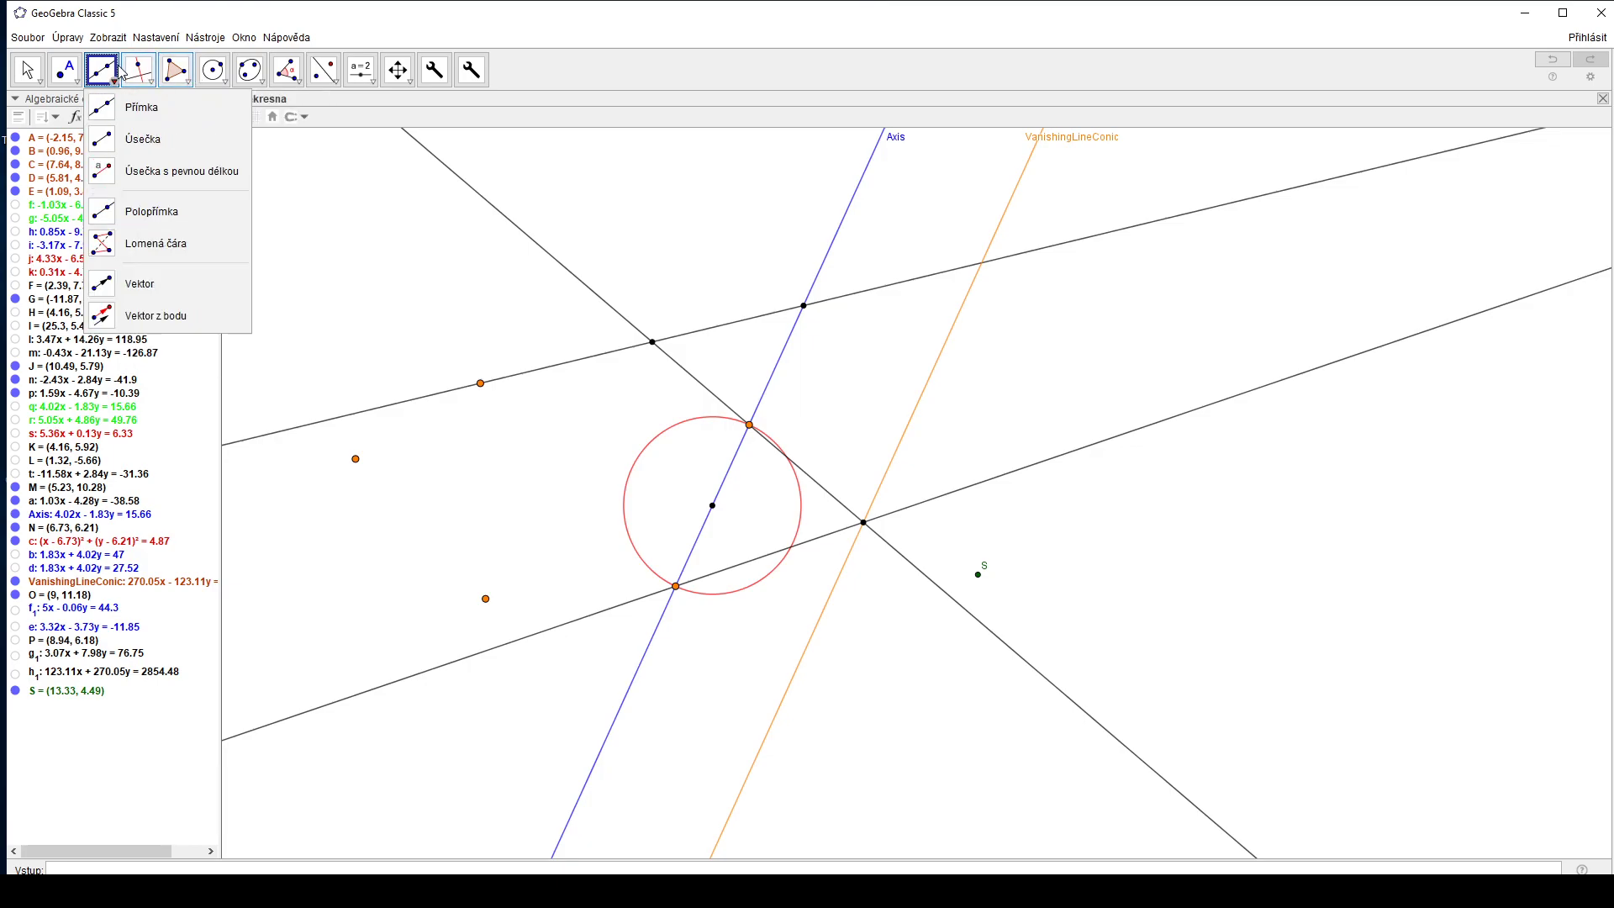
click(141, 107)
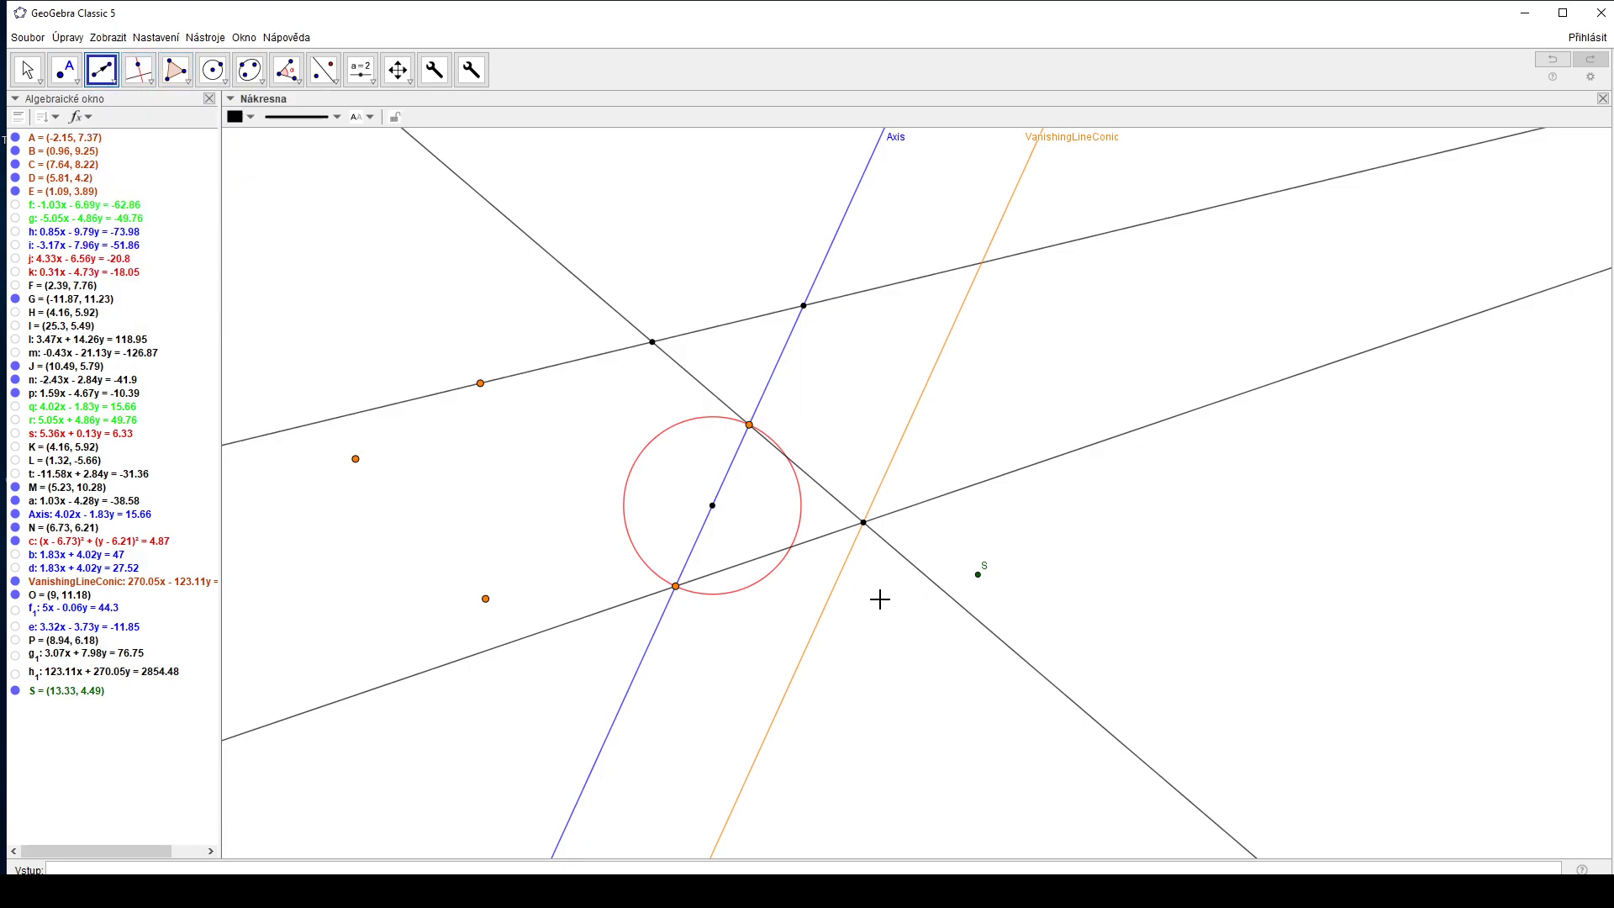
click(902, 436)
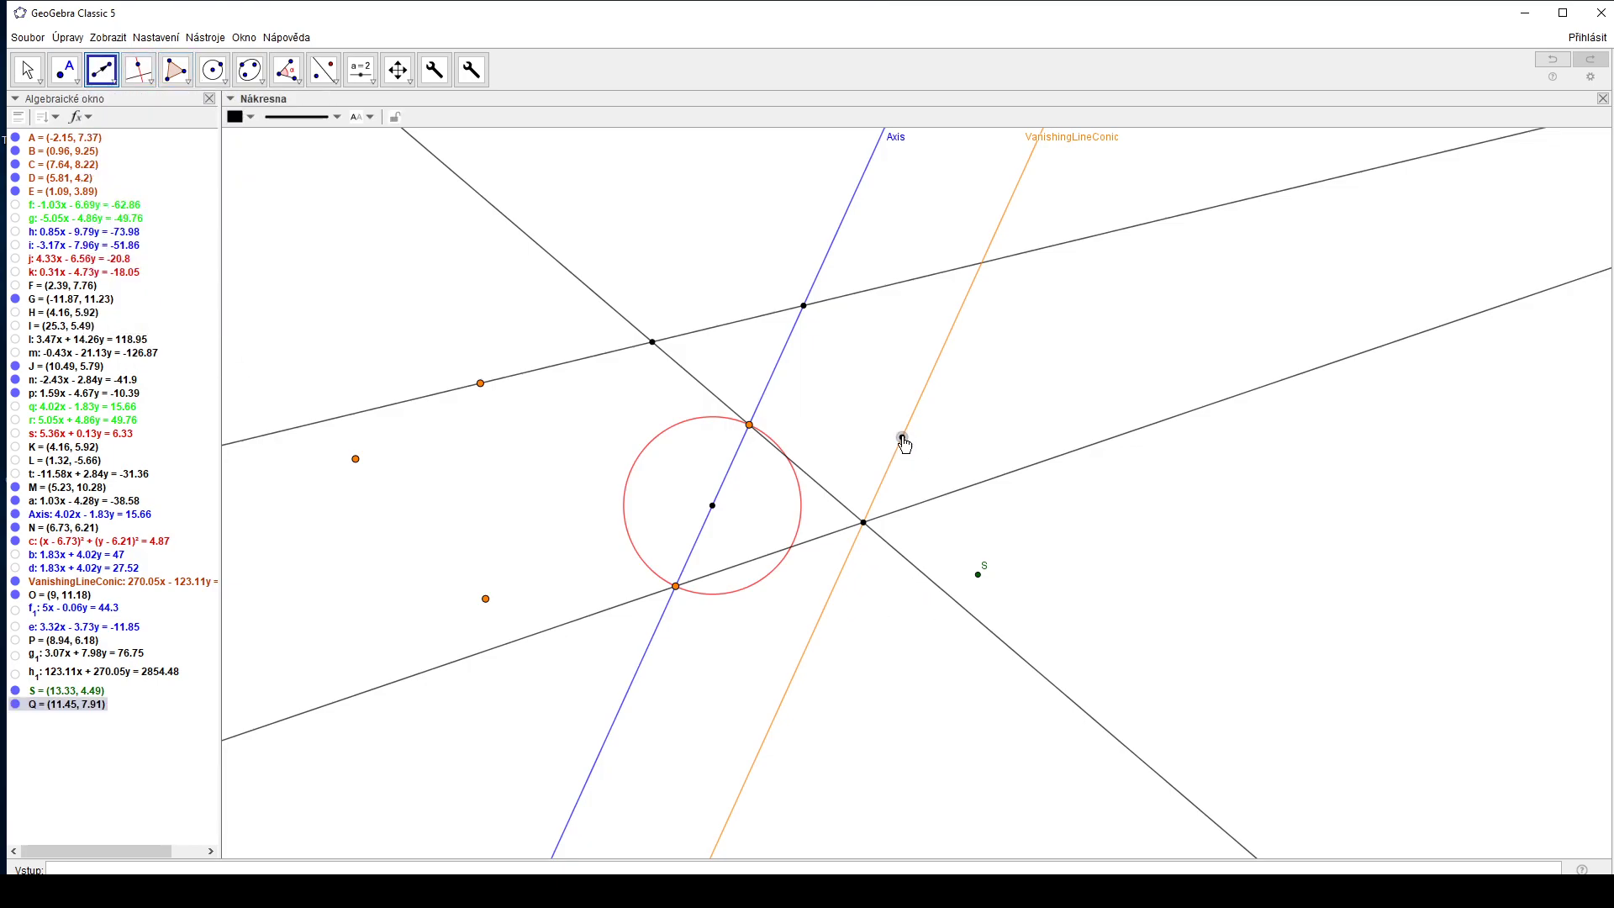
click(977, 574)
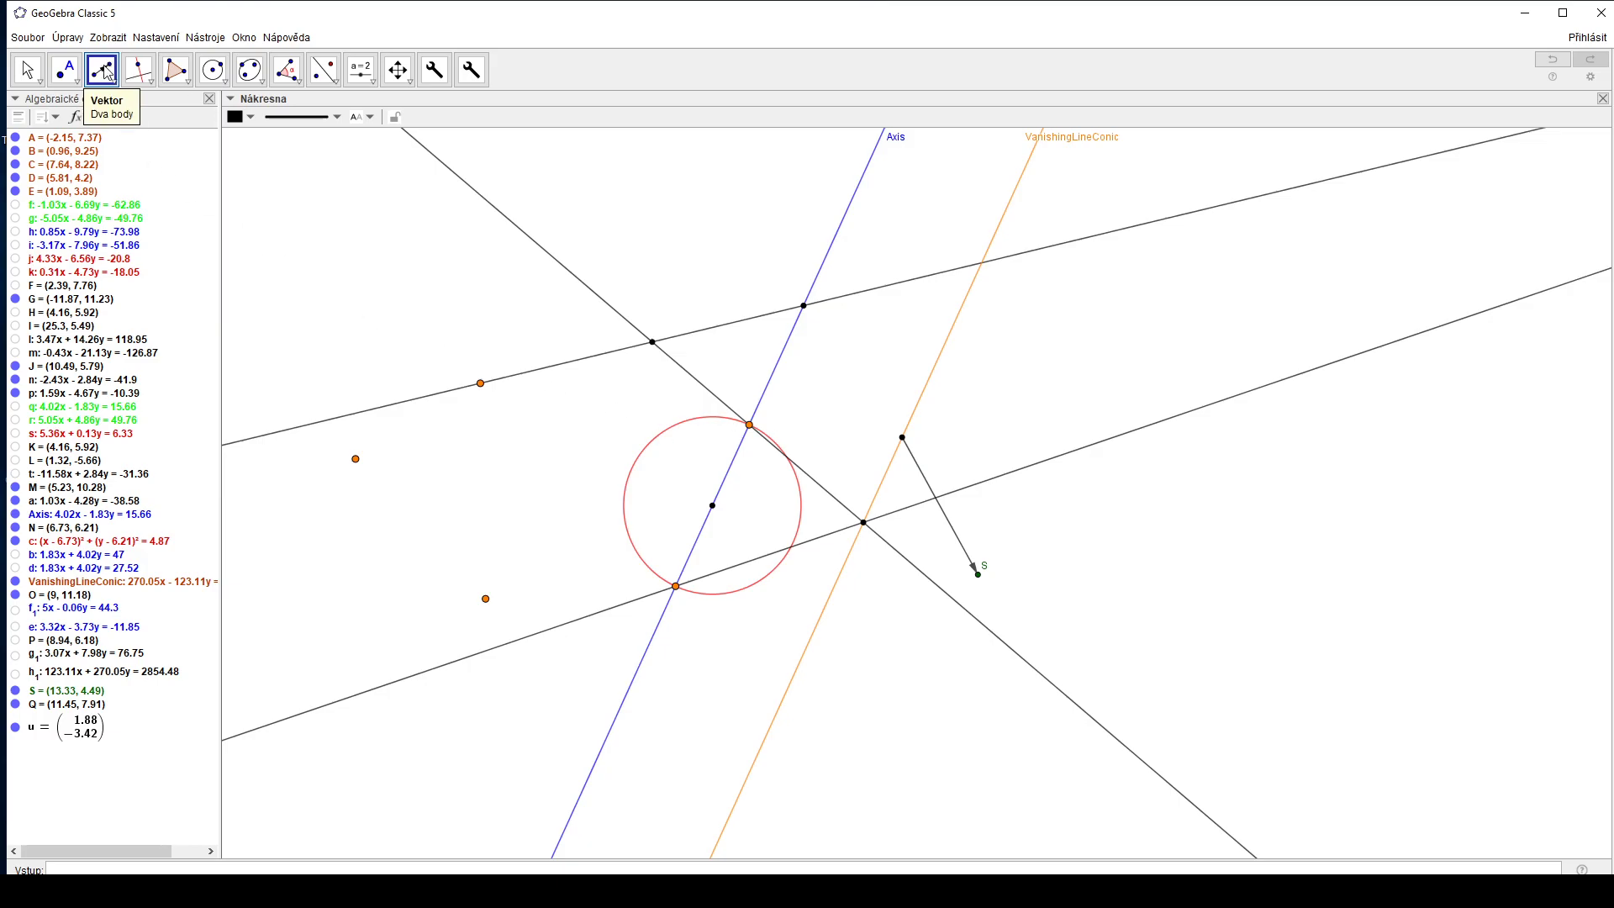
Translate Axis by vector u to create line Axis'
click(337, 87)
click(375, 232)
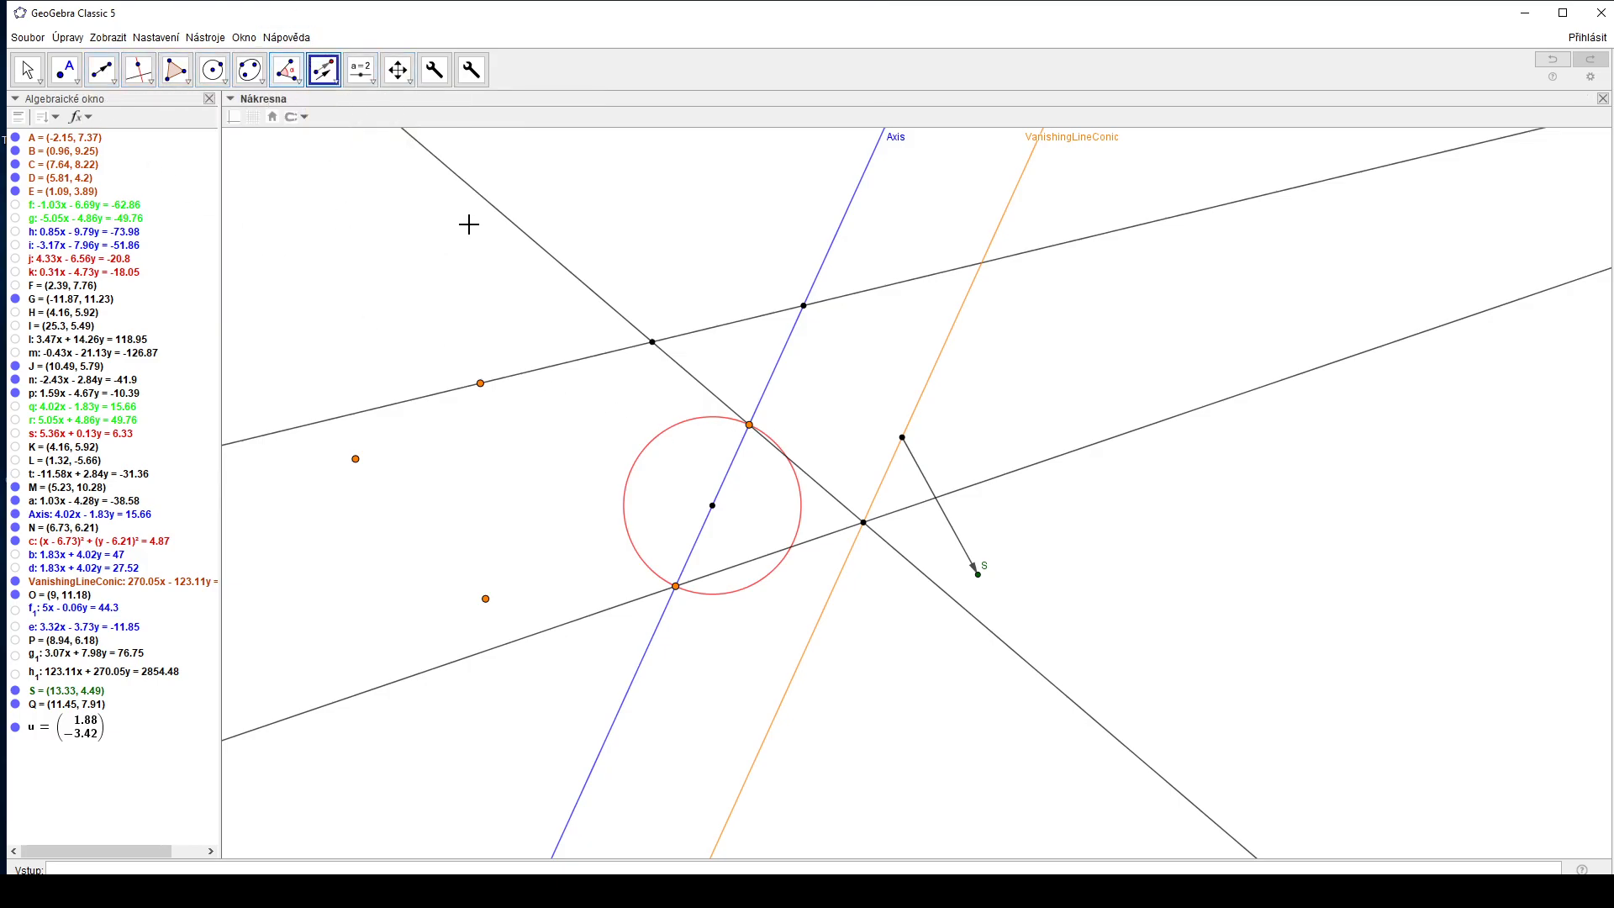
click(774, 385)
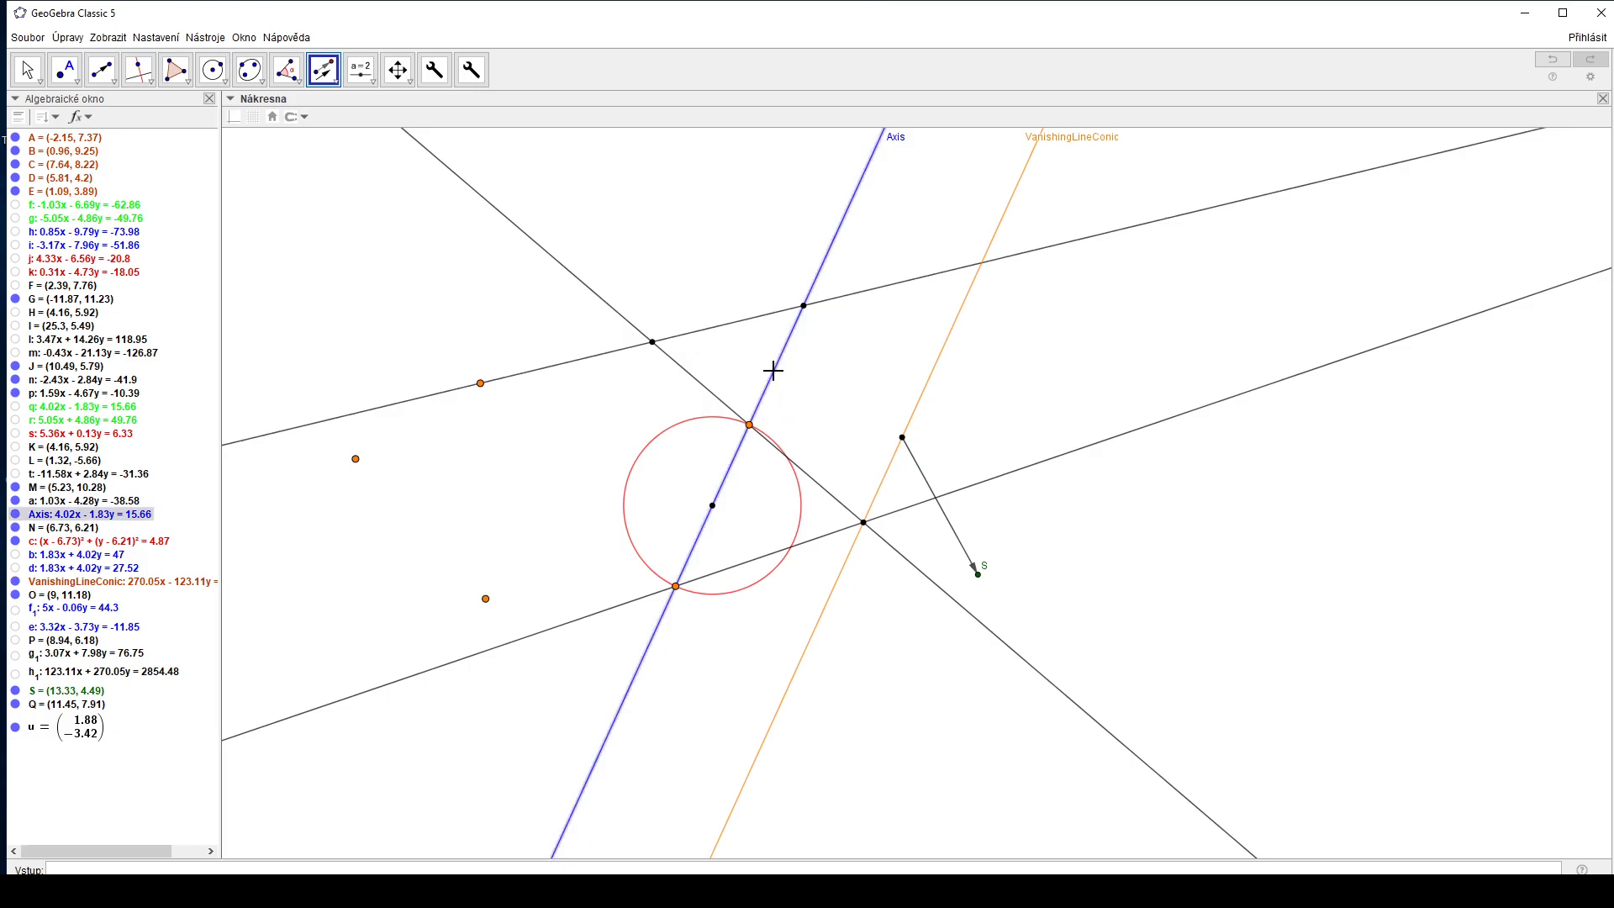
click(926, 487)
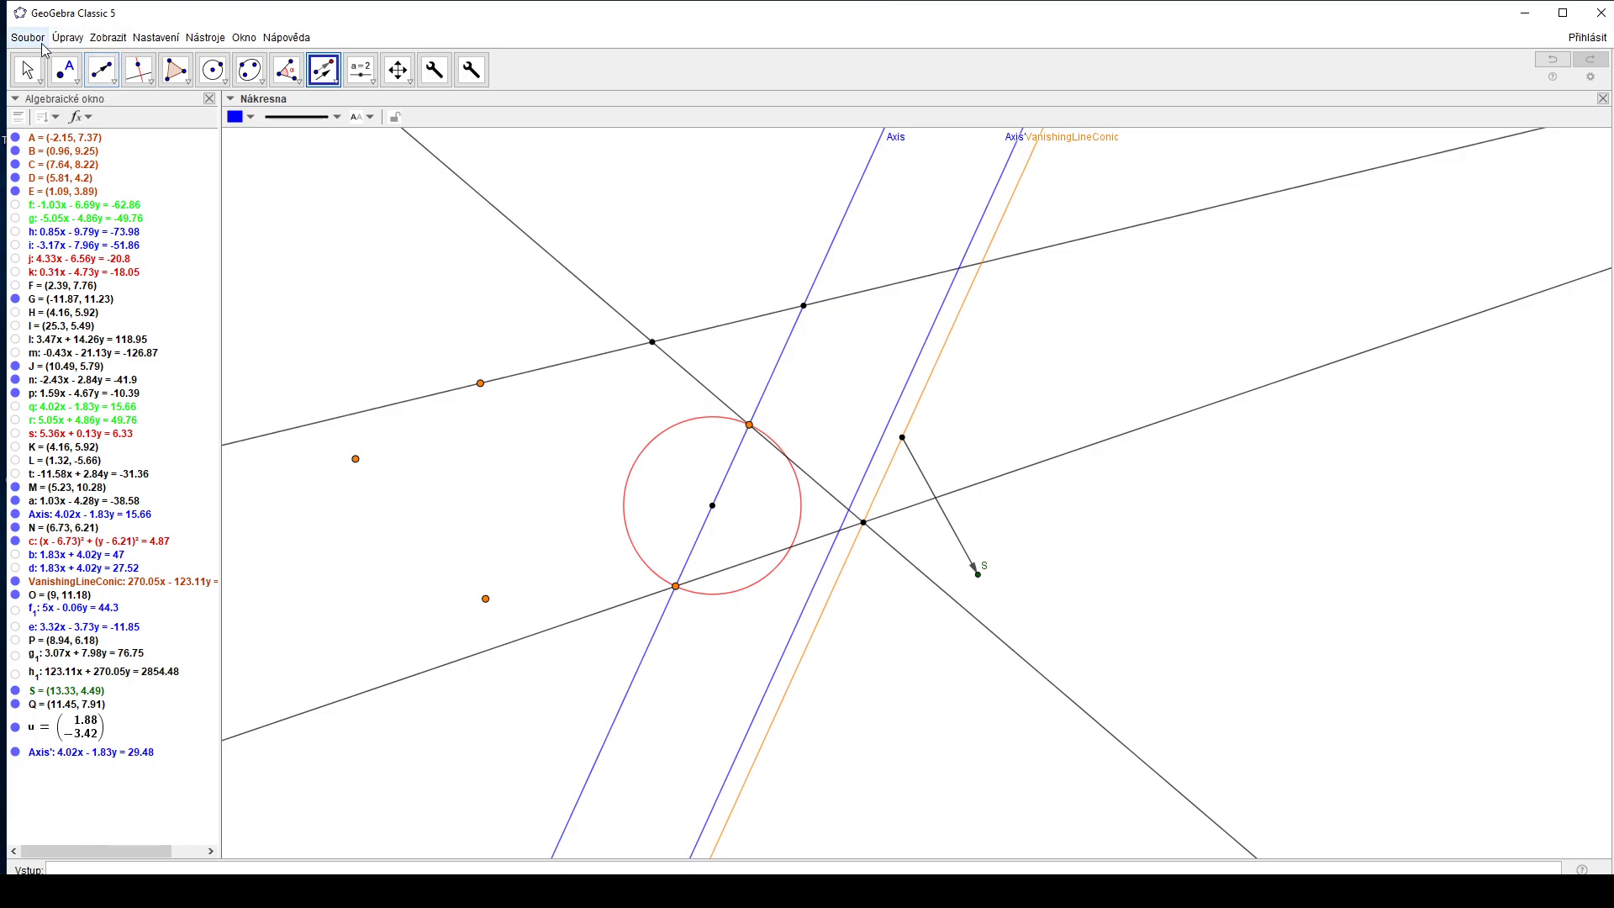
key(Escape)
Colour Axis' orange and rename it 'VanishingLineCircle'
click(867, 472)
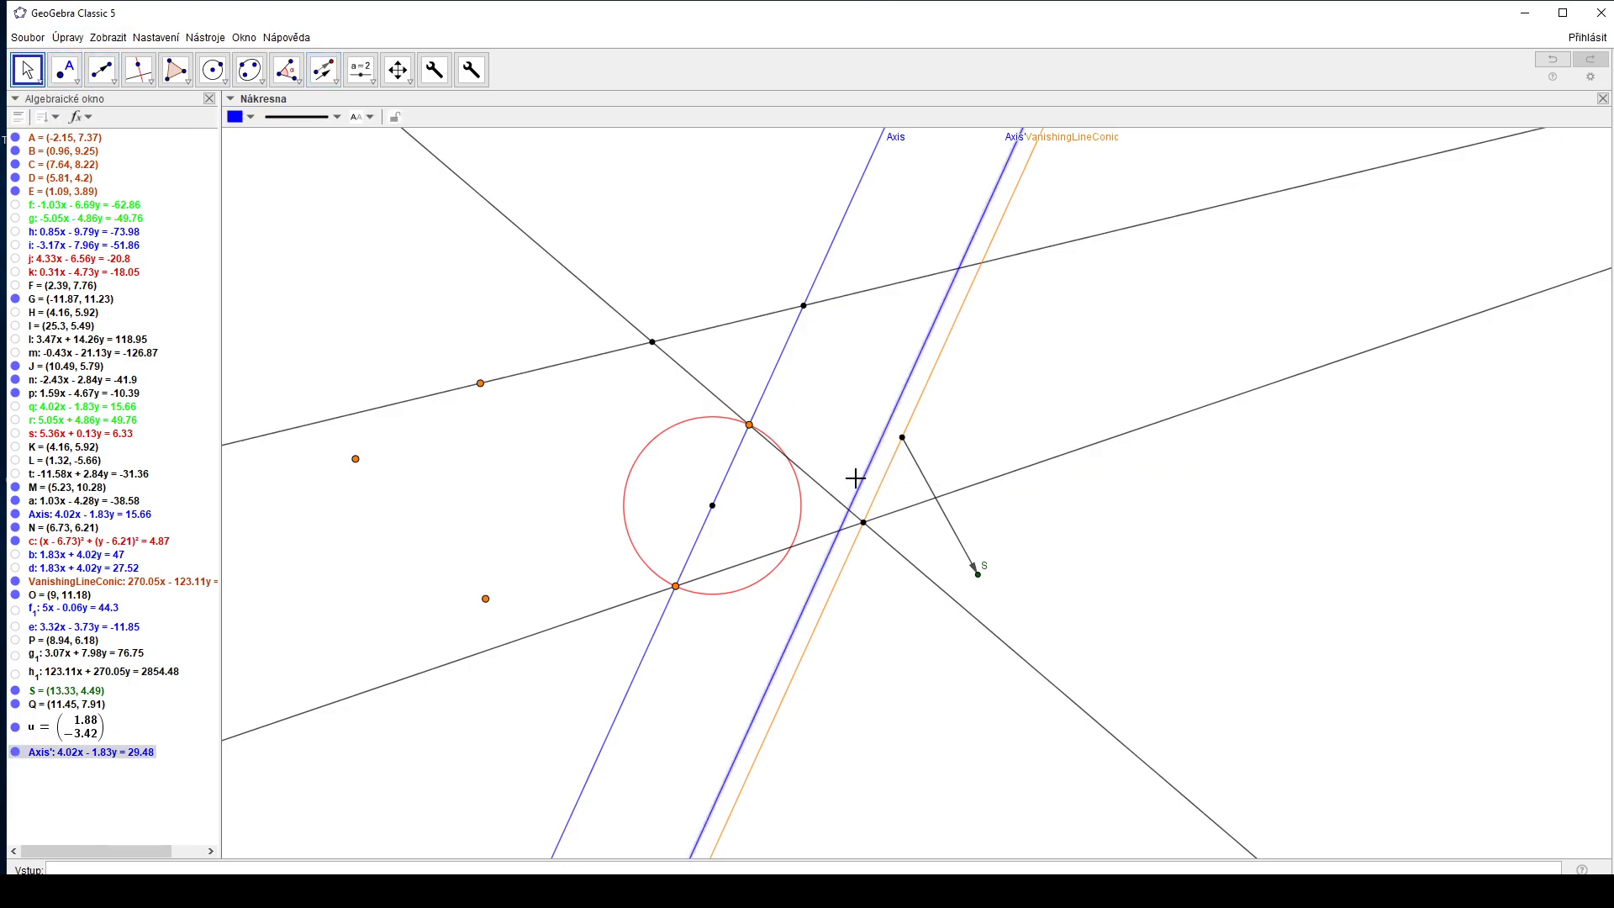
click(240, 117)
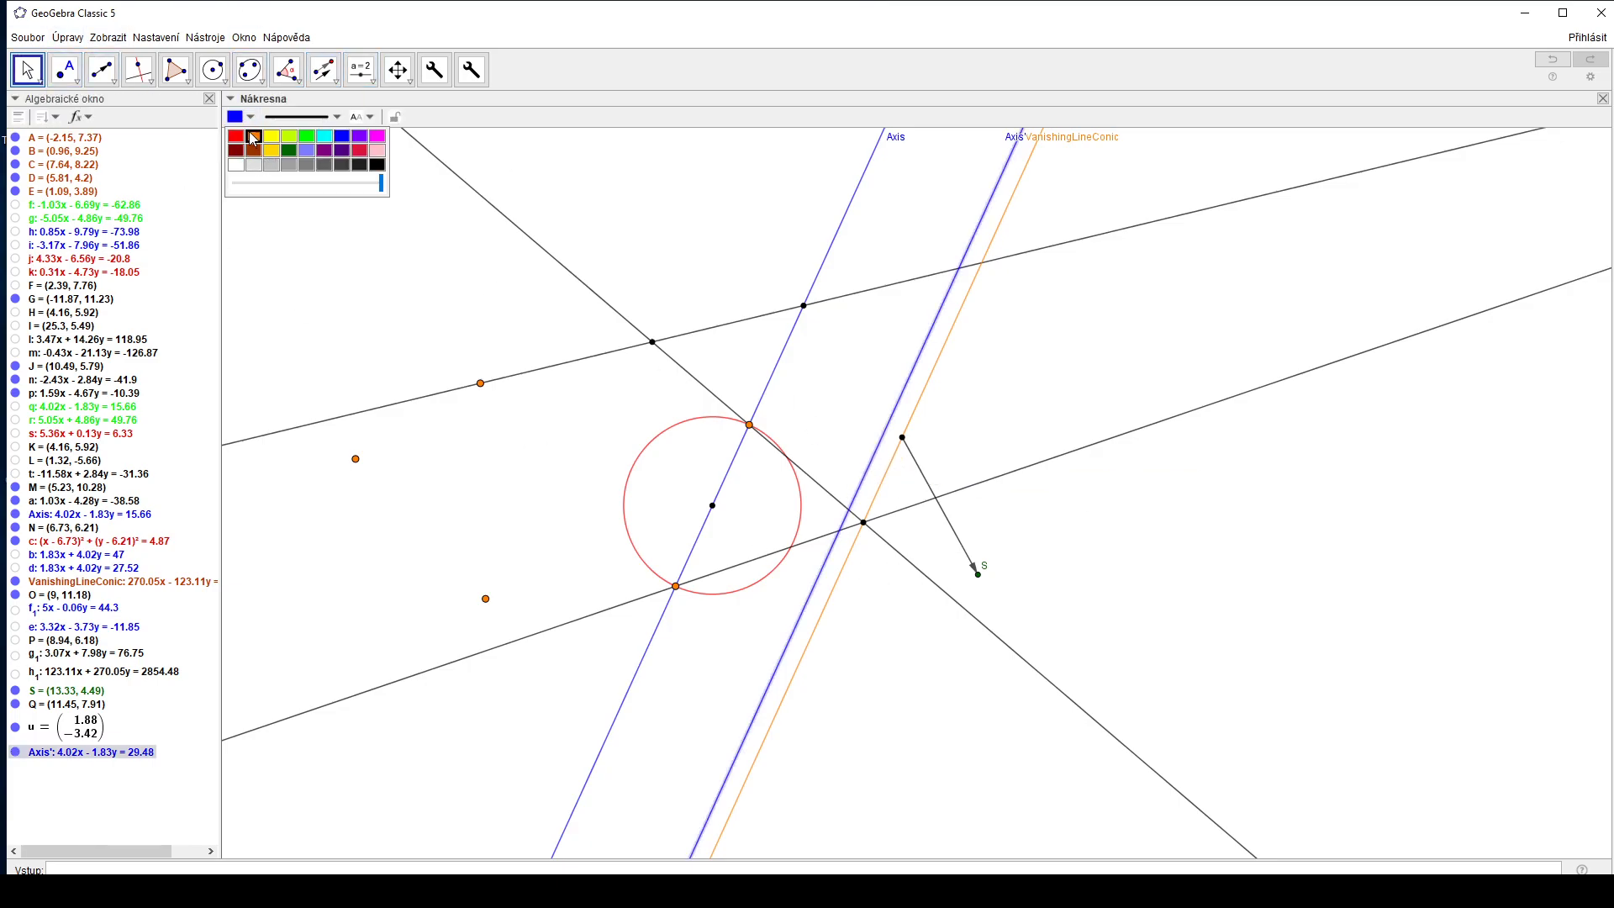
click(253, 137)
click(873, 473)
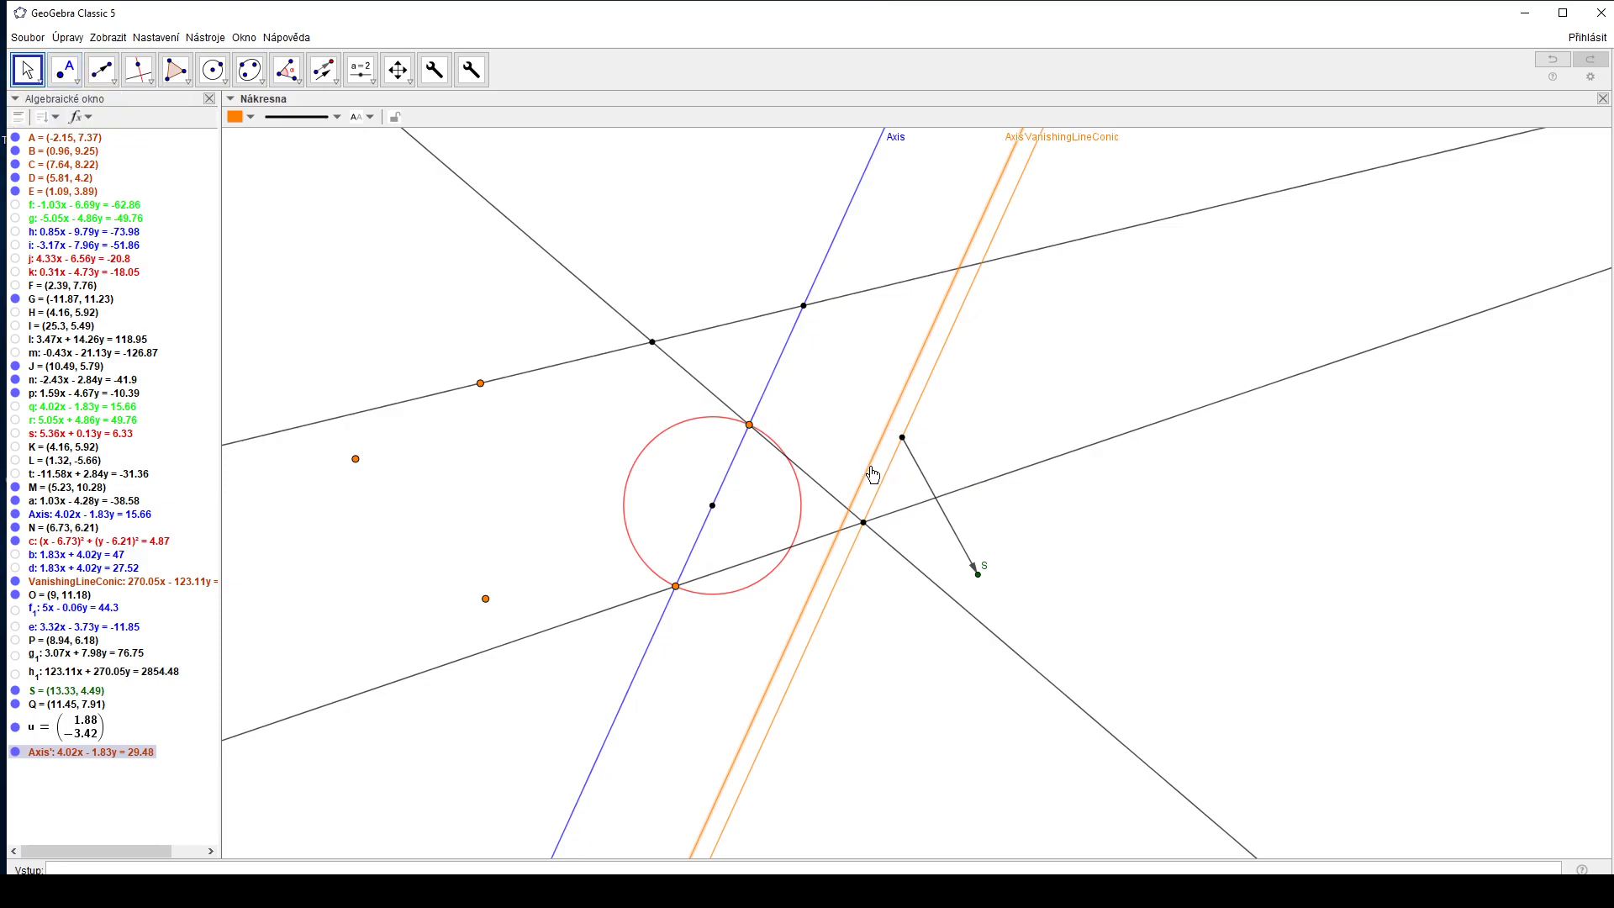
text(VanishingLineCircle)
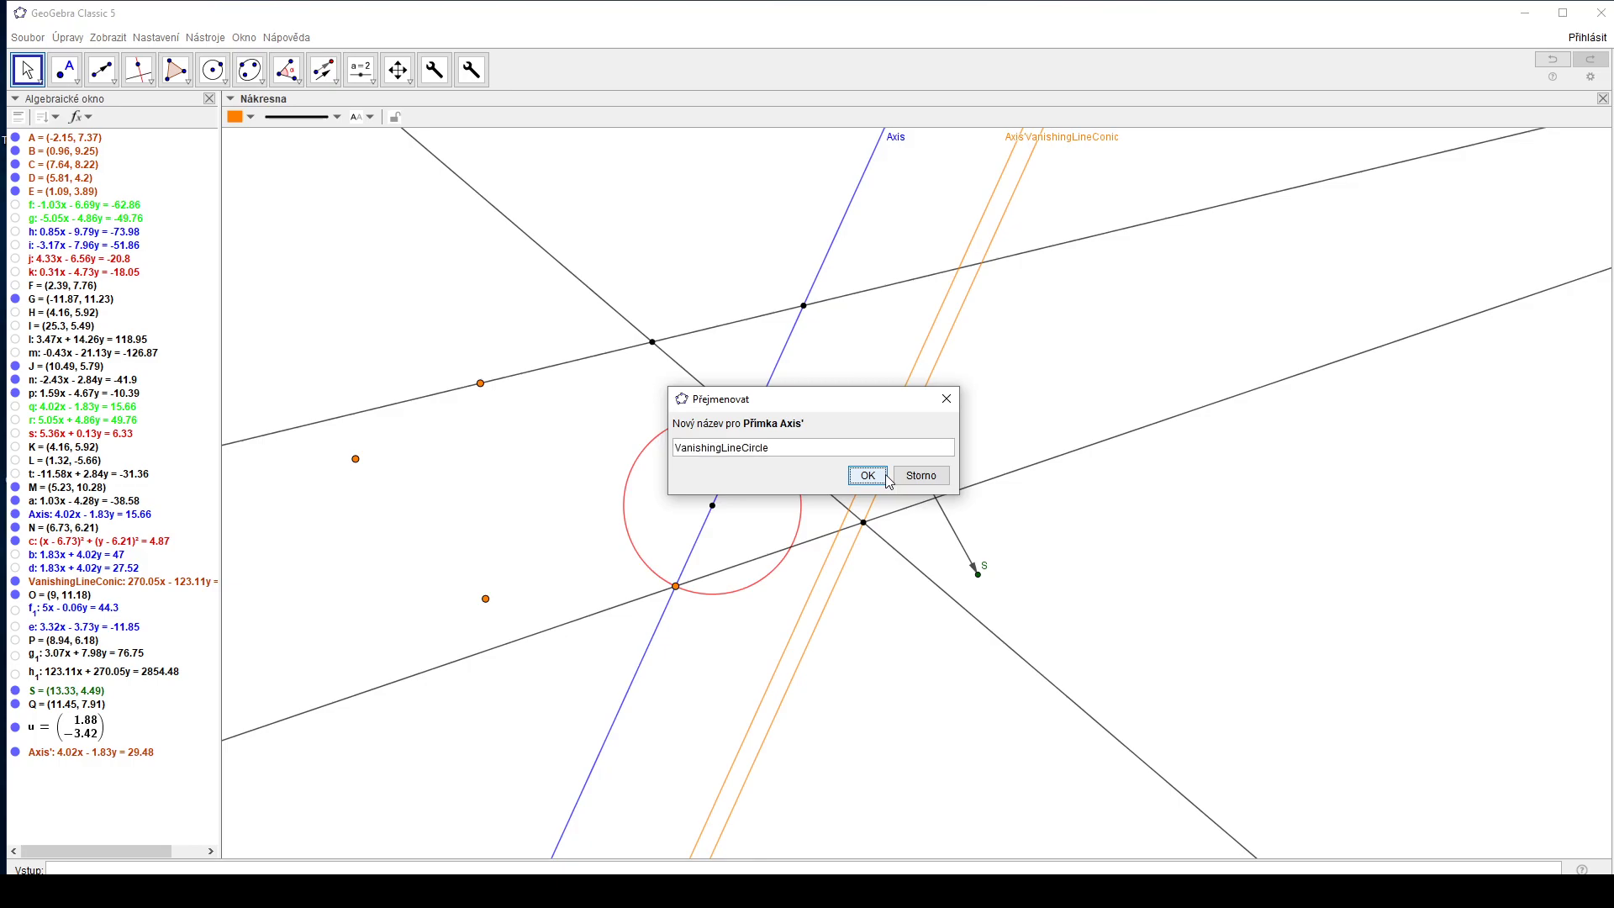
click(887, 473)
key(Escape)
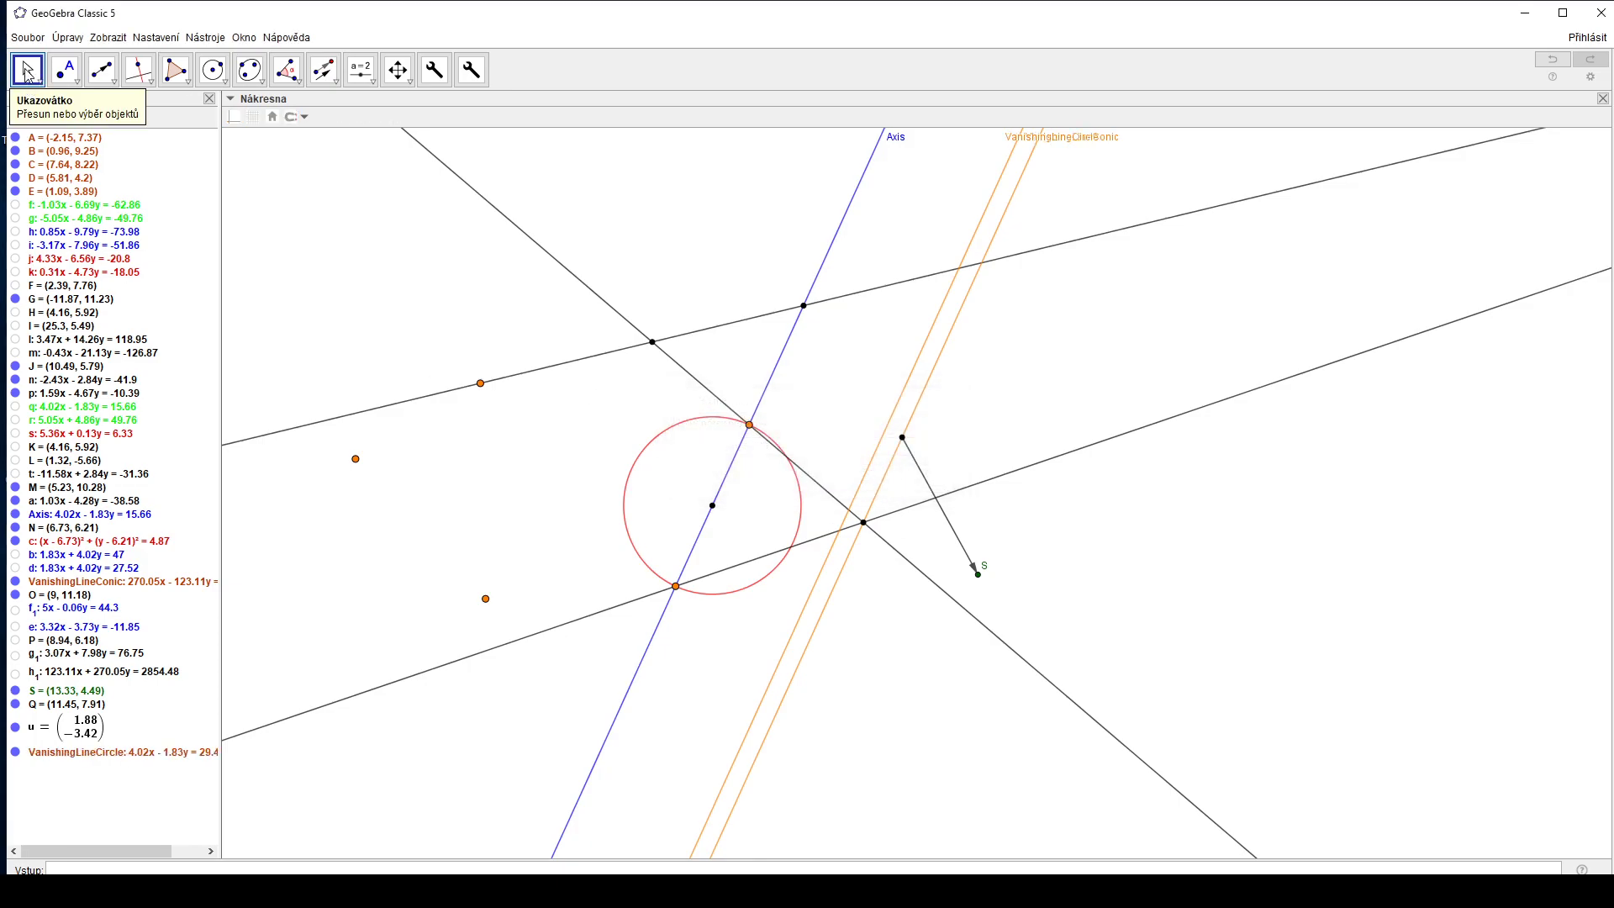
Hide the VanishingLineConic line
click(848, 554)
right_click(849, 554)
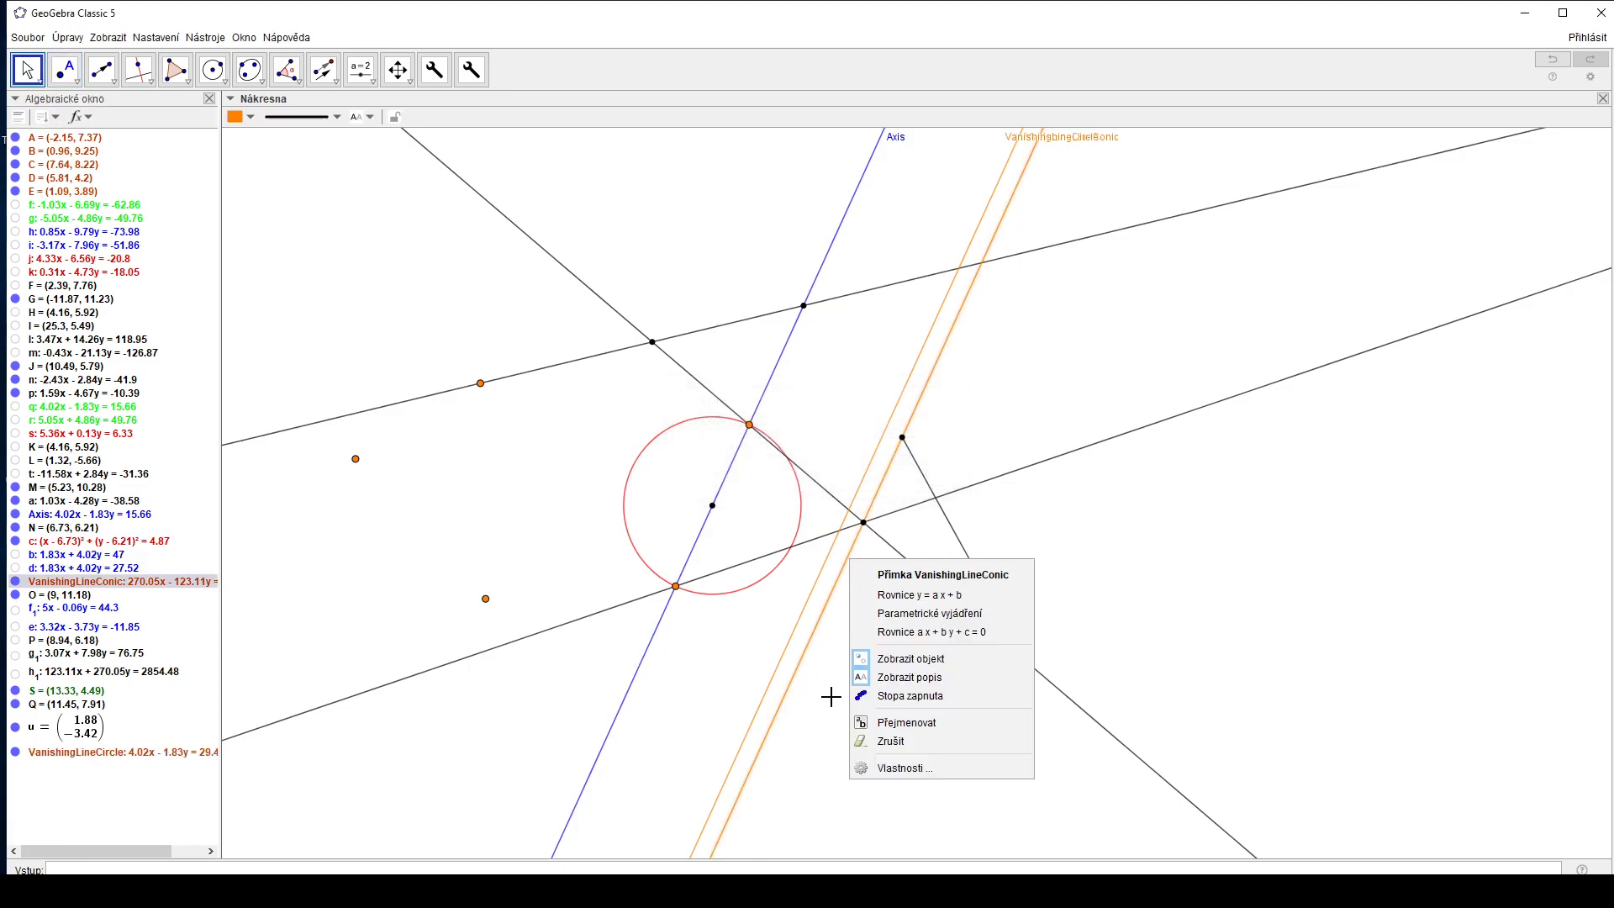
click(907, 664)
click(953, 538)
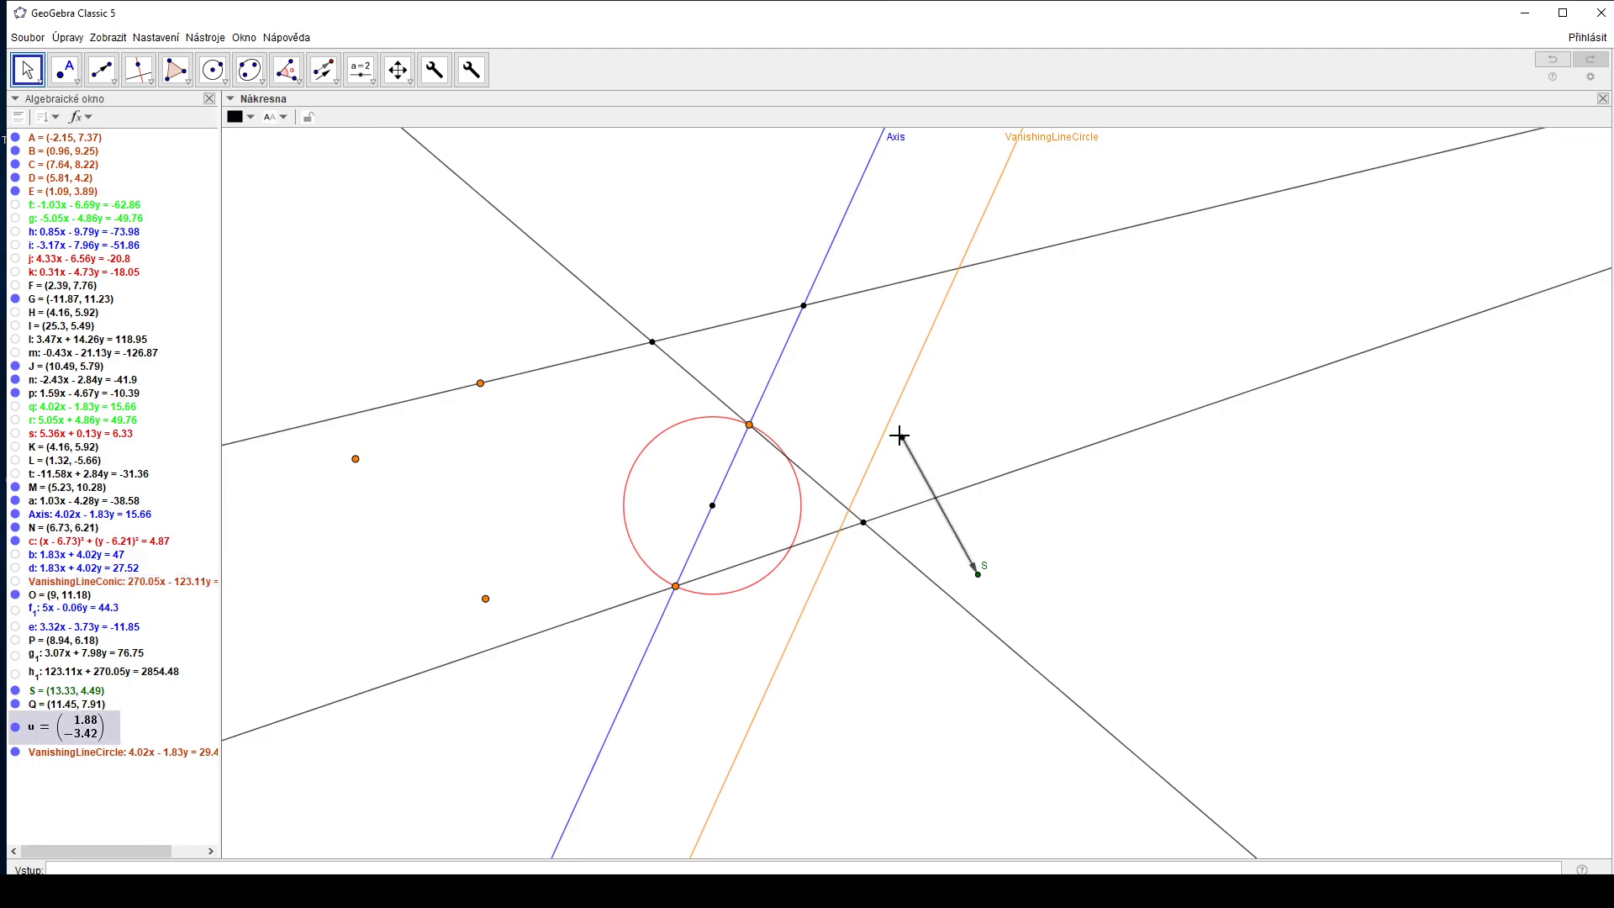